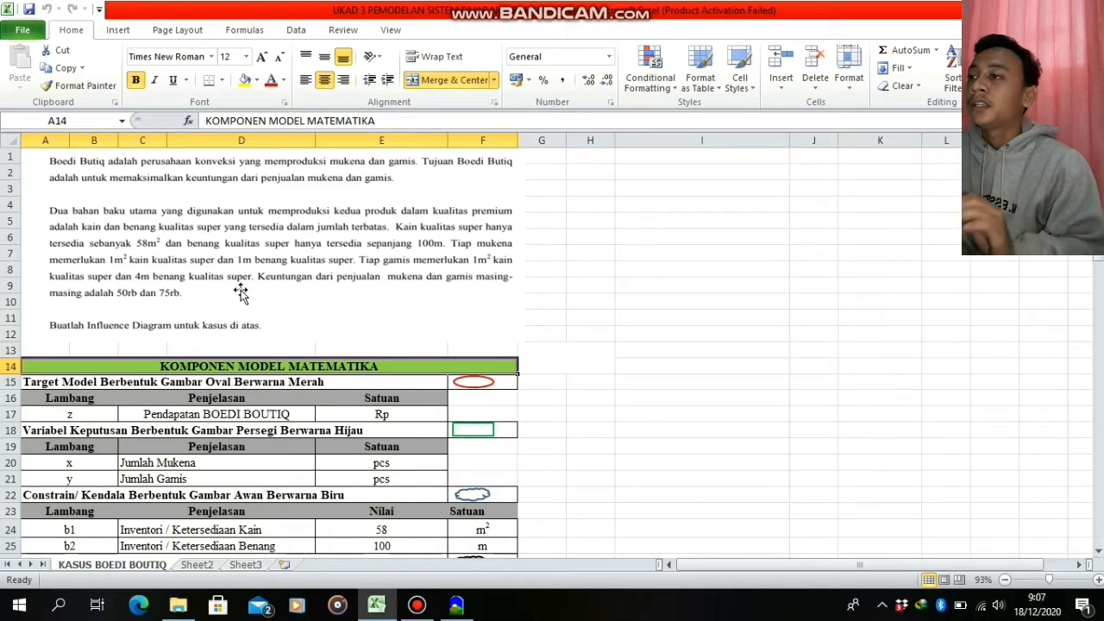
Switch to Vensim, add the variable PENDAPATAN BOEDI BOUTIQ near the sketch's lower edge, and shift it slightly right
{"action": "left_click", "coordinate": [164, 226]}
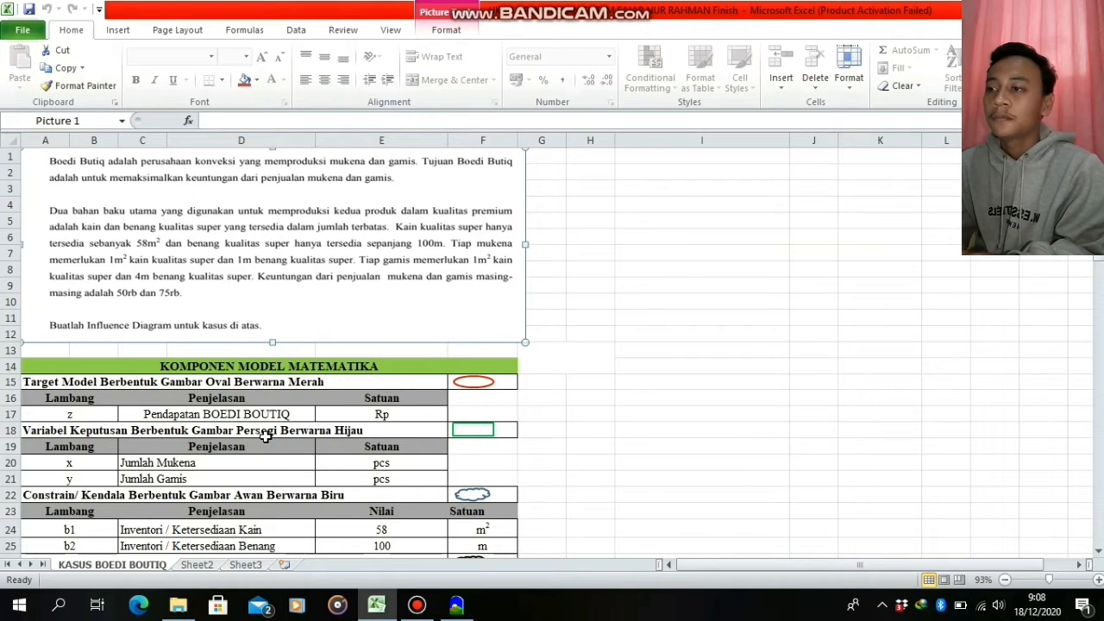
{"action": "left_click", "coordinate": [470, 605]}
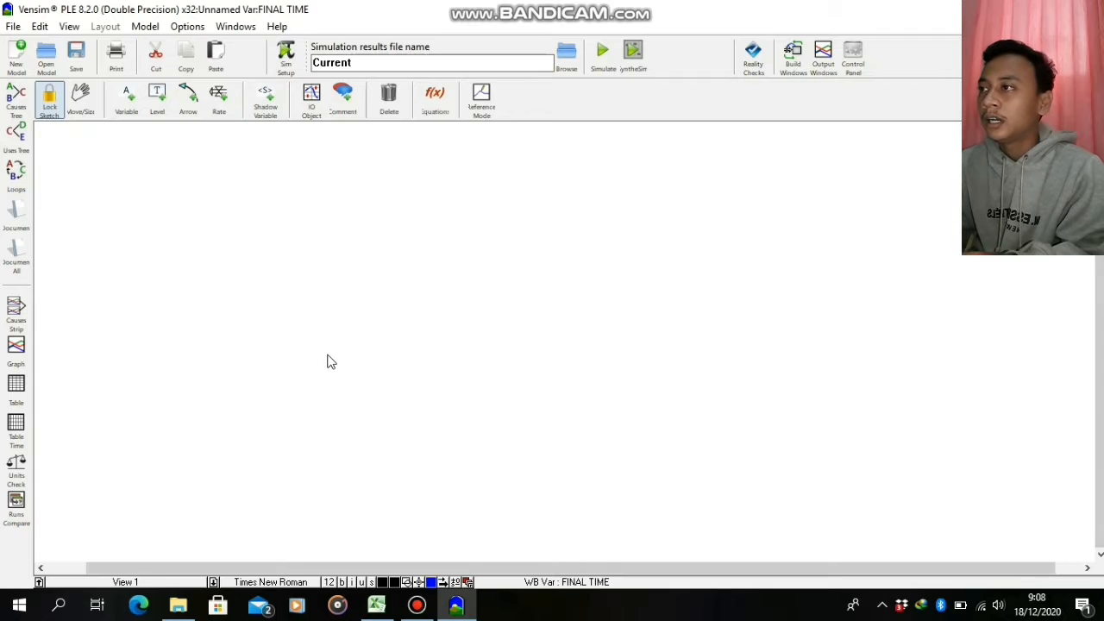
{"action": "left_click", "coordinate": [127, 110]}
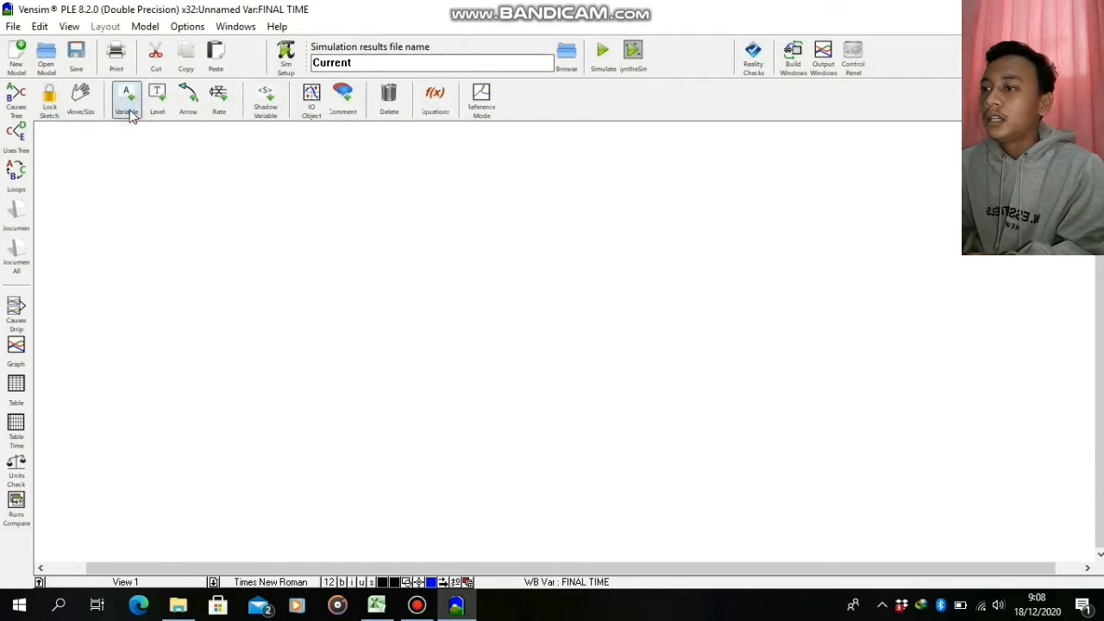
{"action": "left_click", "coordinate": [457, 532]}
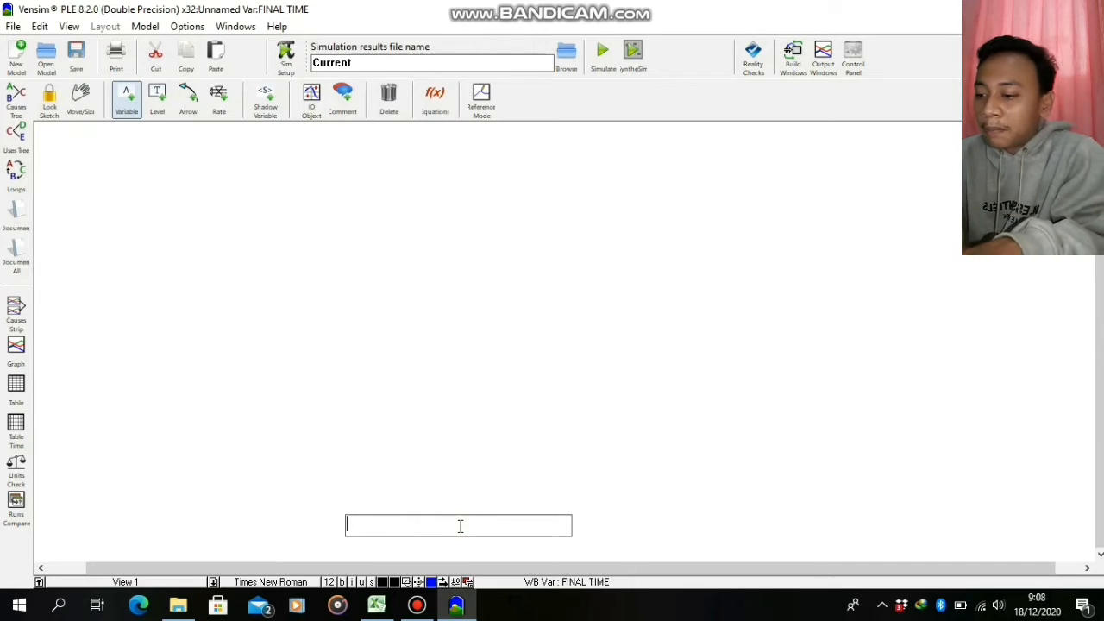
{"action": "type", "text": "pendapatan boedi"}
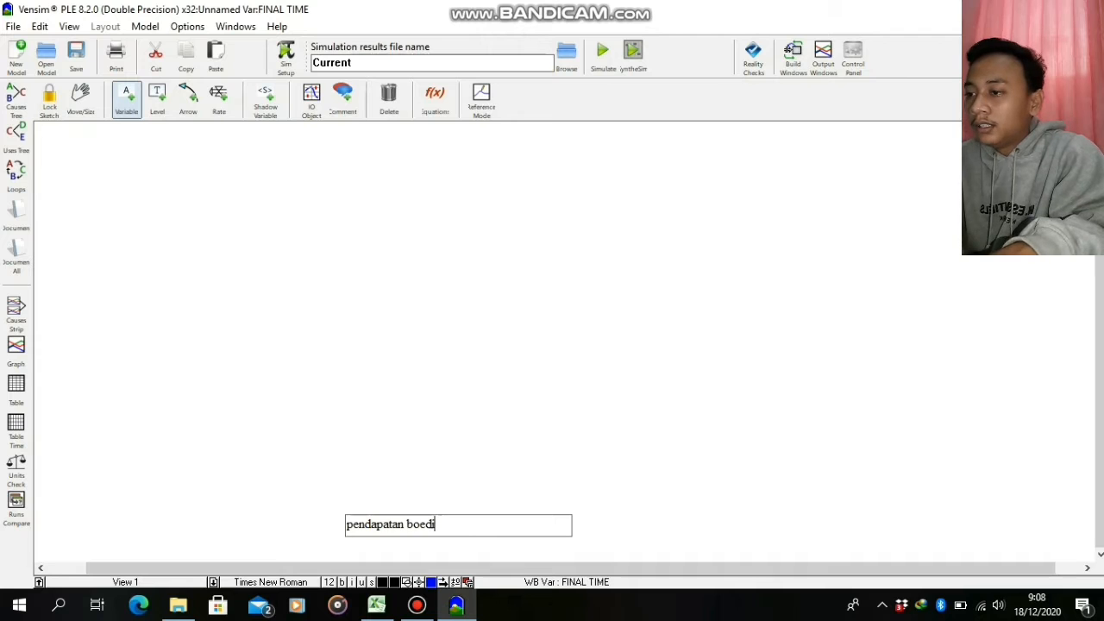
{"action": "key", "text": "BackSpace"}
{"action": "key", "text": "BackSpace"}
{"action": "key", "text": "BackSpace"}
{"action": "key", "text": "BackSpace"}
{"action": "key", "text": "BackSpace"}
{"action": "key", "text": "BackSpace"}
{"action": "key", "text": "BackSpace"}
{"action": "key", "text": "BackSpace"}
{"action": "key", "text": "BackSpace"}
{"action": "key", "text": "BackSpace"}
{"action": "key", "text": "BackSpace"}
{"action": "key", "text": "BackSpace"}
{"action": "key", "text": "BackSpace"}
{"action": "key", "text": "BackSpace"}
{"action": "key", "text": "BackSpace"}
{"action": "key", "text": "BackSpace"}
{"action": "type", "text": "P"}
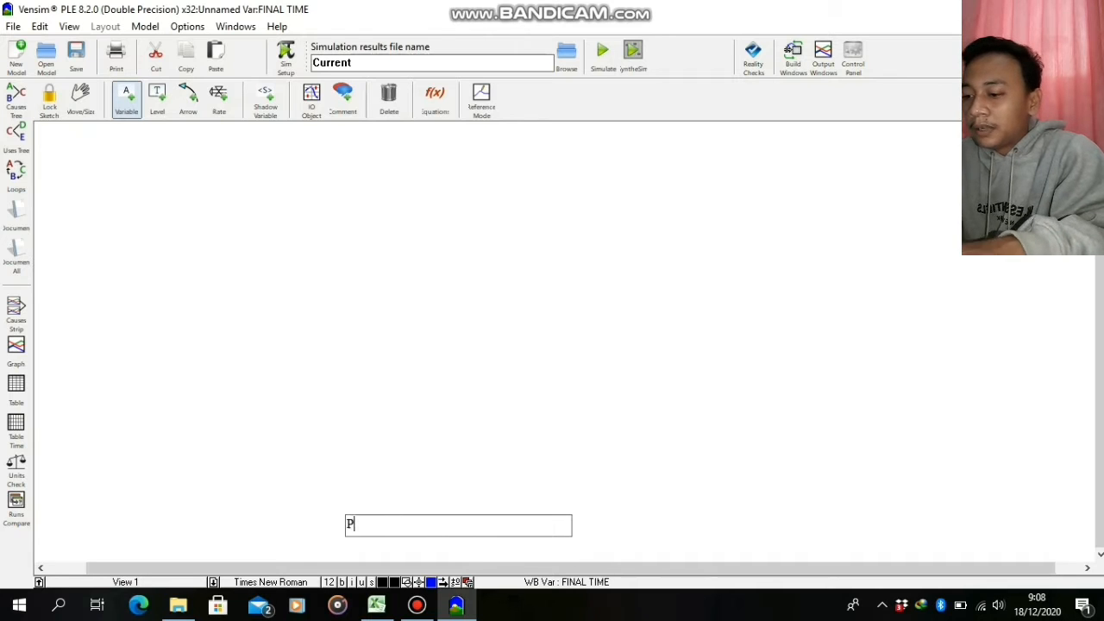
{"action": "type", "text": "ENDAPATAN BOE"}
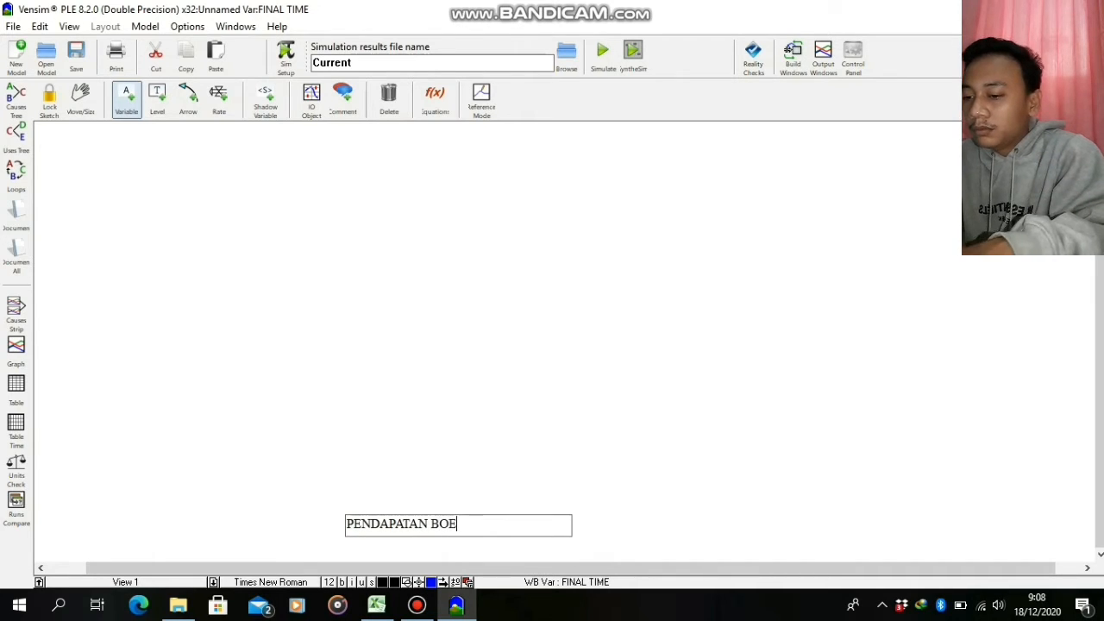
{"action": "type", "text": "DI BOUTIQ"}
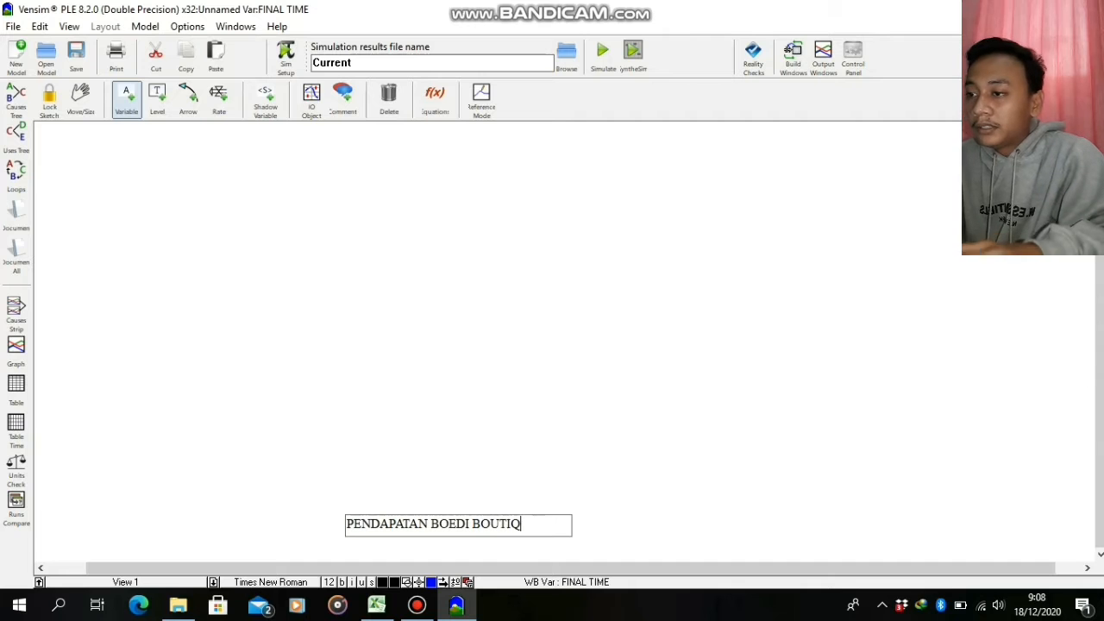
{"action": "left_click", "coordinate": [514, 462]}
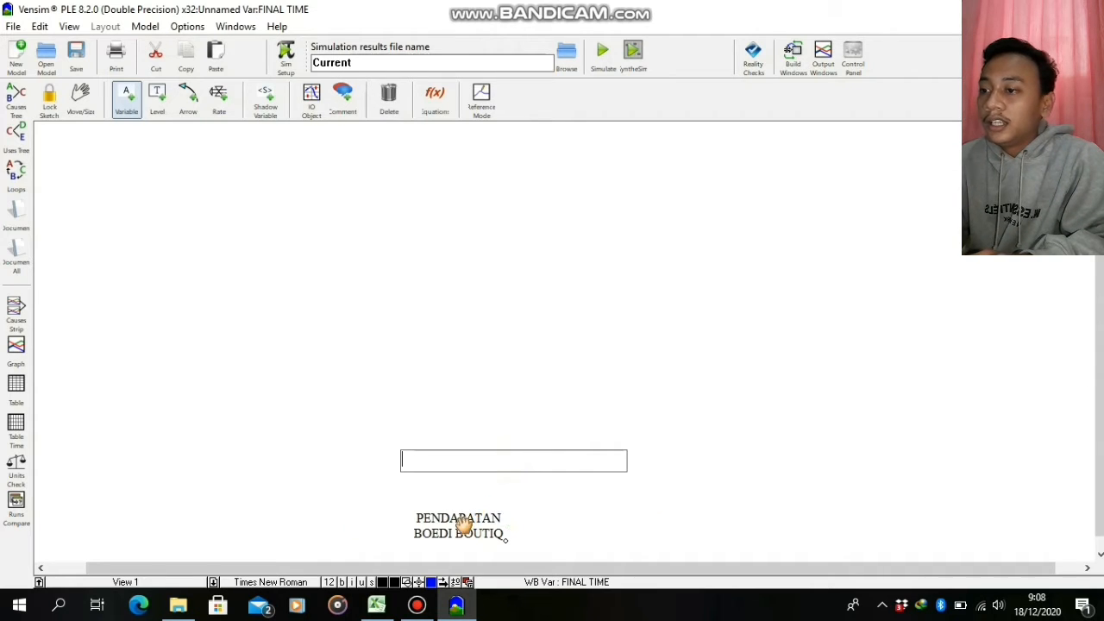
{"action": "left_click_drag", "start_coordinate": [463, 521], "coordinate": [497, 524]}
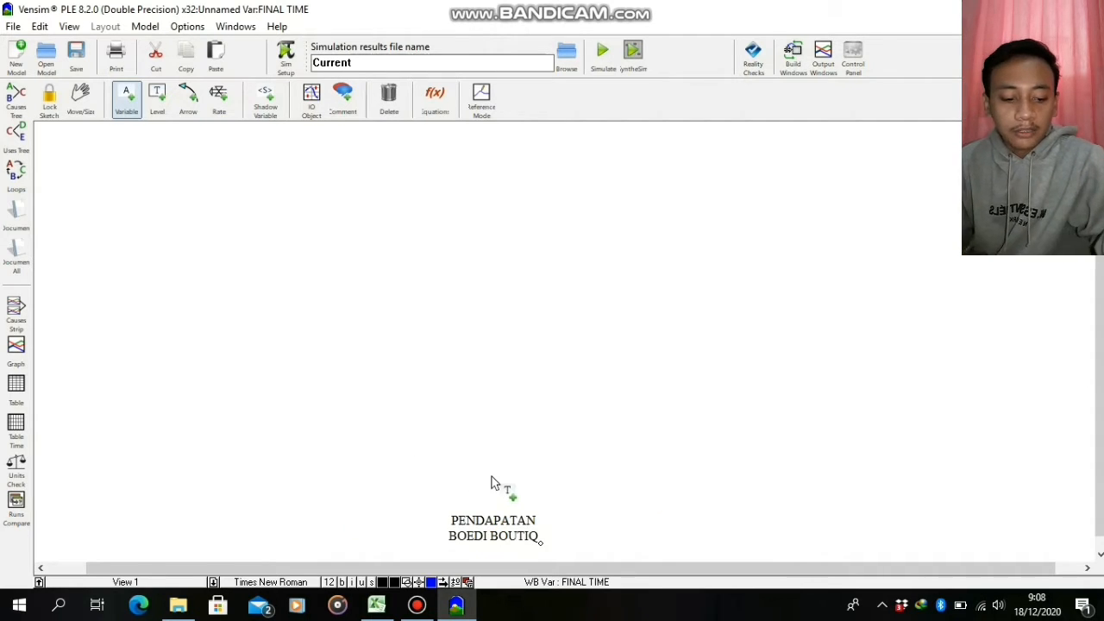
Add the variables HASIL PENJUALAN MUKENA and HASIL PENJUALAN GAMIS above PENDAPATAN BOEDI BOUTIQ, one on each side
{"action": "left_click", "coordinate": [369, 466]}
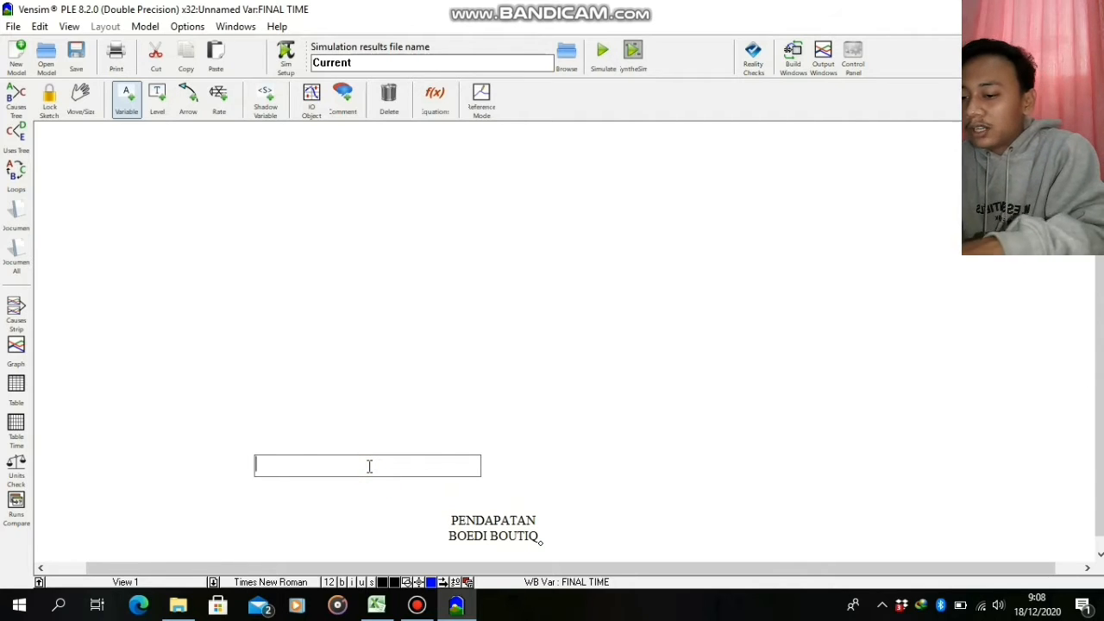
{"action": "type", "text": "HASIL PENJUAL"}
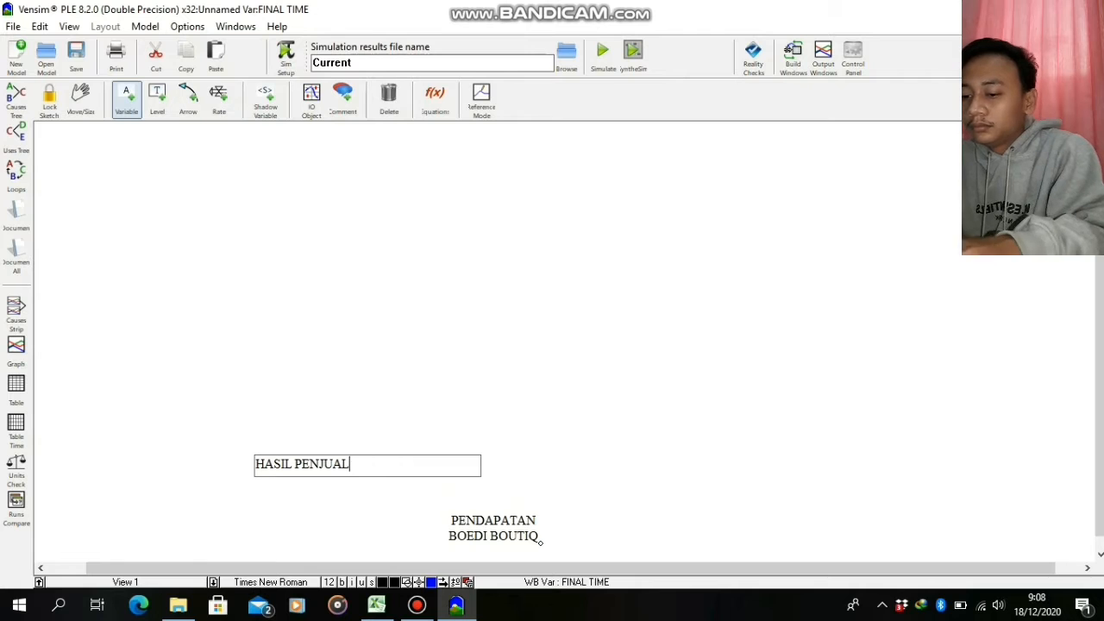
{"action": "type", "text": "AN MUKENA"}
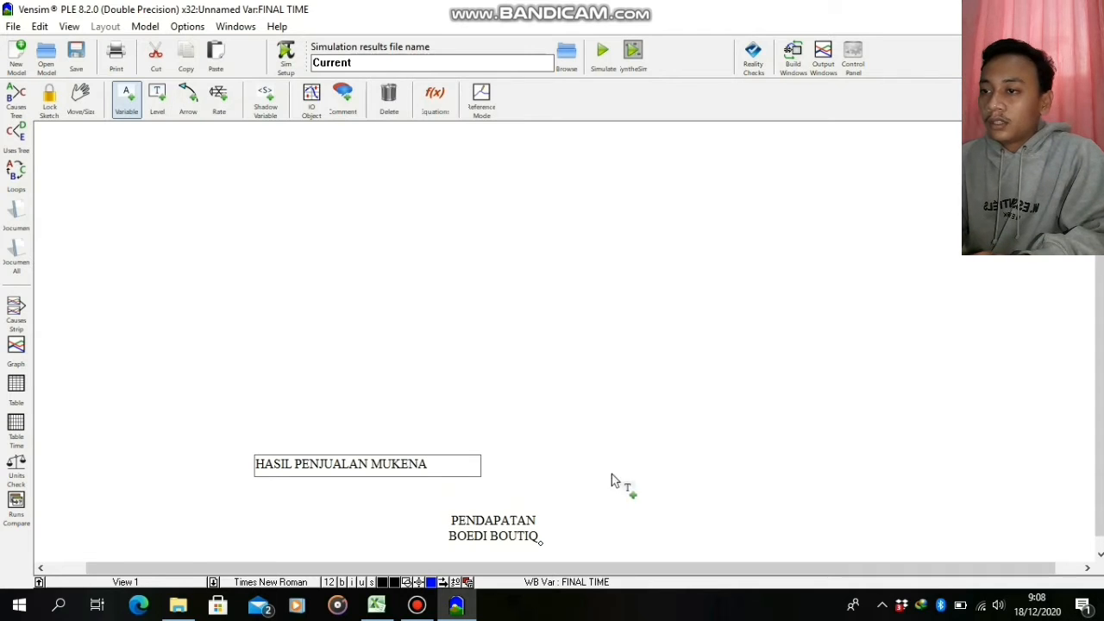
{"action": "left_click", "coordinate": [641, 454]}
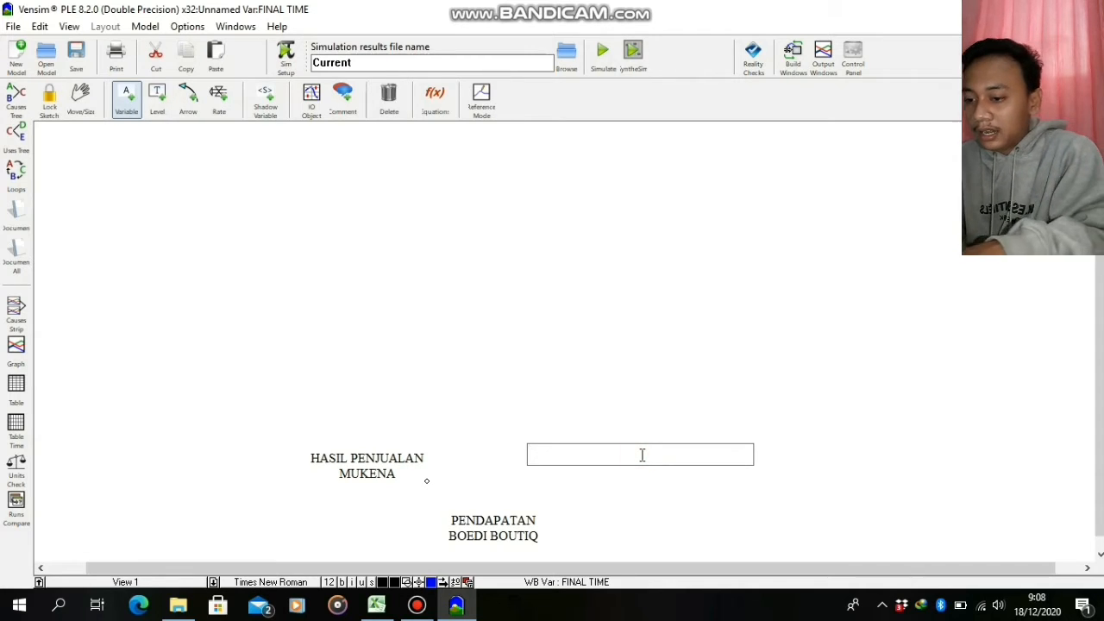
{"action": "type", "text": "HASIL PENJUALA"}
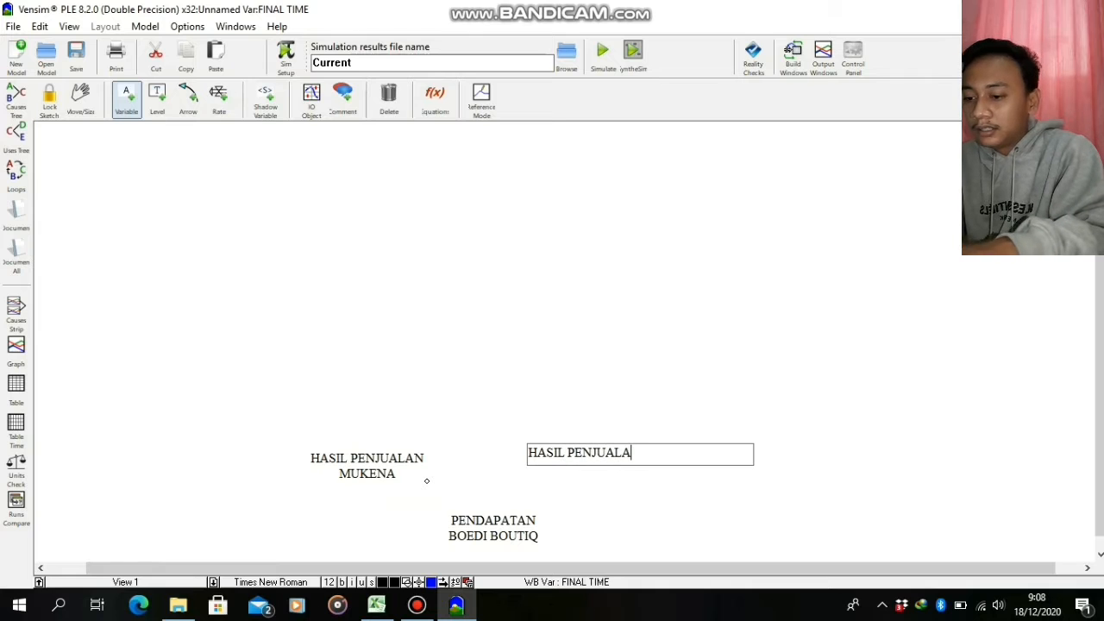
{"action": "type", "text": "N GAMIS"}
{"action": "left_click", "coordinate": [833, 436]}
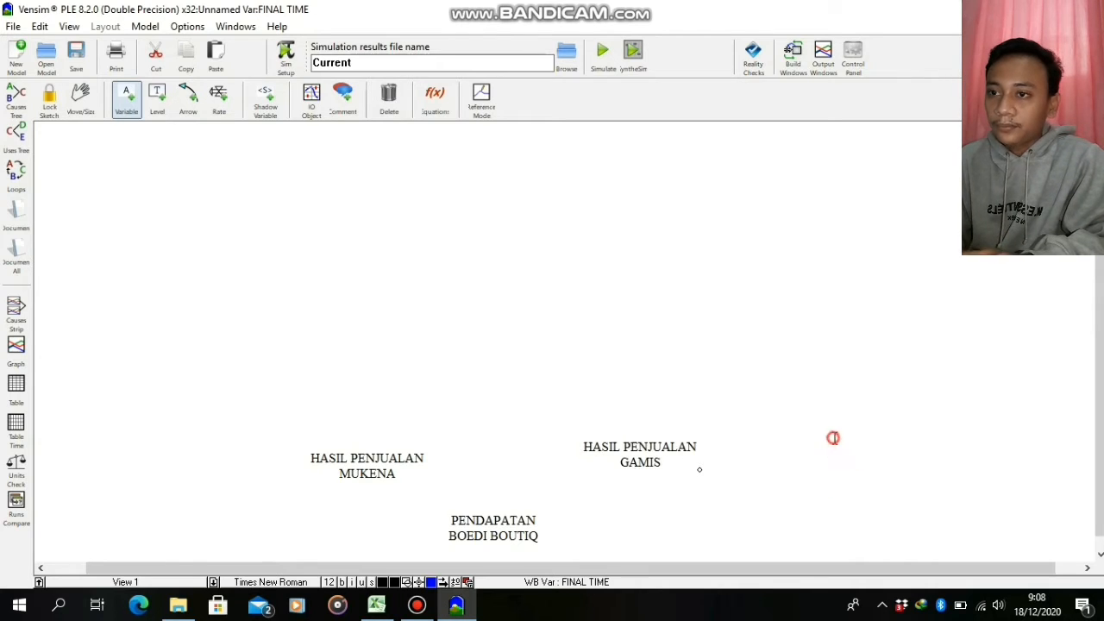
Add the variable HARGA JUAL GAMIS above and to the right of HASIL PENJUALAN GAMIS
{"action": "left_click", "coordinate": [783, 377]}
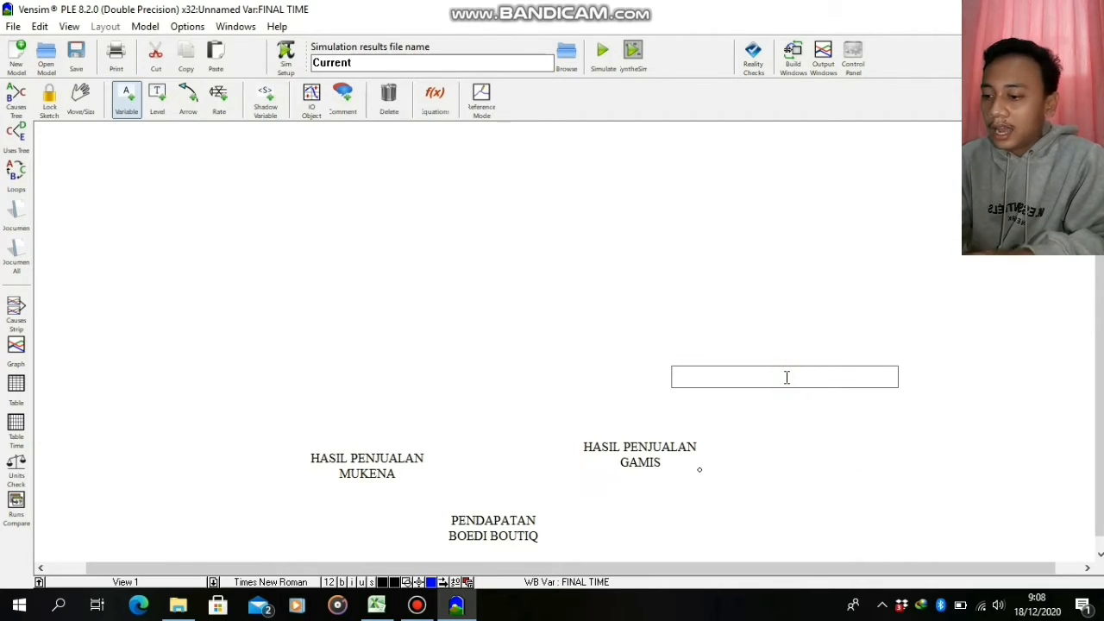
{"action": "type", "text": "HARGA "}
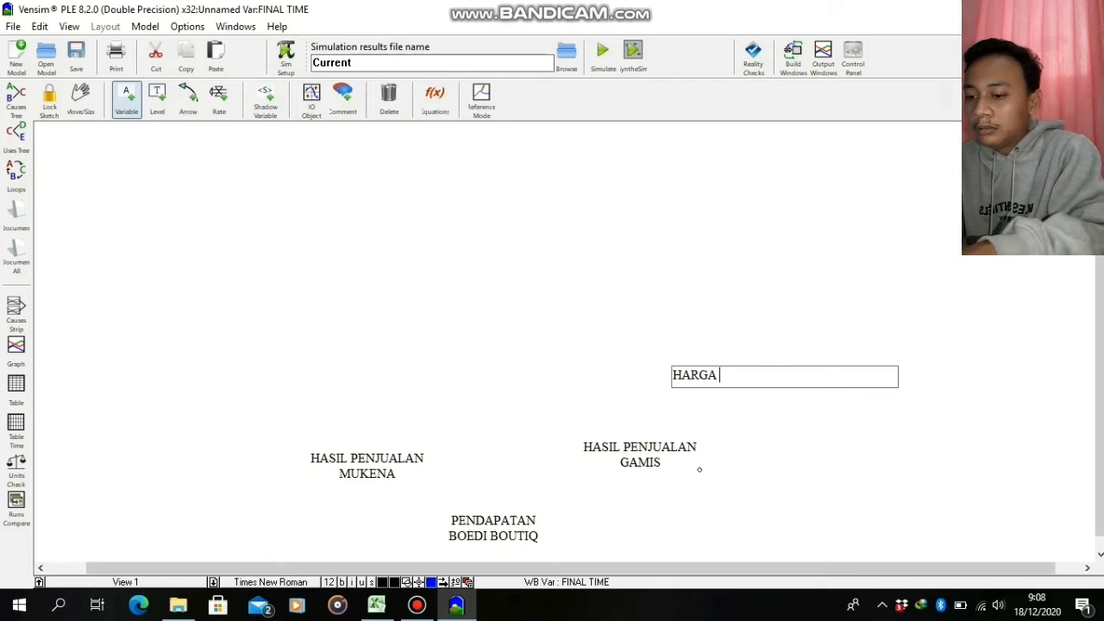
{"action": "type", "text": "JUAL GAMIS"}
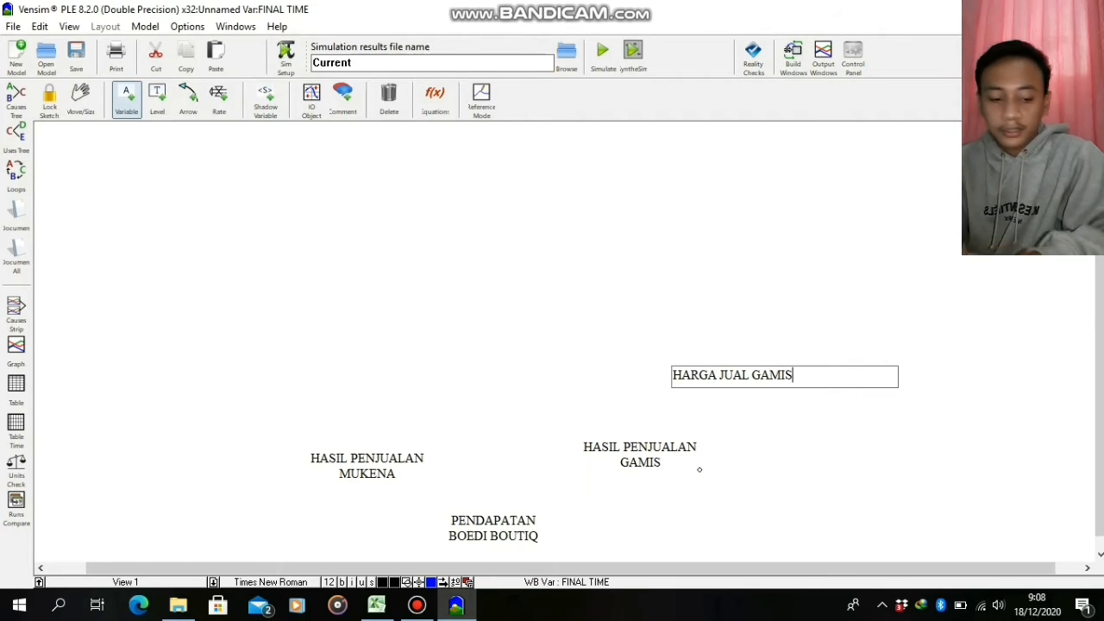
Add the variable HARGA JUAL MUKENA above and to the left of HASIL PENJUALAN MUKENA
{"action": "left_click", "coordinate": [225, 379]}
{"action": "left_click", "coordinate": [229, 380]}
{"action": "type", "text": "HARGA KU"}
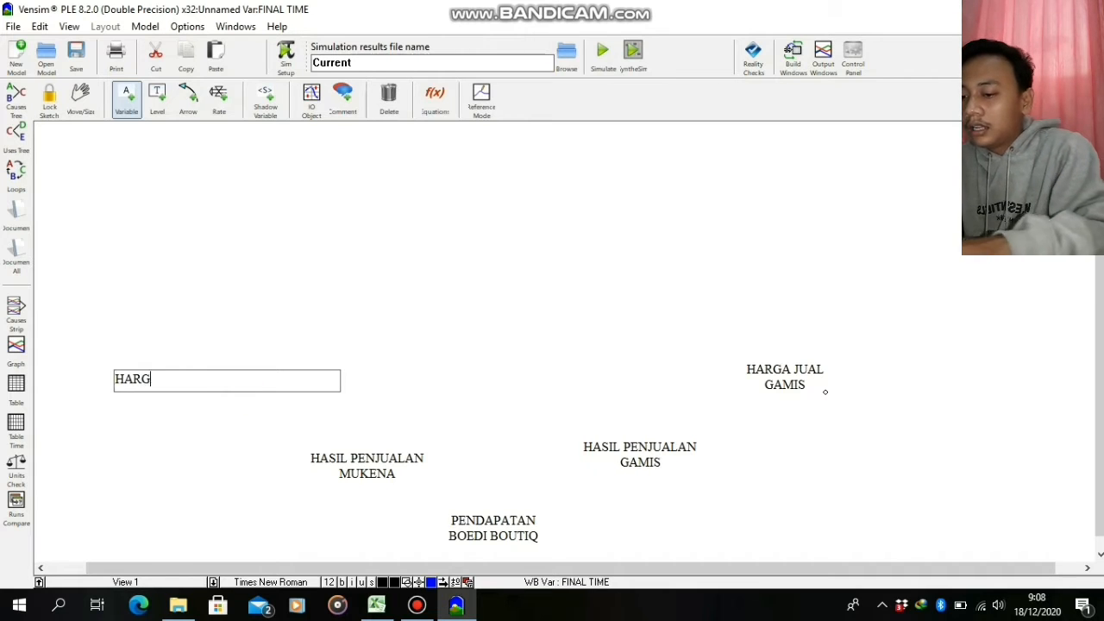
{"action": "key", "text": "BackSpace"}
{"action": "key", "text": "BackSpace"}
{"action": "type", "text": "JUAL"}
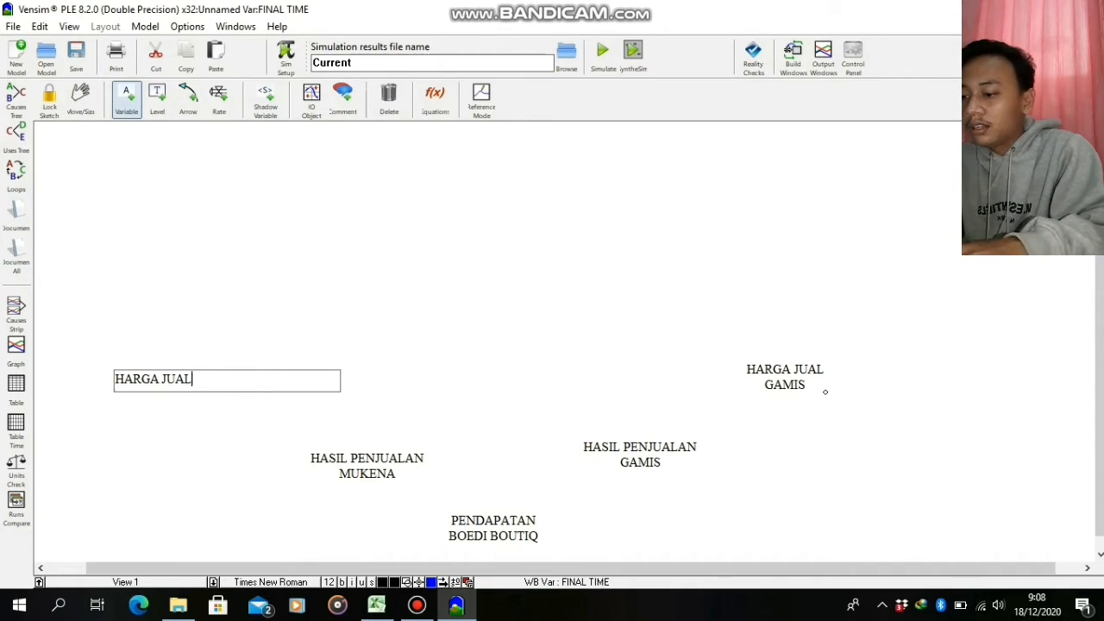
{"action": "type", "text": " MUKENA"}
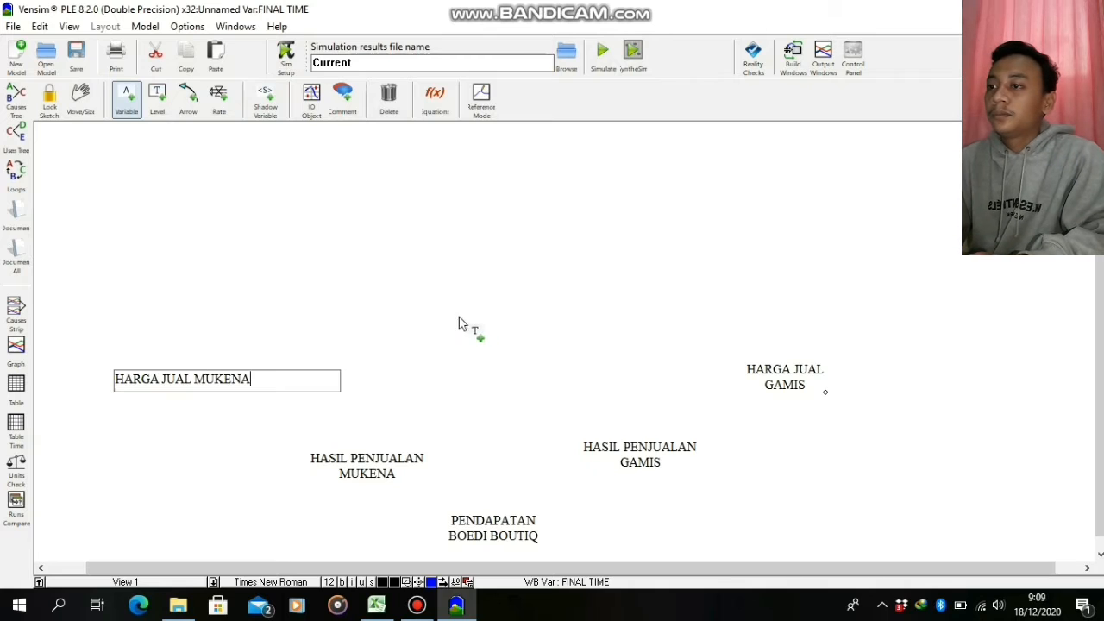
{"action": "left_click", "coordinate": [428, 328]}
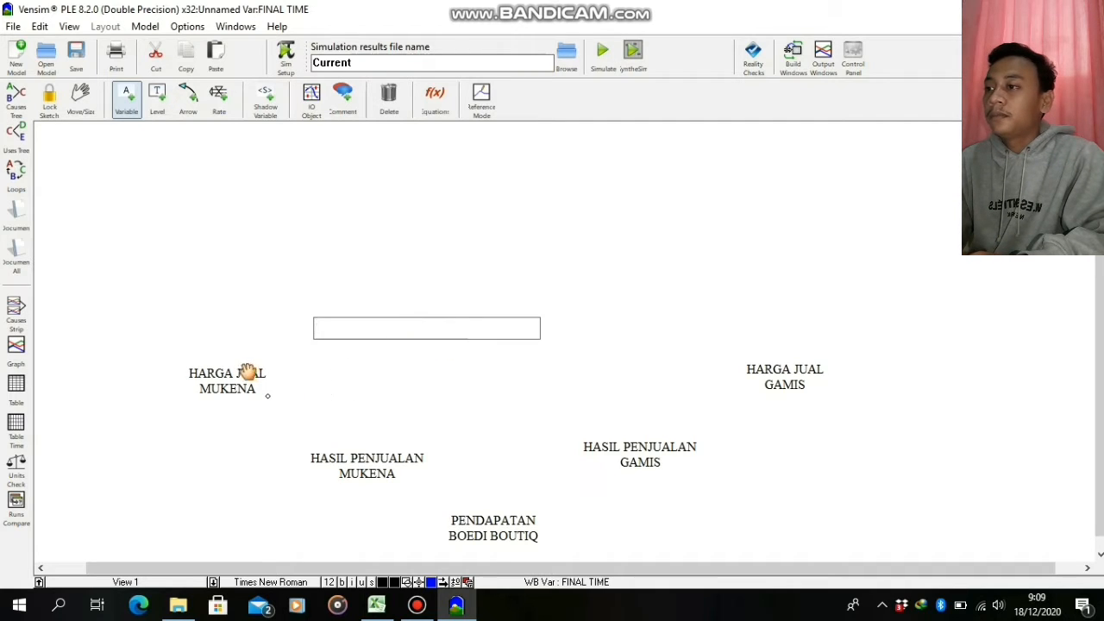
Adjust the positions of HARGA JUAL MUKENA and HARGA JUAL GAMIS so they sit at about the same height
{"action": "left_click_drag", "start_coordinate": [263, 388], "coordinate": [244, 368]}
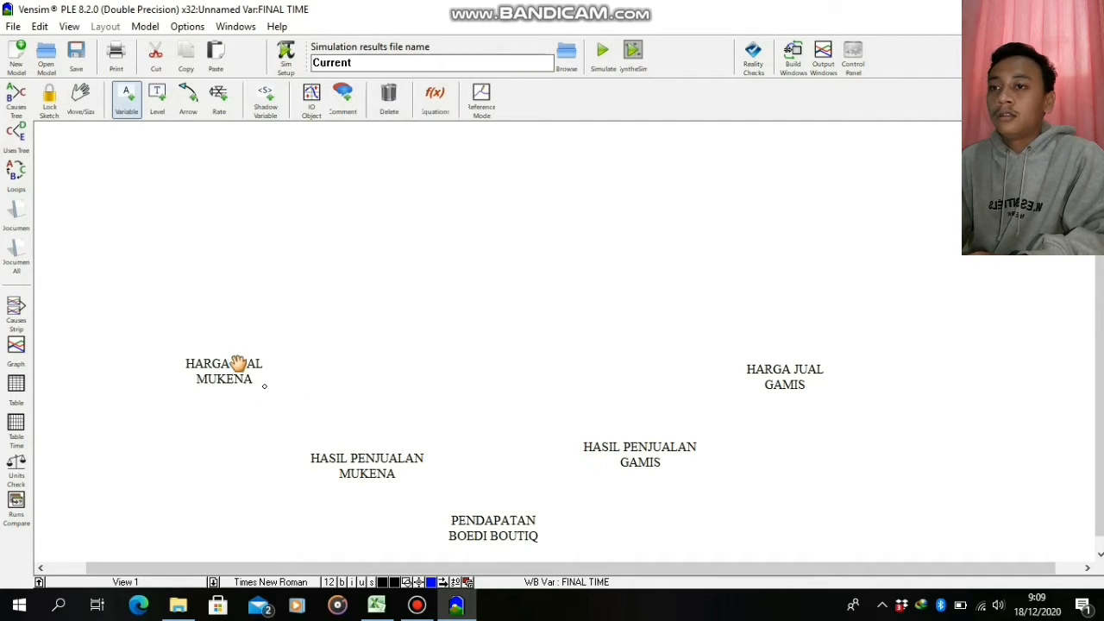
{"action": "left_click_drag", "start_coordinate": [768, 366], "coordinate": [772, 369]}
{"action": "mouse_move", "coordinate": [238, 360]}
{"action": "left_mouse_down"}
{"action": "mouse_move", "coordinate": [271, 394]}
{"action": "mouse_move", "coordinate": [249, 389]}
{"action": "mouse_move", "coordinate": [236, 366]}
{"action": "left_mouse_up"}
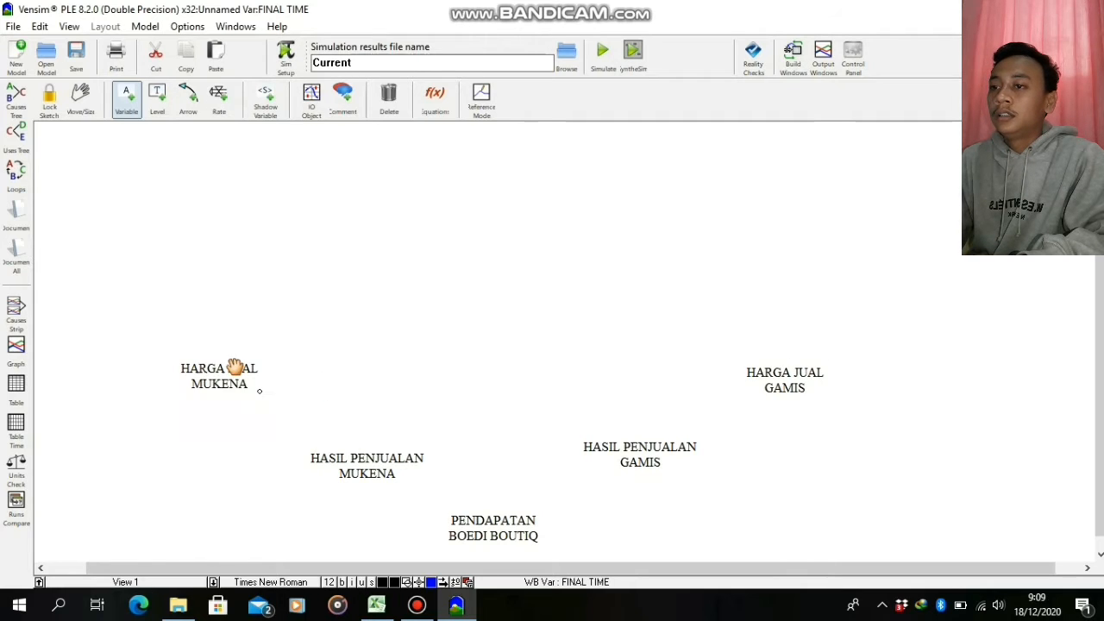
Draw arrows from HARGA JUAL MUKENA to HASIL PENJUALAN MUKENA and from HARGA JUAL GAMIS to HASIL PENJUALAN GAMIS
{"action": "left_click", "coordinate": [188, 100]}
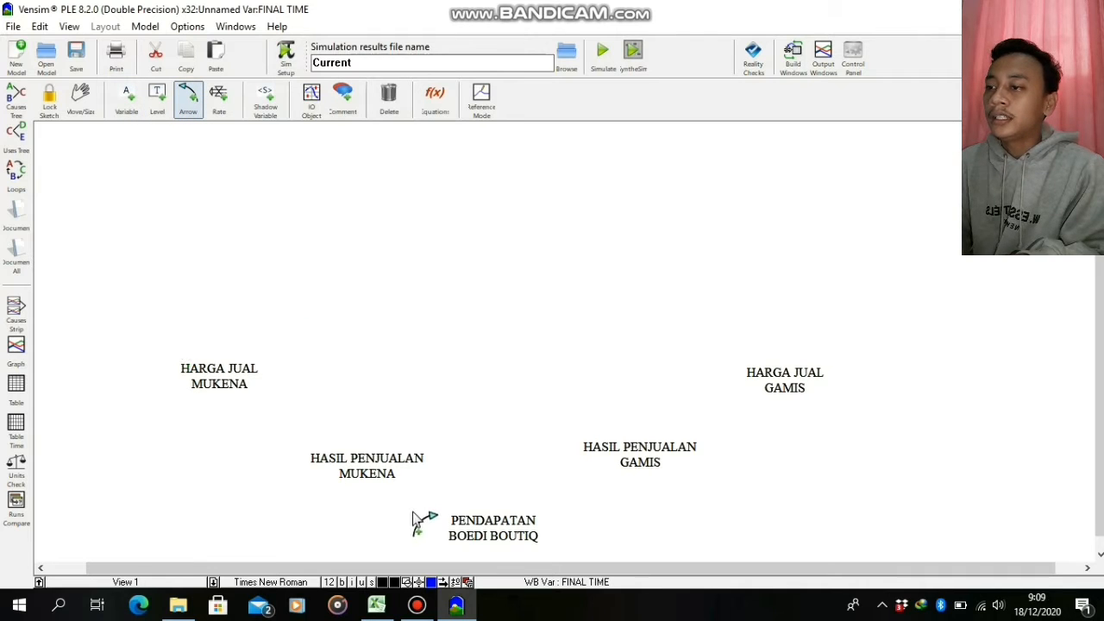
{"action": "left_click", "coordinate": [239, 388]}
{"action": "left_click", "coordinate": [345, 472]}
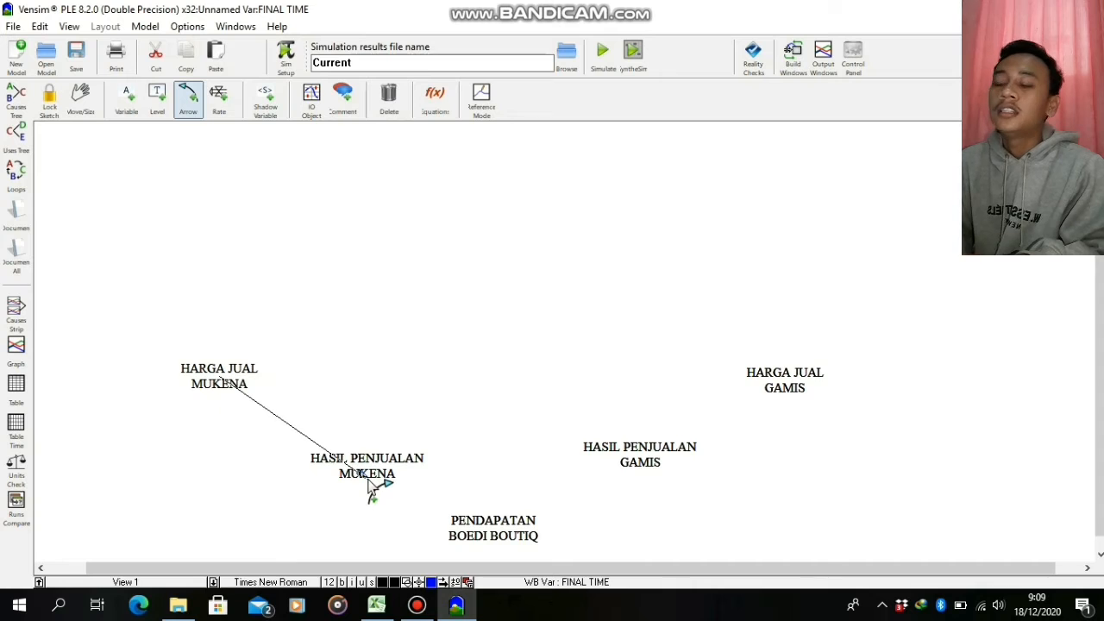
{"action": "left_click", "coordinate": [785, 381]}
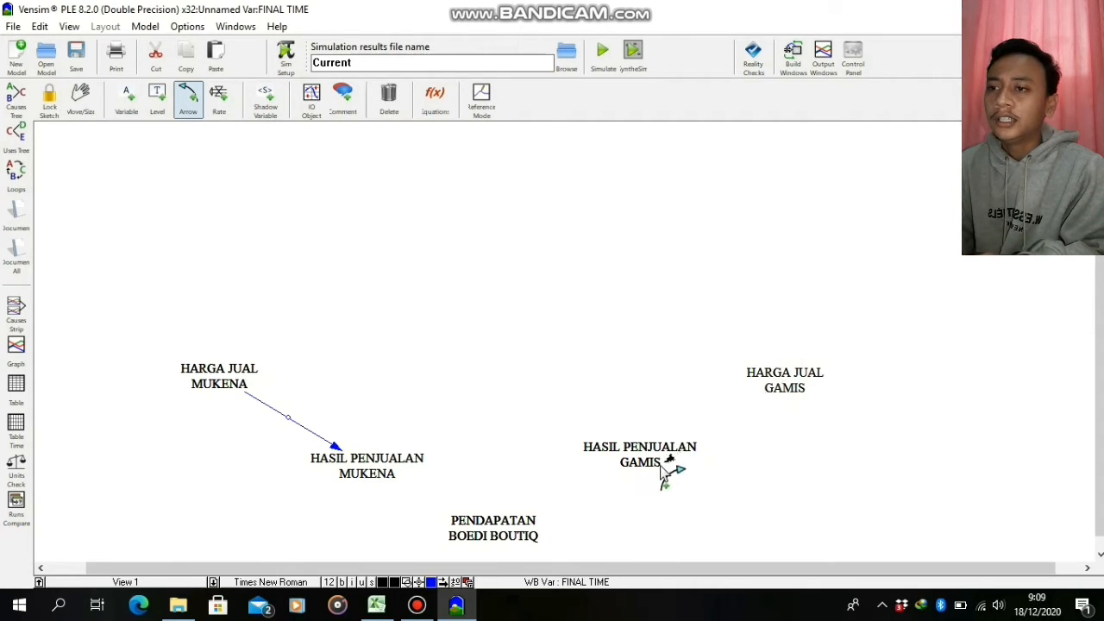
{"action": "left_click", "coordinate": [653, 466]}
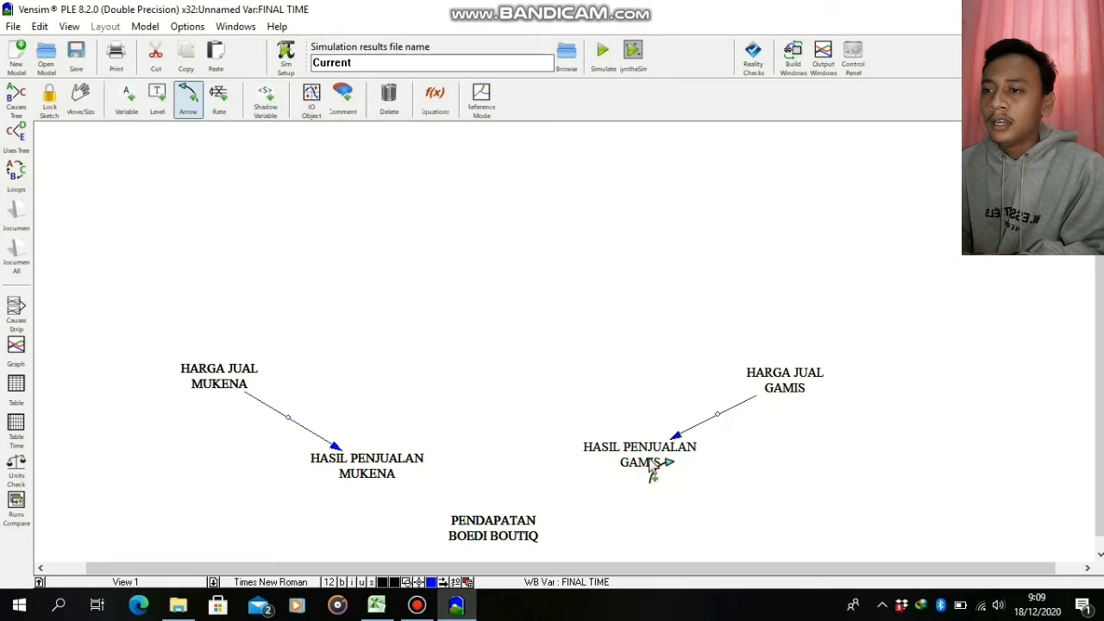
Draw arrows from HASIL PENJUALAN GAMIS and HASIL PENJUALAN MUKENA to PENDAPATAN BOEDI BOUTIQ
{"action": "left_click", "coordinate": [653, 467]}
{"action": "left_click", "coordinate": [518, 543]}
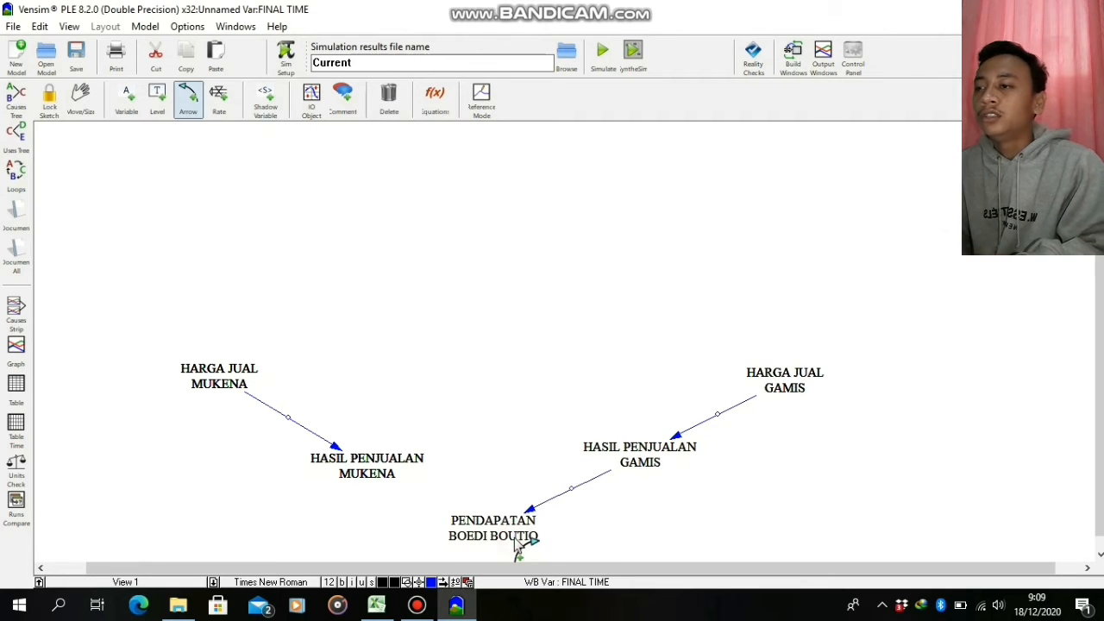
{"action": "left_click", "coordinate": [366, 470]}
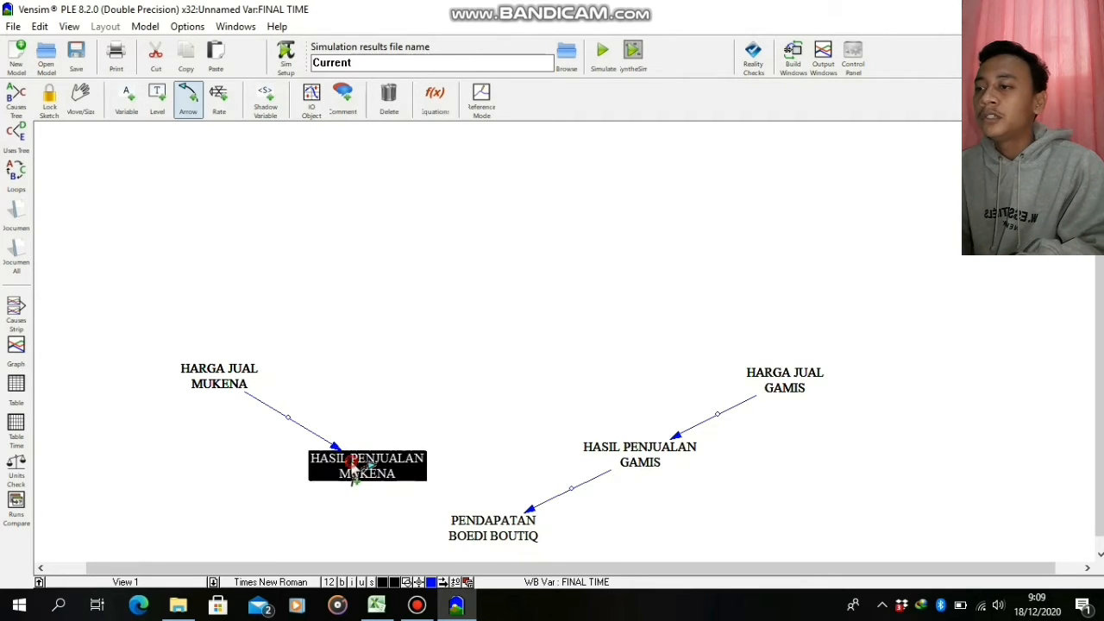
{"action": "left_click", "coordinate": [468, 537]}
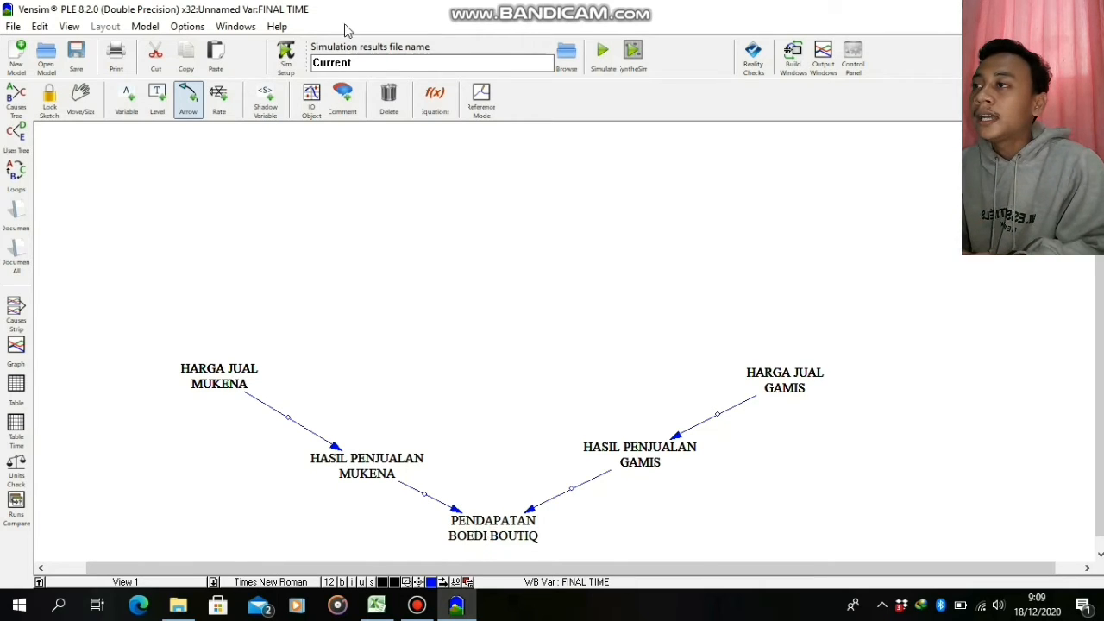
Add the variable TOTAL KEBUTUHAN BENANG centrally above PENDAPATAN BOEDI BOUTIQ, at about the height of the two HARGA JUAL variables
{"action": "left_click", "coordinate": [127, 112]}
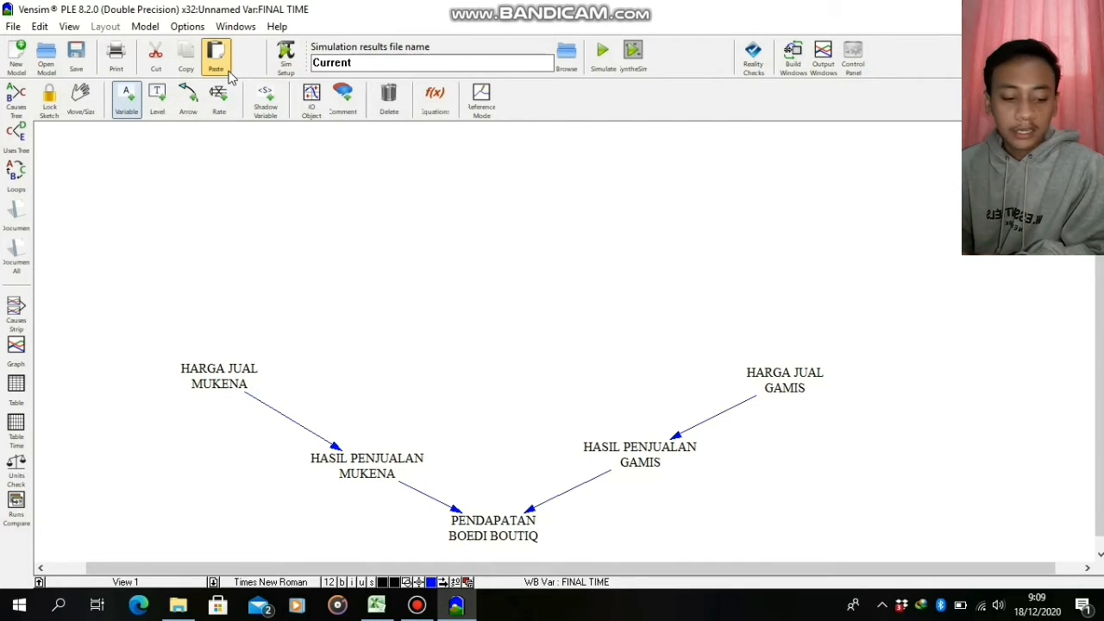
{"action": "left_click", "coordinate": [495, 391]}
{"action": "type", "text": "T"}
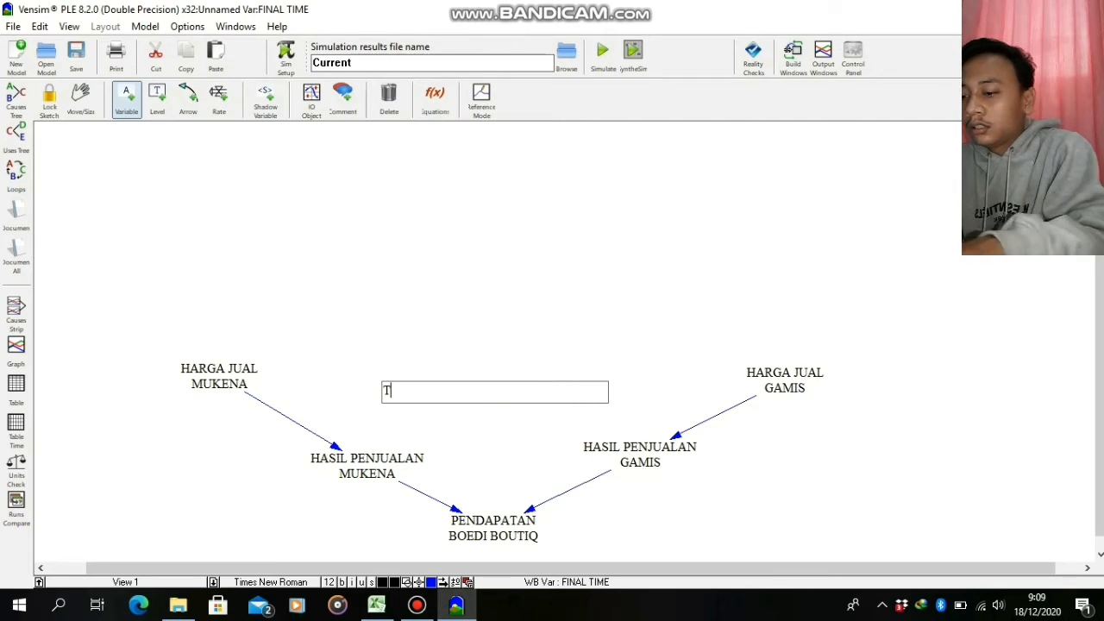
{"action": "type", "text": "OTAL K"}
{"action": "key", "text": "BackSpace"}
{"action": "type", "text": "L "}
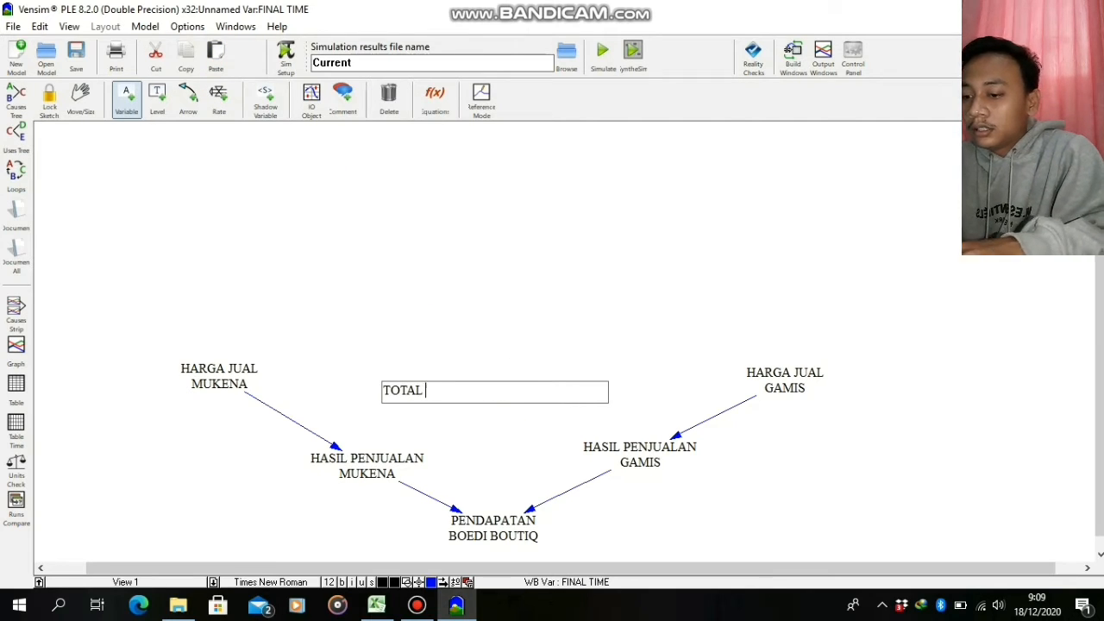
{"action": "type", "text": "KEBUTUHAN BEN"}
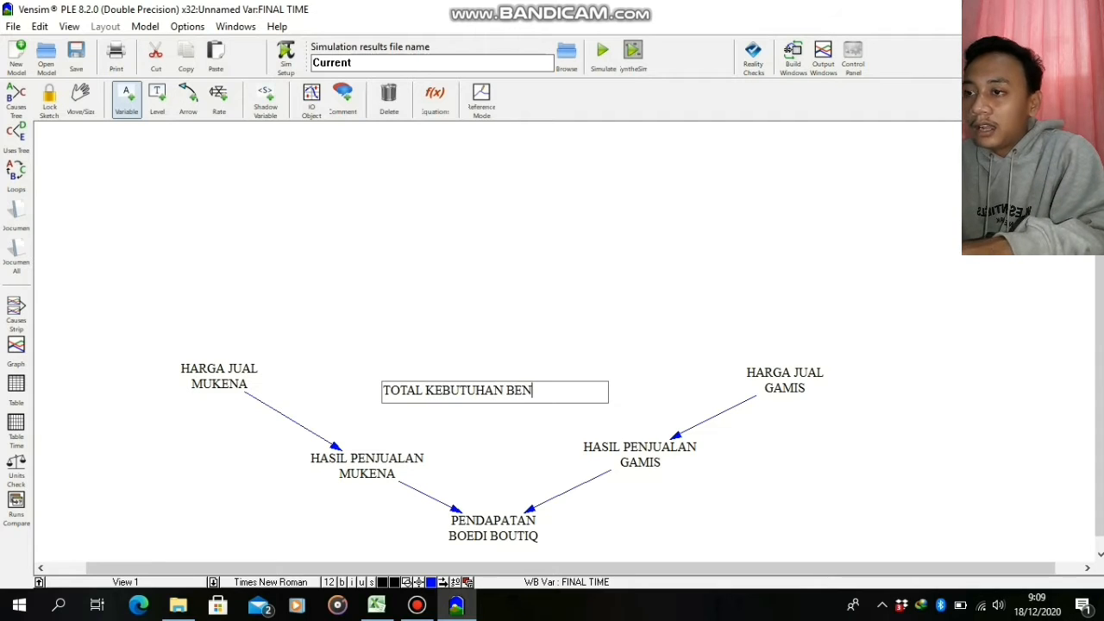
{"action": "type", "text": "AN"}
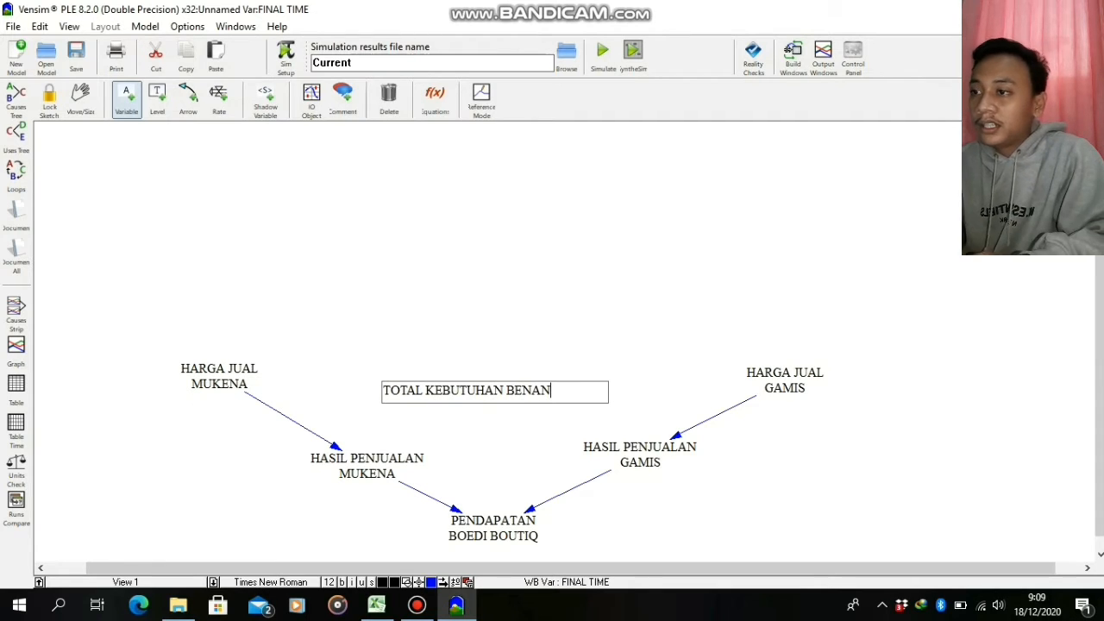
{"action": "type", "text": "G"}
{"action": "left_click", "coordinate": [476, 310]}
{"action": "left_click", "coordinate": [509, 390]}
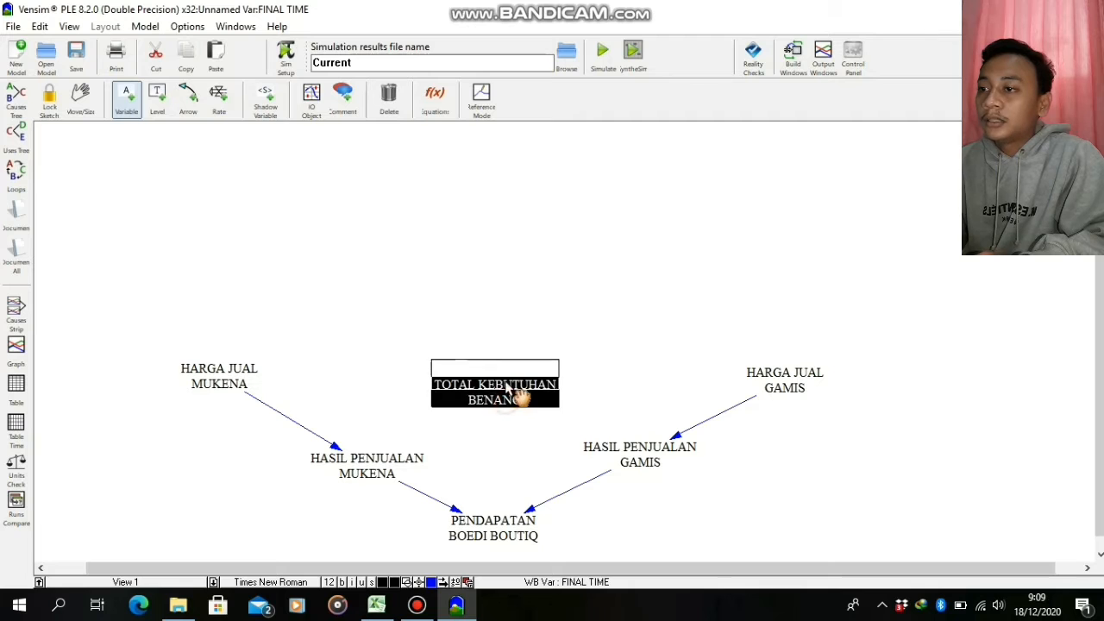
{"action": "key", "text": "Return"}
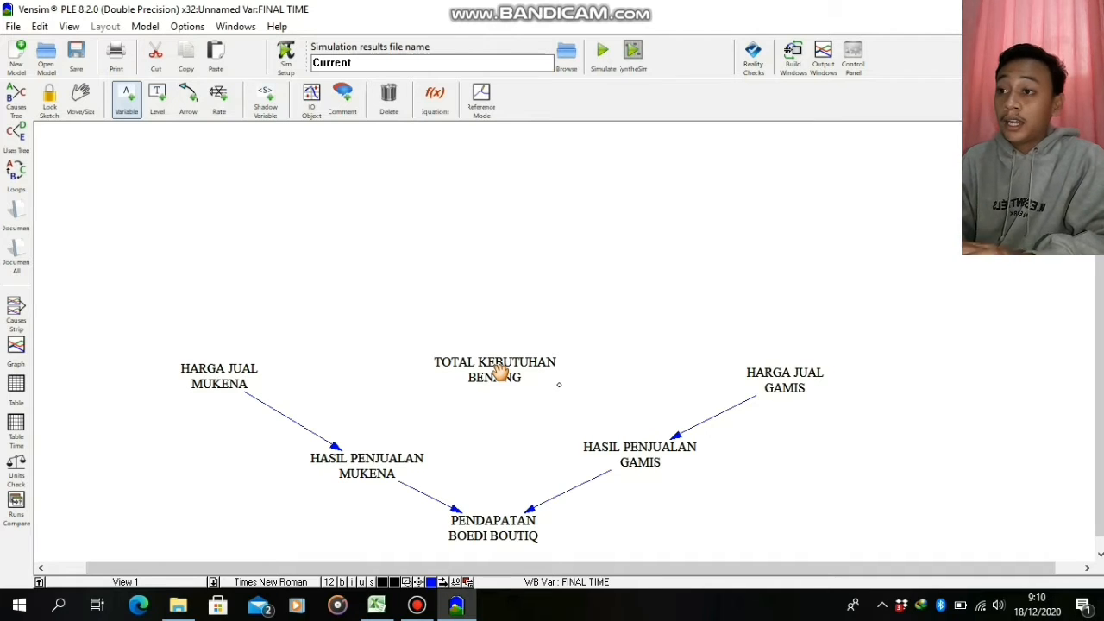
Add the variable KETERSEDIAAN BENANG directly above TOTAL KEBUTUHAN BENANG
{"action": "left_click", "coordinate": [121, 89]}
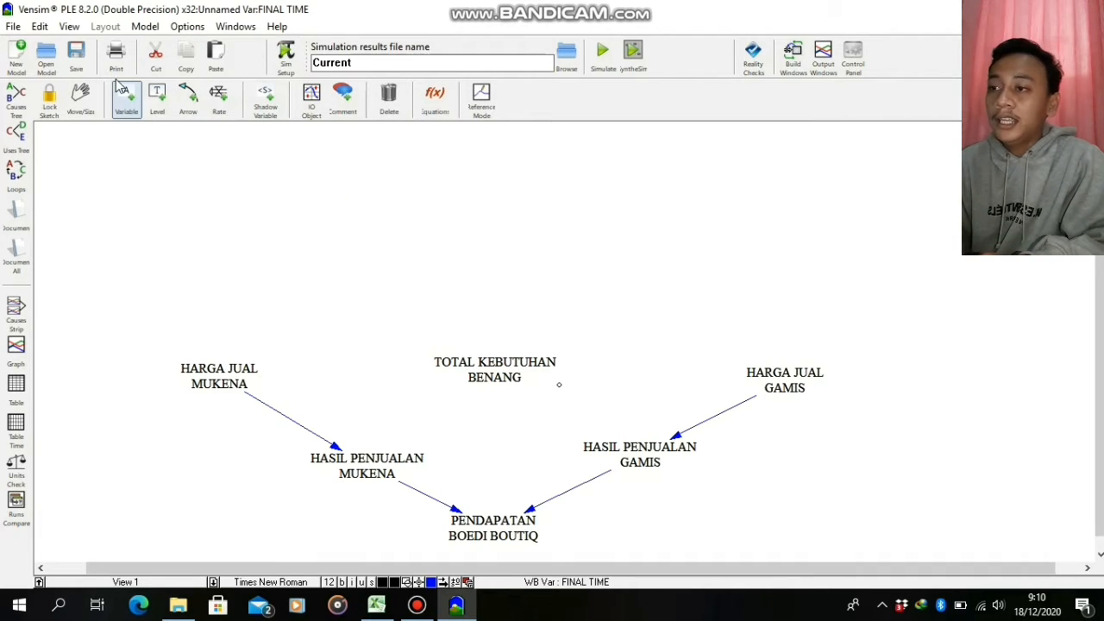
{"action": "left_click", "coordinate": [498, 291]}
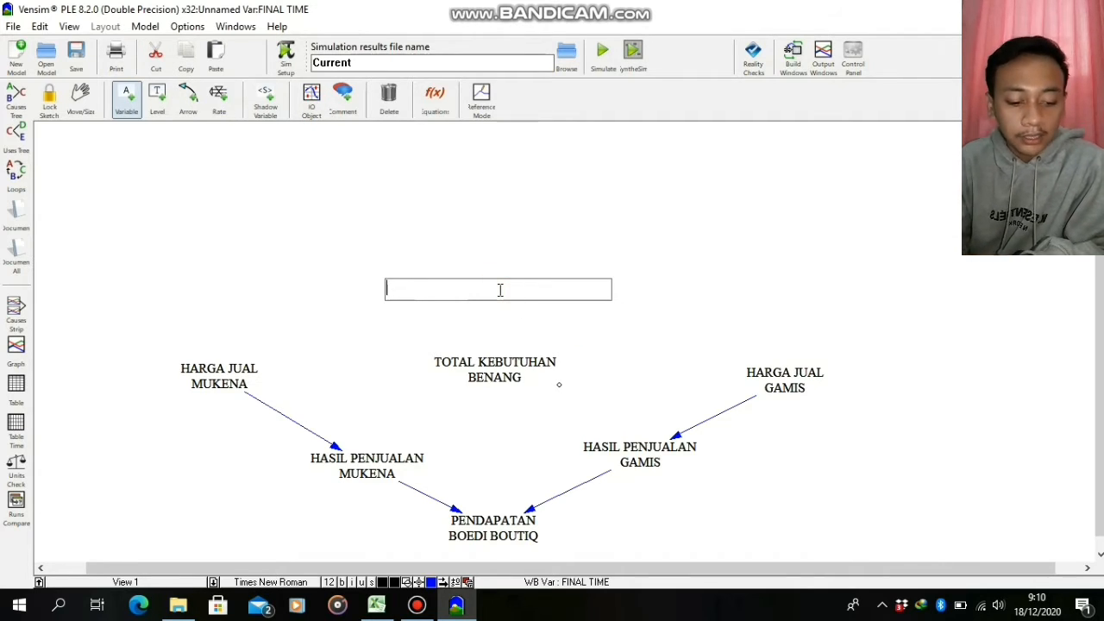
{"action": "type", "text": "KETERSEDI"}
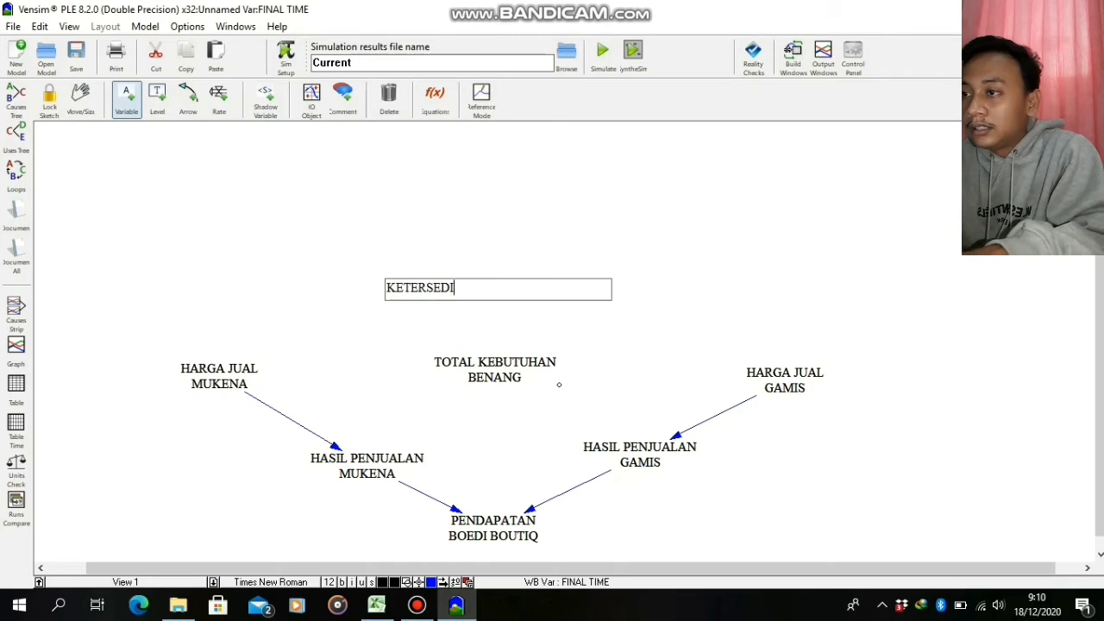
{"action": "type", "text": "AAN BENANG"}
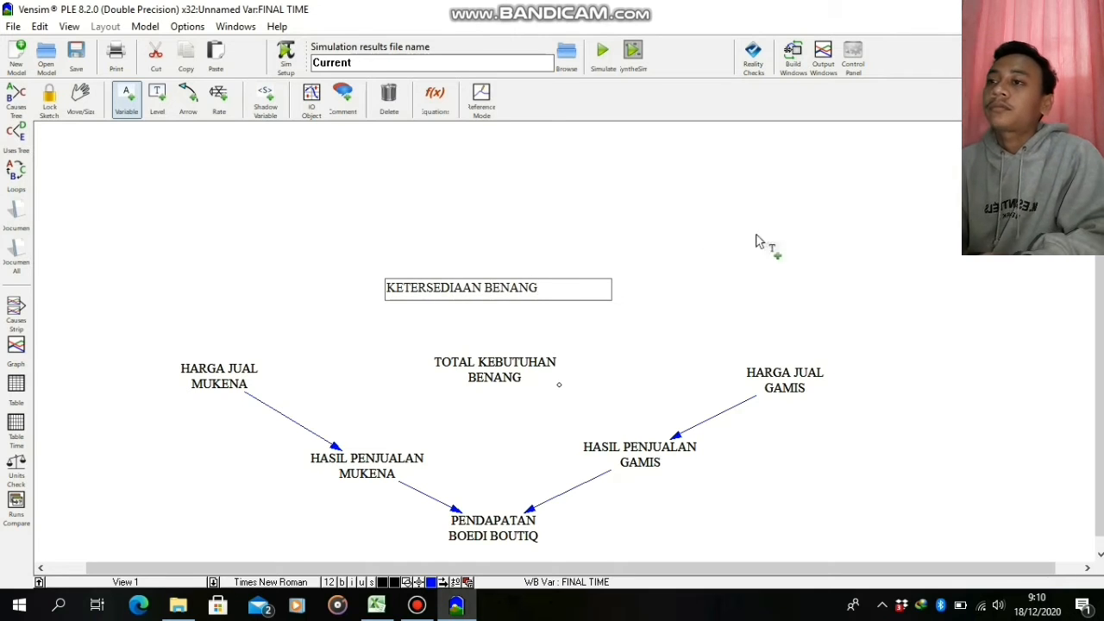
{"action": "key", "text": "Return"}
Add the variable TOTAL KEBUTUHAN BENANG UNTUK GAMIS above and to the left of HARGA JUAL GAMIS, and move KETERSEDIAAN BENANG slightly higher
{"action": "left_click", "coordinate": [777, 235]}
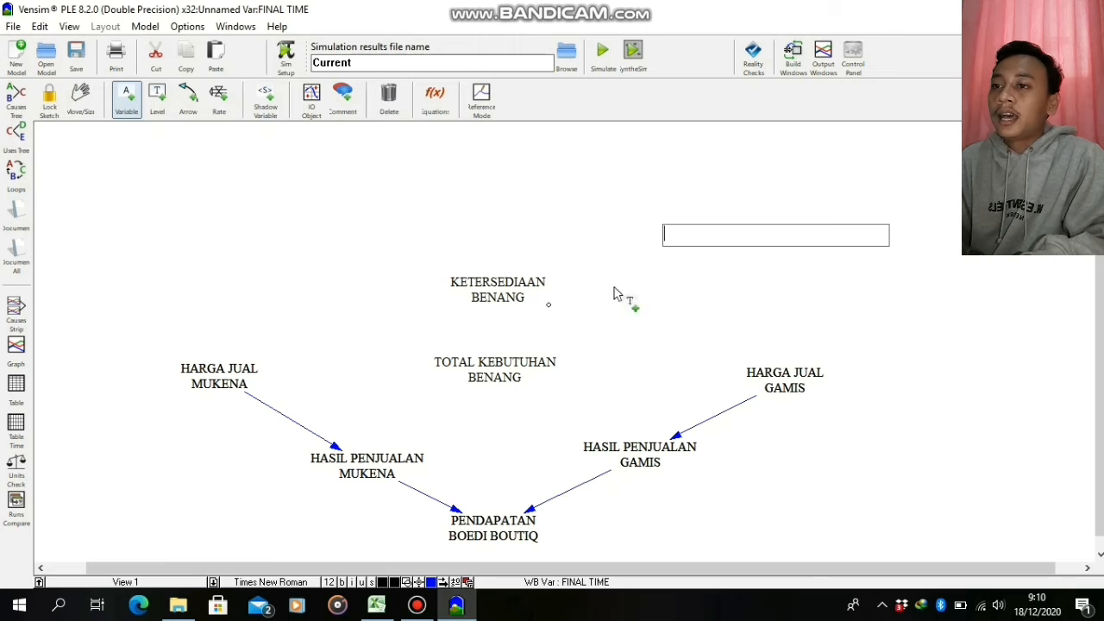
{"action": "left_click", "coordinate": [655, 313]}
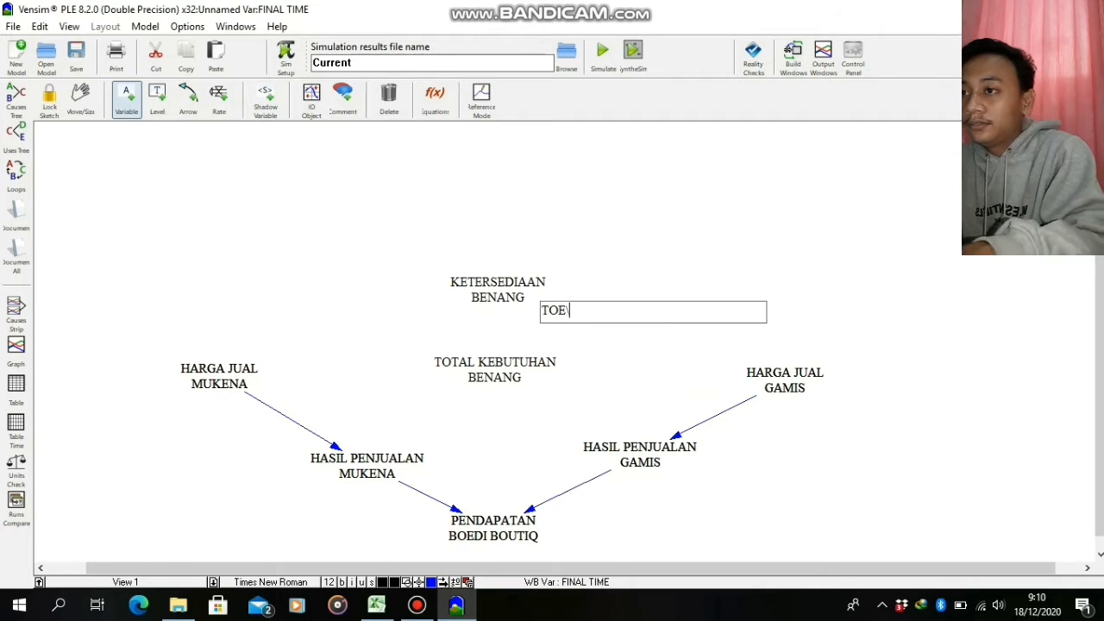
{"action": "type", "text": "TOTAL KEBUT"}
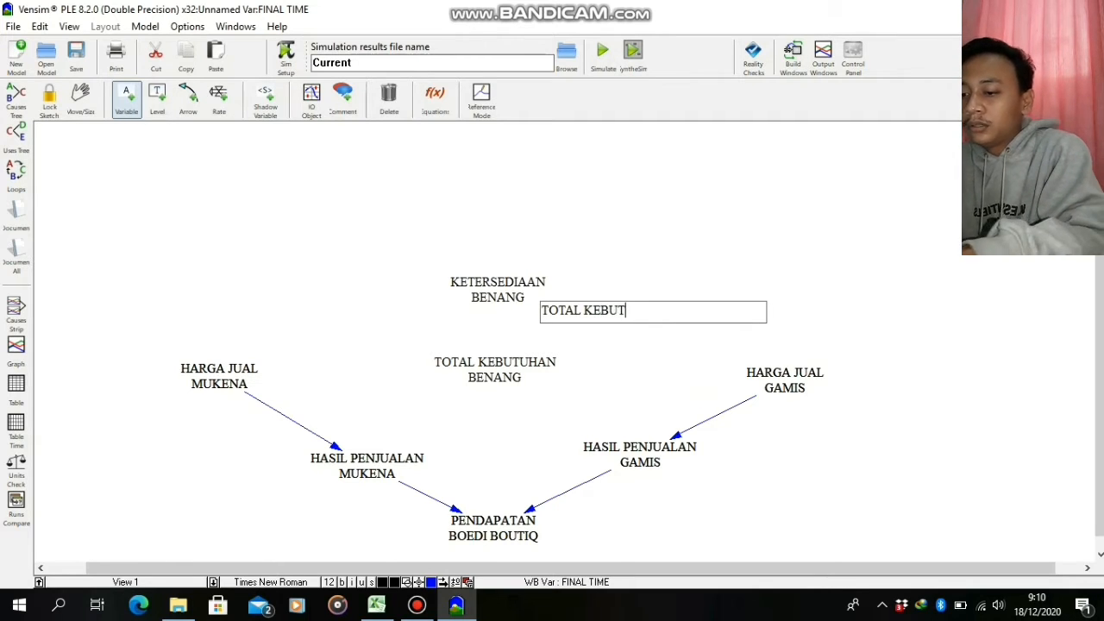
{"action": "type", "text": "UHAN BENANG"}
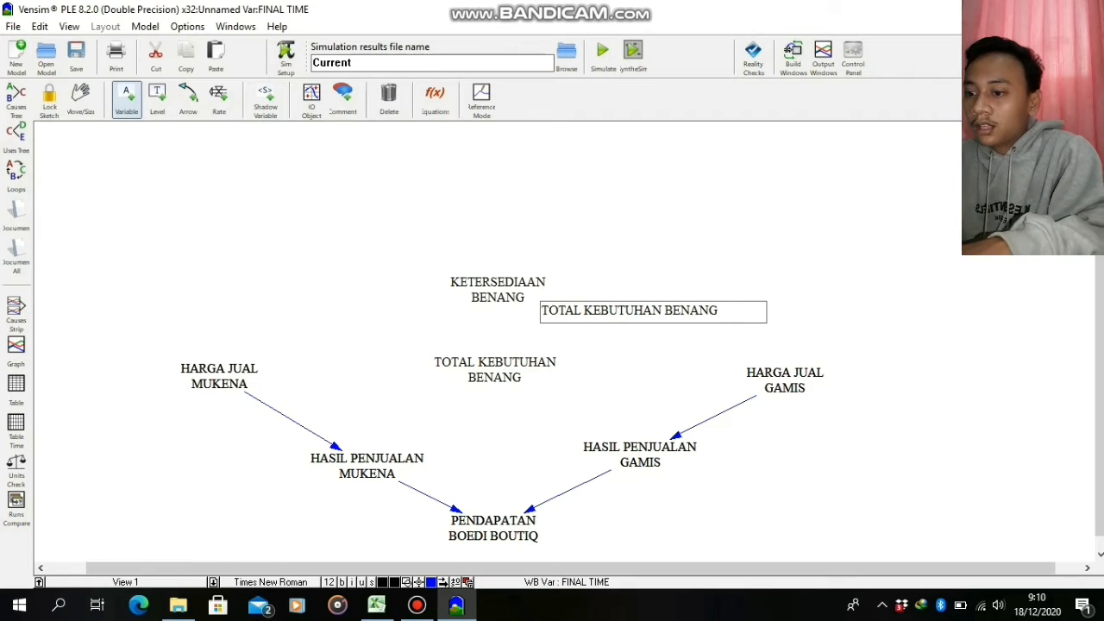
{"action": "type", "text": " UNTUK GAMIS"}
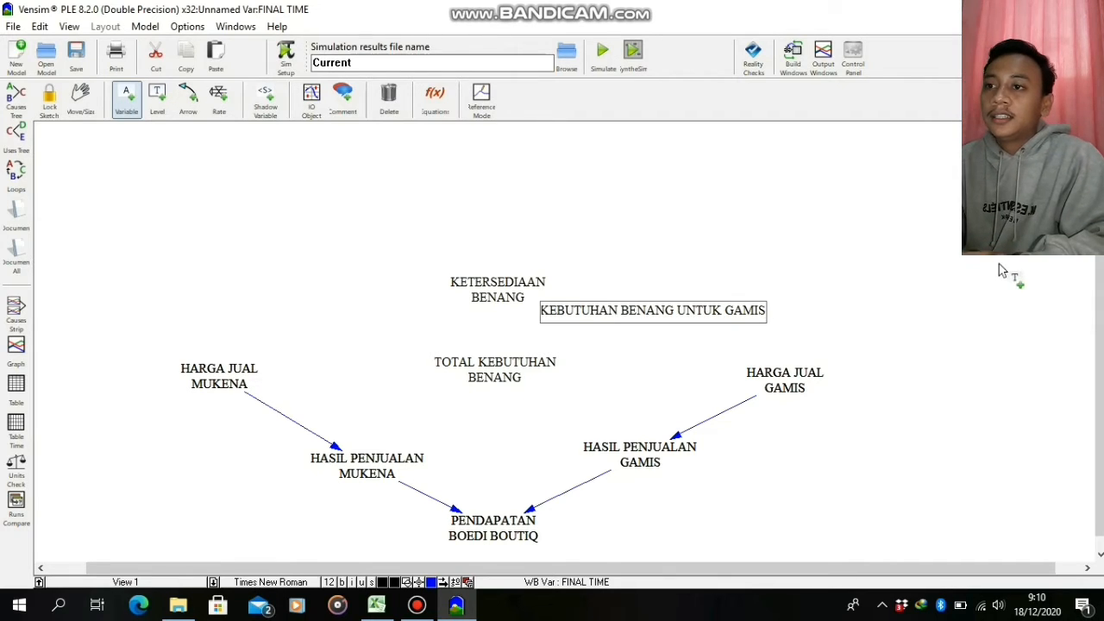
{"action": "left_click", "coordinate": [825, 283]}
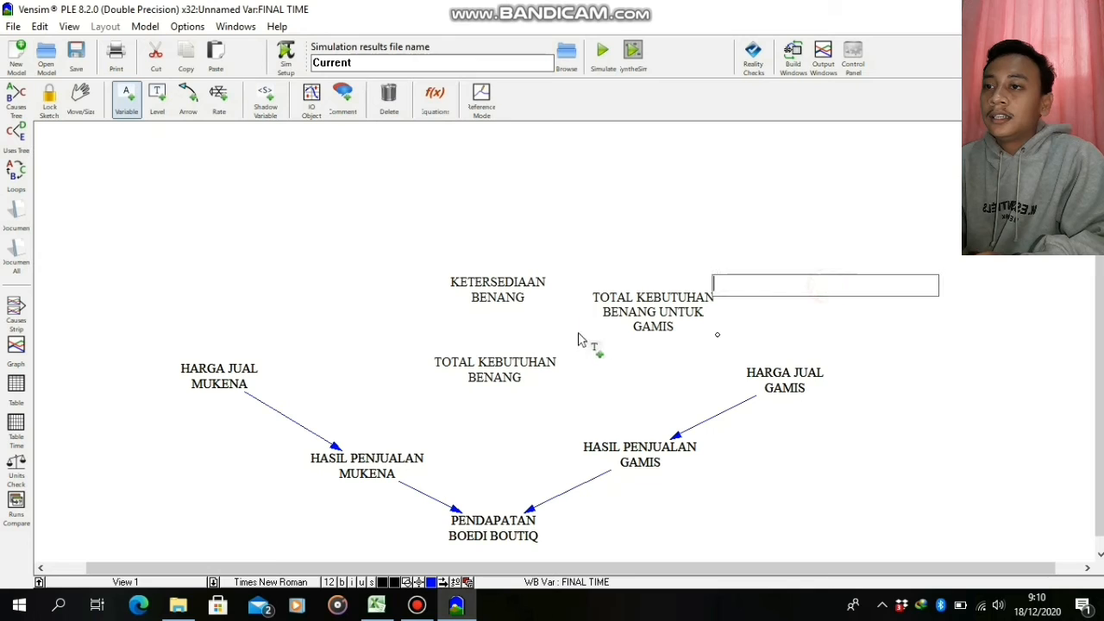
{"action": "left_click_drag", "start_coordinate": [645, 314], "coordinate": [701, 300]}
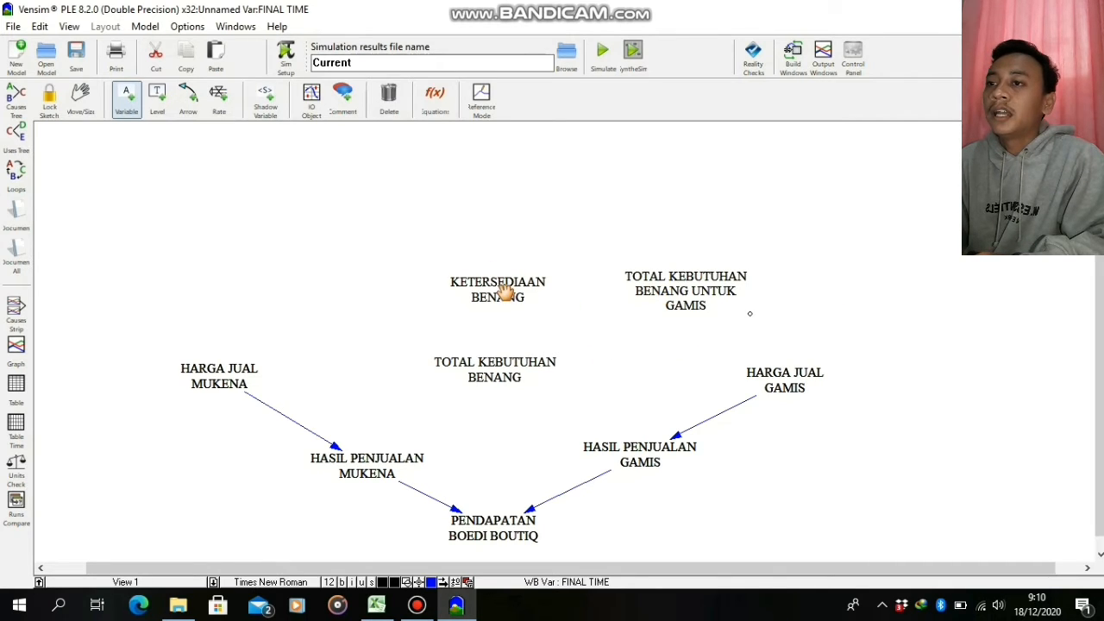
{"action": "left_click_drag", "start_coordinate": [505, 292], "coordinate": [500, 261]}
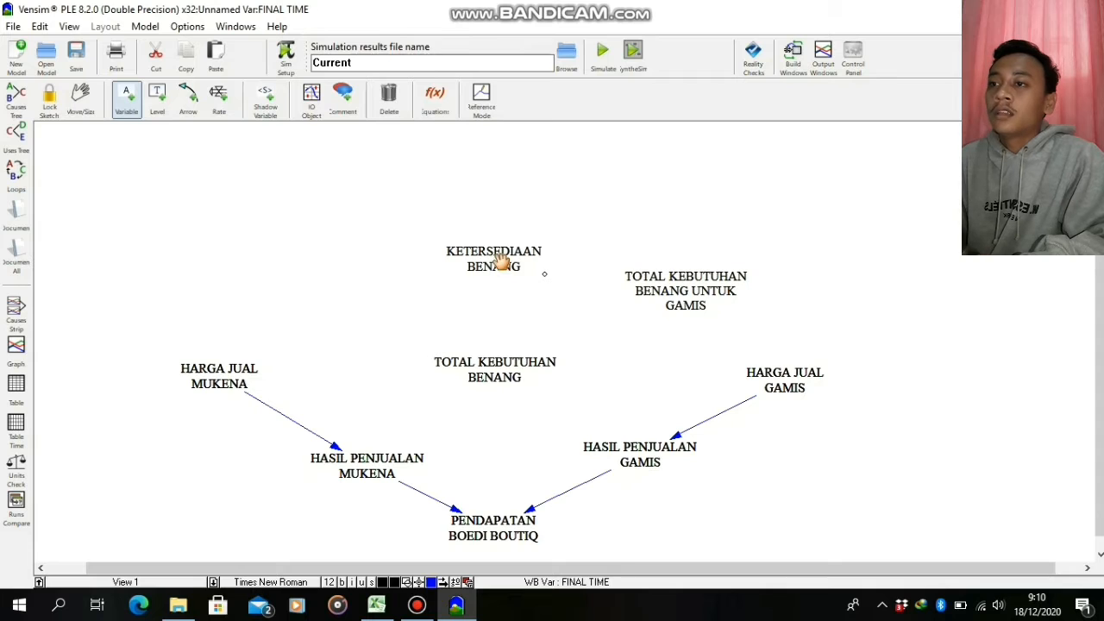
Add the variable KEBUTUHAN BENANG UNTUK GAMIS above and to the right of TOTAL KEBUTUHAN BENANG UNTUK GAMIS
{"action": "left_click", "coordinate": [838, 208]}
{"action": "type", "text": "K"}
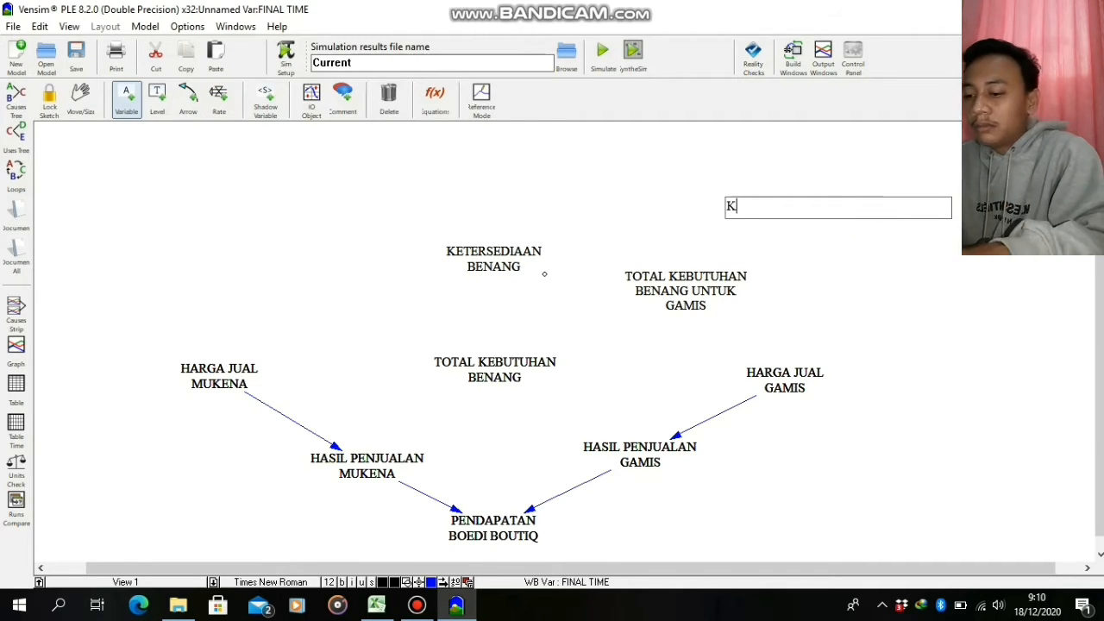
{"action": "type", "text": "EBUTUHAN BENANG UN"}
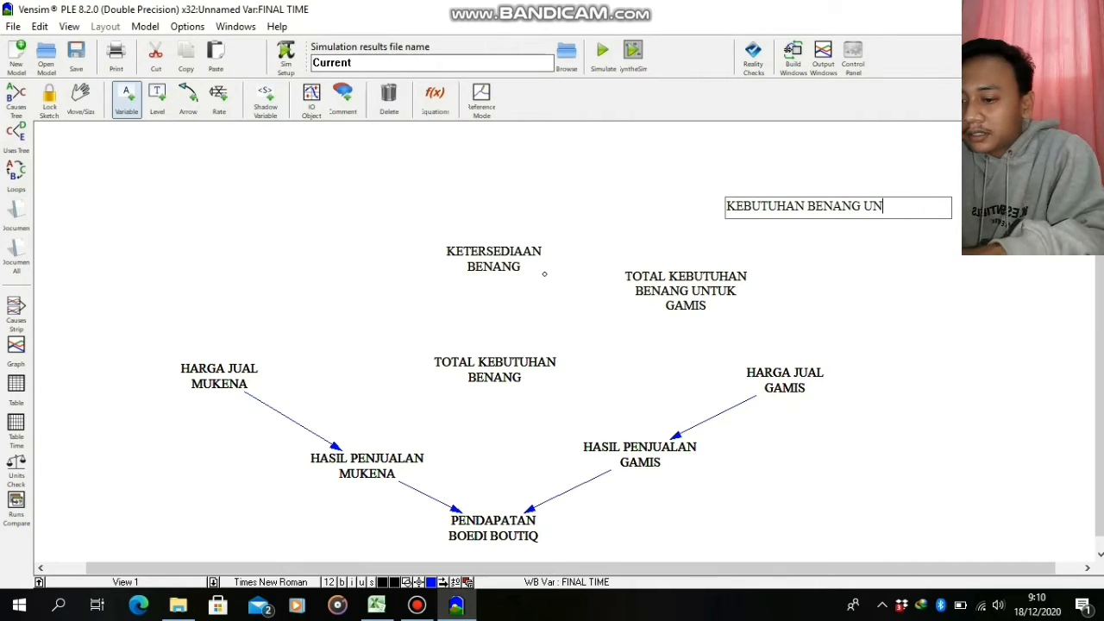
{"action": "type", "text": "TUK GAMIS"}
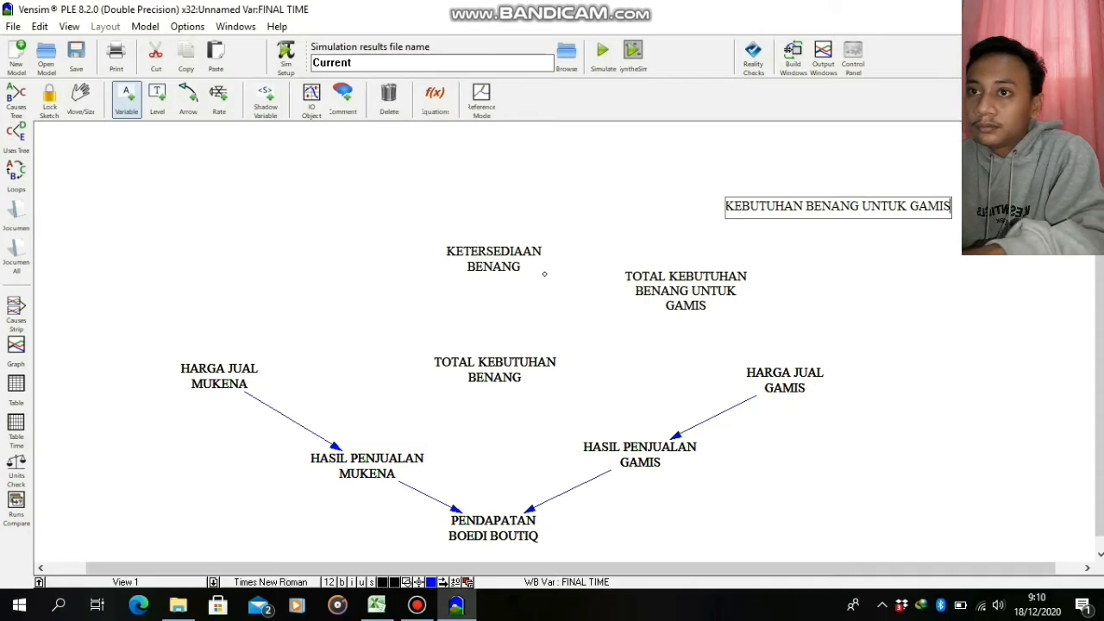
{"action": "left_click", "coordinate": [937, 229]}
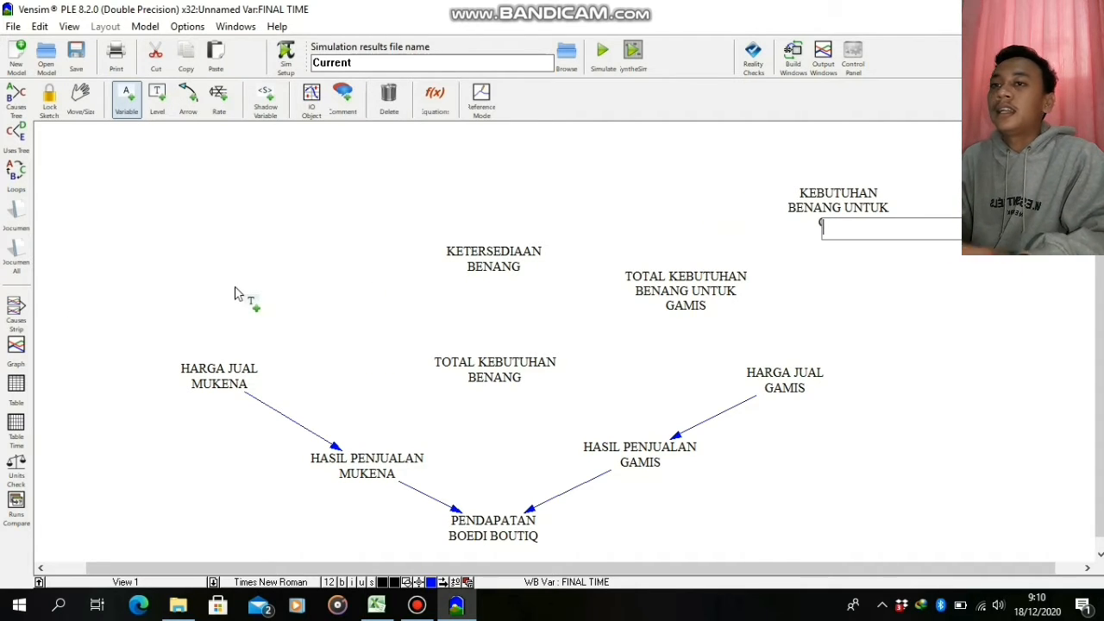
{"action": "left_click", "coordinate": [916, 336]}
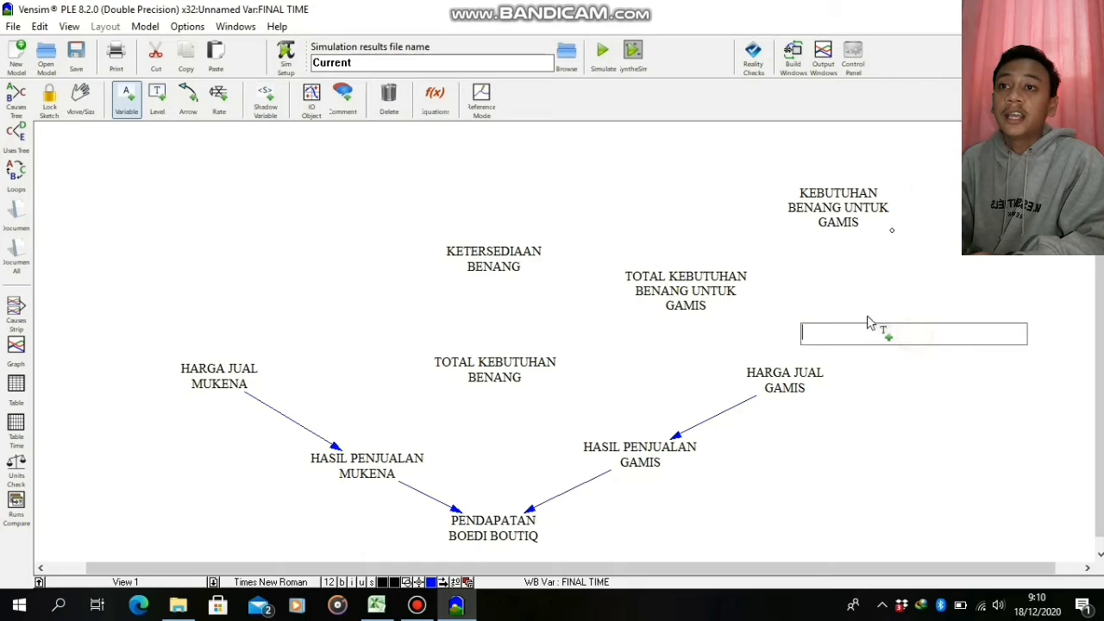
Add the variable TOTAL KEBUTUHAN BENANG UNTUK MUKENA above HARGA JUAL MUKENA, level with TOTAL KEBUTUHAN BENANG UNTUK GAMIS
{"action": "left_click", "coordinate": [229, 260]}
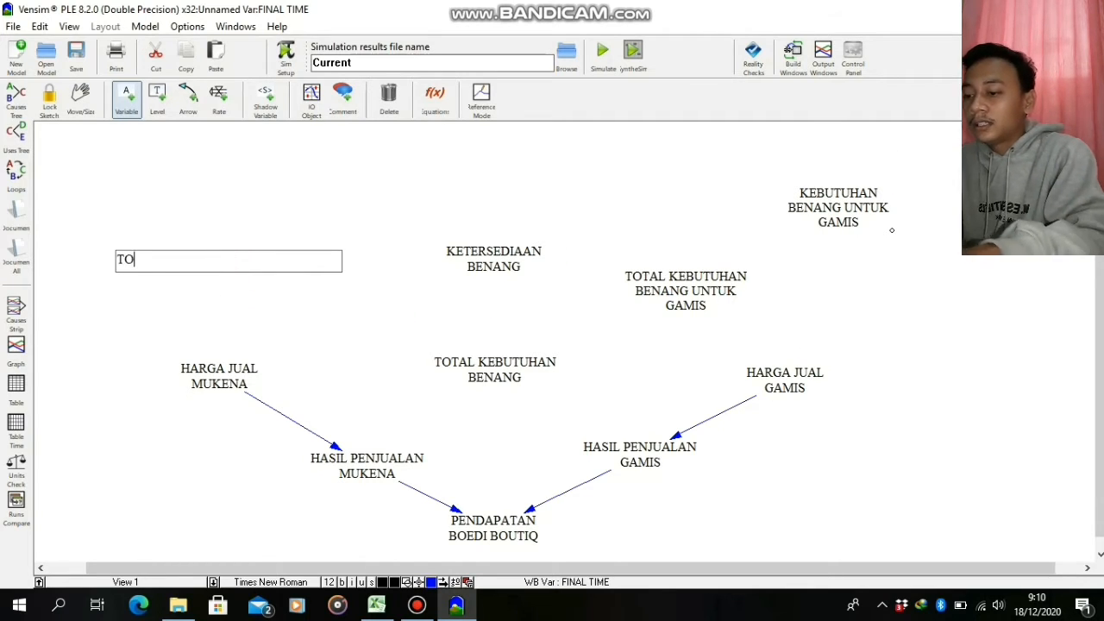
{"action": "type", "text": "TOTAL KEBUTUHAN "}
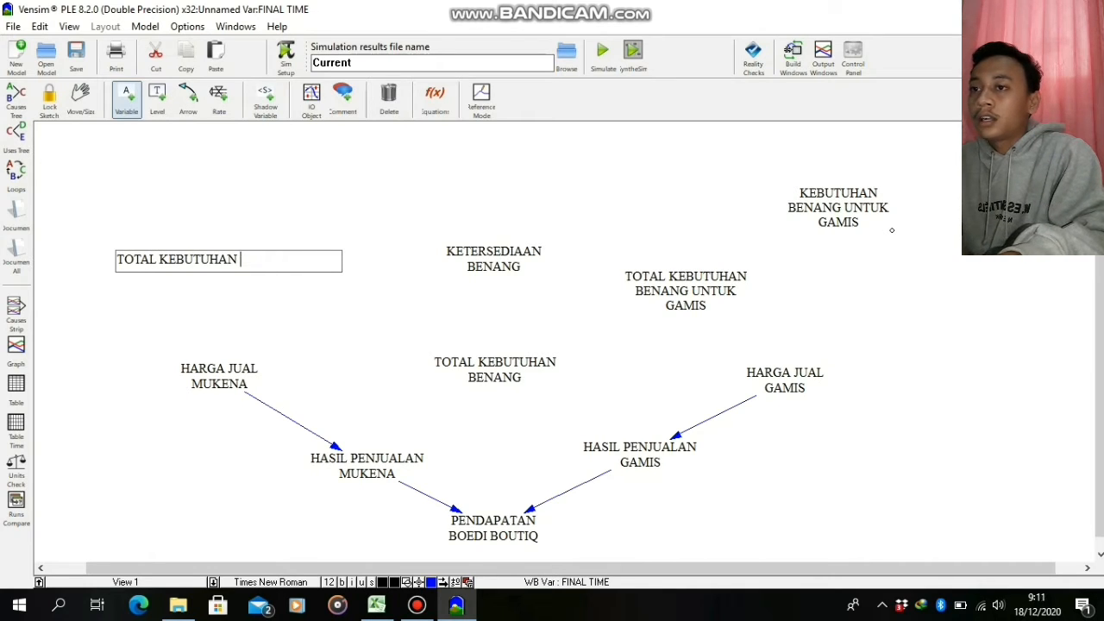
{"action": "type", "text": "BENANG U"}
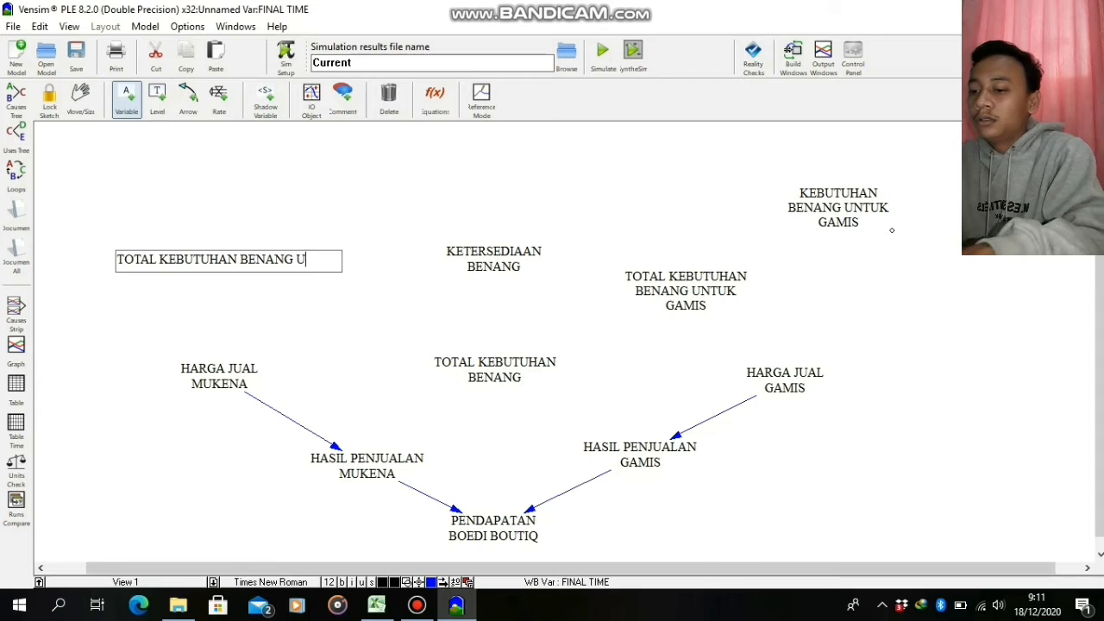
{"action": "type", "text": "NTUK MUKENA"}
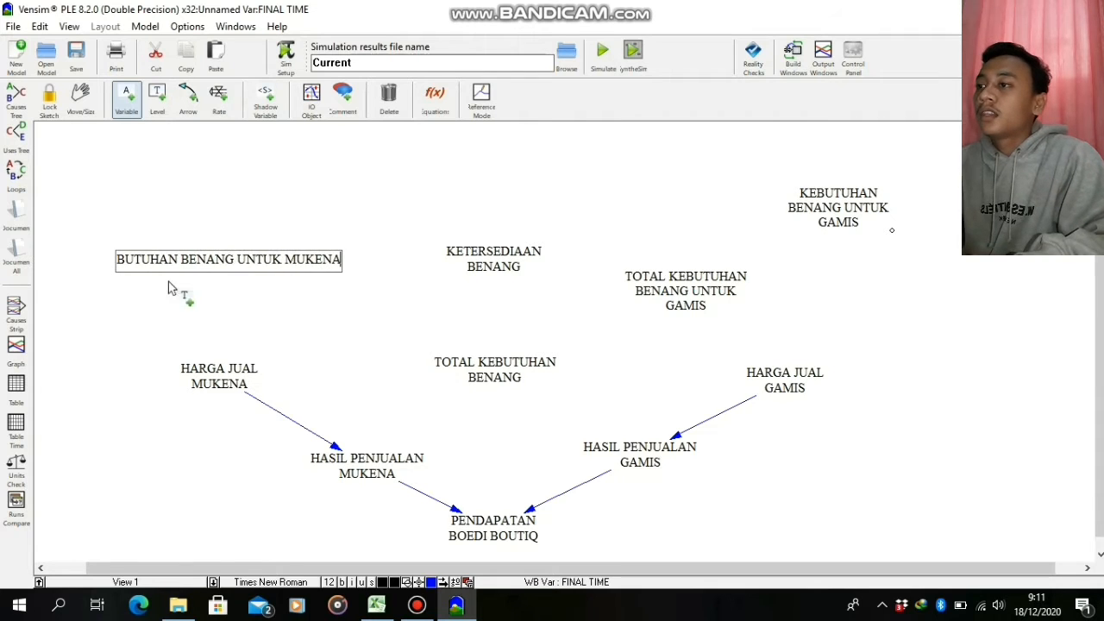
{"action": "left_click", "coordinate": [324, 299]}
{"action": "left_click_drag", "start_coordinate": [246, 267], "coordinate": [267, 304]}
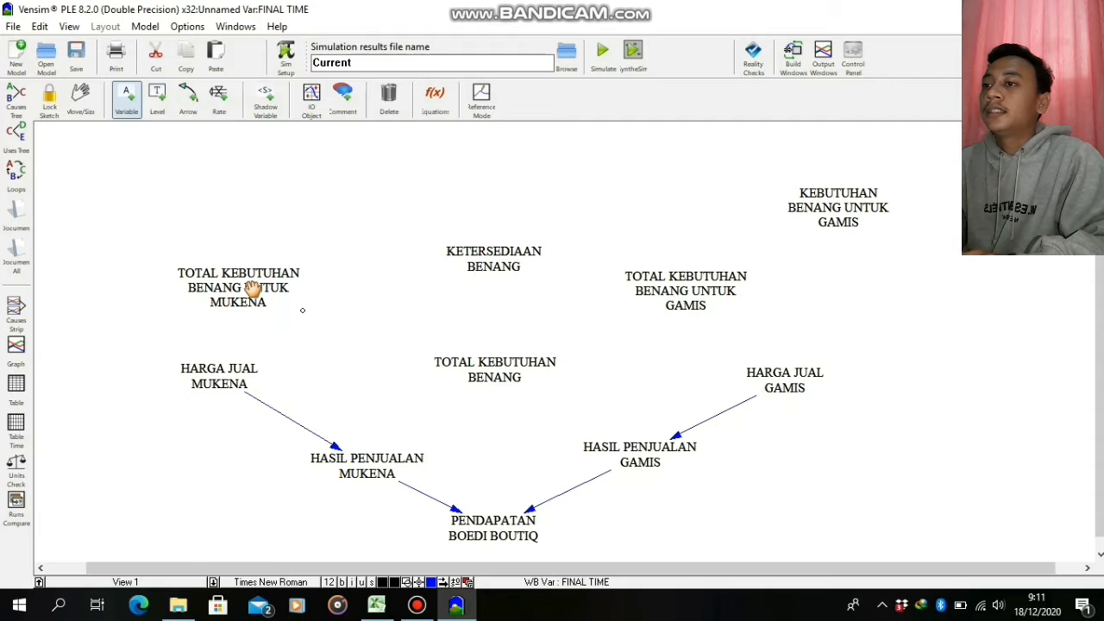
Add the variable KEBUTUHAN BENANG UNTUK MUKENA above and to the left of TOTAL KEBUTUHAN BENANG UNTUK MUKENA, fully inside the sketch area
{"action": "left_click", "coordinate": [77, 205]}
{"action": "type", "text": "KEB"}
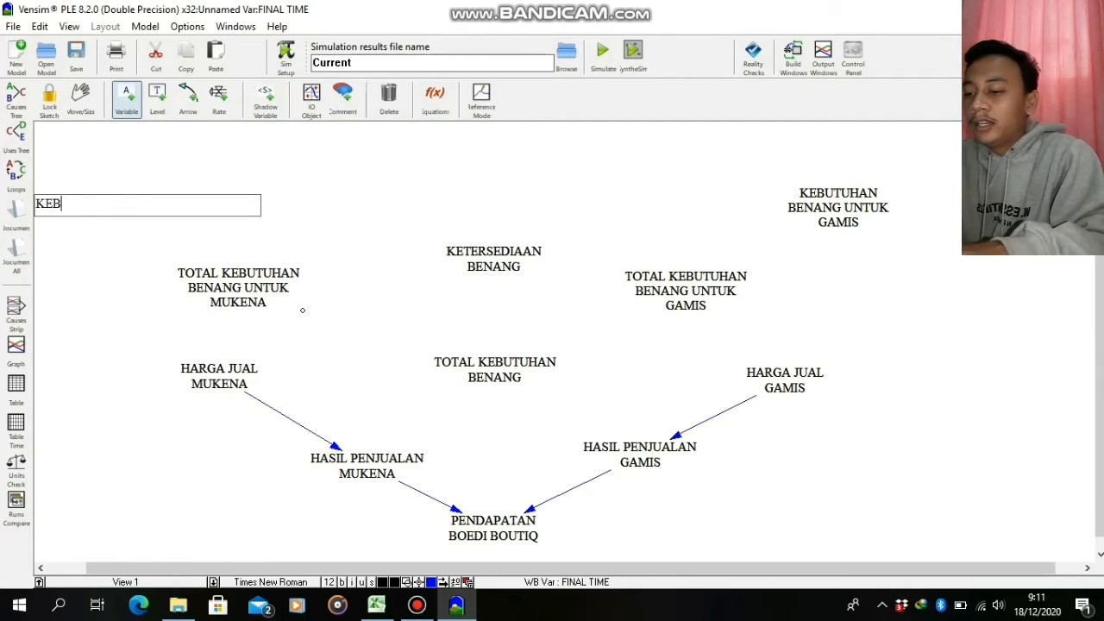
{"action": "type", "text": "UTUHAN BENANG"}
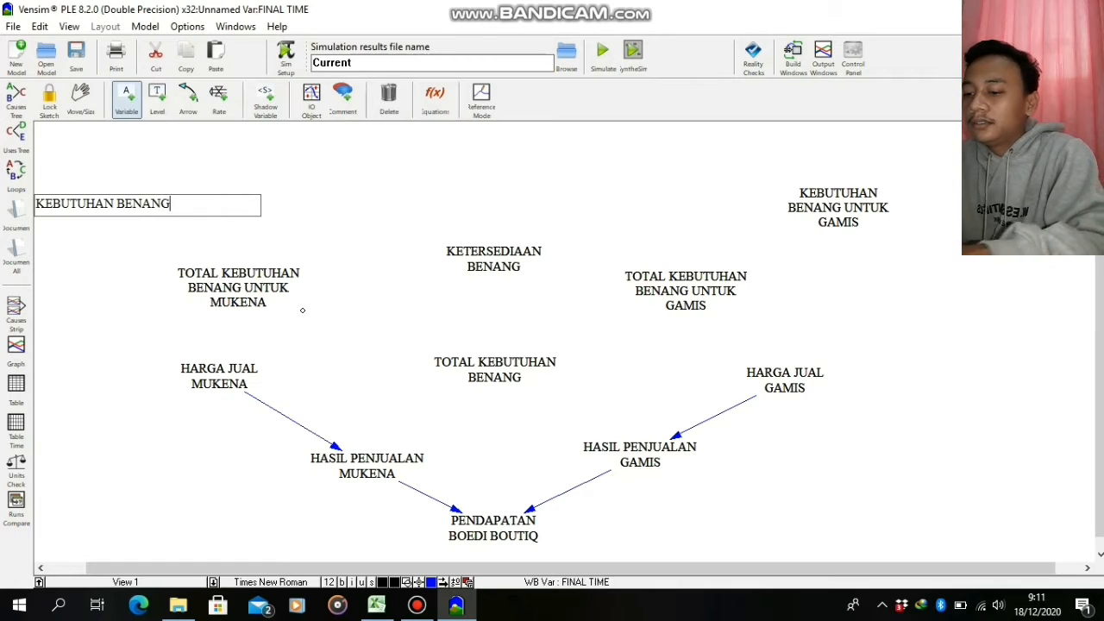
{"action": "type", "text": " UNTUK MU"}
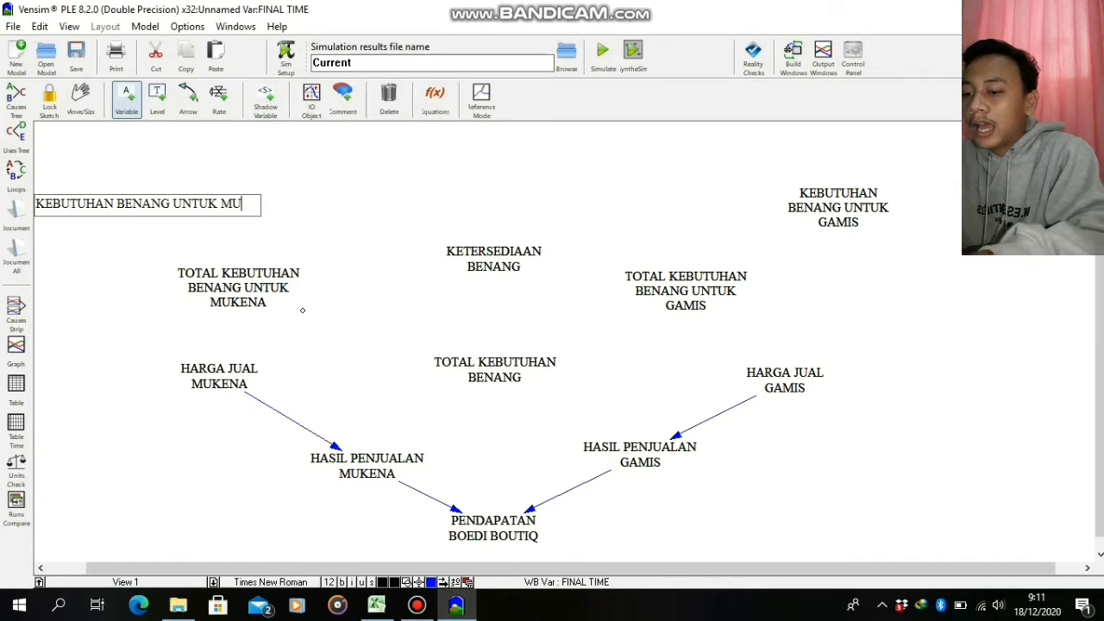
{"action": "type", "text": "KENA"}
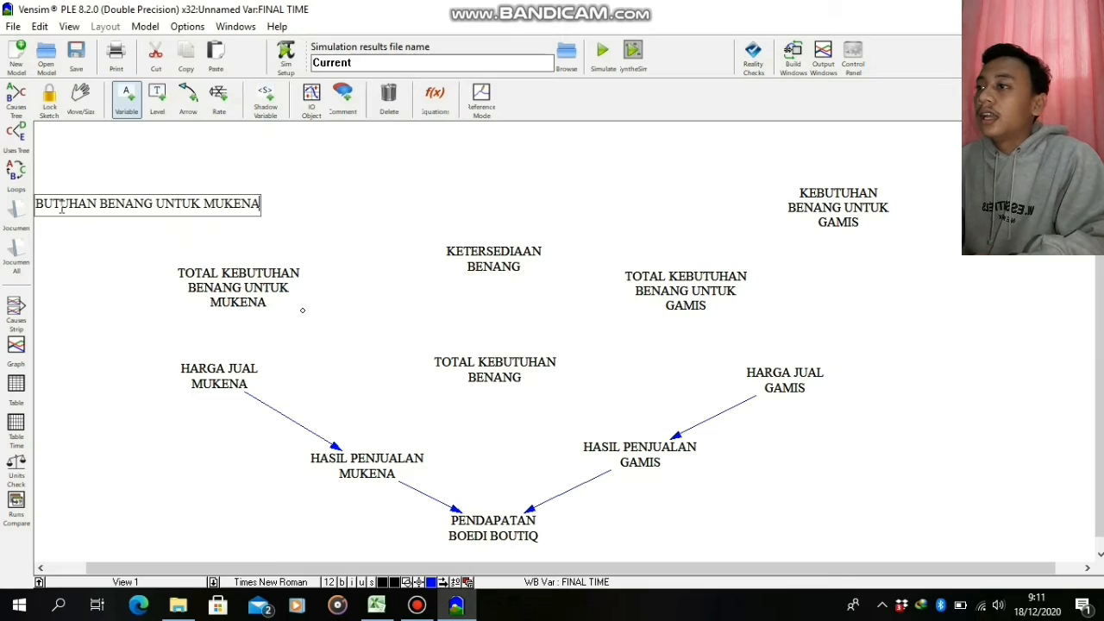
{"action": "left_click", "coordinate": [131, 298]}
{"action": "left_click", "coordinate": [82, 207]}
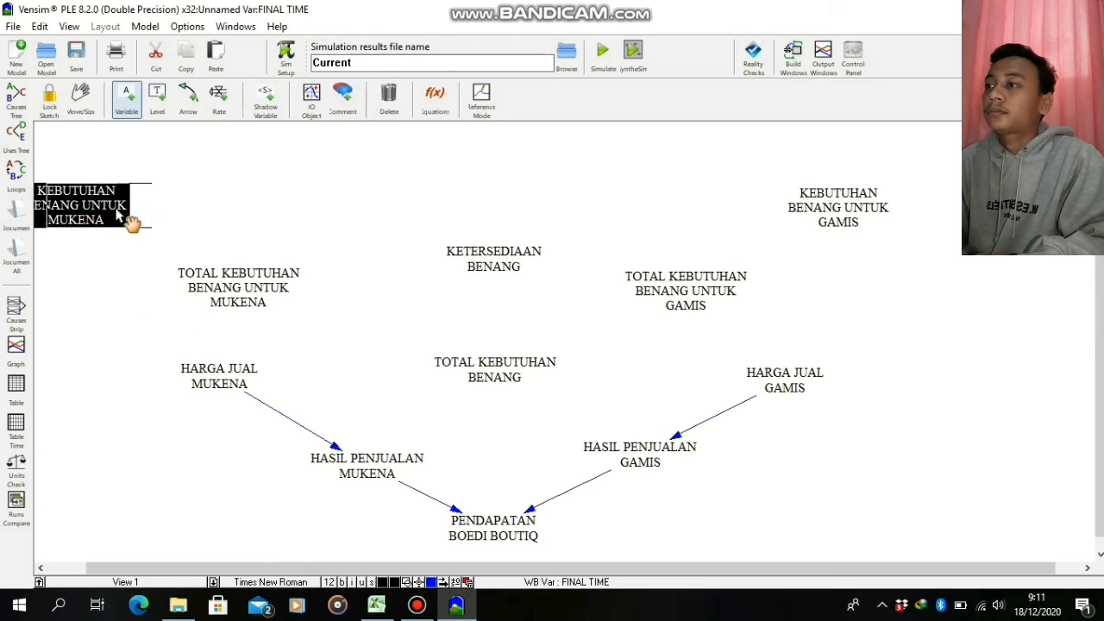
{"action": "left_click_drag", "start_coordinate": [116, 209], "coordinate": [131, 202]}
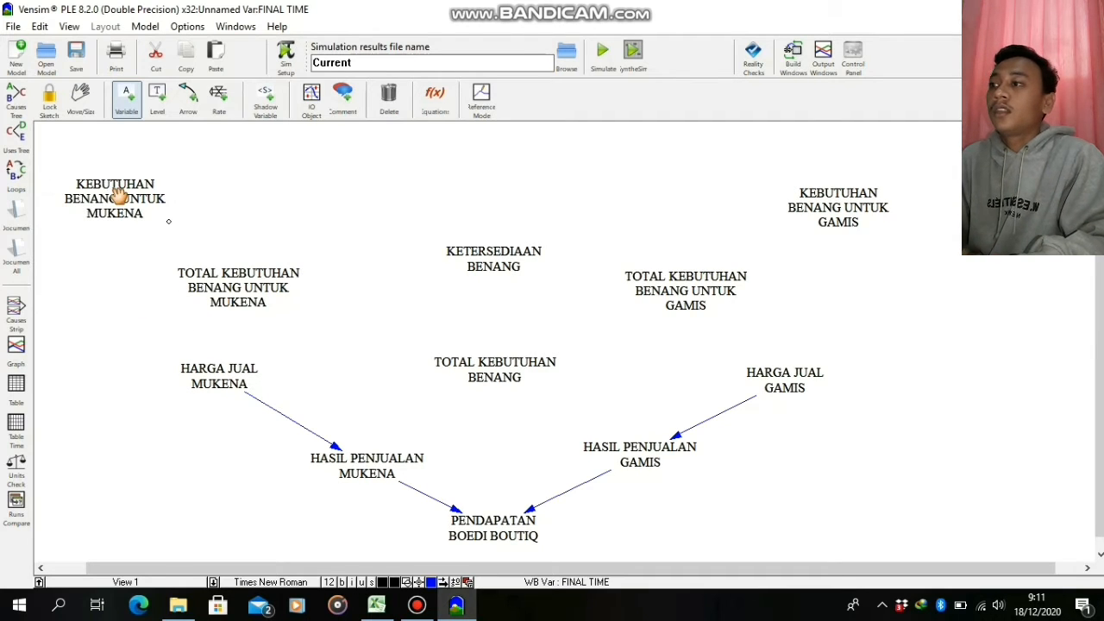
Draw arrows linking each KEBUTUHAN BENANG UNTUK variable to its matching TOTAL KEBUTUHAN BENANG UNTUK variable, for MUKENA and for GAMIS
{"action": "left_click", "coordinate": [201, 105]}
{"action": "left_click", "coordinate": [136, 200]}
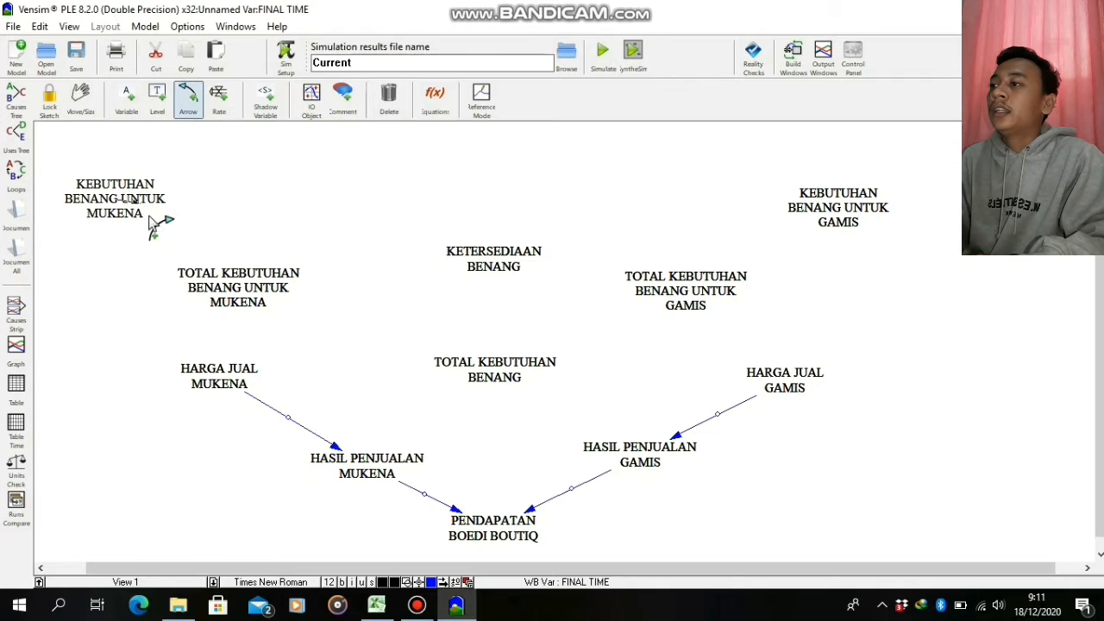
{"action": "left_click", "coordinate": [207, 285]}
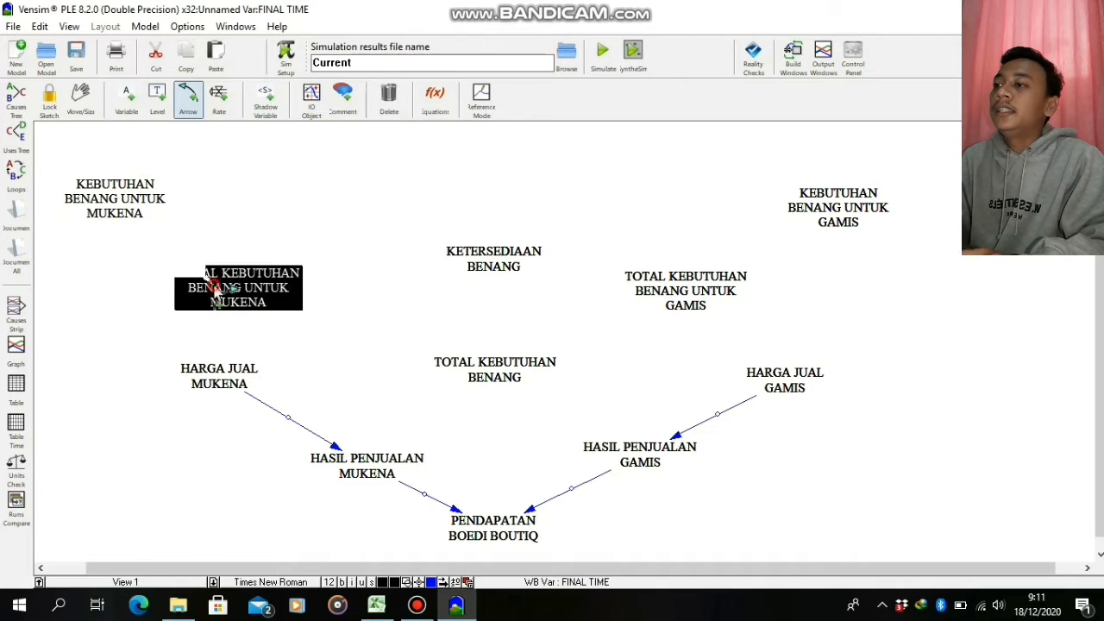
{"action": "left_click", "coordinate": [869, 205]}
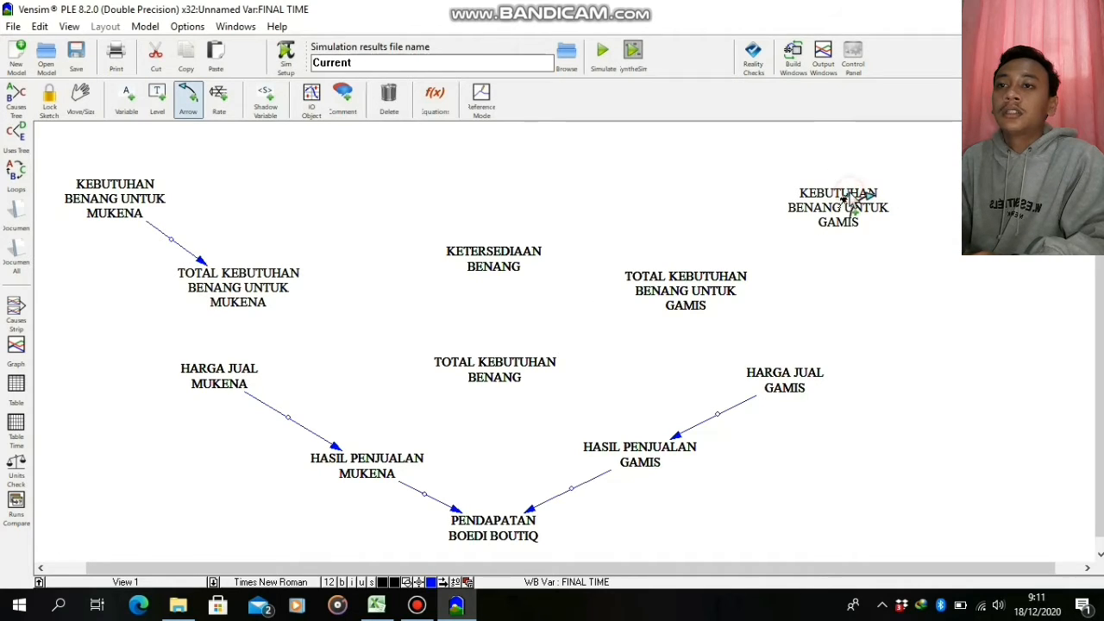
{"action": "left_click", "coordinate": [733, 282]}
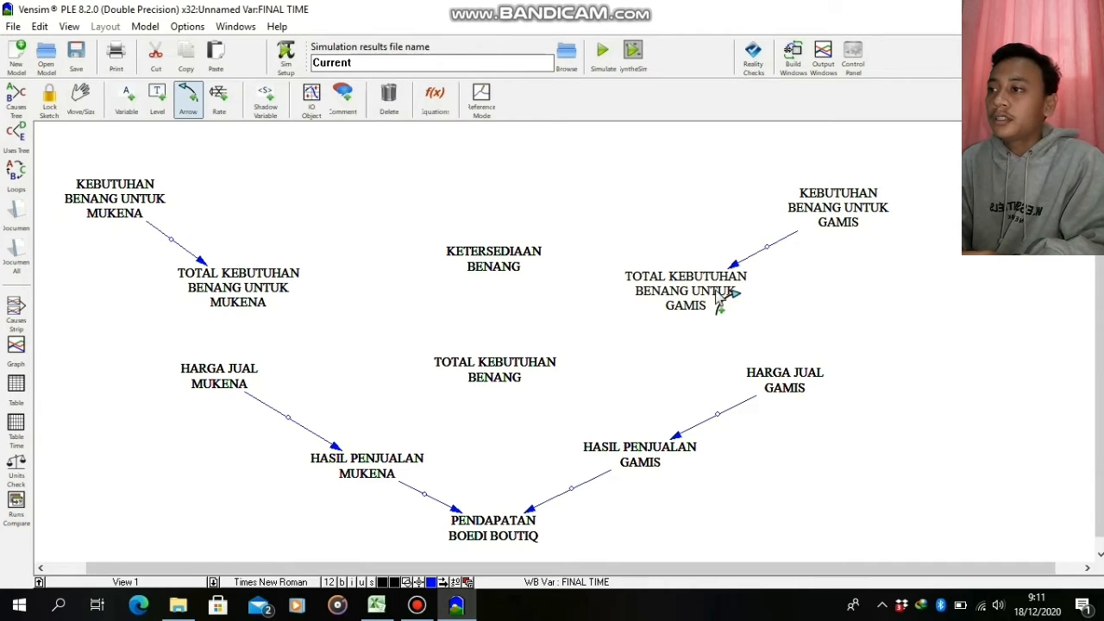
Draw arrows into TOTAL KEBUTUHAN BENANG from TOTAL KEBUTUHAN BENANG UNTUK MUKENA, TOTAL KEBUTUHAN BENANG UNTUK GAMIS and KETERSEDIAAN BENANG
{"action": "left_click", "coordinate": [231, 275]}
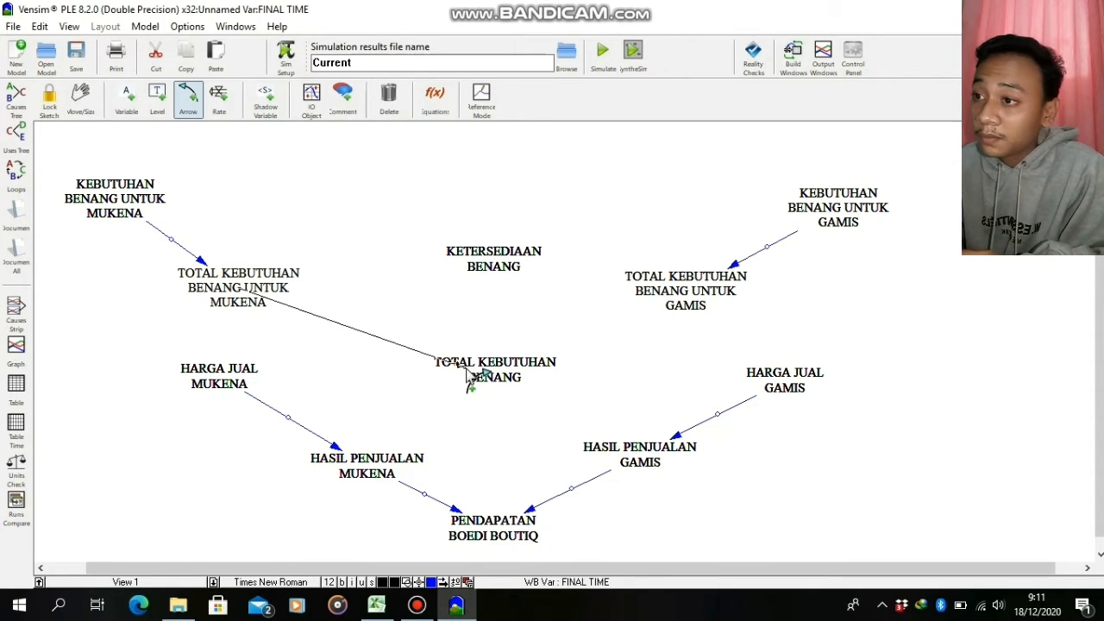
{"action": "left_click", "coordinate": [469, 376]}
{"action": "left_click", "coordinate": [694, 291]}
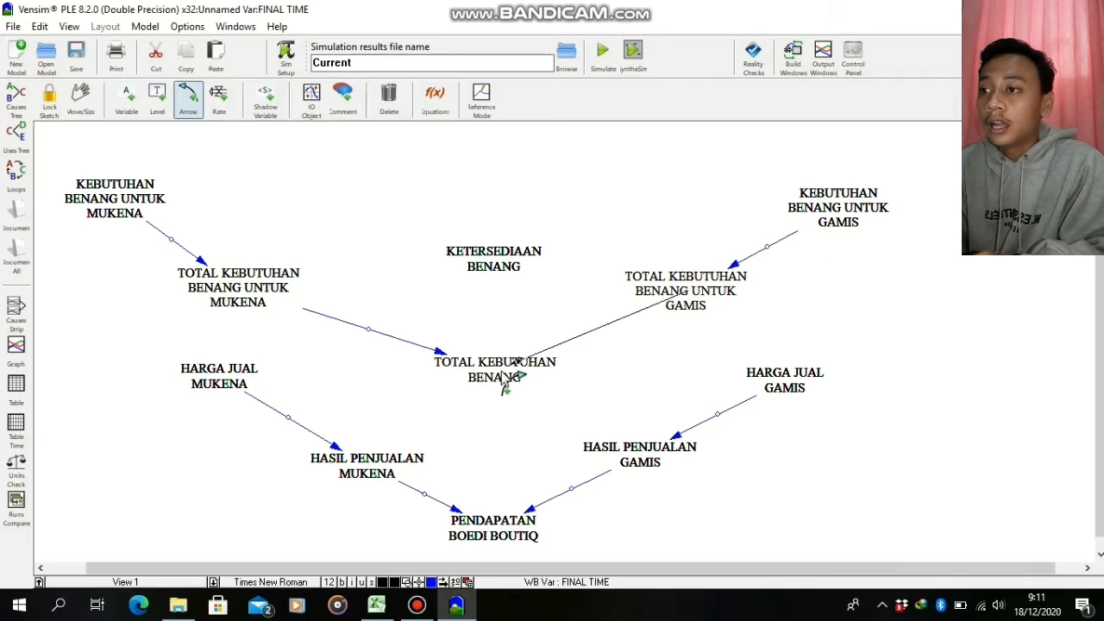
{"action": "left_click", "coordinate": [512, 377]}
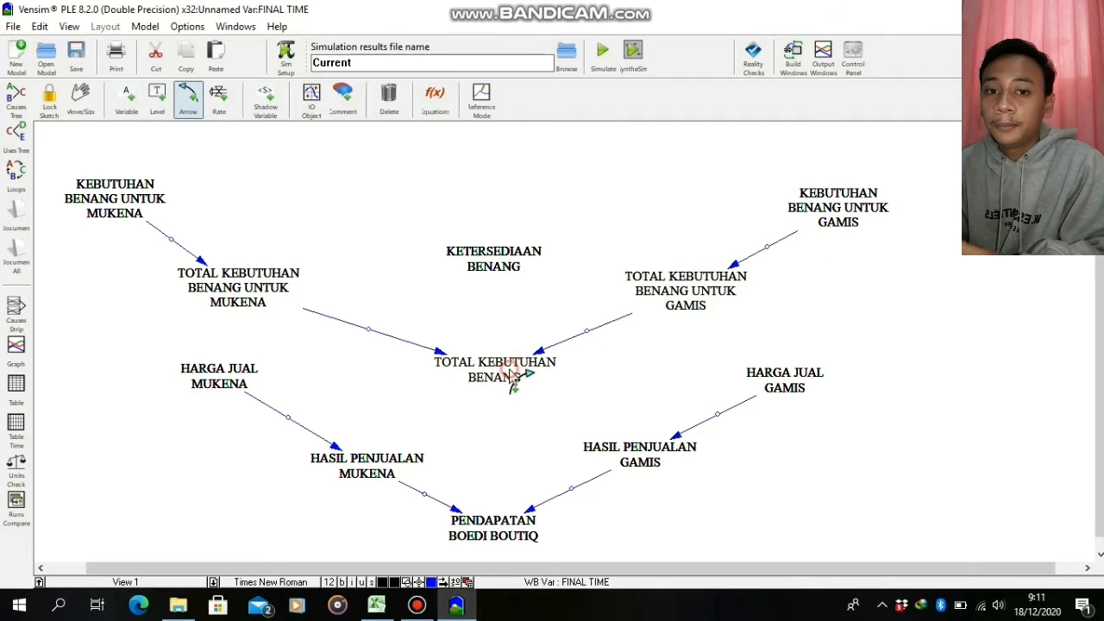
{"action": "left_click", "coordinate": [493, 258]}
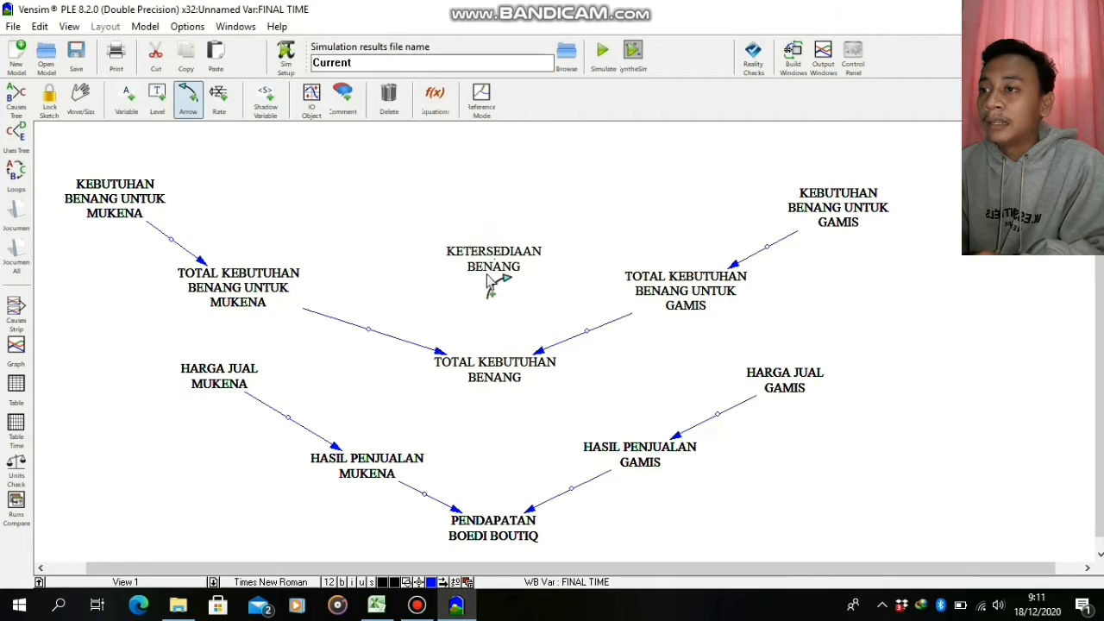
{"action": "left_click", "coordinate": [499, 369]}
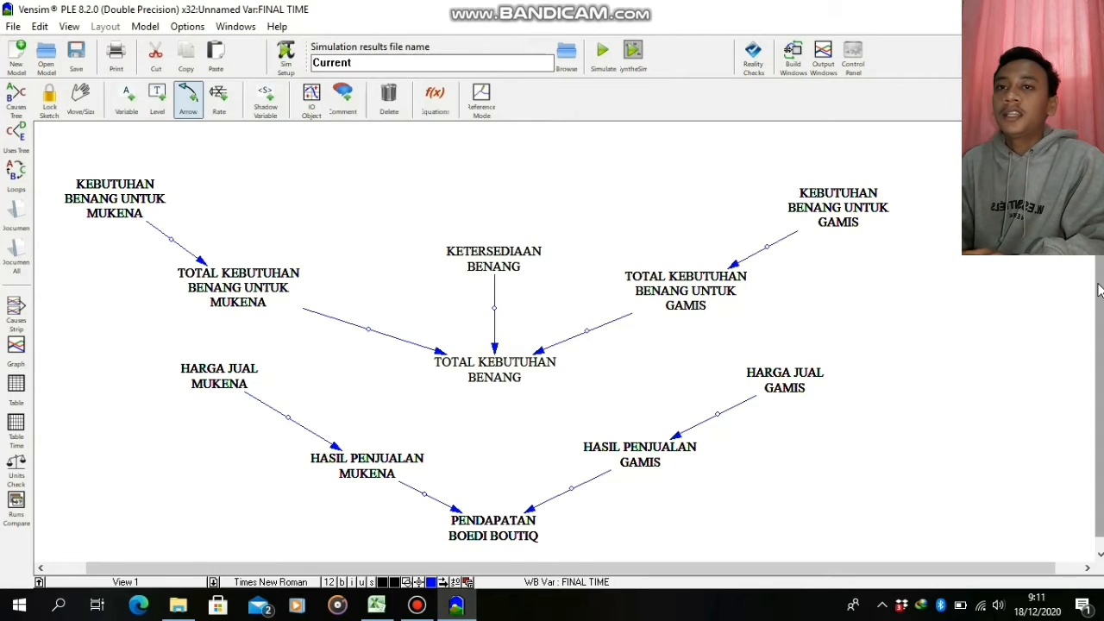
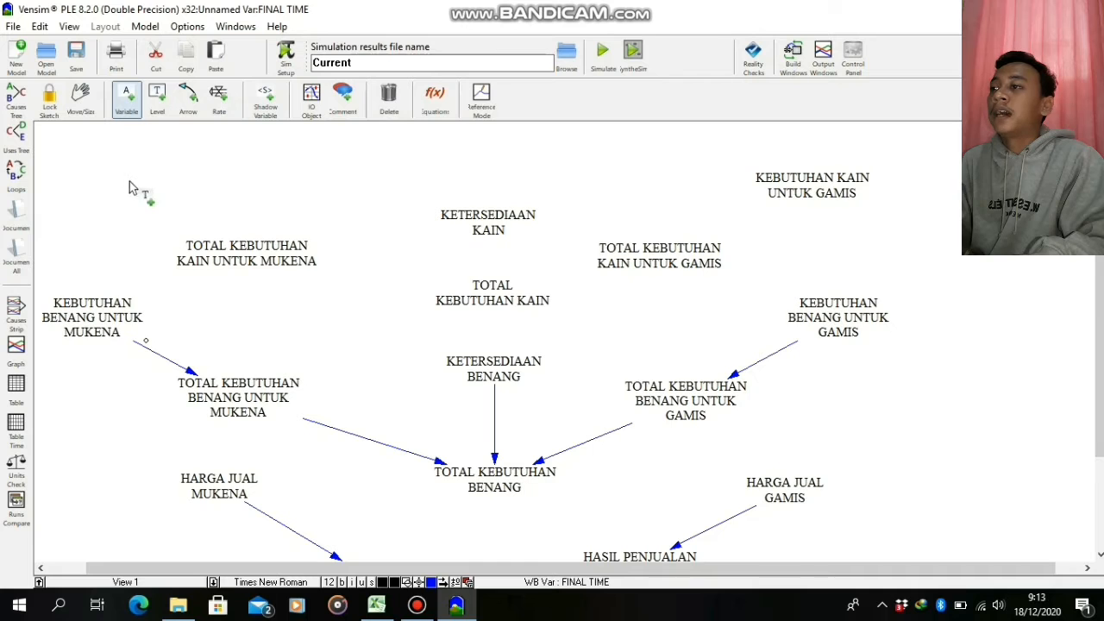
Add the variable KEBUTUHAN KAIN UNTUK MUKENA above and left of TOTAL KEBUTUHAN KAIN UNTUK MUKENA and draw an arrow from it to that total
{"action": "left_click", "coordinate": [130, 176]}
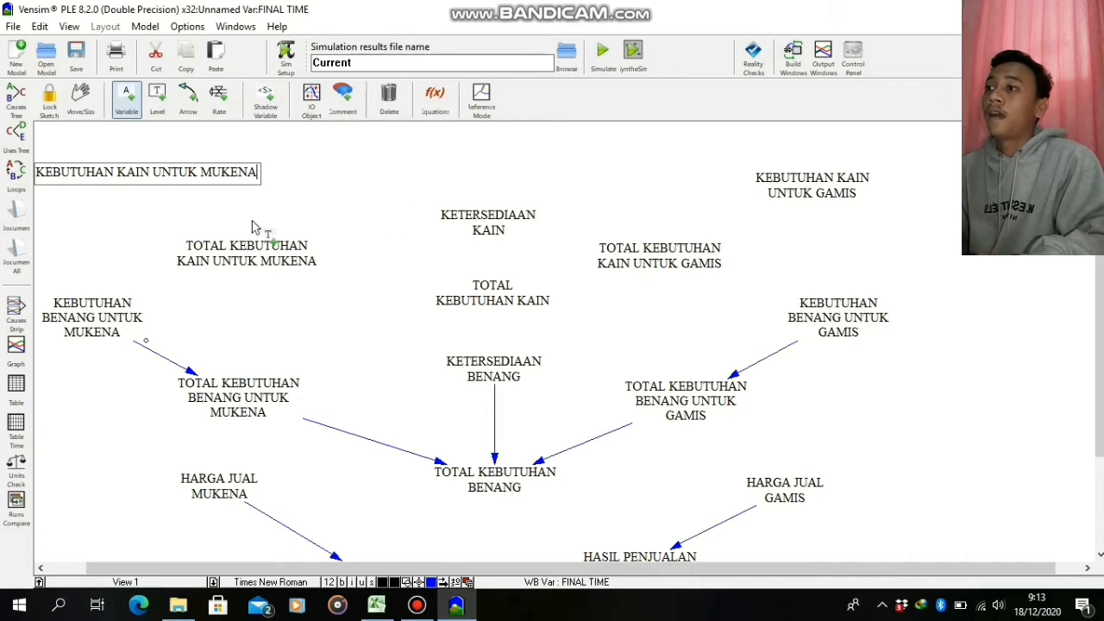
{"action": "left_click", "coordinate": [346, 163]}
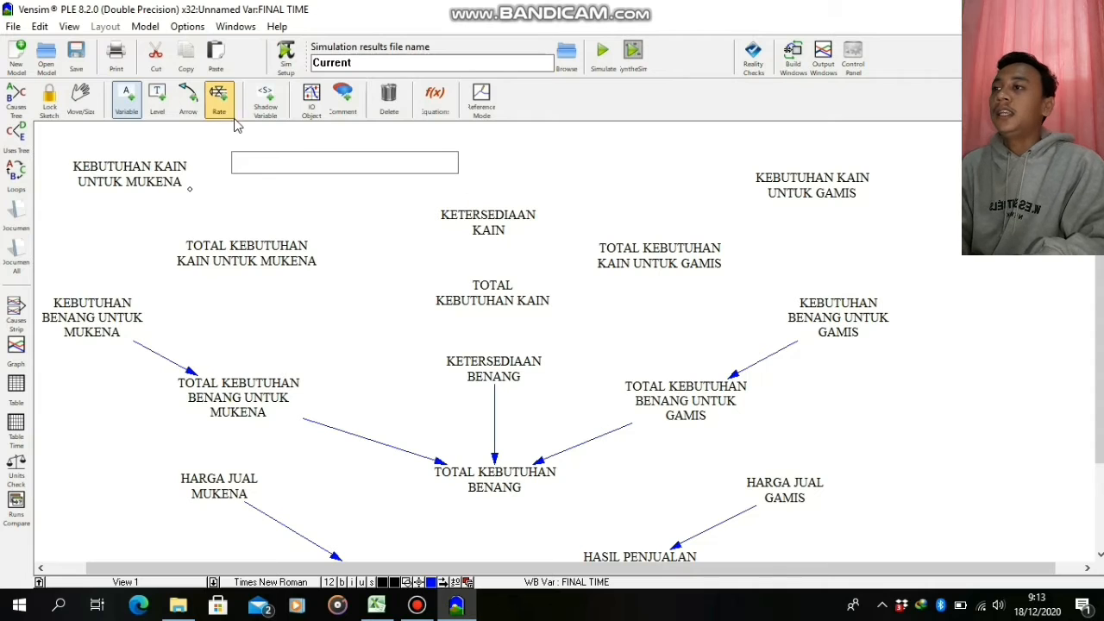
{"action": "left_click", "coordinate": [188, 97]}
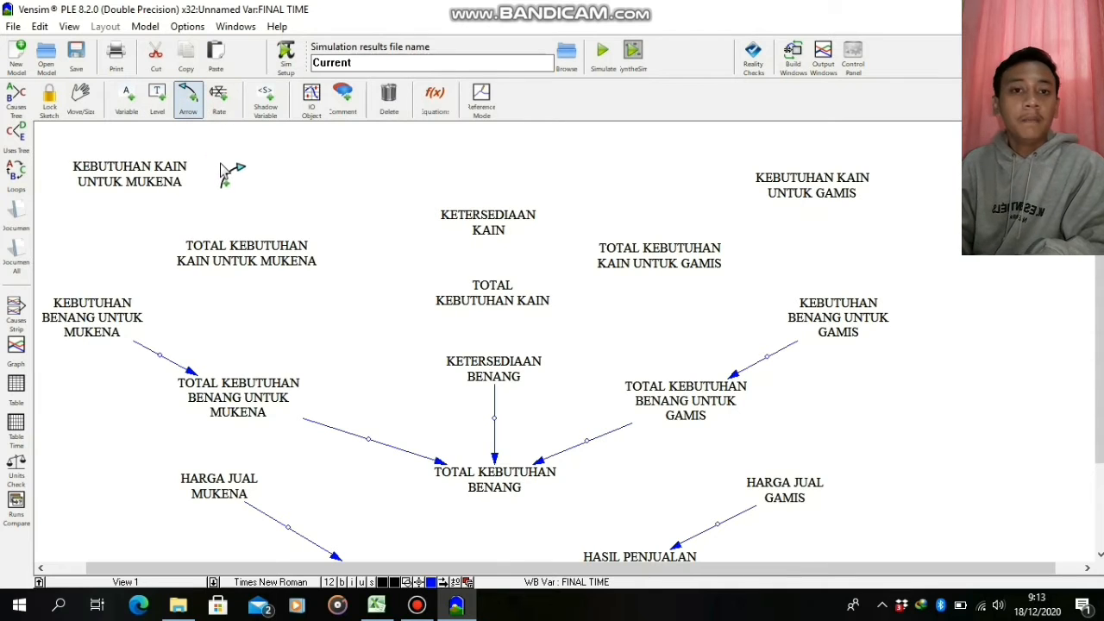
{"action": "left_click", "coordinate": [156, 177]}
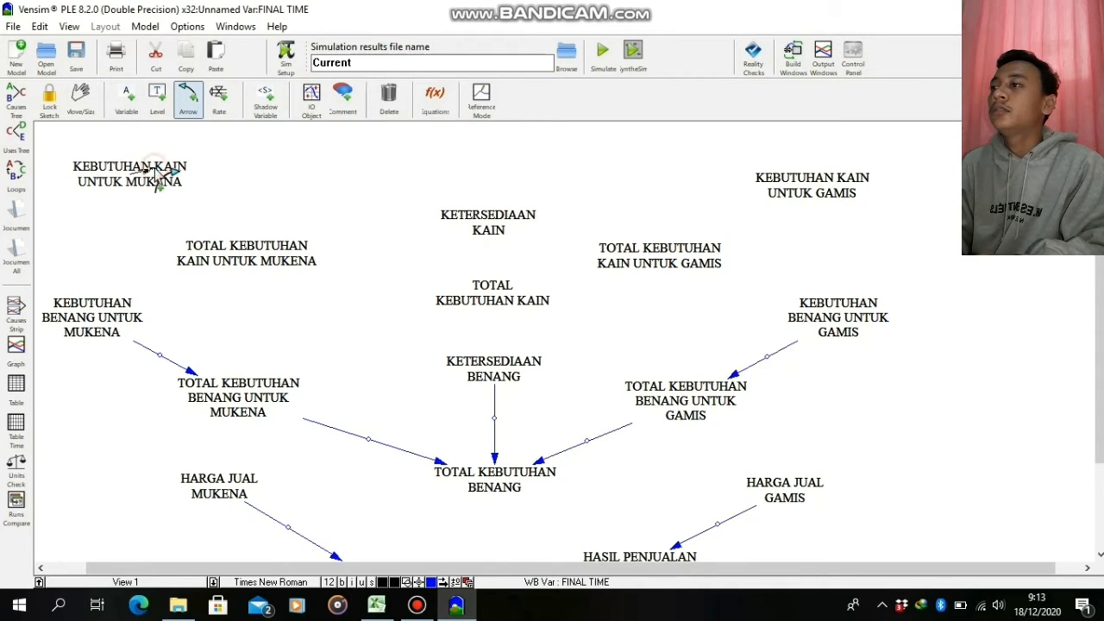
{"action": "left_click", "coordinate": [239, 268]}
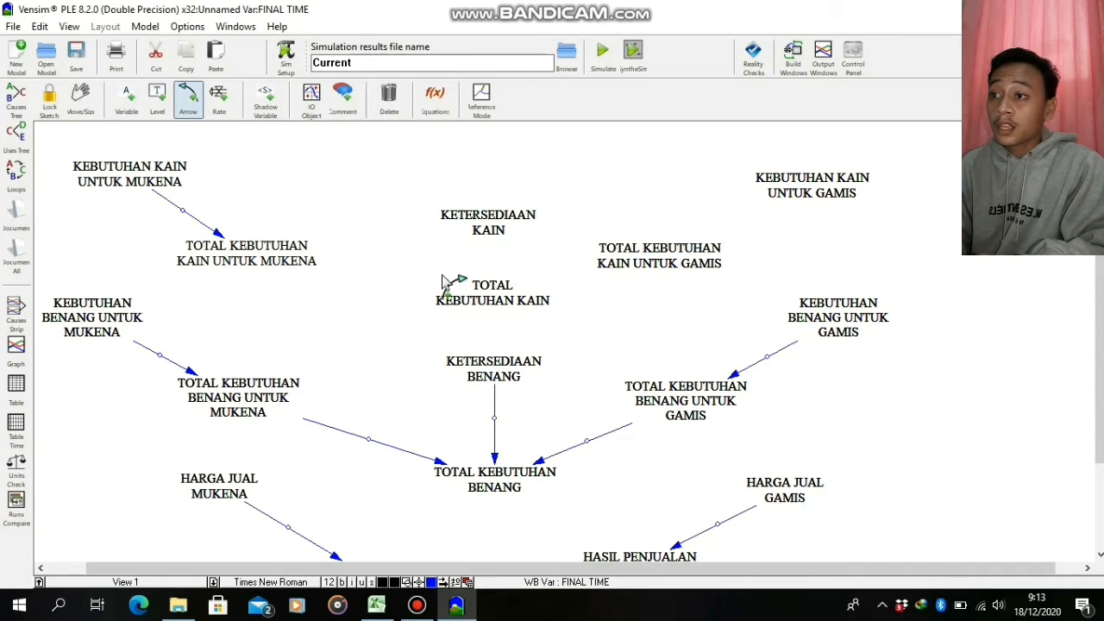
Draw arrows into TOTAL KEBUTUHAN KAIN from the MUKENA and GAMIS fabric totals and KETERSEDIAAN KAIN, plus one from KEBUTUHAN KAIN UNTUK GAMIS to its total
{"action": "left_click", "coordinate": [274, 263]}
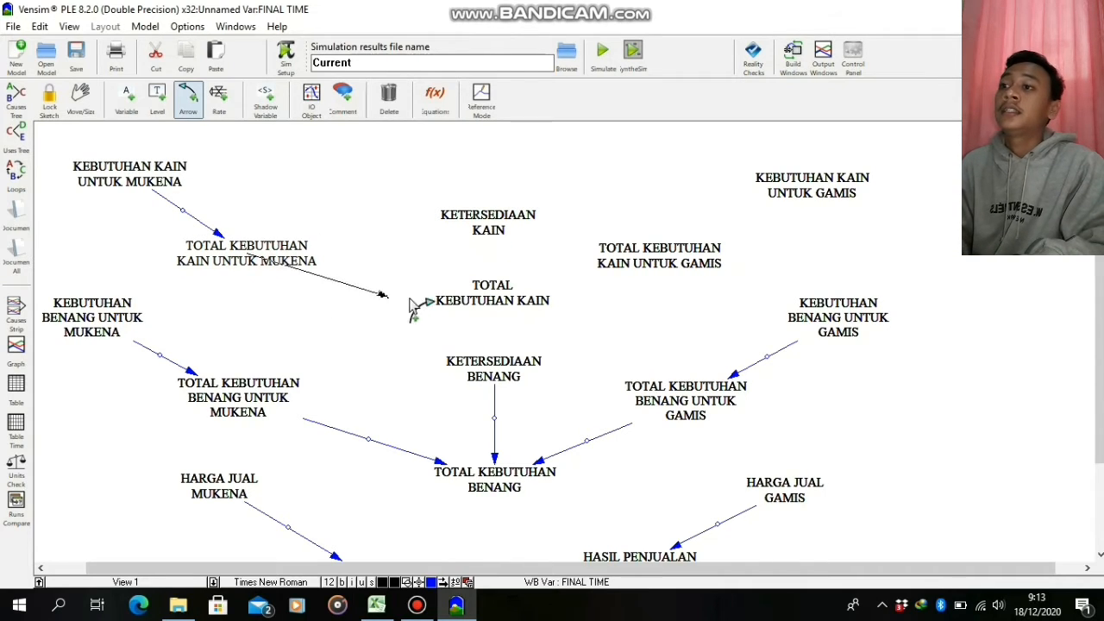
{"action": "left_click", "coordinate": [475, 310]}
{"action": "left_click", "coordinate": [651, 274]}
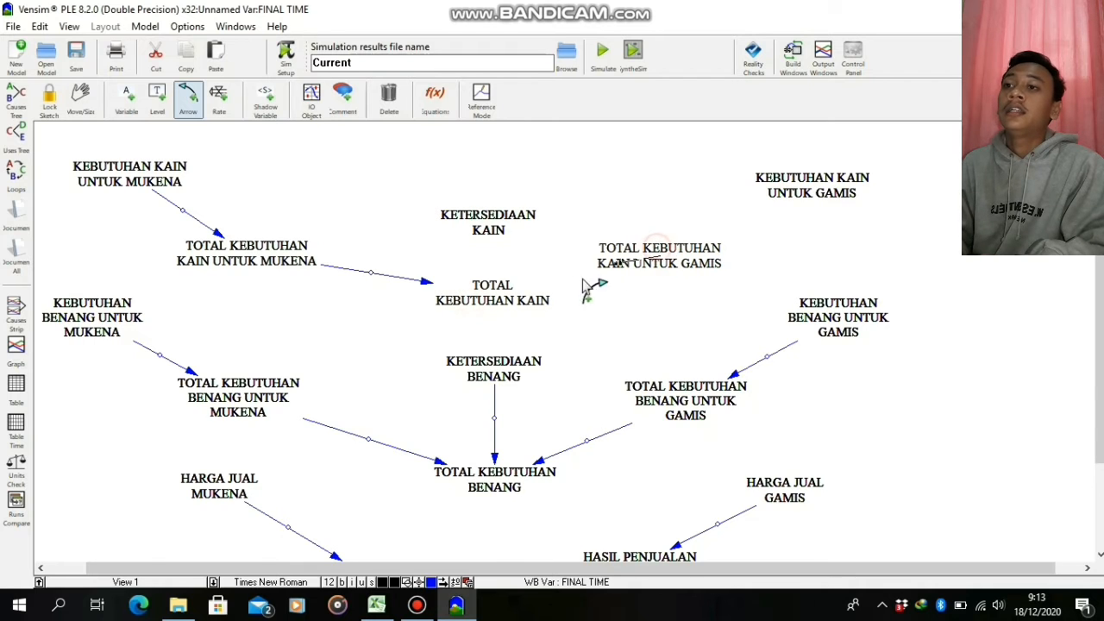
{"action": "left_click", "coordinate": [525, 303]}
{"action": "left_click", "coordinate": [828, 185]}
{"action": "left_click", "coordinate": [690, 258]}
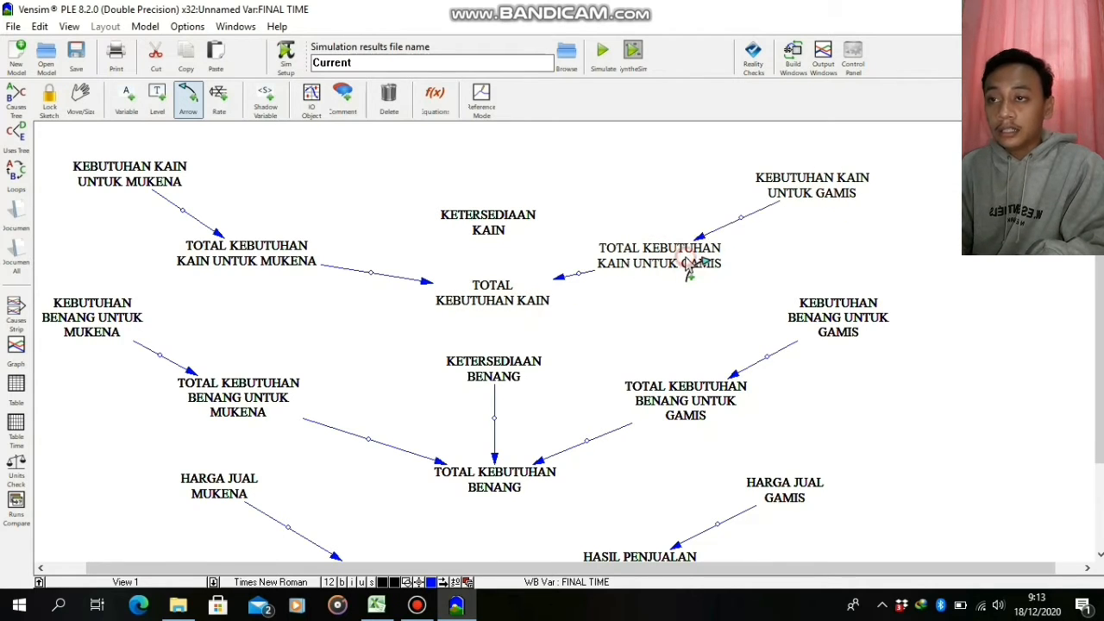
{"action": "left_click", "coordinate": [494, 231]}
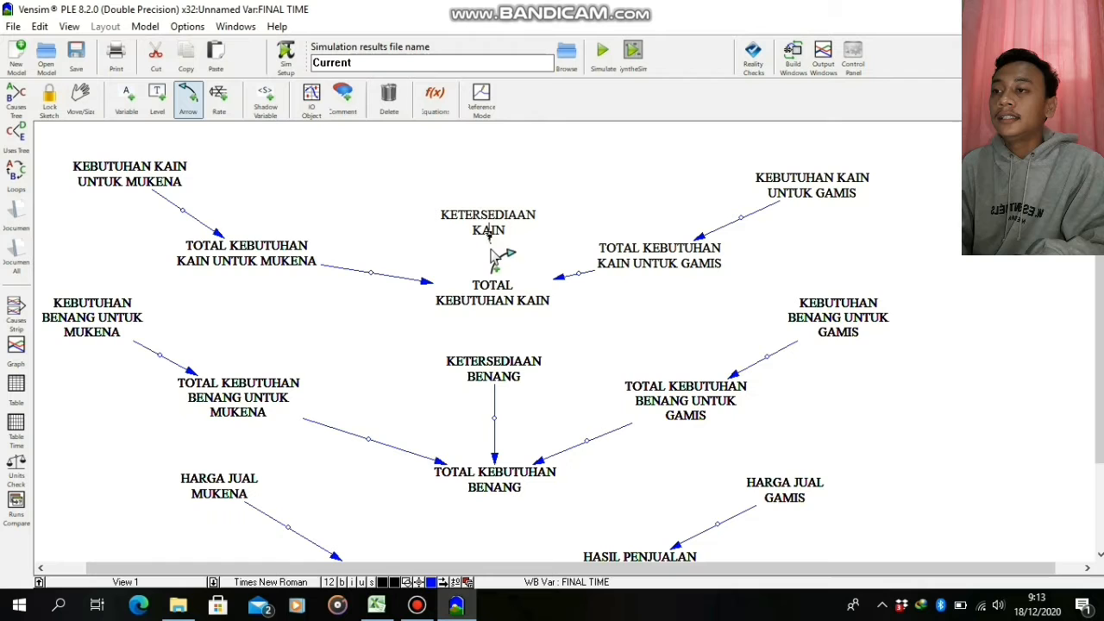
{"action": "left_click", "coordinate": [493, 294]}
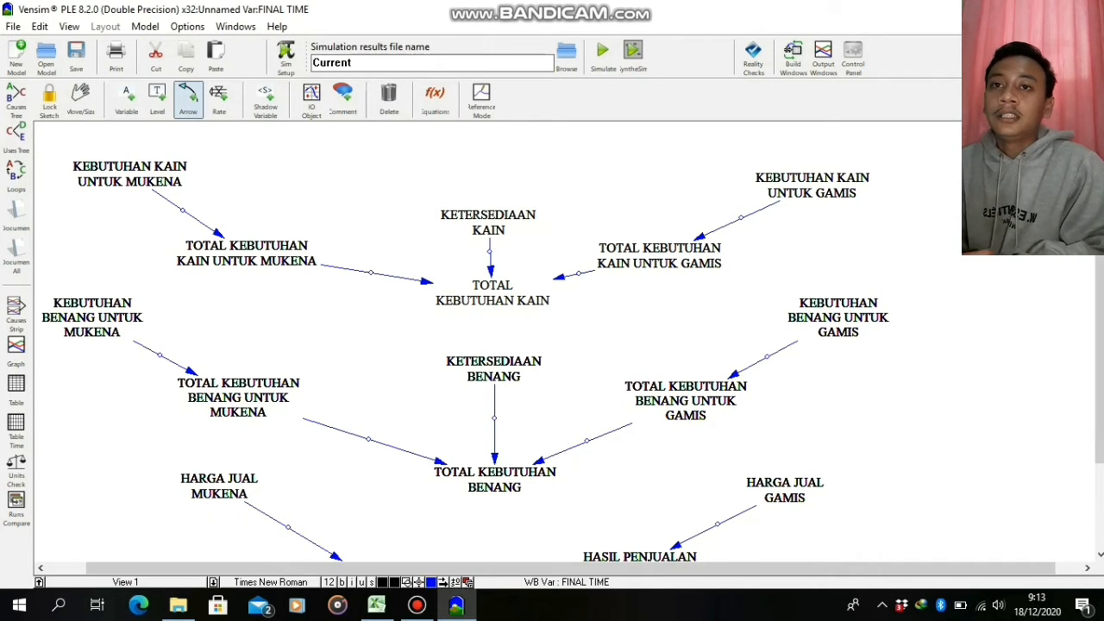
Add the variables JUMLAH MUKENA and JUMLAH GAMIS side by side above the fabric variables, both fully inside the sketch area
{"action": "scroll", "coordinate": [1098, 371], "scroll_direction": "up", "scroll_amount": 2}
{"action": "left_click", "coordinate": [127, 99]}
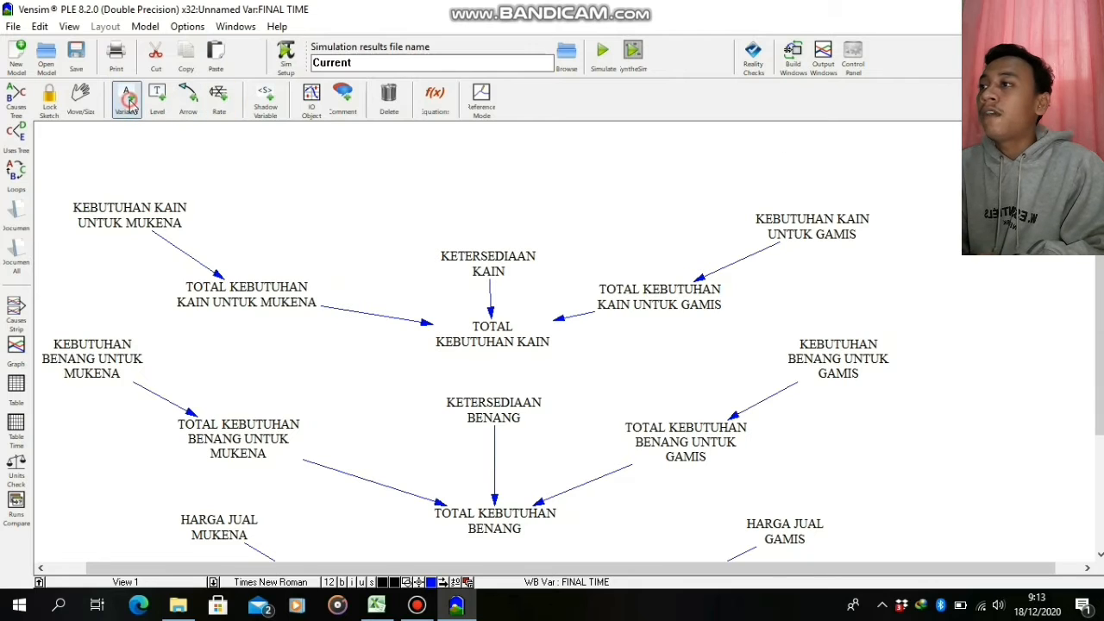
{"action": "left_click", "coordinate": [369, 138]}
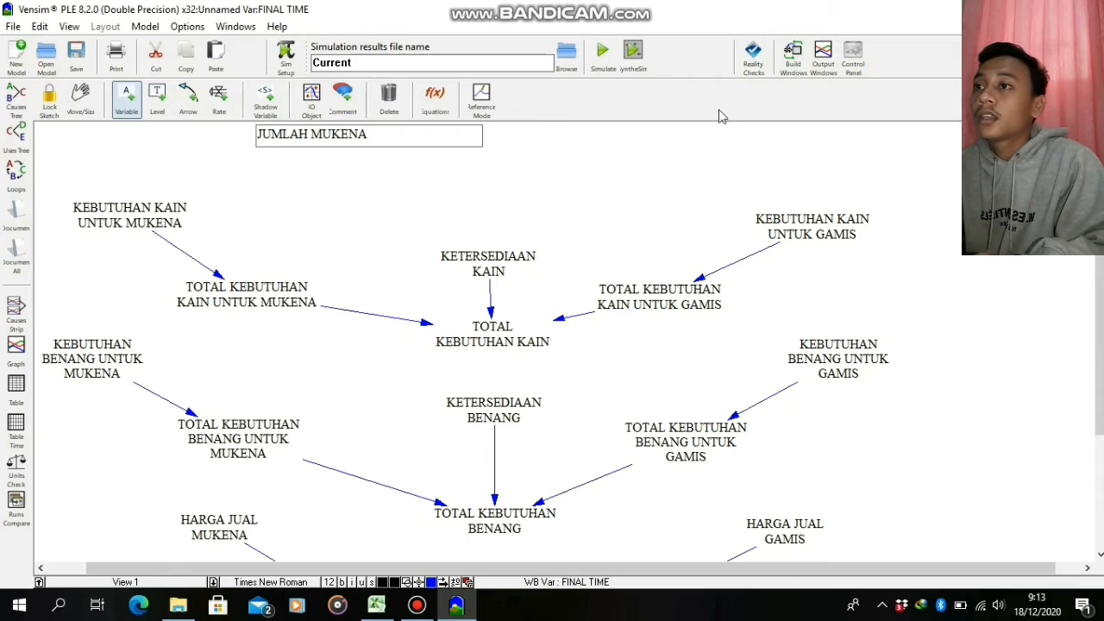
{"action": "type", "text": "JUMLAH MUKENA"}
{"action": "key", "text": "Return"}
{"action": "left_click", "coordinate": [604, 131]}
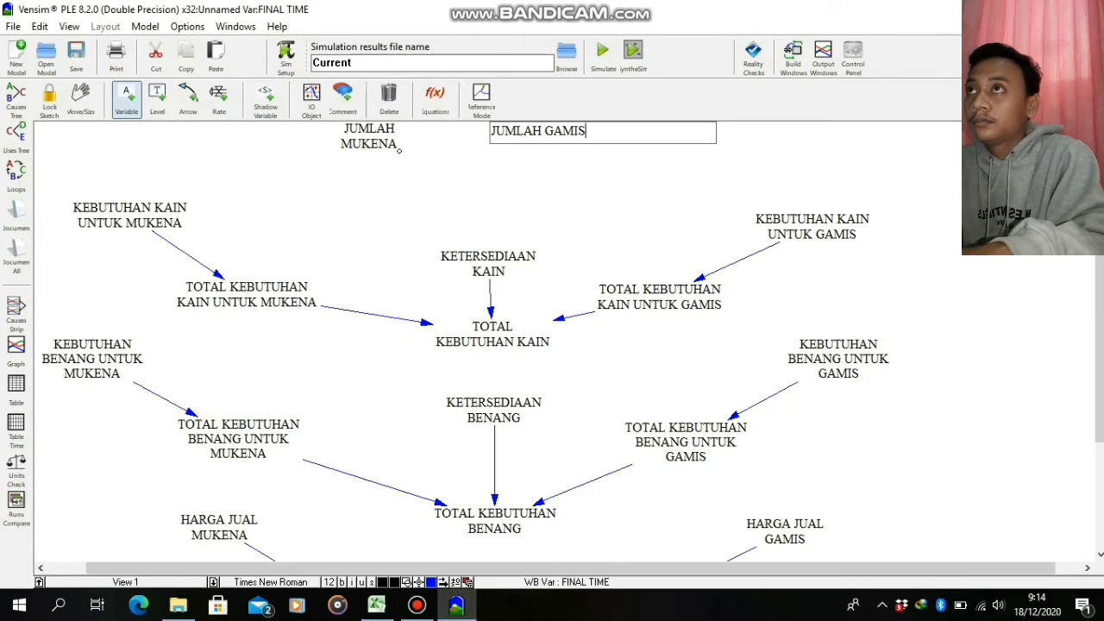
{"action": "key", "text": "Return"}
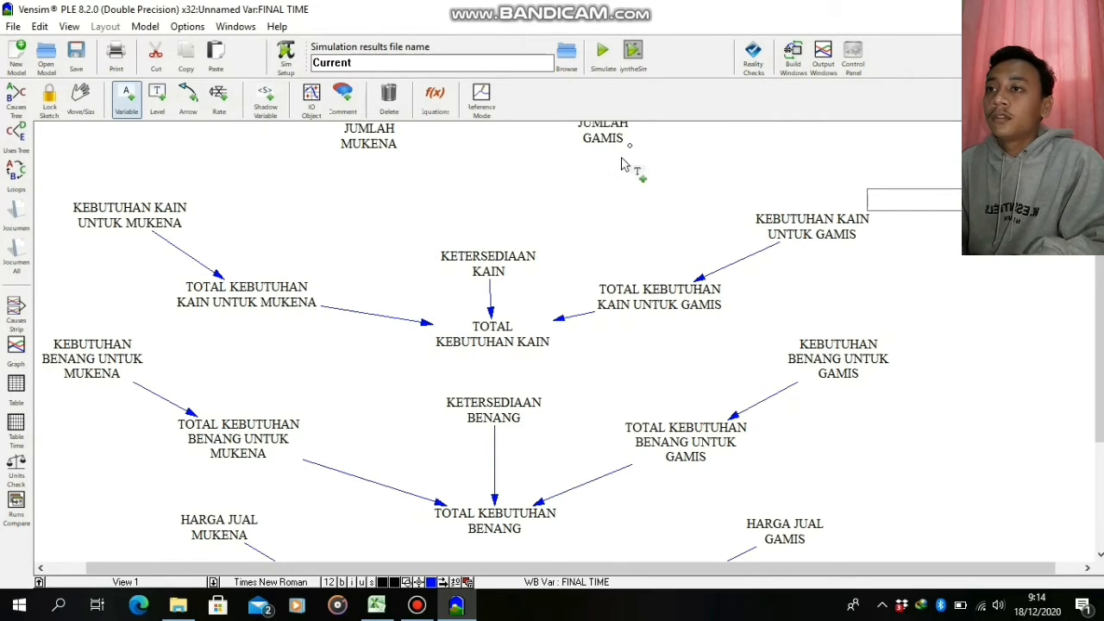
{"action": "left_click_drag", "start_coordinate": [606, 141], "coordinate": [605, 149]}
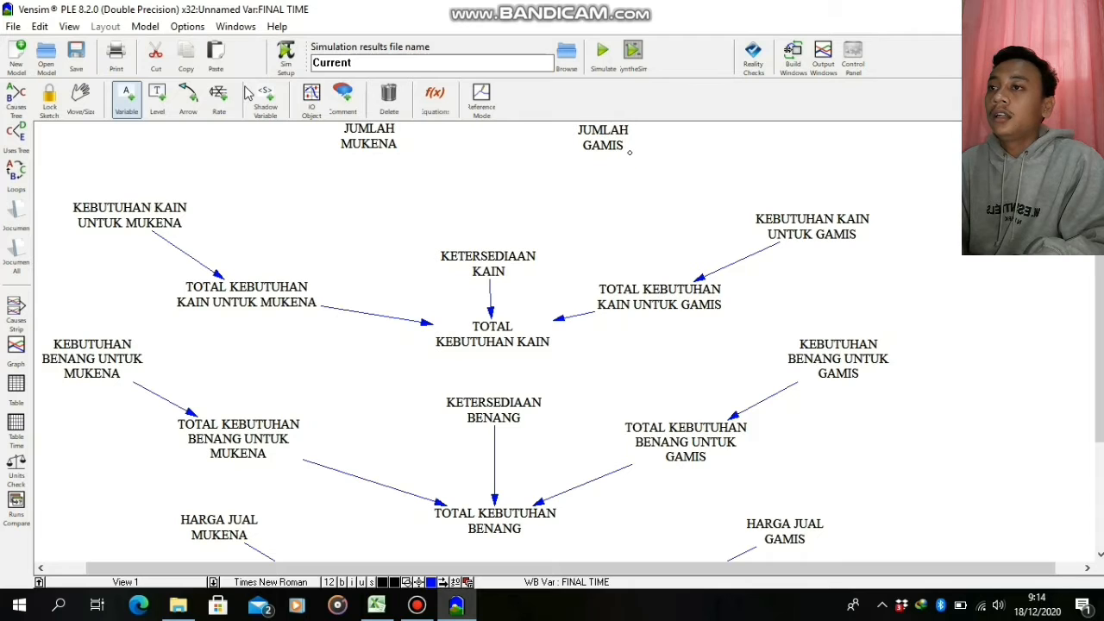
Draw arrows from JUMLAH MUKENA to TOTAL KEBUTUHAN KAIN UNTUK MUKENA and to TOTAL KEBUTUHAN BENANG UNTUK MUKENA
{"action": "left_click", "coordinate": [198, 100]}
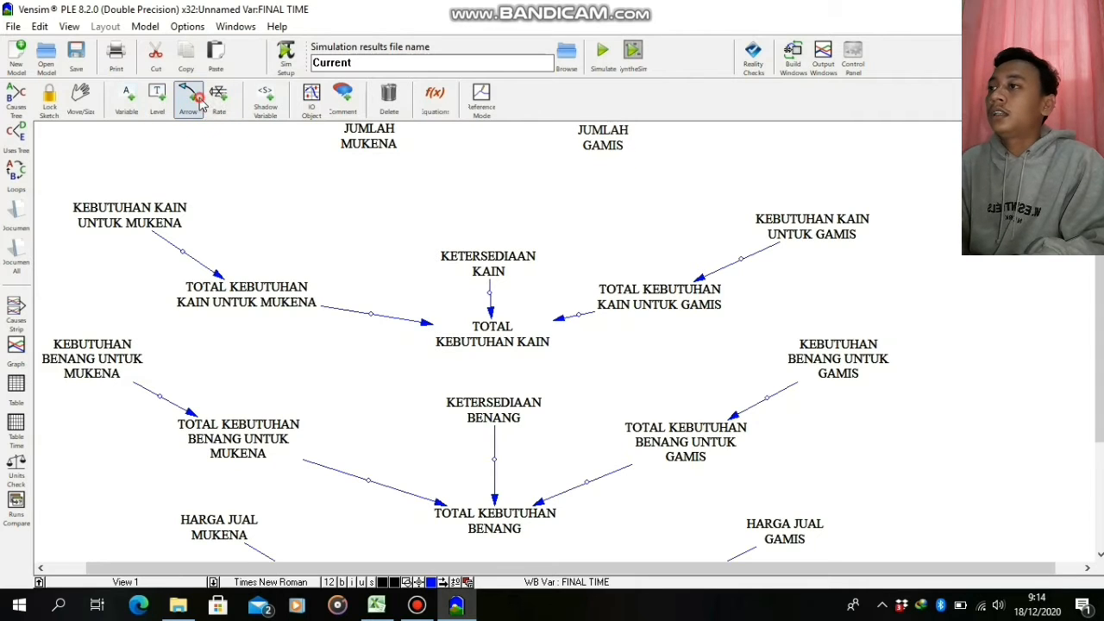
{"action": "left_click", "coordinate": [382, 150]}
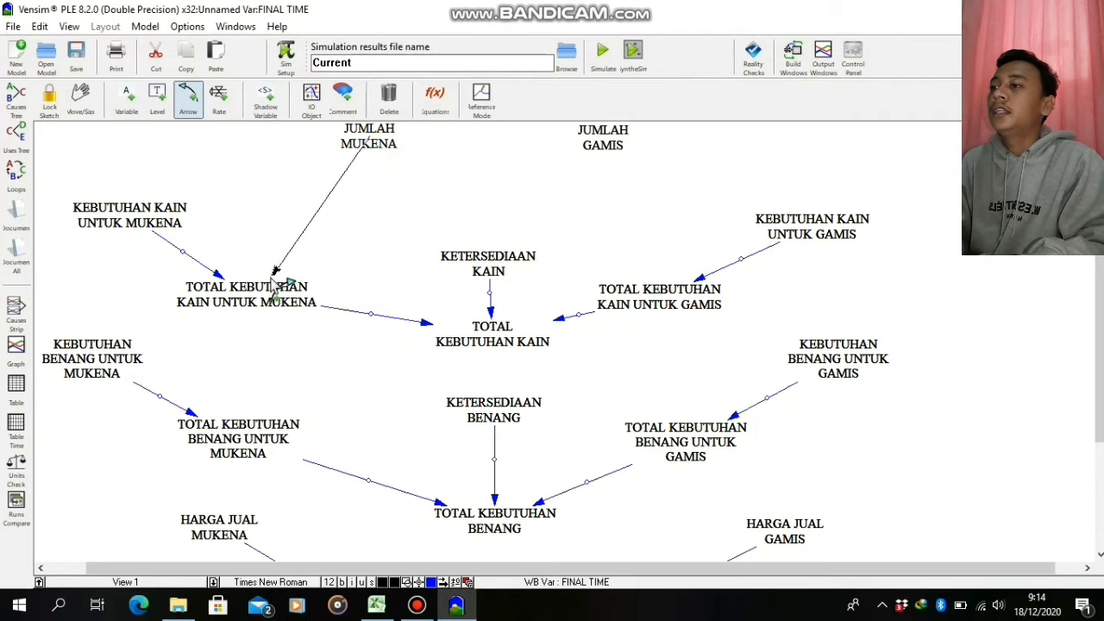
{"action": "left_click", "coordinate": [270, 285]}
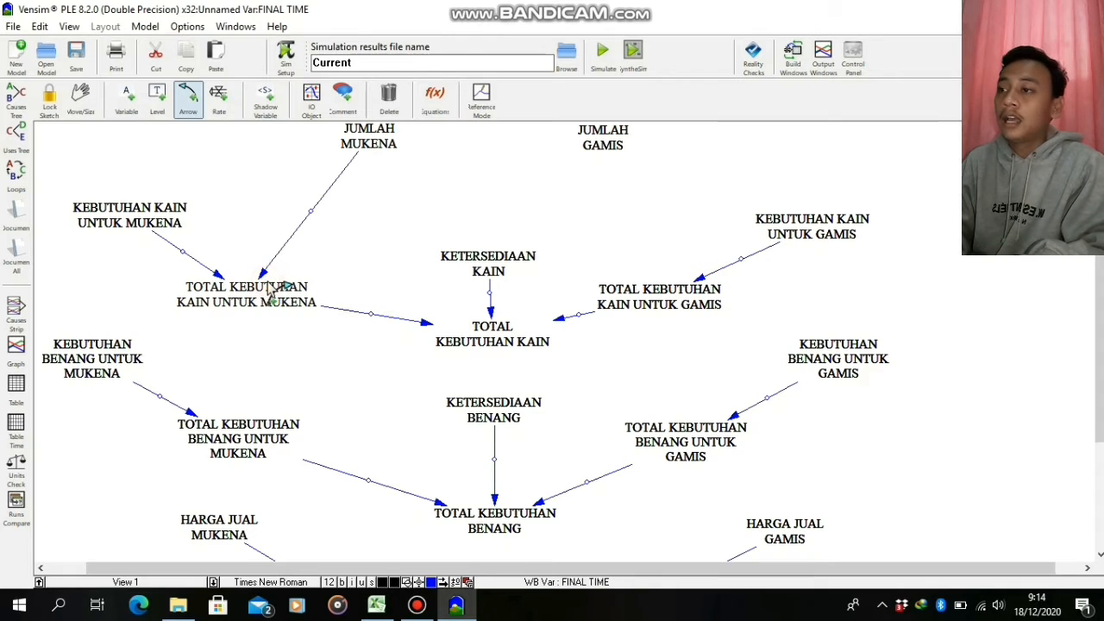
{"action": "left_click", "coordinate": [379, 138]}
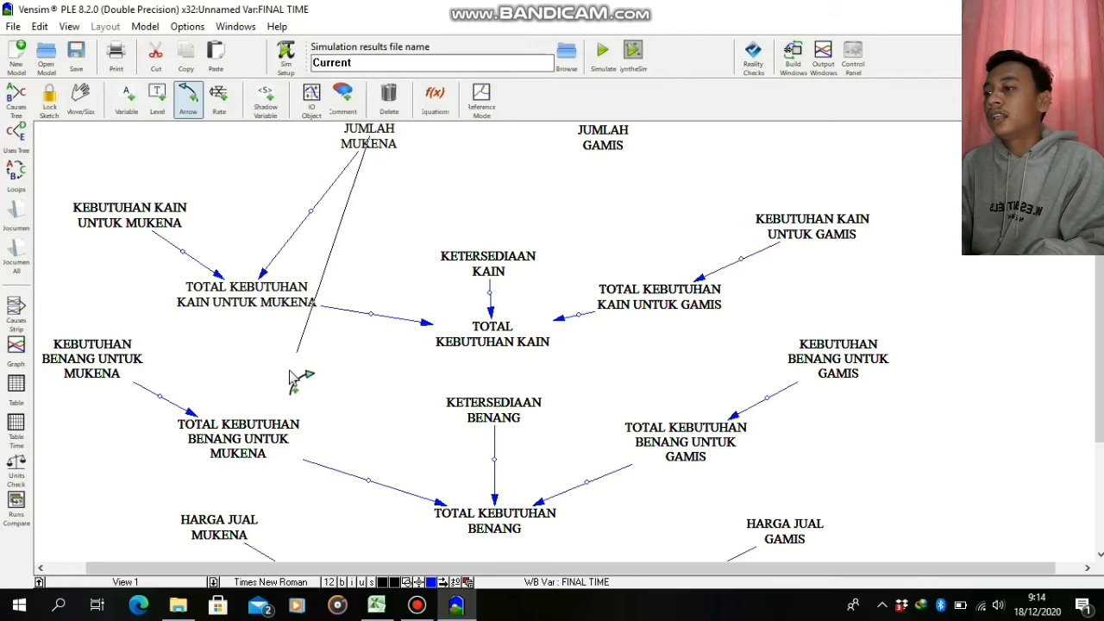
{"action": "left_click", "coordinate": [264, 435]}
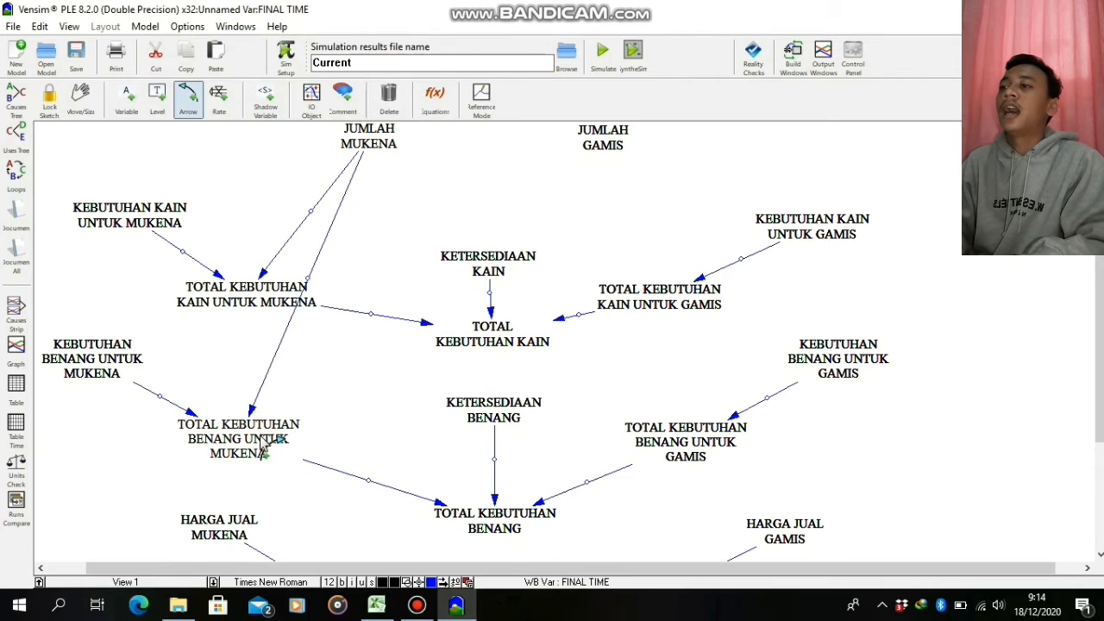
Try to draw an arrow from JUMLAH MUKENA down to HASIL PENJUALAN MUKENA
{"action": "left_click", "coordinate": [366, 146]}
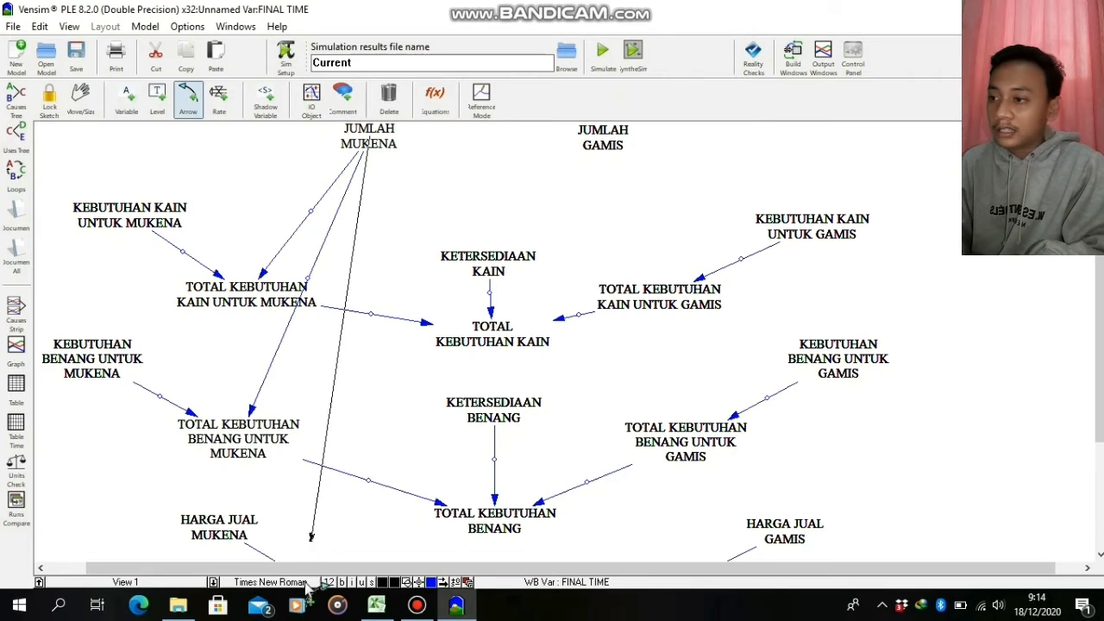
{"action": "left_click", "coordinate": [327, 606]}
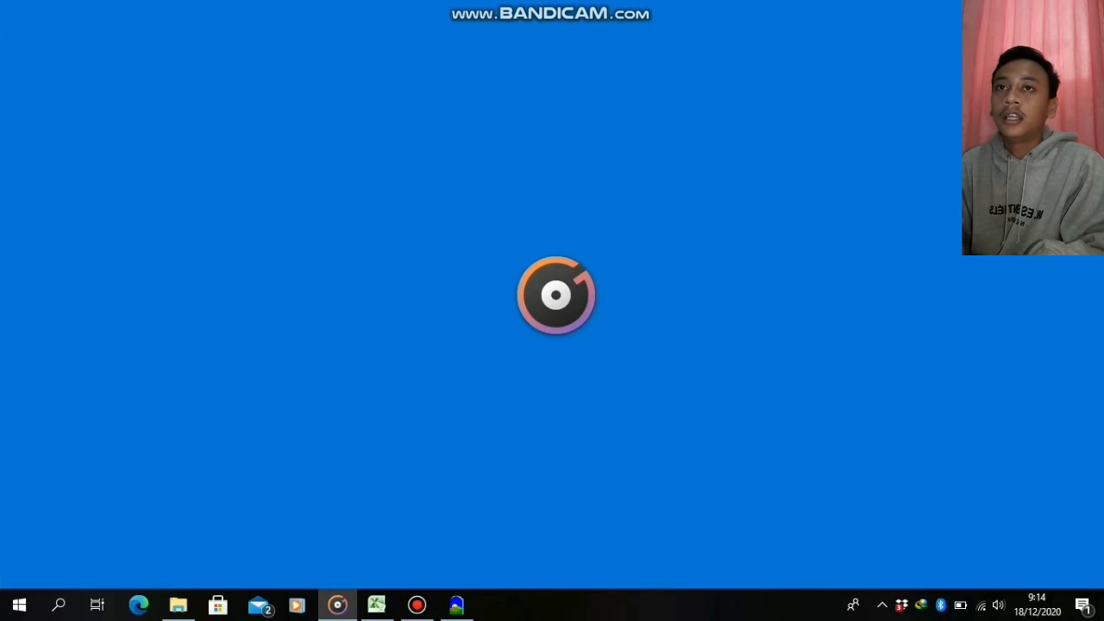
{"action": "left_click", "coordinate": [1085, 12]}
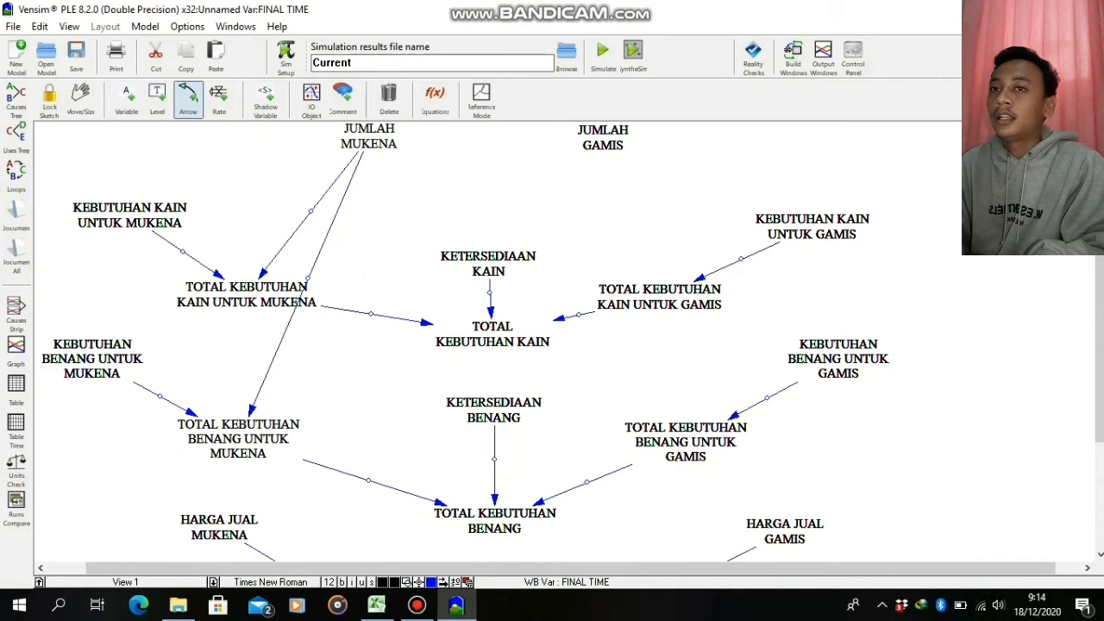
{"action": "left_click_drag", "start_coordinate": [1100, 284], "coordinate": [1099, 294]}
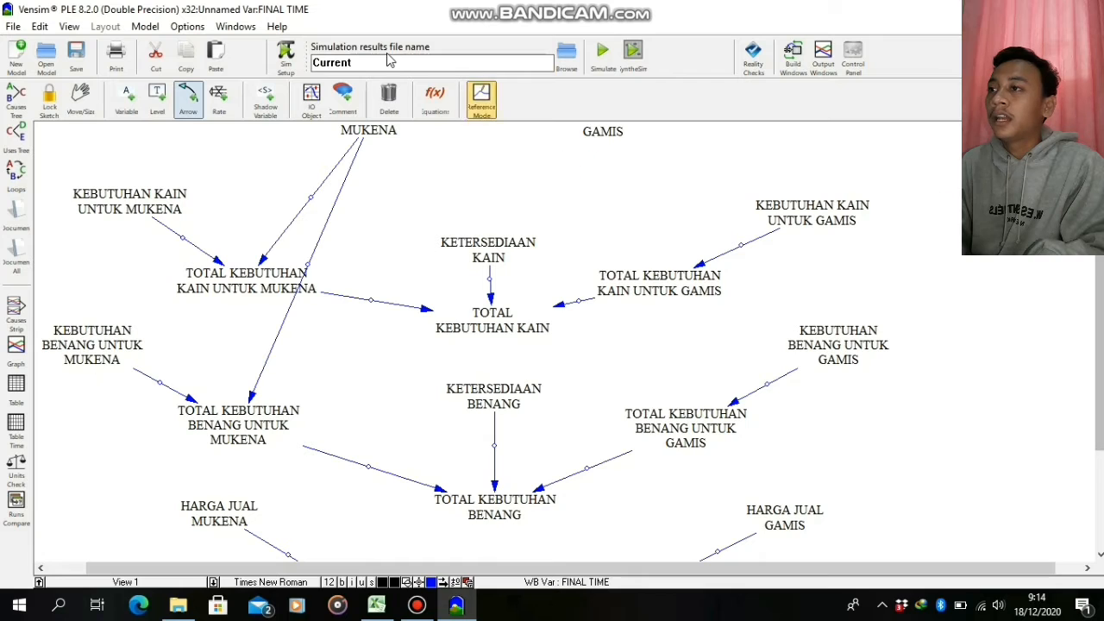
{"action": "left_click", "coordinate": [380, 131]}
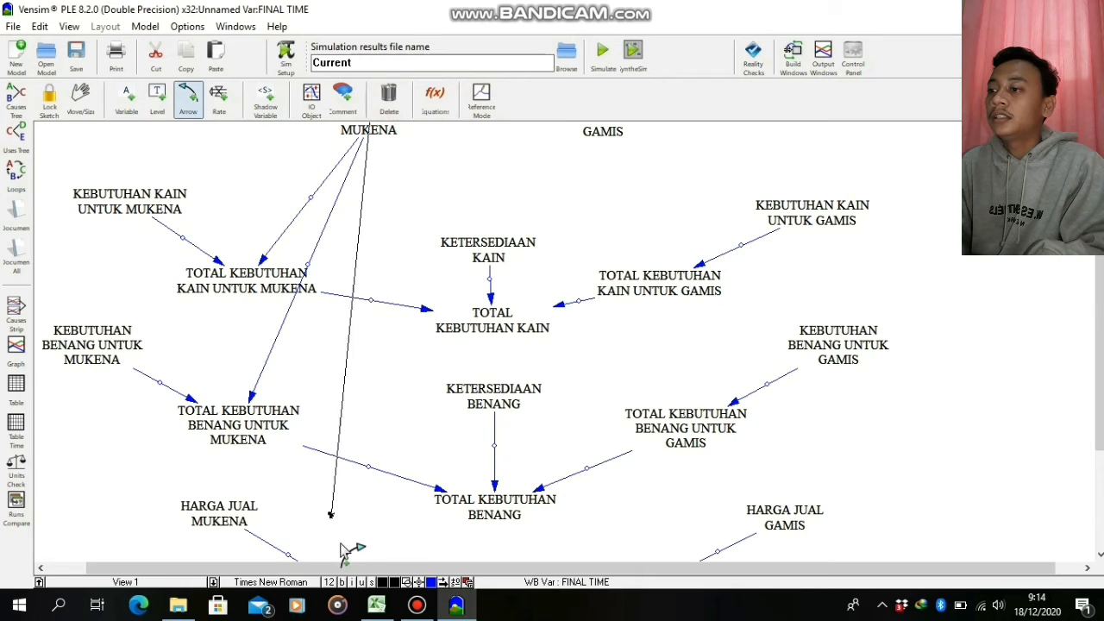
{"action": "left_click", "coordinate": [334, 582]}
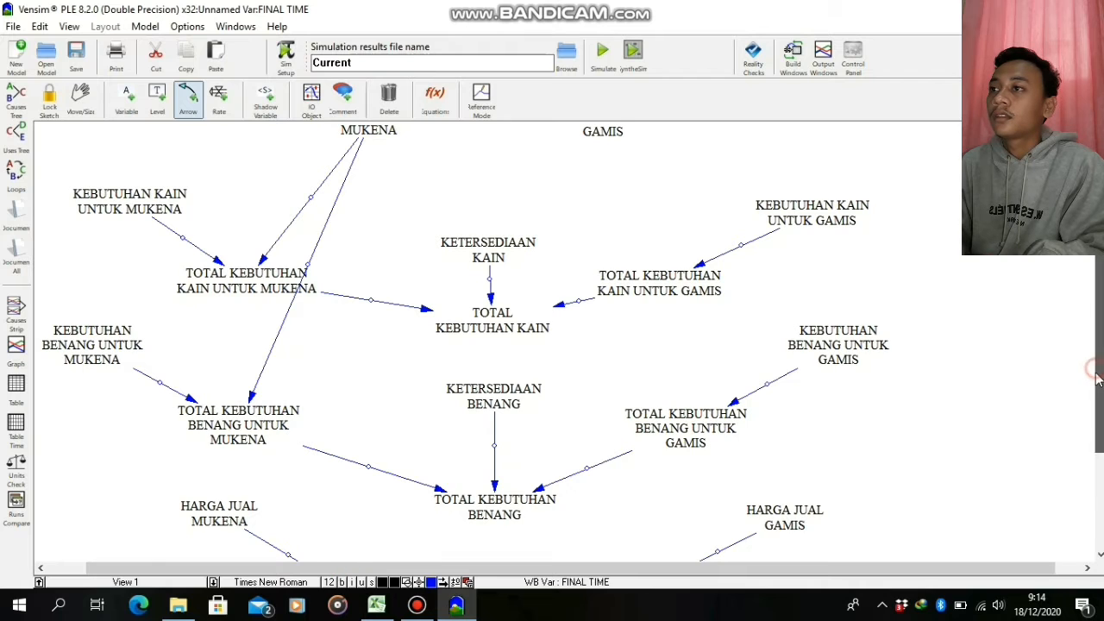
{"action": "left_click_drag", "start_coordinate": [1098, 377], "coordinate": [1098, 385]}
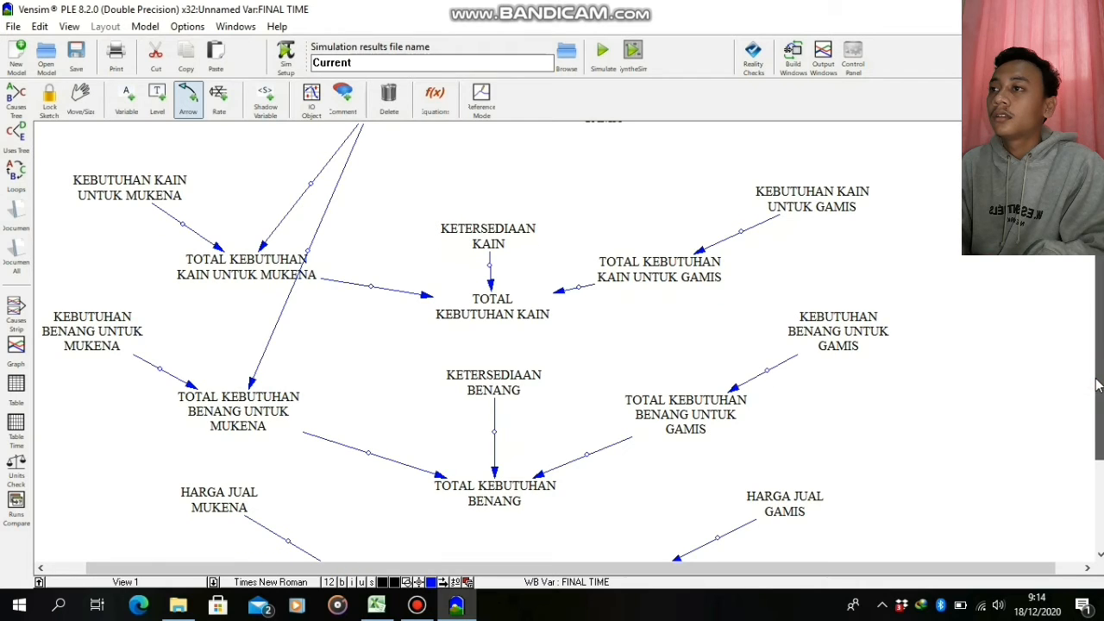
{"action": "left_click", "coordinate": [370, 127]}
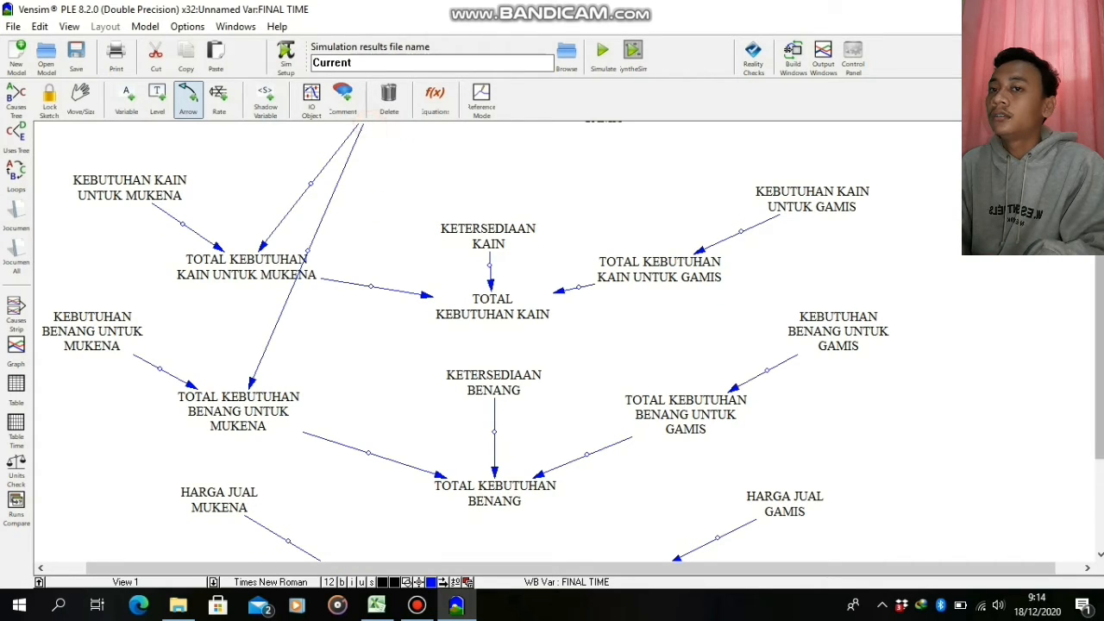
Move the variable JUMLAH MUKENA slightly to the left
{"action": "mouse_move", "coordinate": [1098, 259]}
{"action": "left_mouse_down"}
{"action": "mouse_move", "coordinate": [1097, 243]}
{"action": "mouse_move", "coordinate": [1101, 312]}
{"action": "mouse_move", "coordinate": [1101, 267]}
{"action": "left_mouse_up"}
{"action": "mouse_move", "coordinate": [388, 156]}
{"action": "left_mouse_down"}
{"action": "mouse_move", "coordinate": [385, 318]}
{"action": "mouse_move", "coordinate": [350, 326]}
{"action": "mouse_move", "coordinate": [354, 168]}
{"action": "mouse_move", "coordinate": [367, 160]}
{"action": "left_mouse_up"}
Try again to link the repositioned JUMLAH MUKENA to HASIL PENJUALAN MUKENA below the visible part of the sketch
{"action": "left_click", "coordinate": [362, 170]}
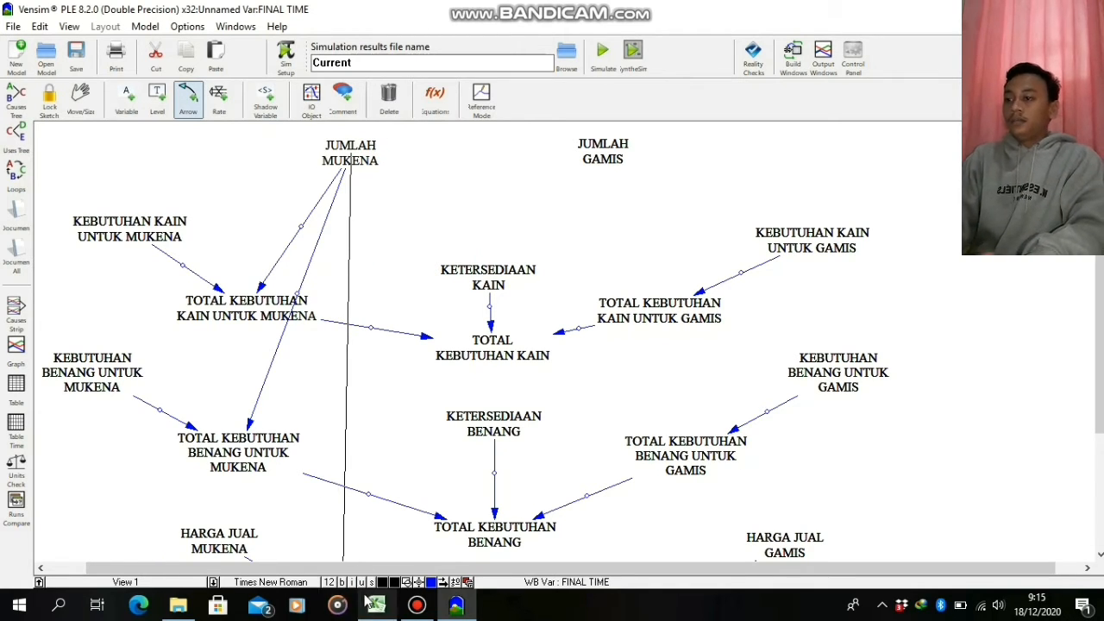
{"action": "key", "text": "Escape"}
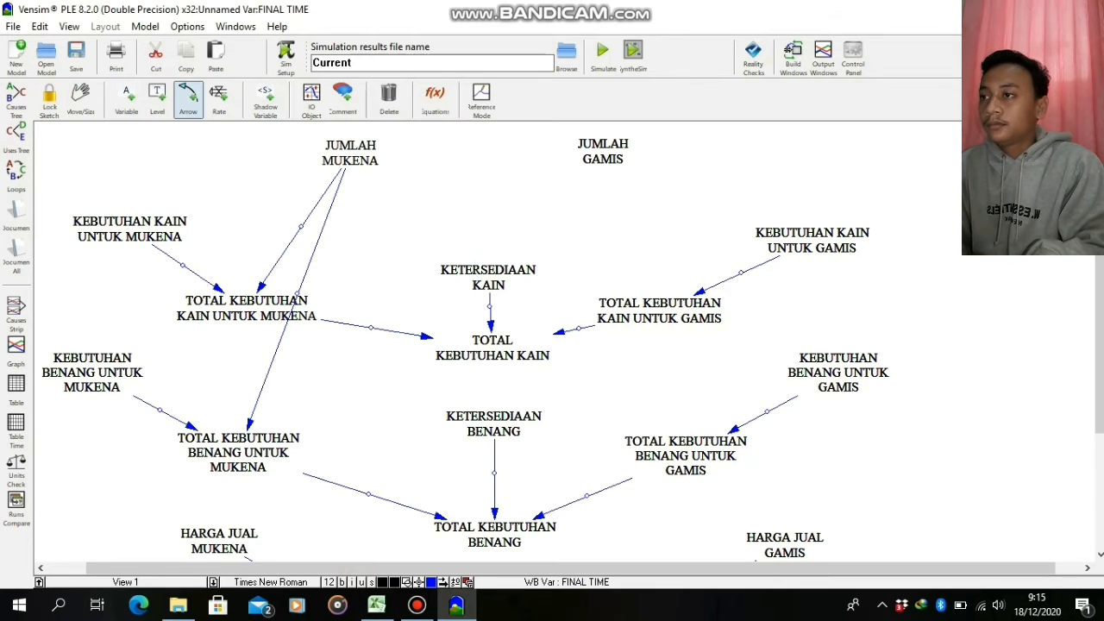
{"action": "scroll", "coordinate": [1100, 275], "scroll_direction": "down", "scroll_amount": 2}
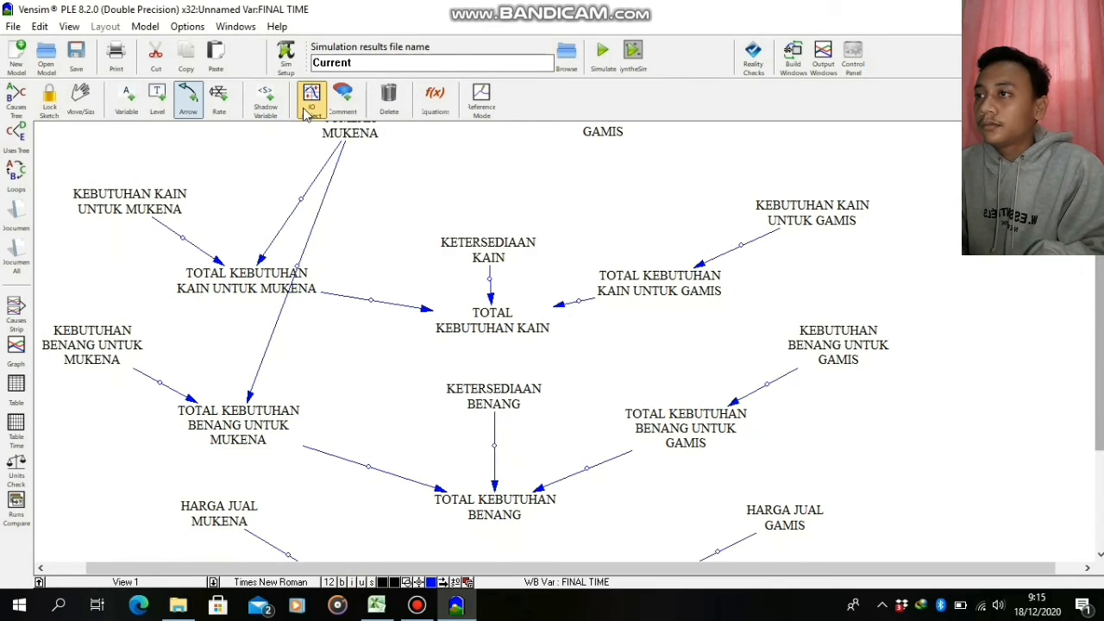
{"action": "left_click", "coordinate": [364, 132]}
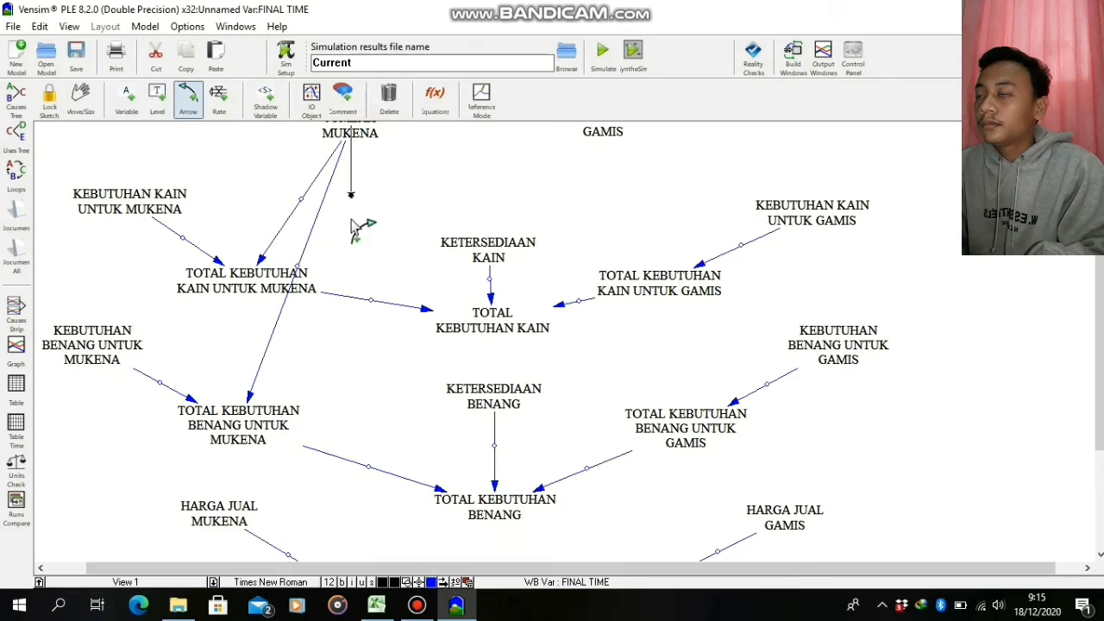
{"action": "left_click", "coordinate": [368, 585]}
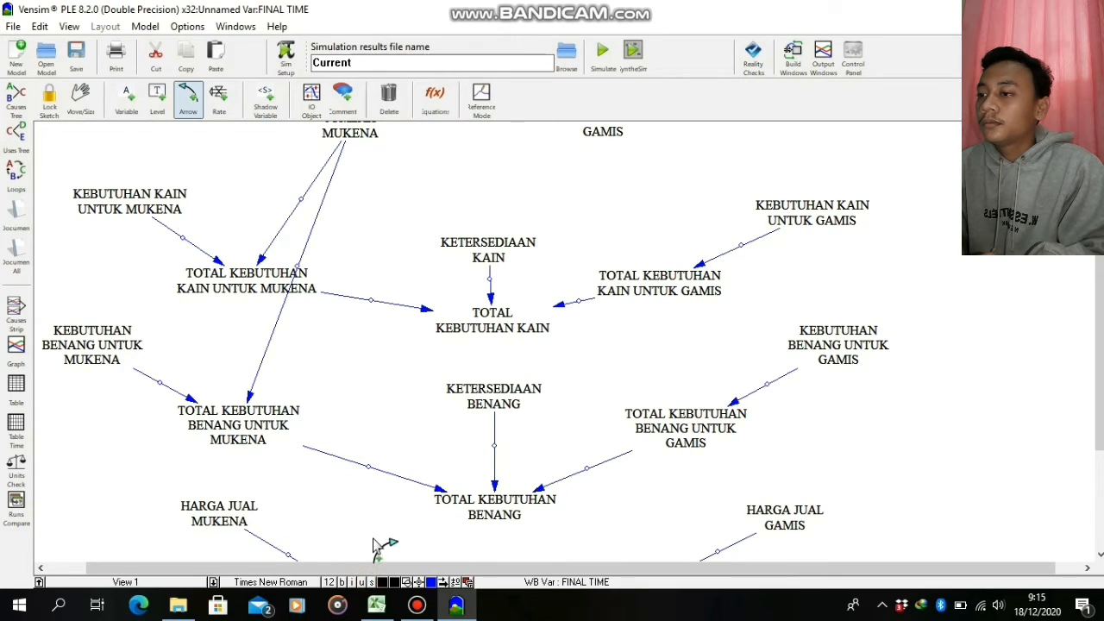
{"action": "left_click_drag", "start_coordinate": [1093, 402], "coordinate": [1100, 431]}
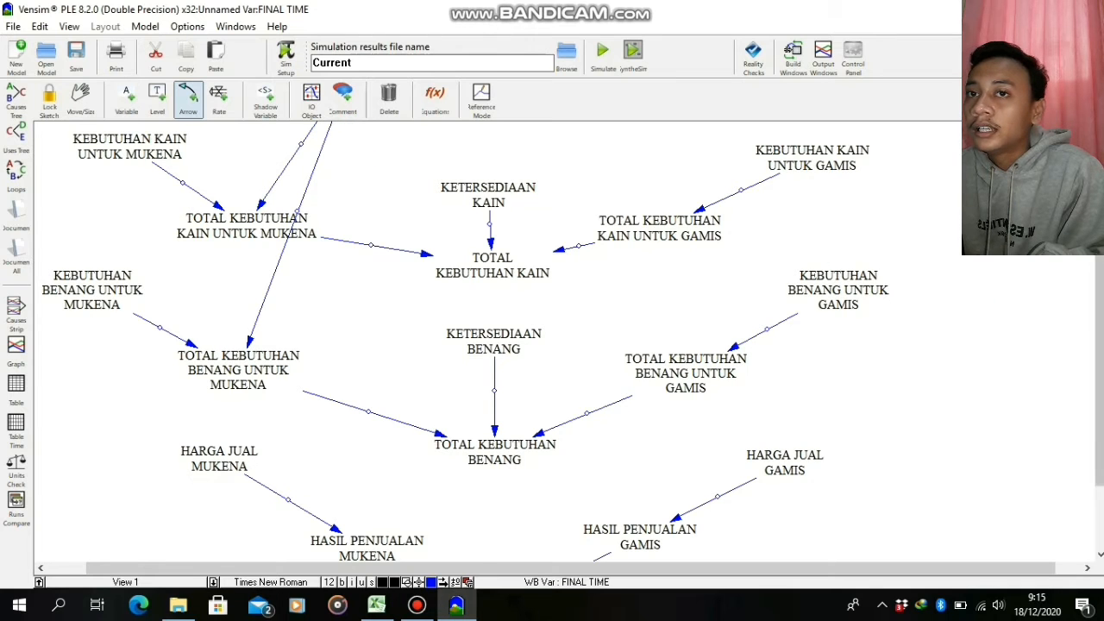
{"action": "left_click_drag", "start_coordinate": [1099, 233], "coordinate": [1100, 198]}
{"action": "left_click", "coordinate": [362, 135]}
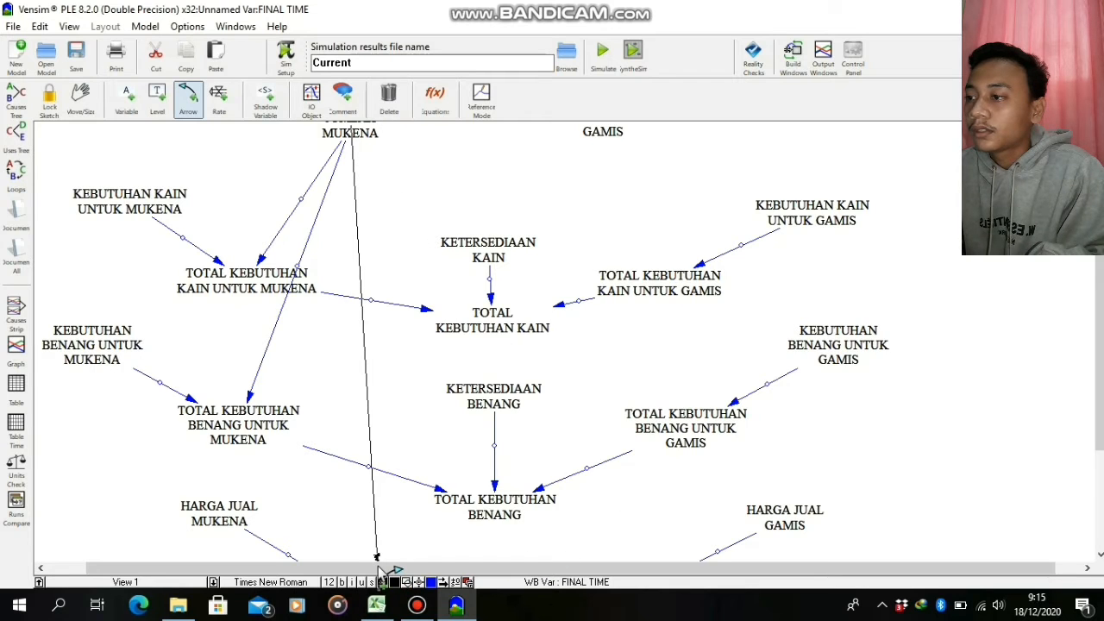
{"action": "left_click", "coordinate": [1097, 355]}
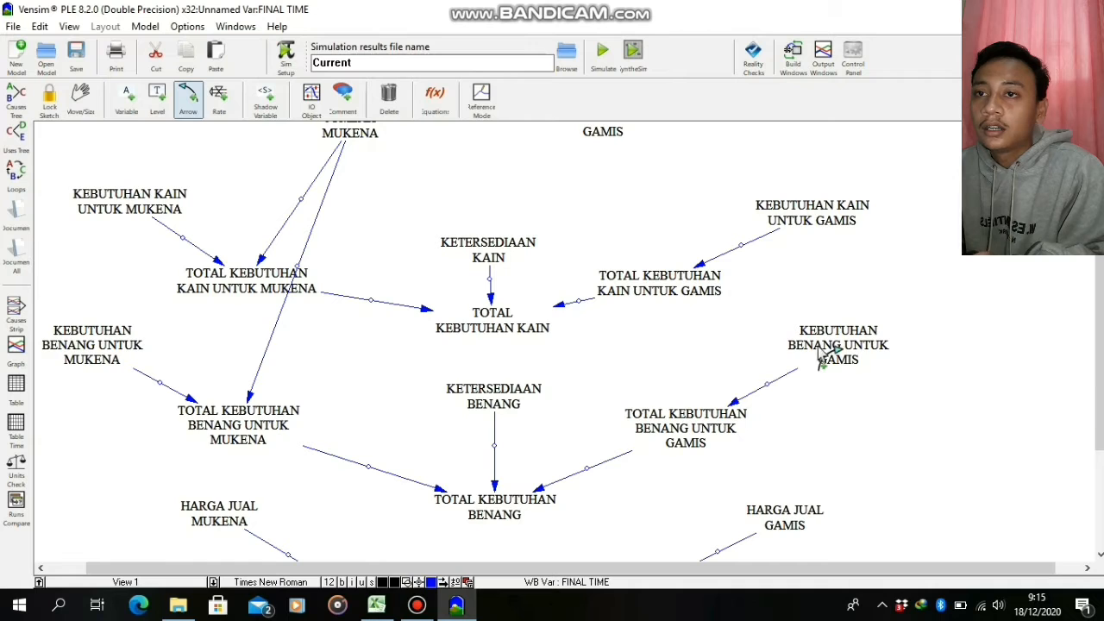
Move the variable JUMLAH MUKENA slightly down and decline saving the sketch for automated backup
{"action": "left_click", "coordinate": [352, 134]}
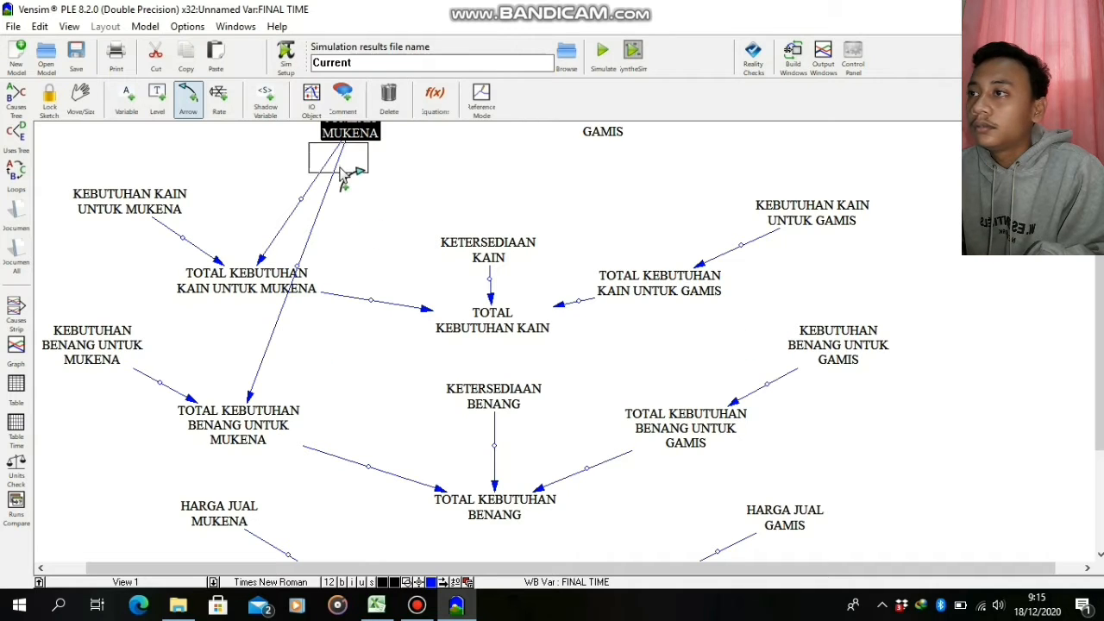
{"action": "left_click_drag", "start_coordinate": [340, 168], "coordinate": [353, 140]}
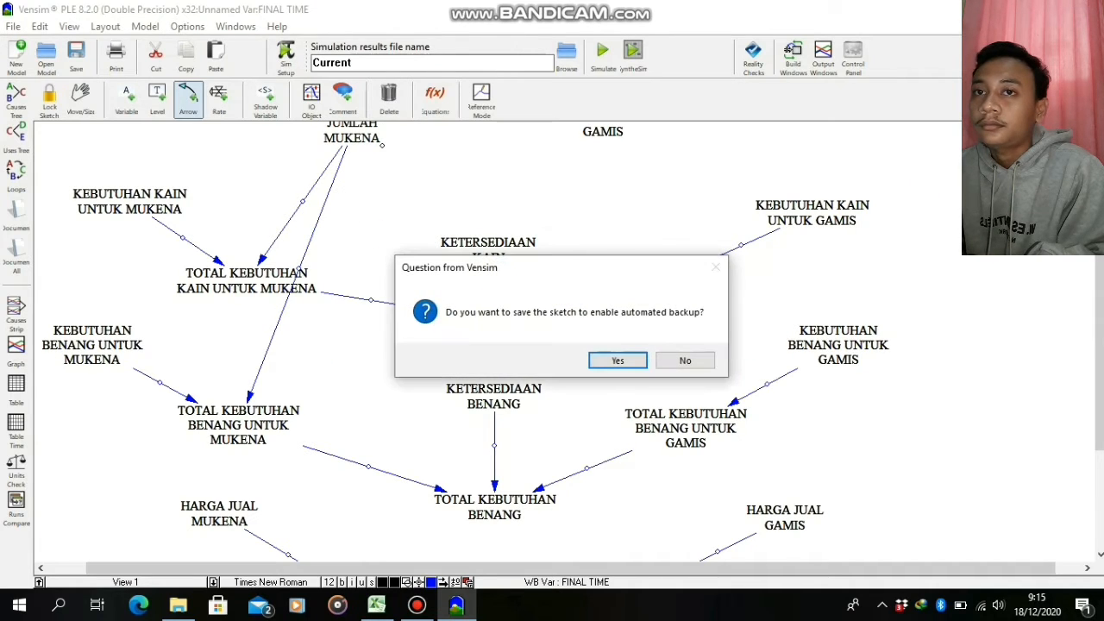
{"action": "left_click", "coordinate": [685, 360]}
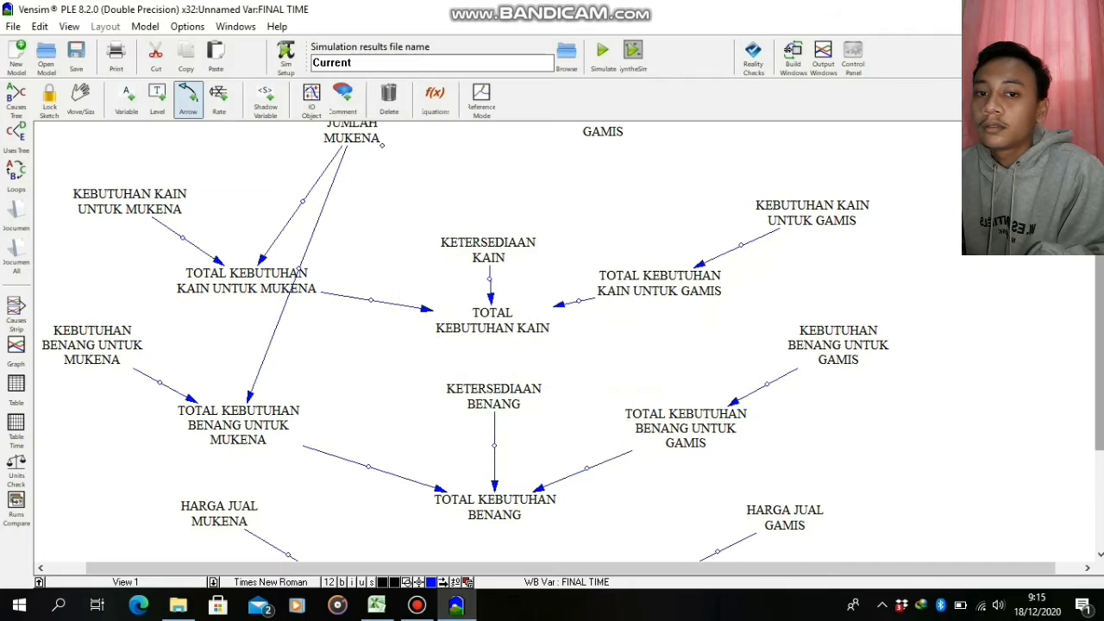
Draw a straight arrow from JUMLAH MUKENA down to HASIL PENJUALAN MUKENA
{"action": "scroll", "coordinate": [690, 345], "scroll_direction": "down", "scroll_amount": 3}
{"action": "scroll", "coordinate": [552, 345], "scroll_direction": "down", "scroll_amount": 3}
{"action": "scroll", "coordinate": [551, 345], "scroll_direction": "up", "scroll_amount": 4}
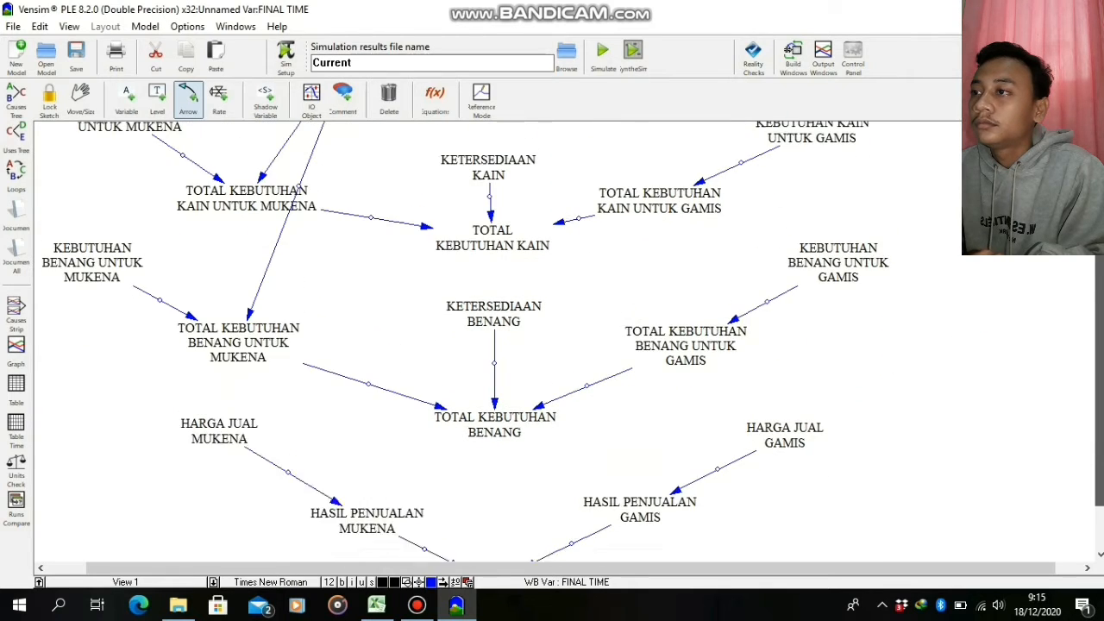
{"action": "scroll", "coordinate": [552, 345], "scroll_direction": "up", "scroll_amount": 2}
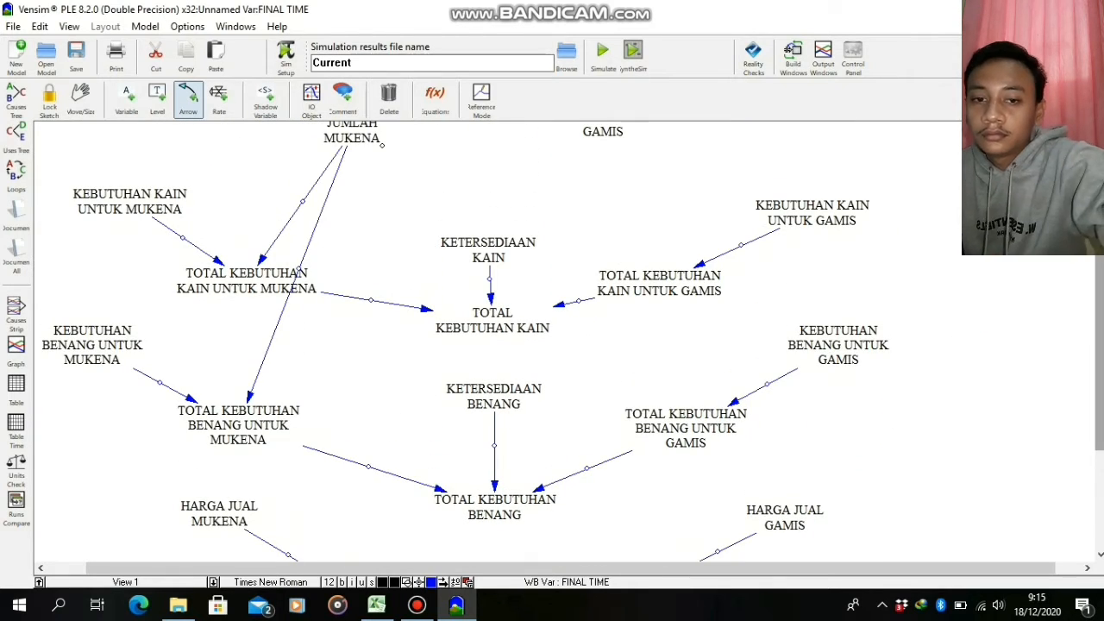
{"action": "left_click", "coordinate": [357, 137]}
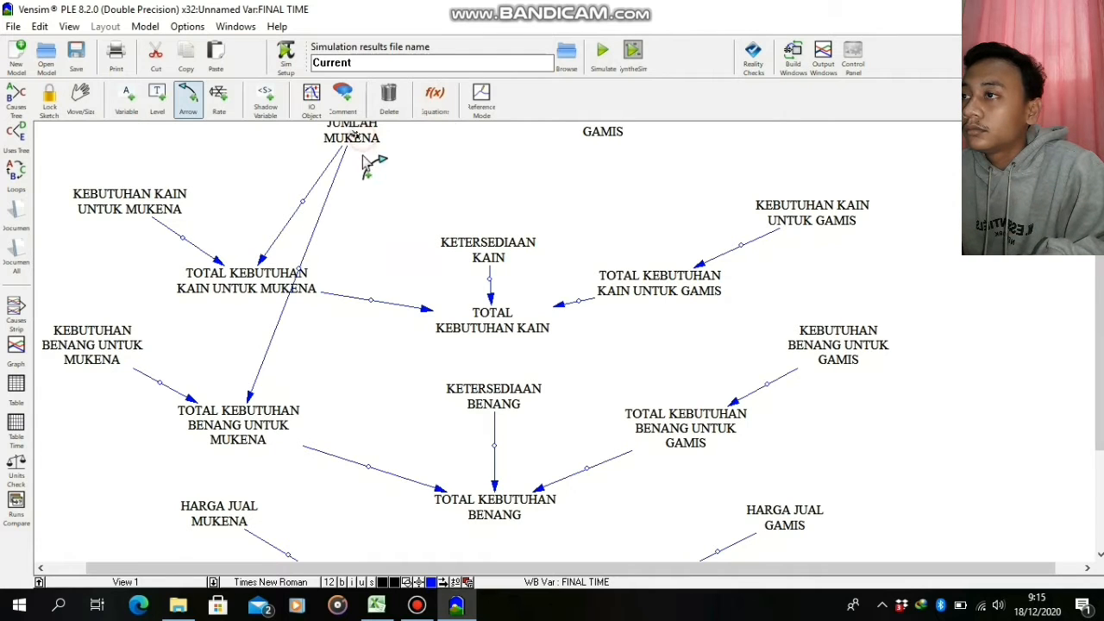
{"action": "left_click", "coordinate": [376, 603]}
{"action": "left_click", "coordinate": [456, 604]}
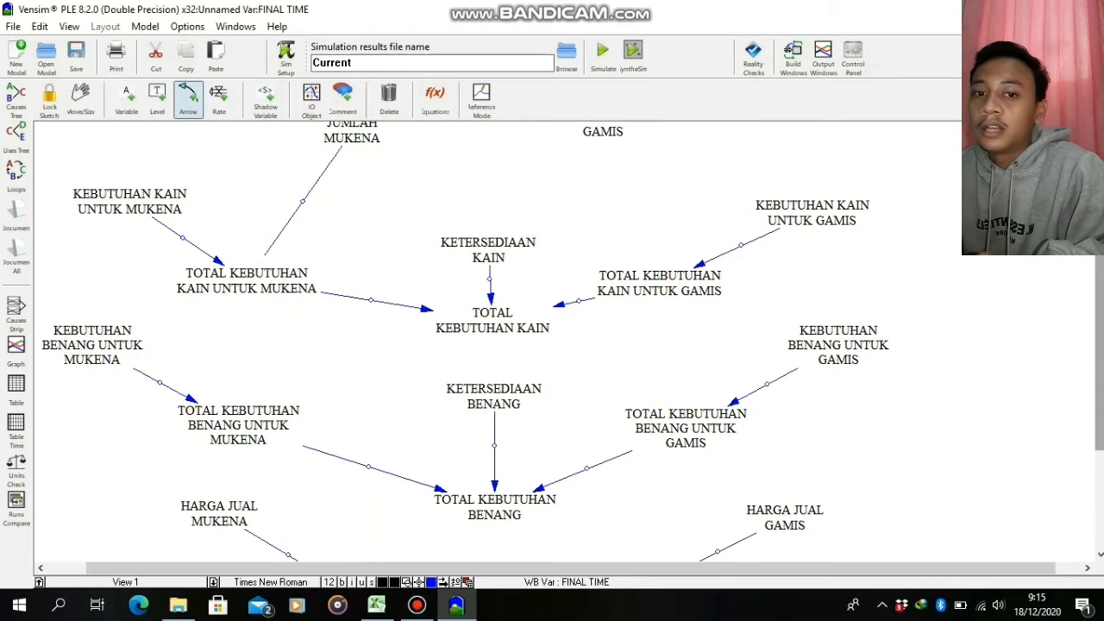
Draw curved arrows from JUMLAH GAMIS to TOTAL KEBUTUHAN KAIN UNTUK GAMIS and to TOTAL KEBUTUHAN BENANG UNTUK GAMIS
{"action": "scroll", "coordinate": [1100, 269], "scroll_direction": "up", "scroll_amount": 2}
{"action": "left_click", "coordinate": [592, 200]}
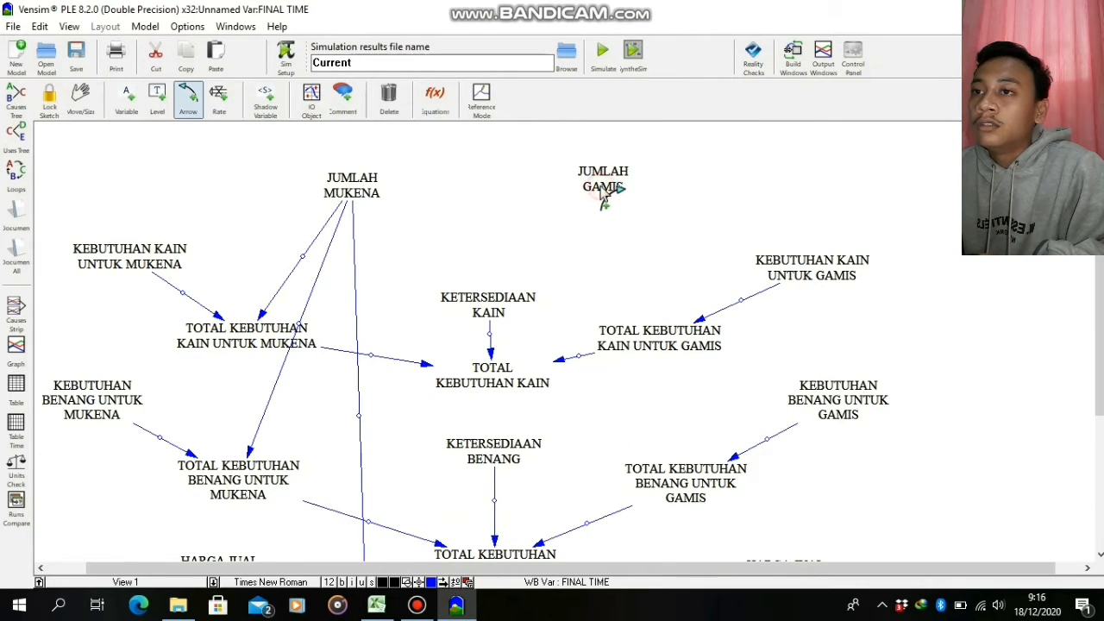
{"action": "left_click", "coordinate": [668, 321]}
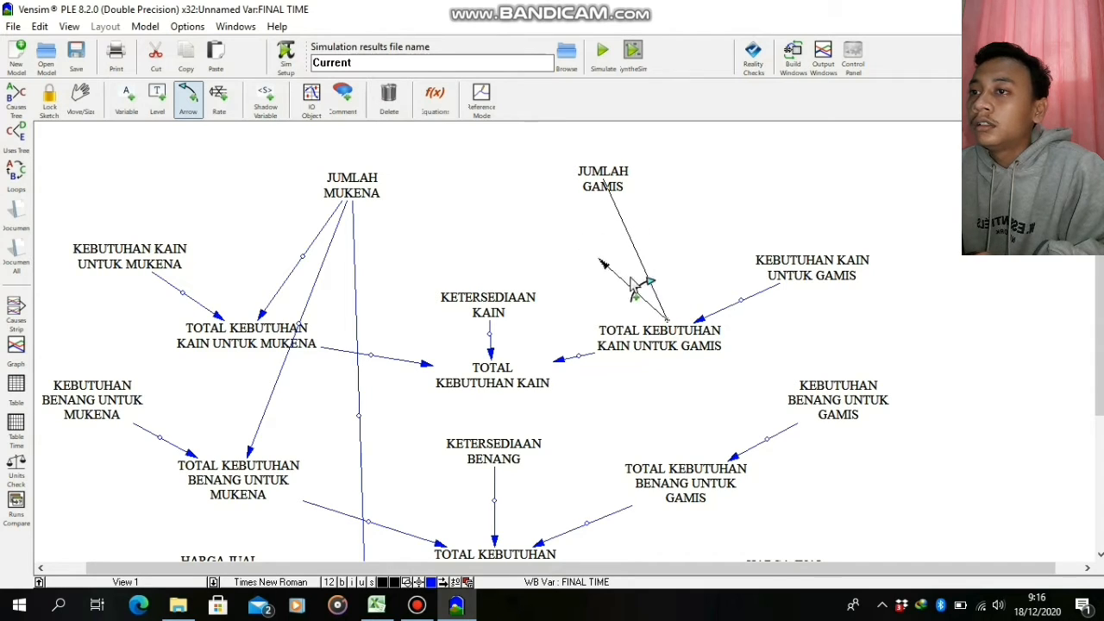
{"action": "left_click", "coordinate": [658, 334]}
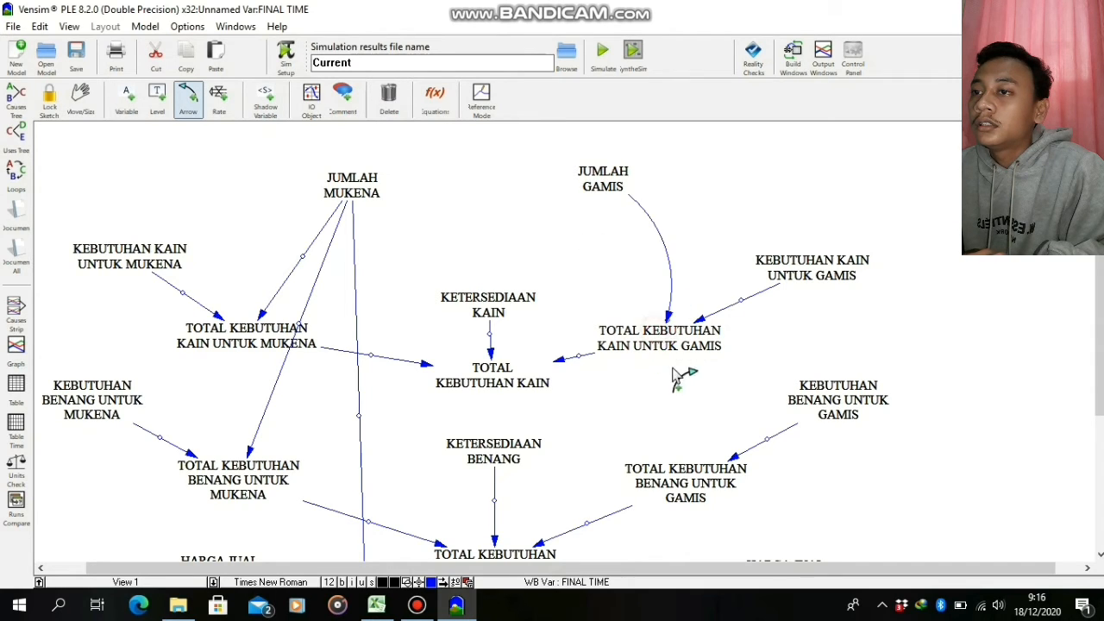
{"action": "left_click", "coordinate": [603, 191]}
{"action": "left_click", "coordinate": [559, 388]}
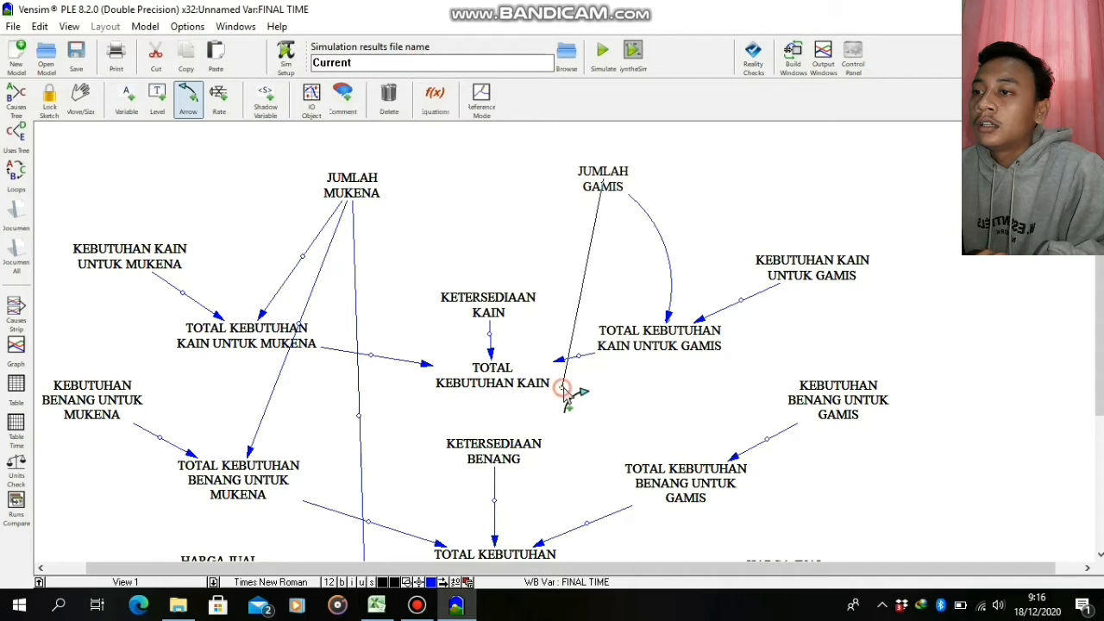
{"action": "left_click", "coordinate": [670, 488]}
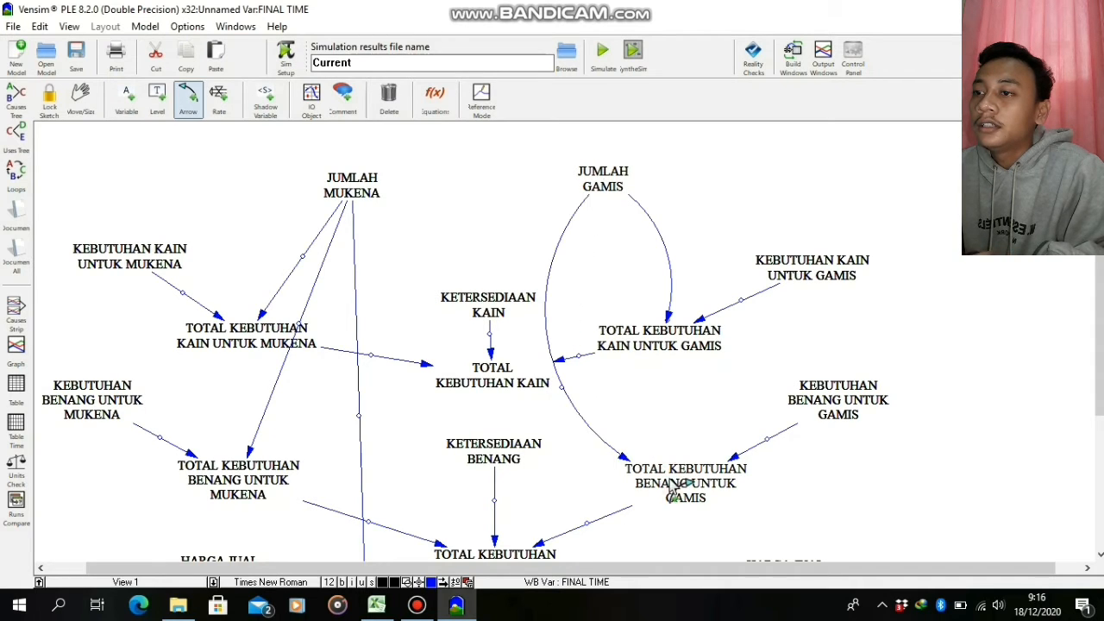
{"action": "left_click", "coordinate": [607, 195]}
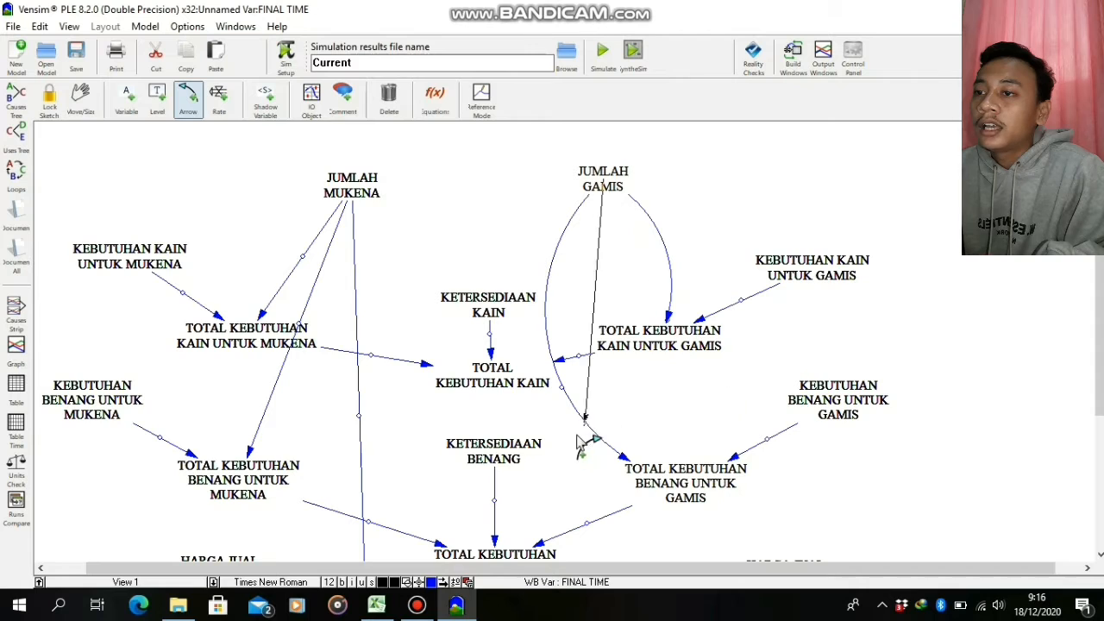
{"action": "left_click", "coordinate": [604, 552]}
{"action": "key", "text": "Escape"}
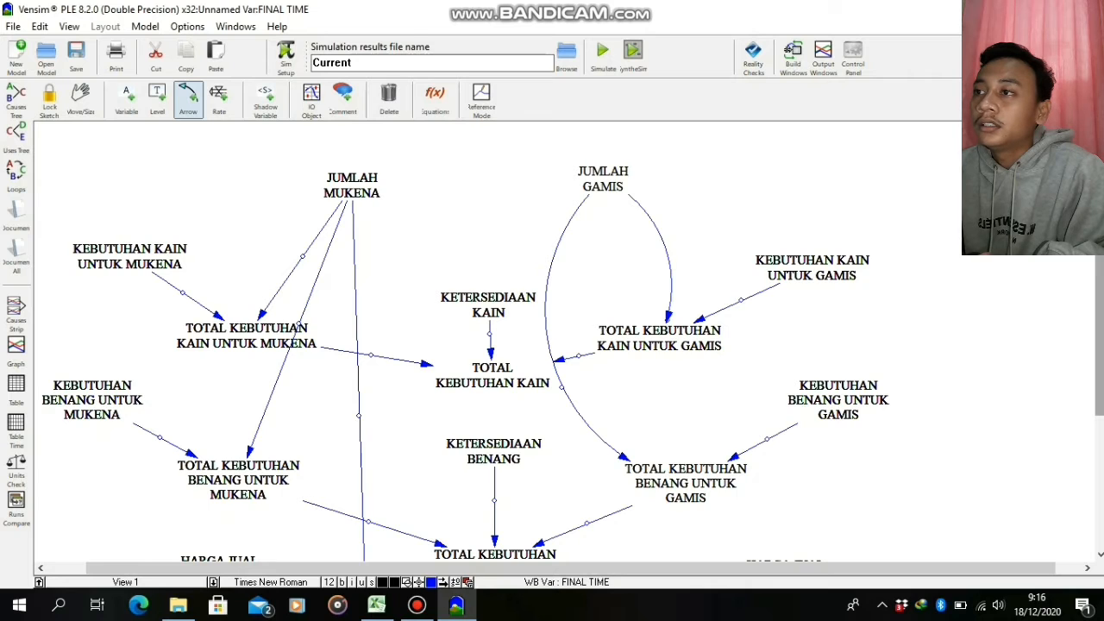
Draw a straight arrow from JUMLAH GAMIS down to HASIL PENJUALAN GAMIS
{"action": "scroll", "coordinate": [1101, 324], "scroll_direction": "down", "scroll_amount": 4}
{"action": "scroll", "coordinate": [1101, 323], "scroll_direction": "up", "scroll_amount": 2}
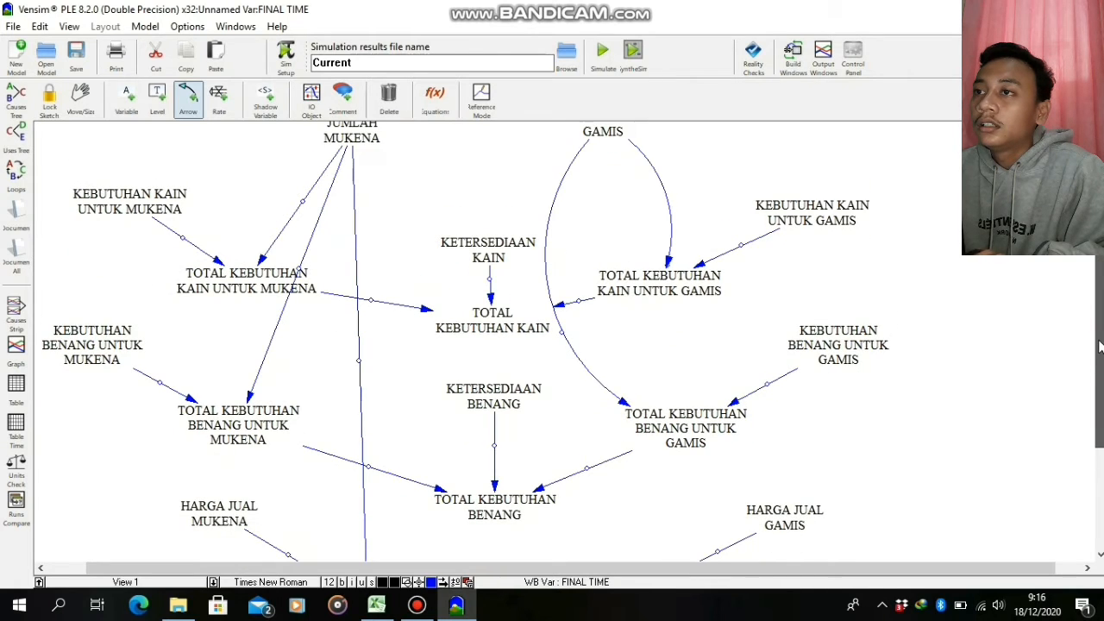
{"action": "left_click", "coordinate": [593, 130]}
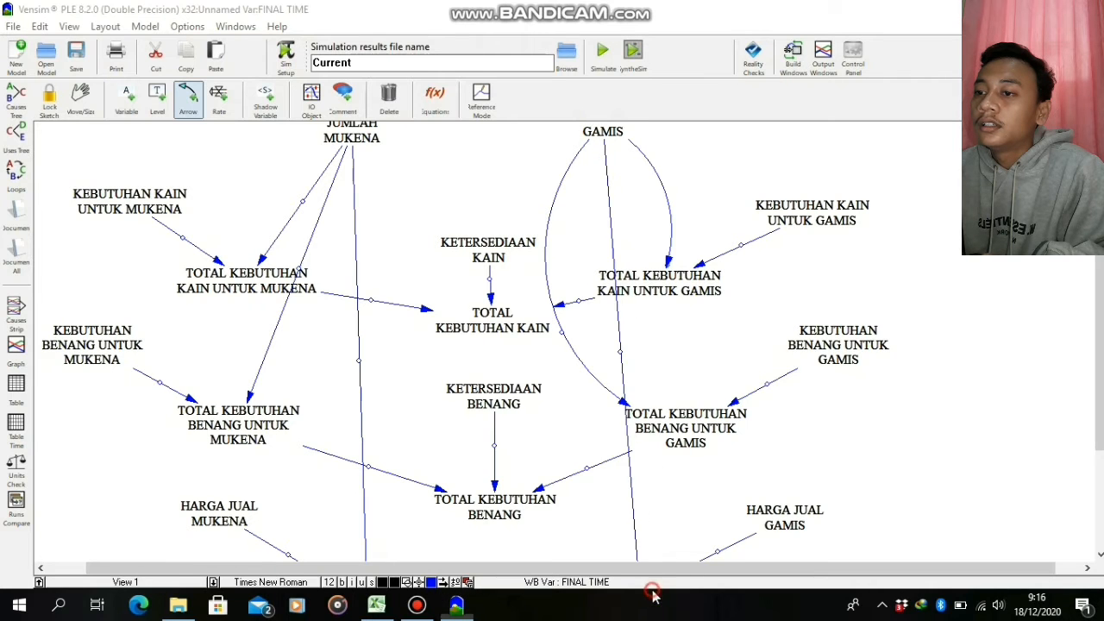
{"action": "scroll", "coordinate": [1099, 362], "scroll_direction": "down", "scroll_amount": 5}
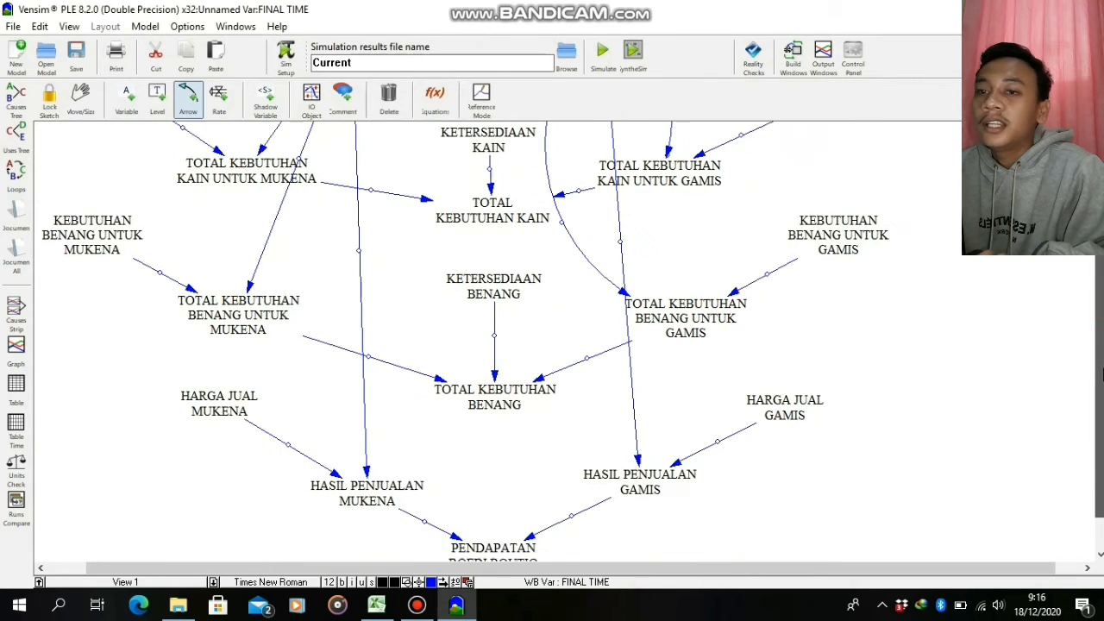
{"action": "scroll", "coordinate": [569, 345], "scroll_direction": "up", "scroll_amount": 6}
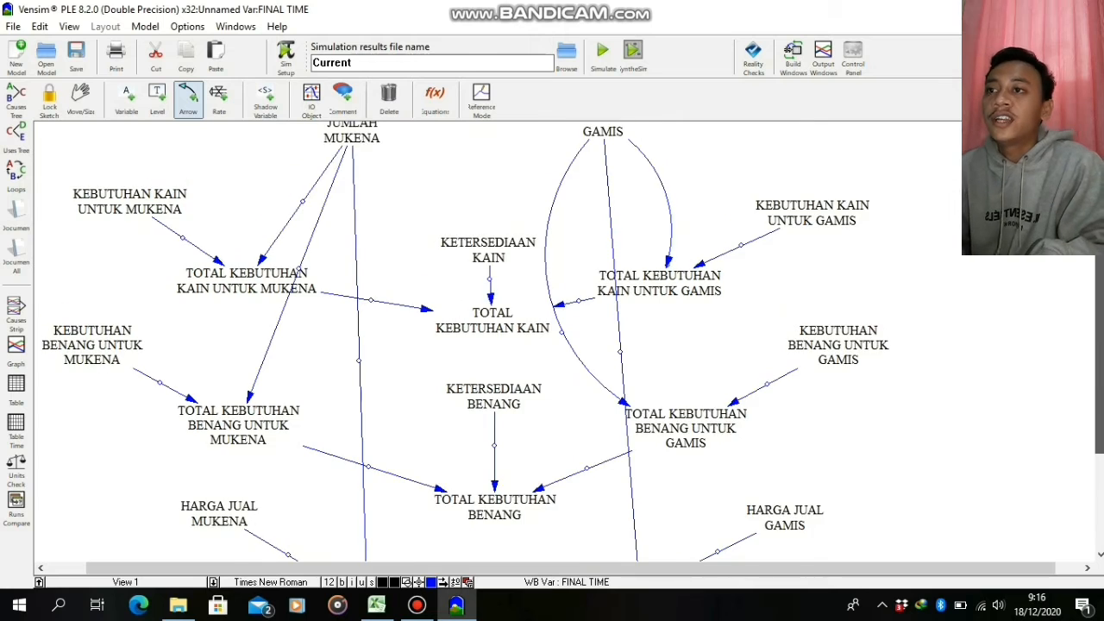
Set the equation of PENDAPATAN BOEDI BOUTIQ to HASIL PENJUALAN GAMIS+HASIL PENJUALAN MUKENA
{"action": "scroll", "coordinate": [570, 345], "scroll_direction": "down", "scroll_amount": 3}
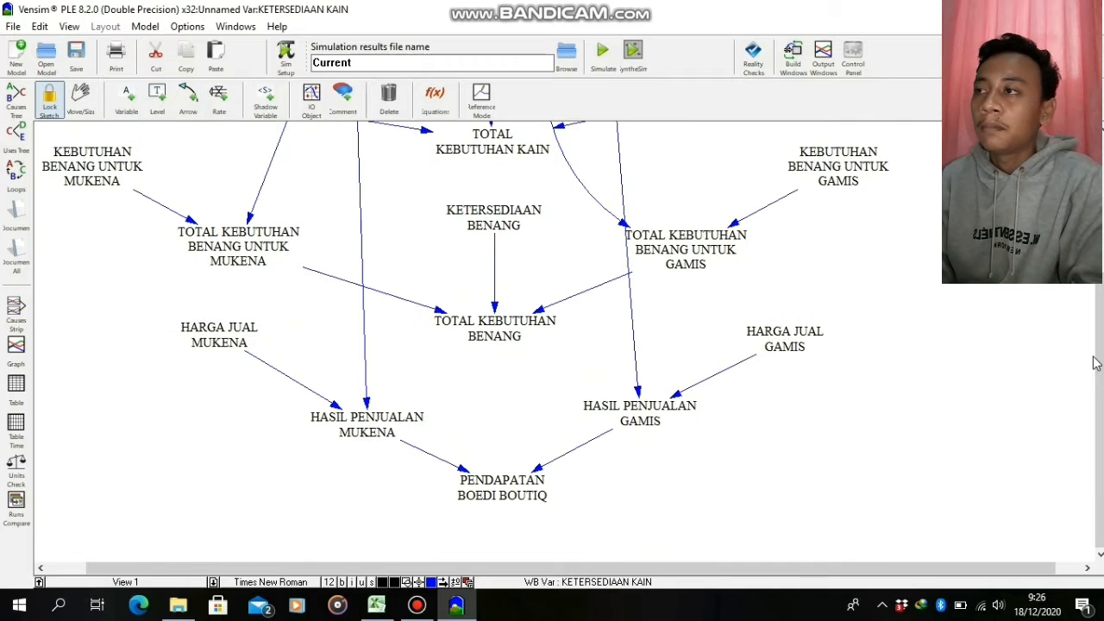
{"action": "right_click", "coordinate": [515, 487]}
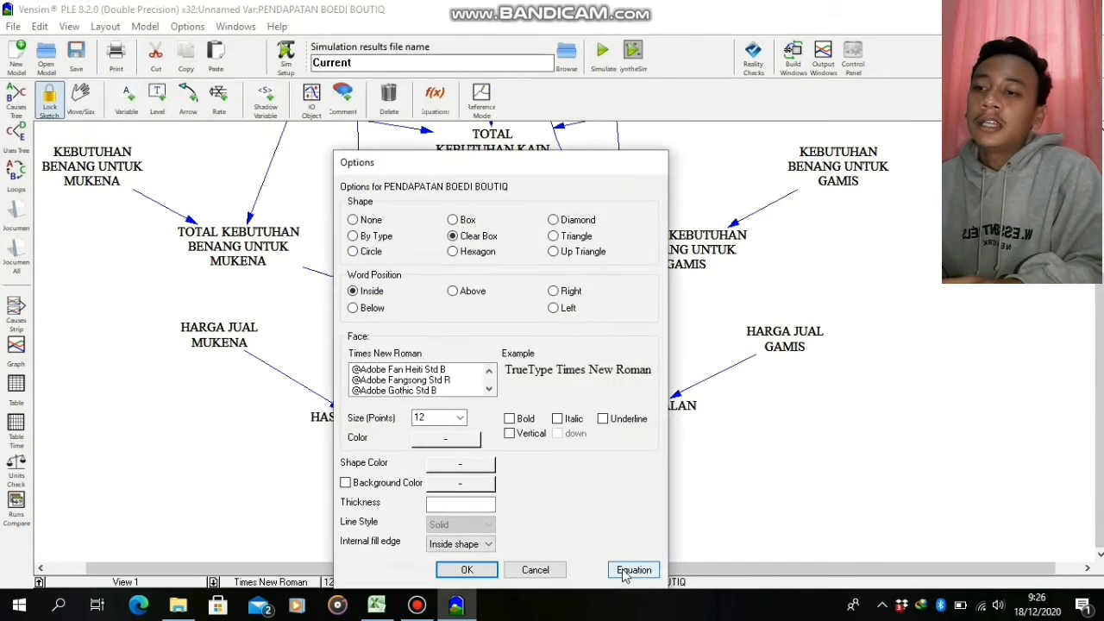
{"action": "left_click", "coordinate": [626, 573]}
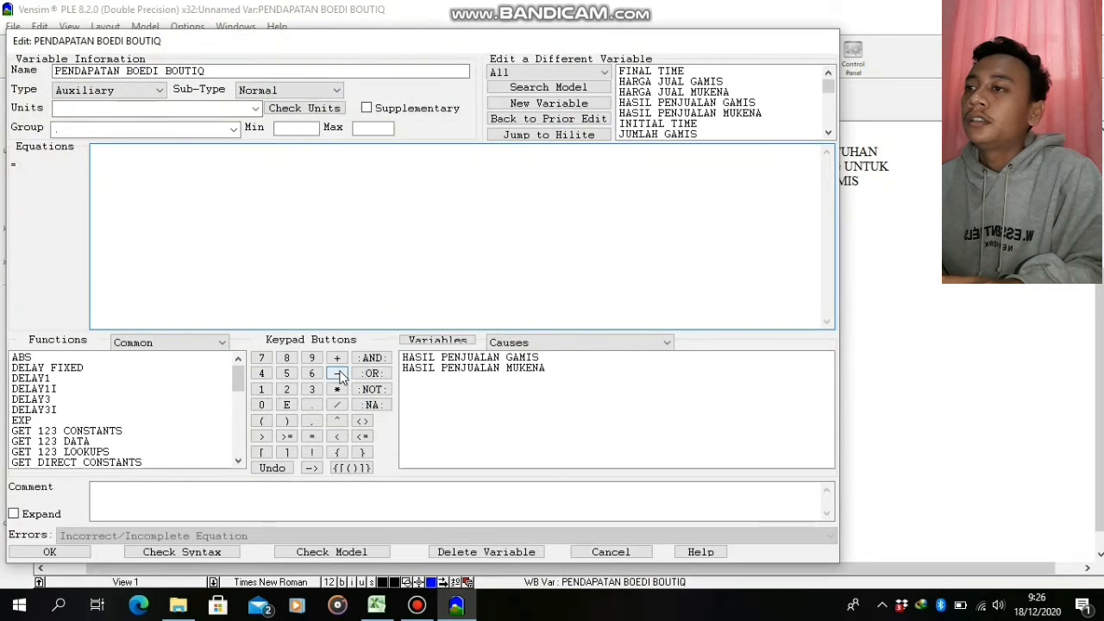
{"action": "left_click", "coordinate": [437, 359]}
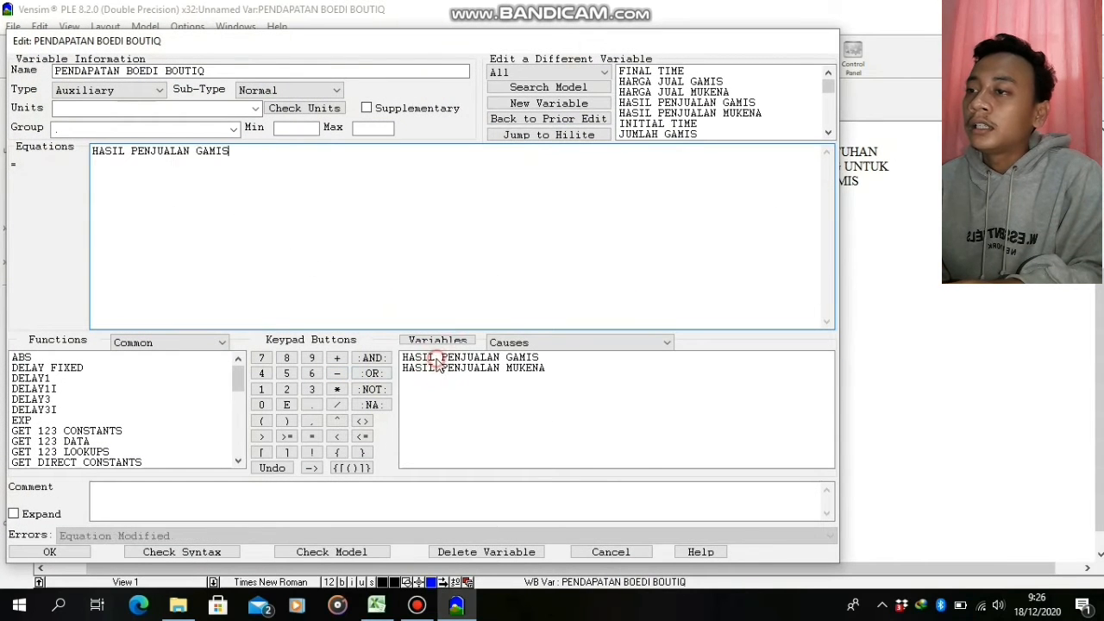
{"action": "left_click", "coordinate": [336, 358]}
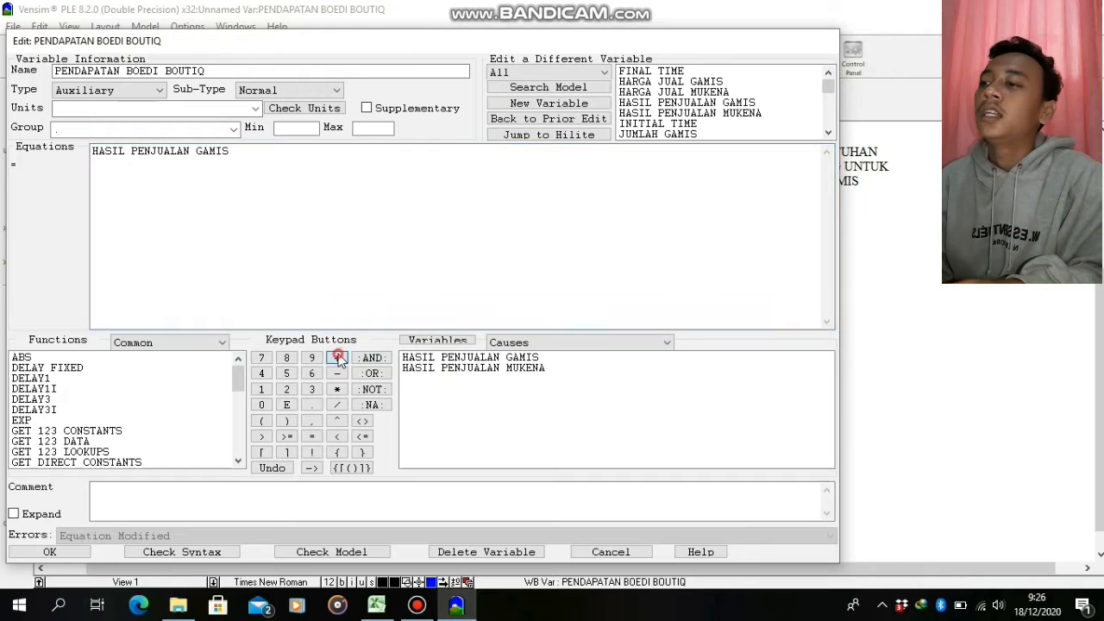
{"action": "left_click", "coordinate": [454, 369]}
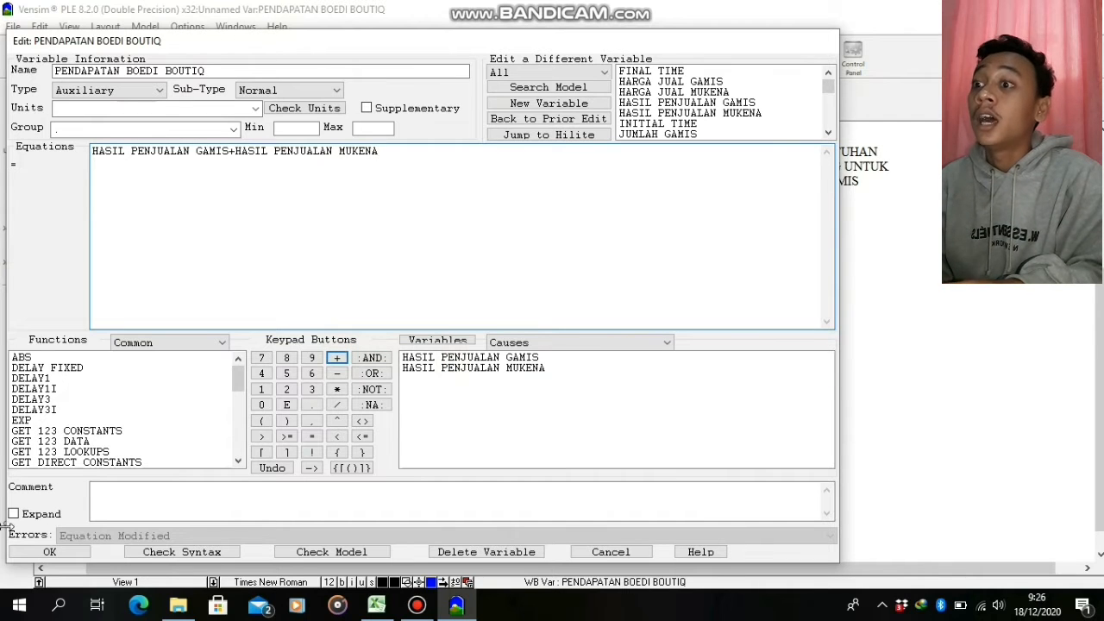
{"action": "left_click", "coordinate": [49, 552]}
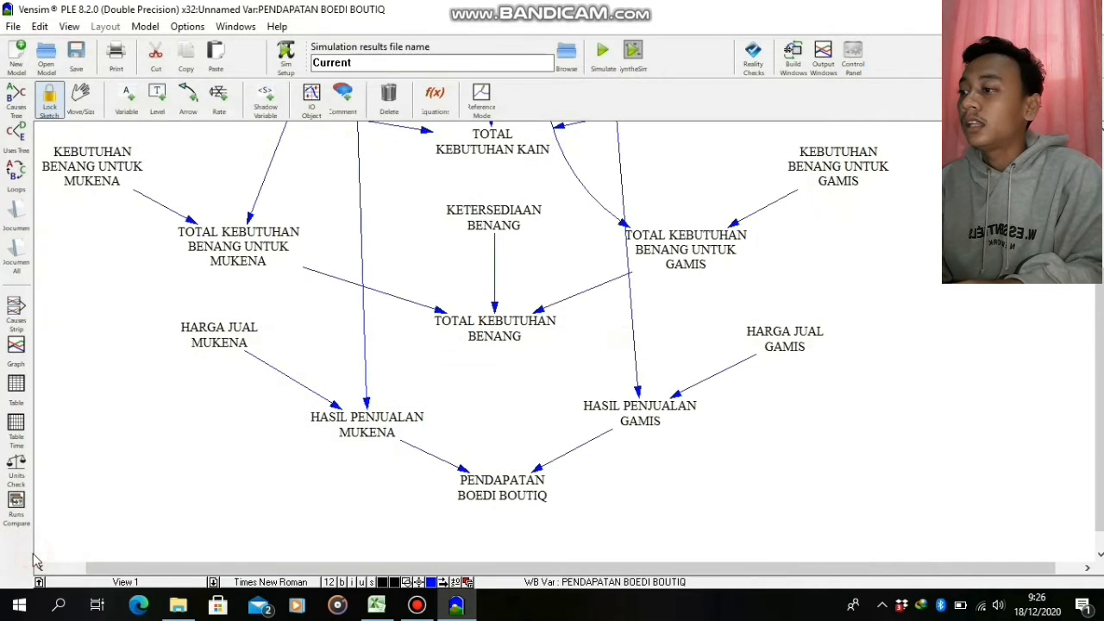
Set the equation of HASIL PENJUALAN MUKENA to HARGA JUAL MUKENA*JUMLAH MUKENA
{"action": "right_click", "coordinate": [387, 429]}
{"action": "left_click", "coordinate": [500, 566]}
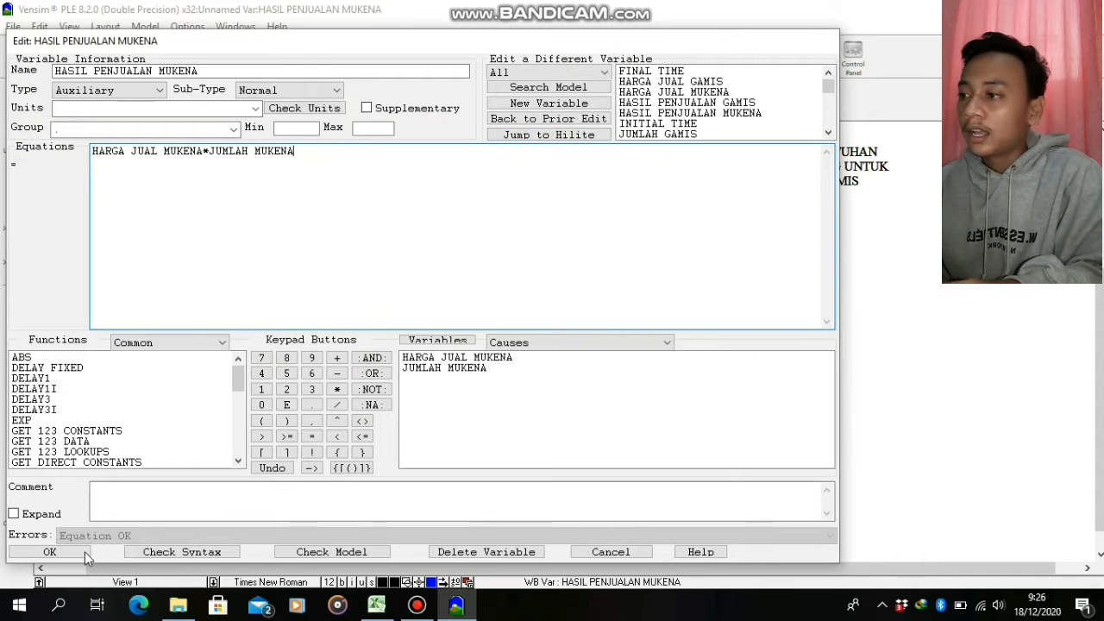
{"action": "left_click", "coordinate": [50, 551]}
Set the equation of HASIL PENJUALAN GAMIS to HARGA JUAL GAMIS*JUMLAH GAMIS
{"action": "left_click", "coordinate": [623, 427]}
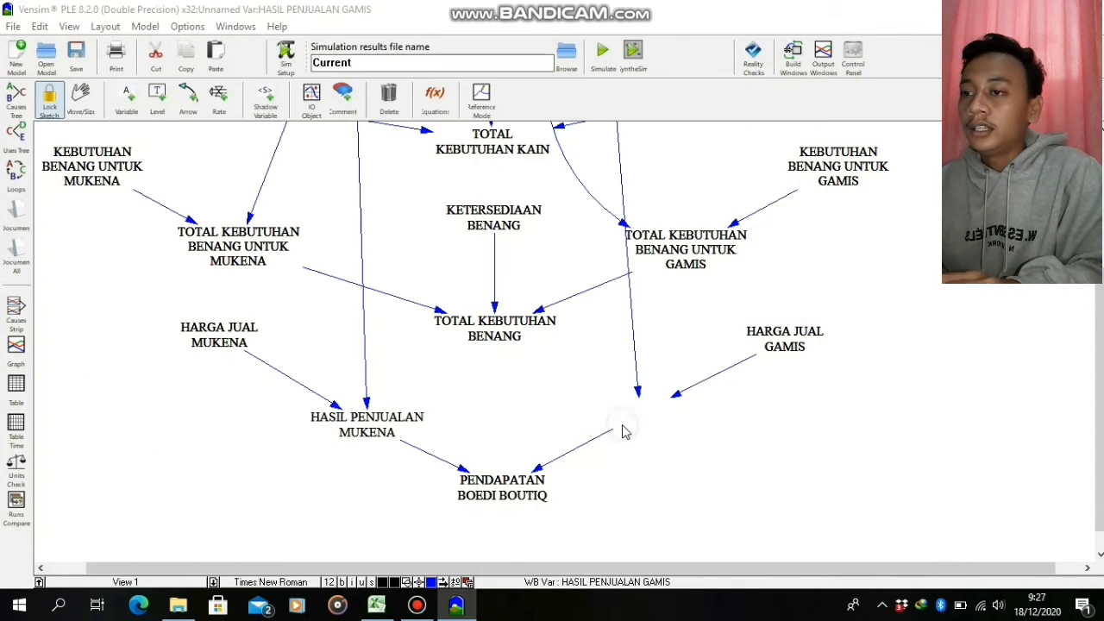
{"action": "right_click", "coordinate": [625, 431]}
{"action": "left_click", "coordinate": [768, 570]}
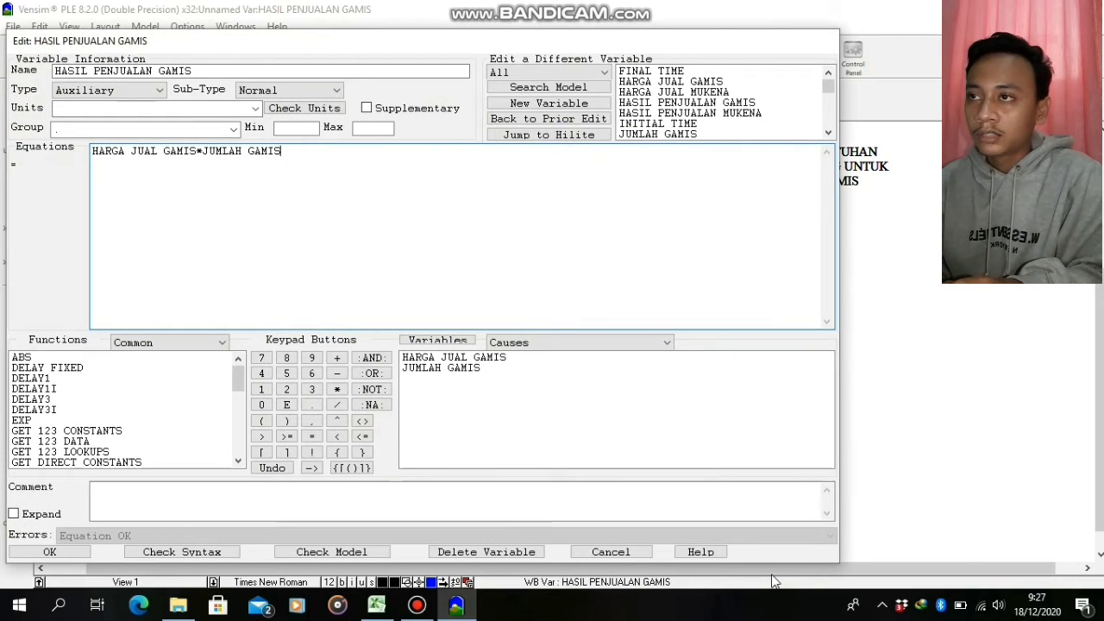
{"action": "left_click", "coordinate": [80, 552]}
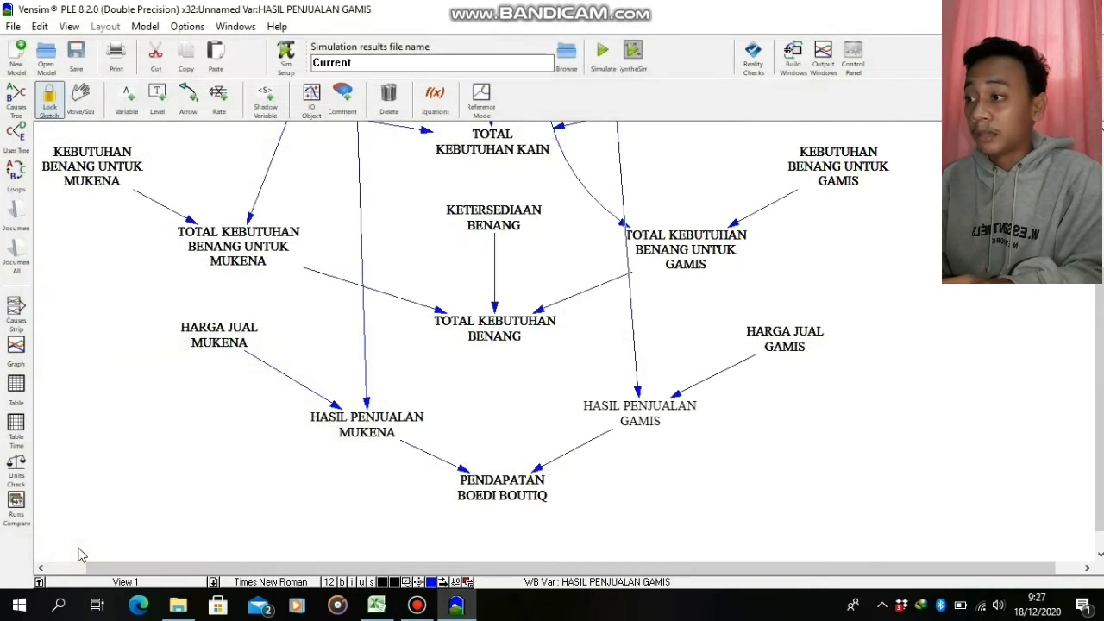
Set the constant HARGA JUAL GAMIS to 75
{"action": "right_click", "coordinate": [802, 344]}
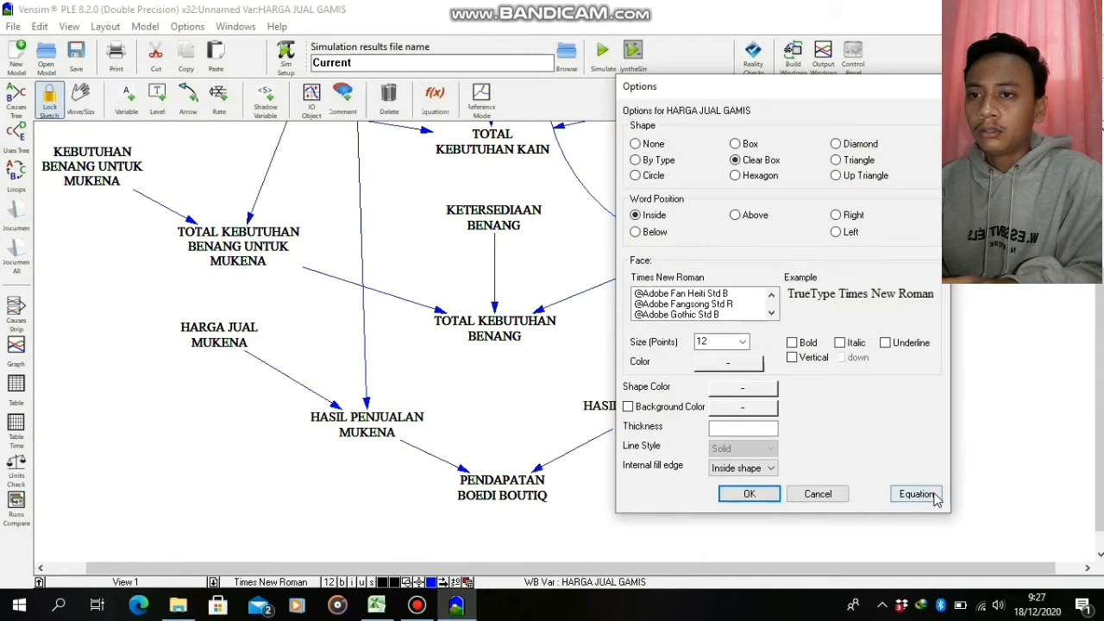
{"action": "left_click", "coordinate": [916, 493]}
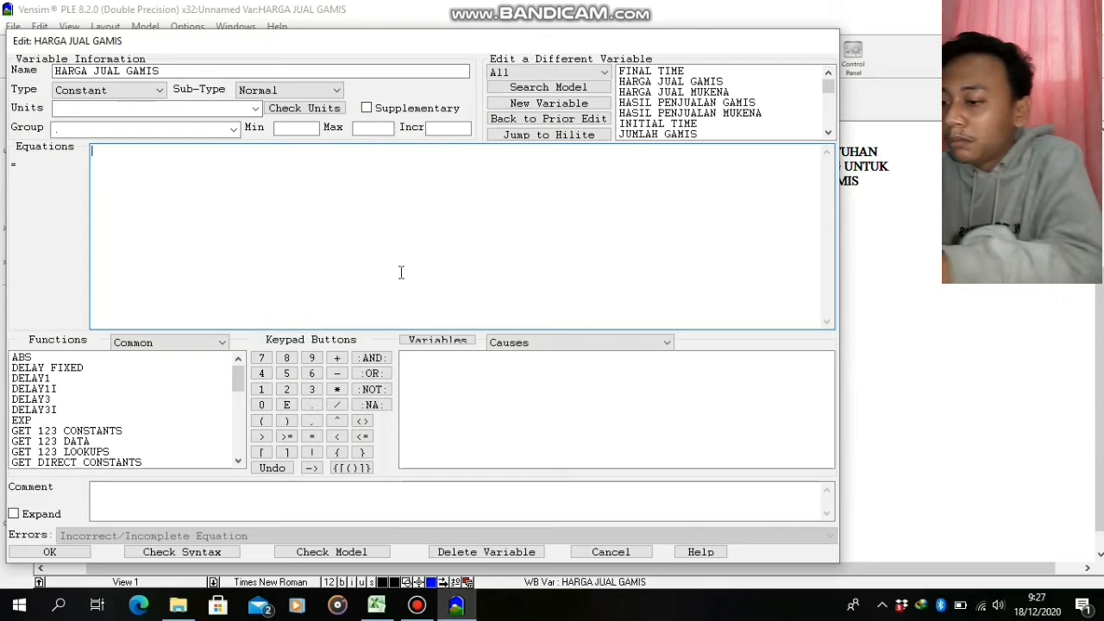
{"action": "type", "text": "75"}
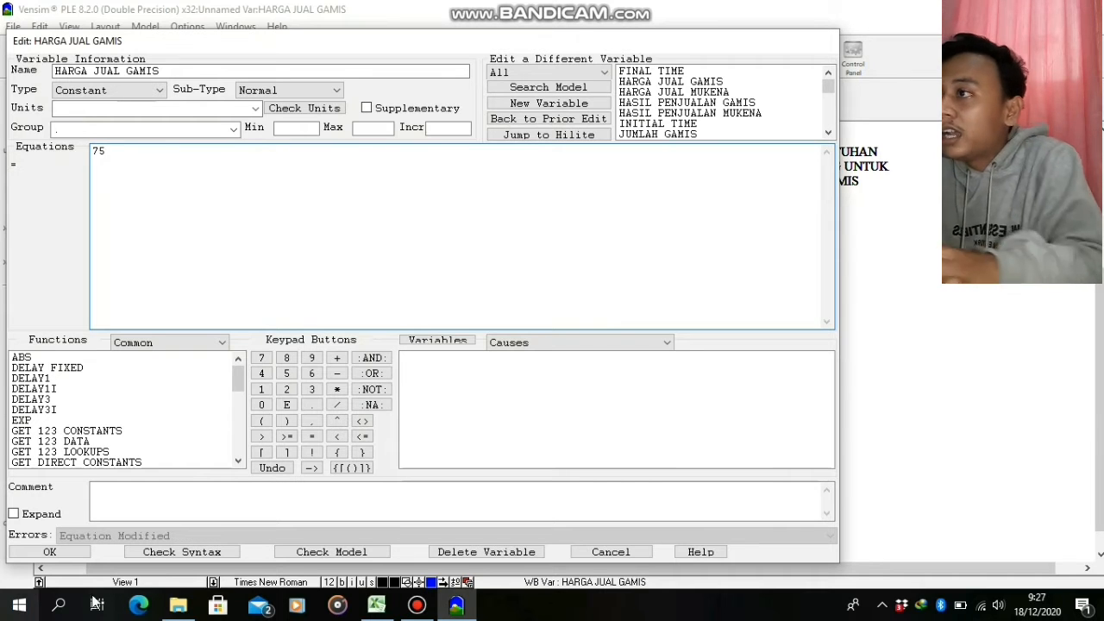
{"action": "left_click", "coordinate": [51, 552]}
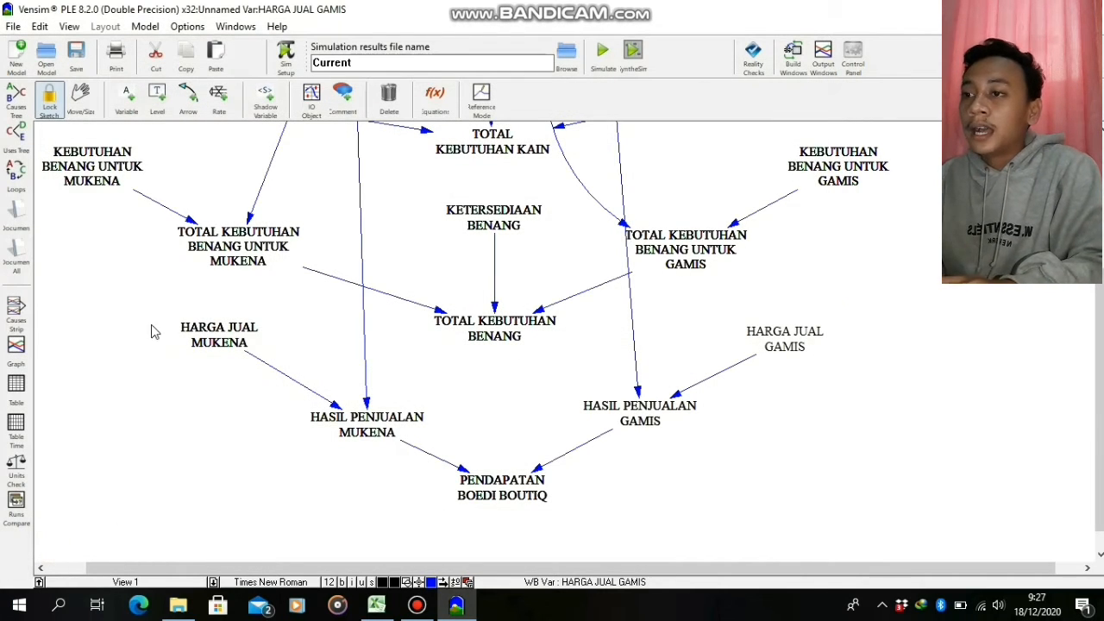
Set the constant HARGA JUAL MUKENA to 50
{"action": "left_click", "coordinate": [219, 335]}
{"action": "right_click", "coordinate": [224, 345]}
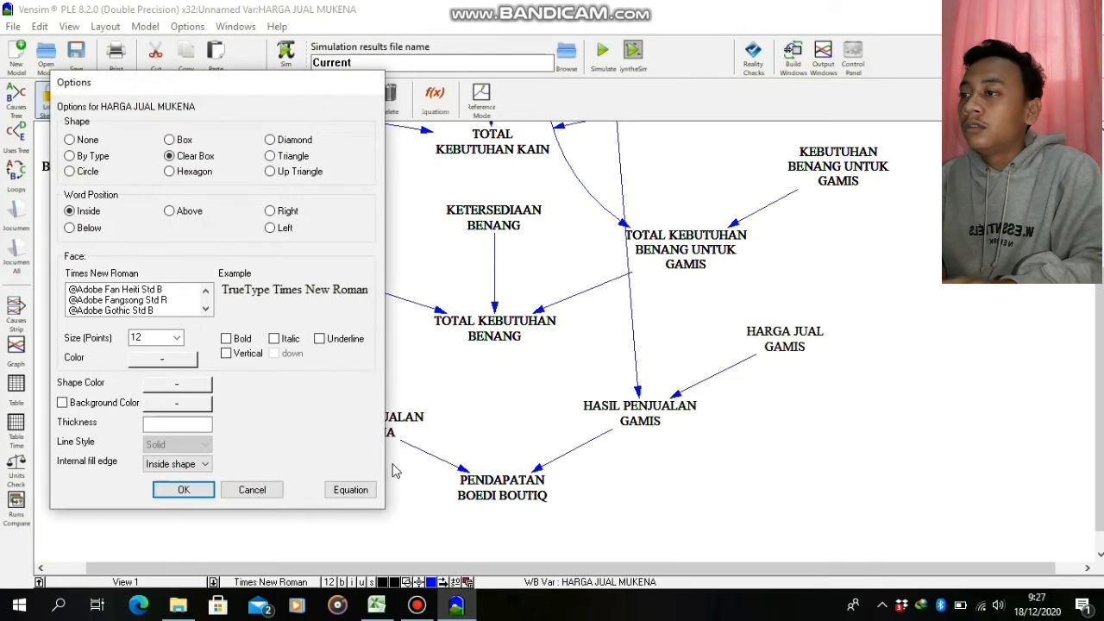
{"action": "left_click", "coordinate": [350, 489]}
{"action": "type", "text": "50"}
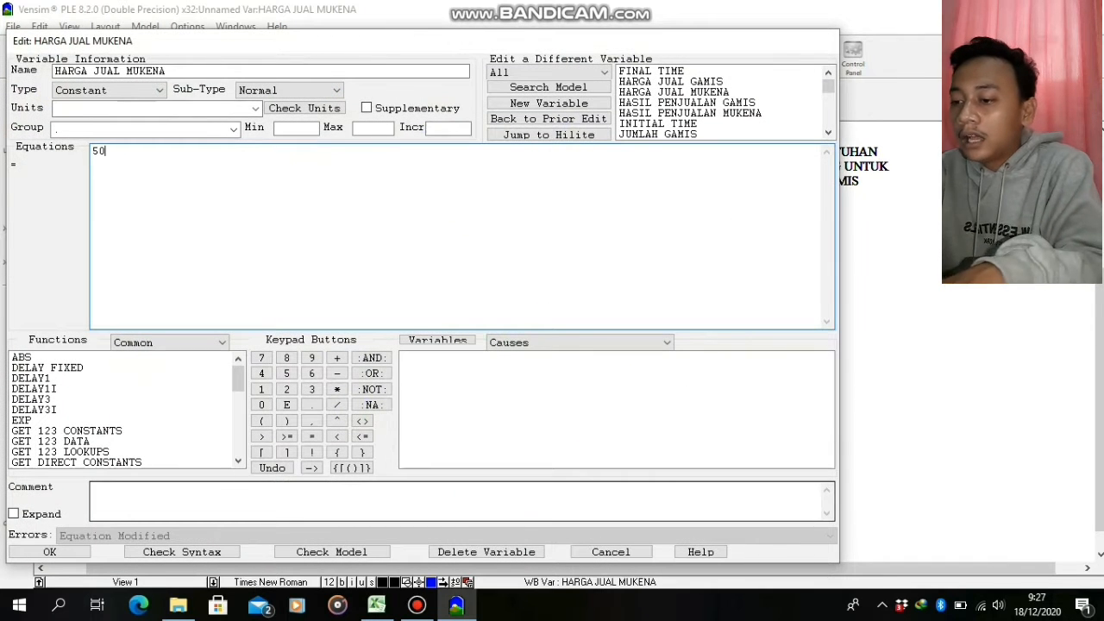
{"action": "left_click", "coordinate": [45, 552]}
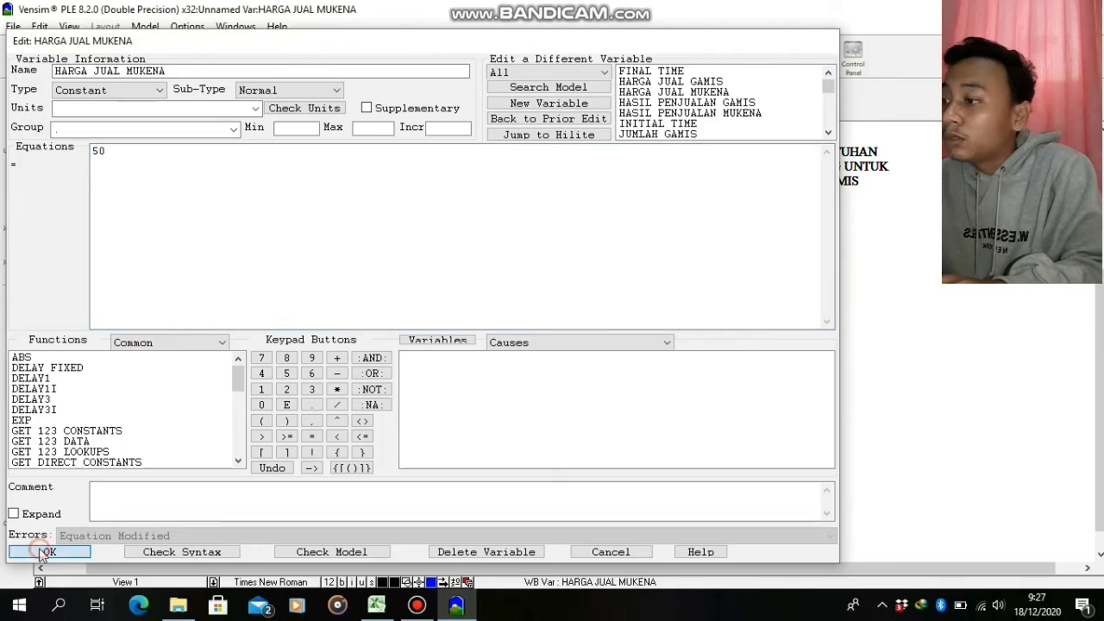
Open the equation of TOTAL KEBUTUHAN BENANG and check its formula in the TABEL PERSAMAAN of the Excel workbook
{"action": "right_click", "coordinate": [499, 325]}
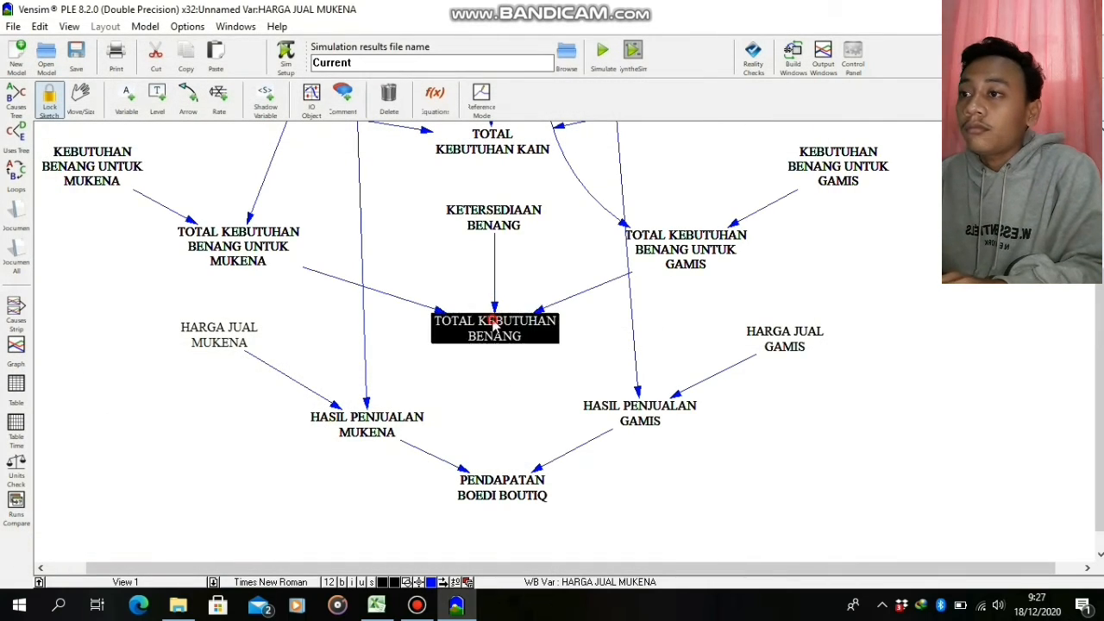
{"action": "left_click", "coordinate": [623, 485]}
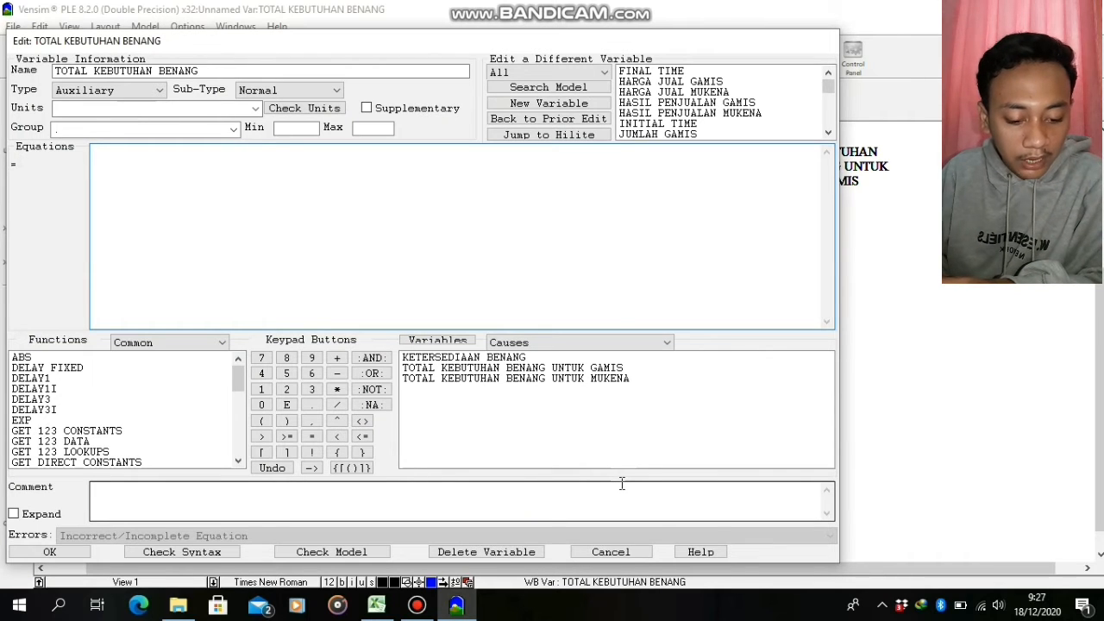
{"action": "left_click", "coordinate": [376, 604]}
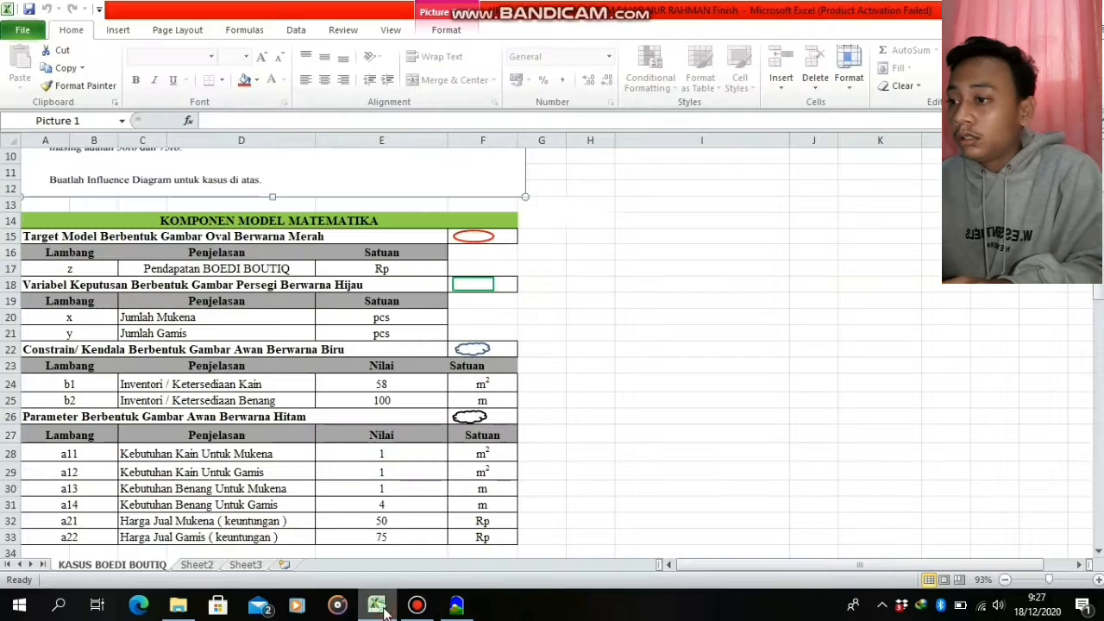
{"action": "scroll", "coordinate": [1094, 296], "scroll_direction": "down", "scroll_amount": 4}
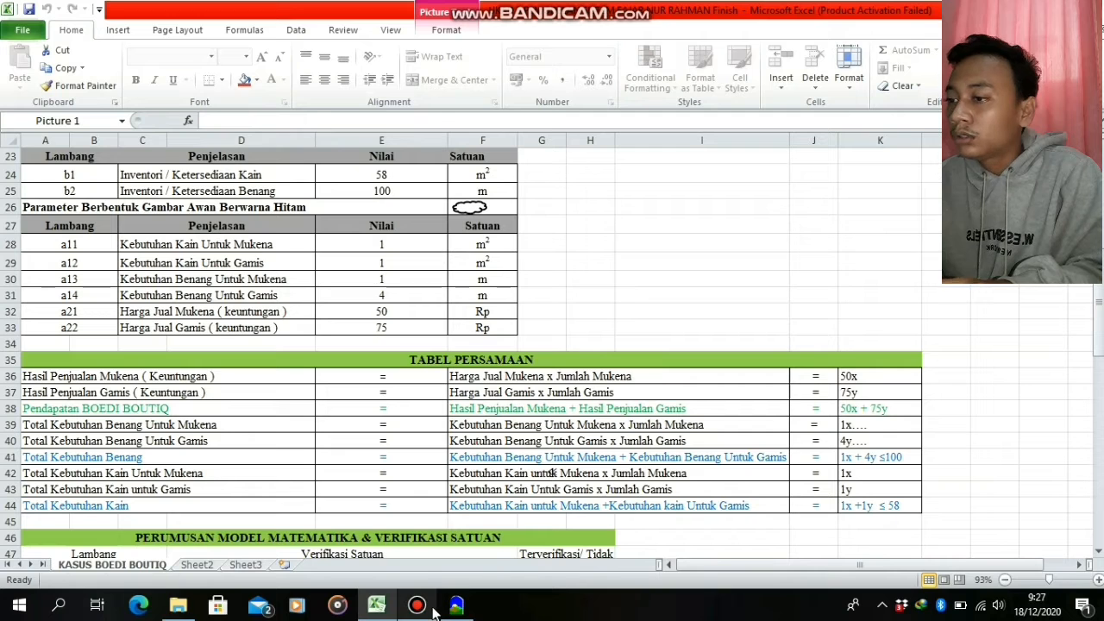
{"action": "left_click", "coordinate": [455, 579]}
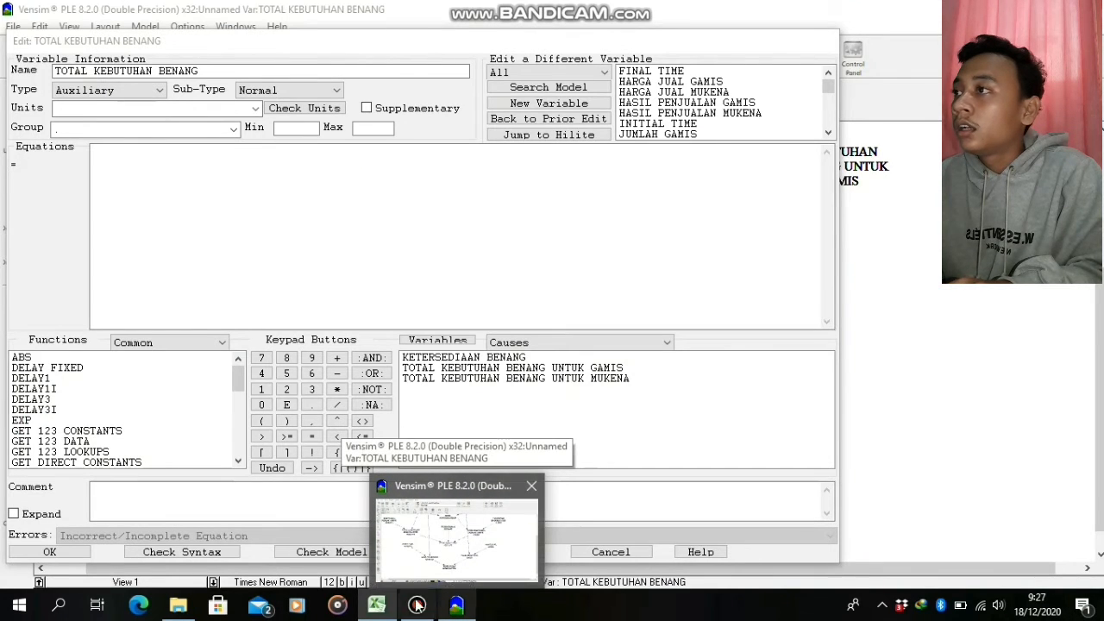
{"action": "left_click", "coordinate": [376, 604]}
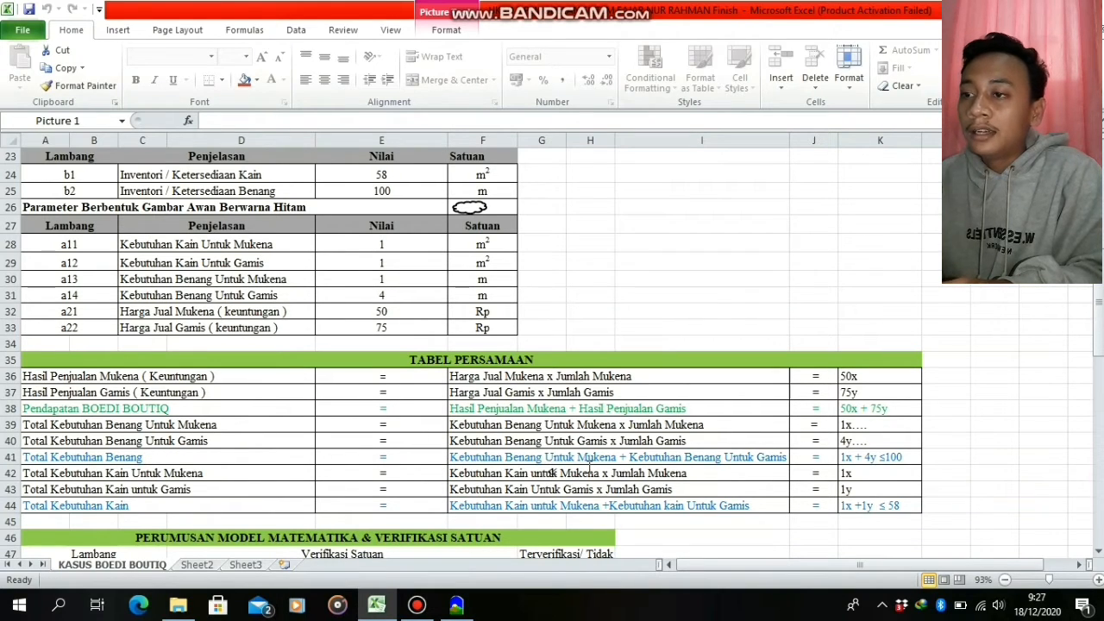
{"action": "mouse_move", "coordinate": [470, 606]}
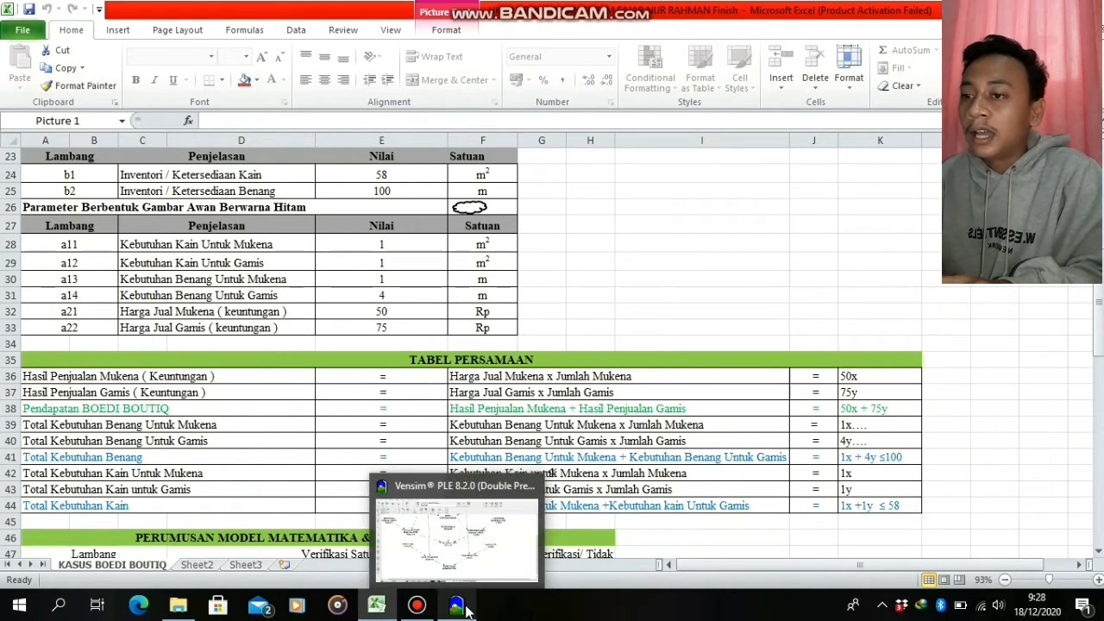
{"action": "left_click", "coordinate": [473, 532]}
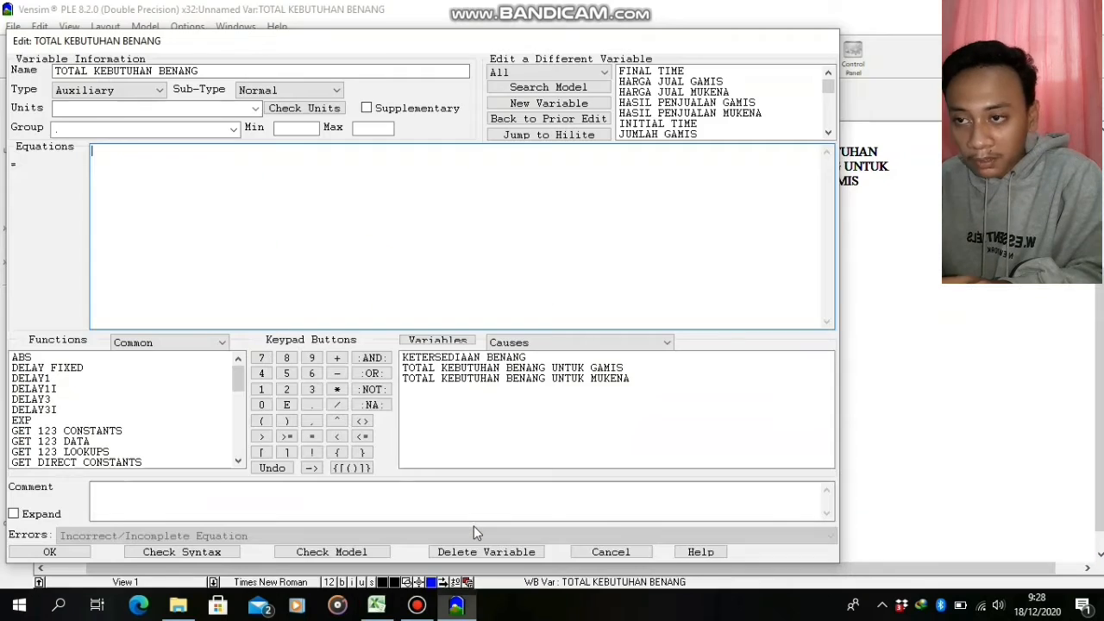
Set the equation of TOTAL KEBUTUHAN BENANG to TOTAL KEBUTUHAN BENANG UNTUK GAMIS+TOTAL KEBUTUHAN BENANG UNTUK MUKENA-KETERSEDIAAN BENANG
{"action": "double_click", "coordinate": [523, 369]}
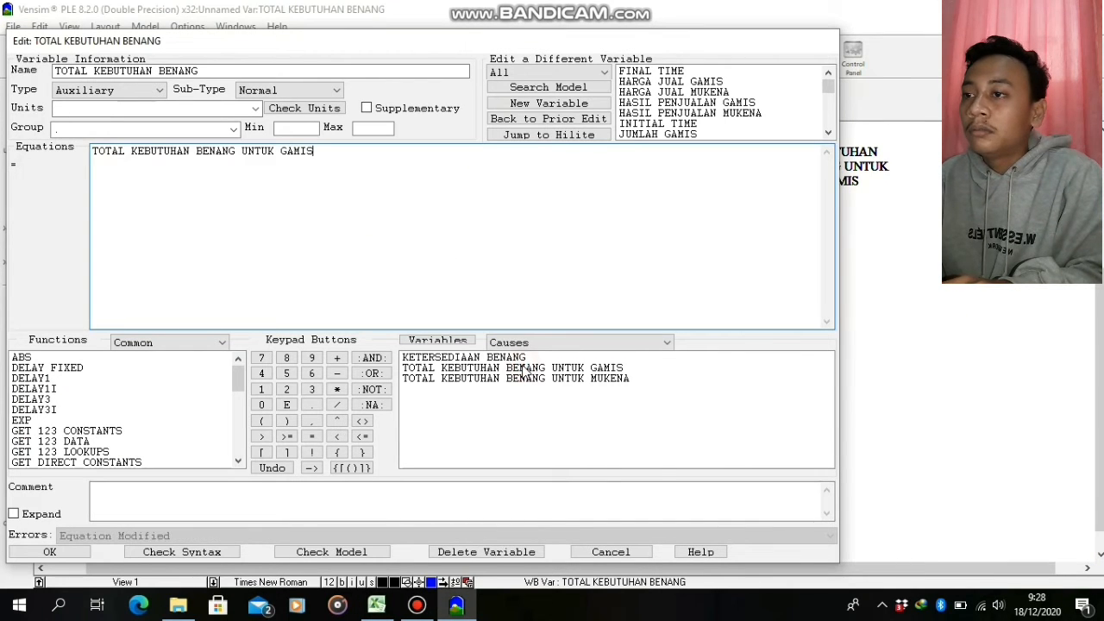
{"action": "left_click", "coordinate": [336, 357]}
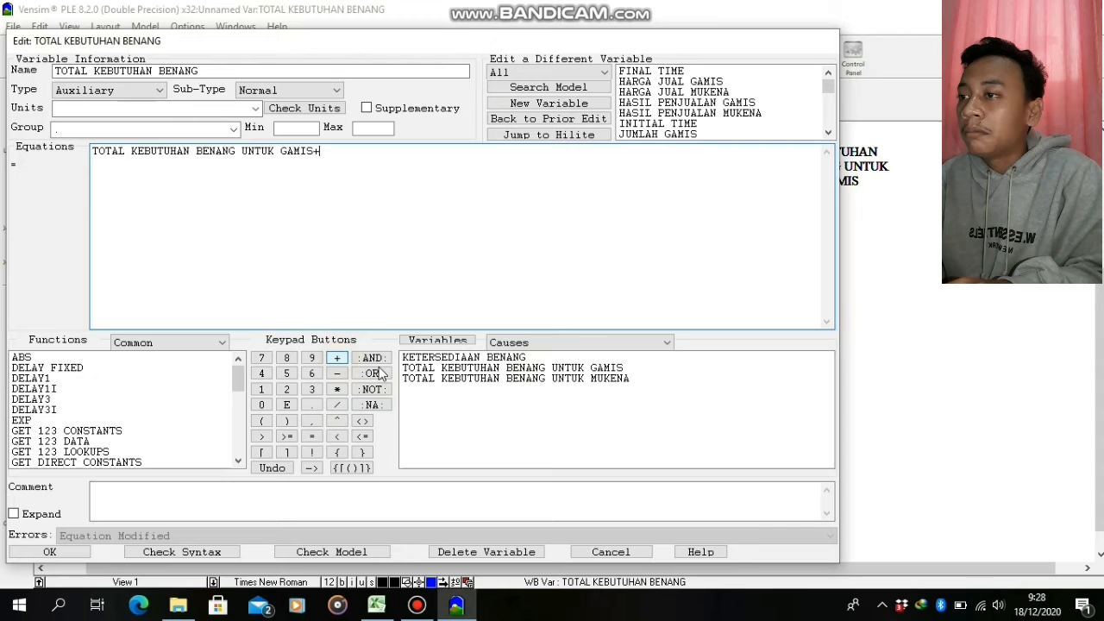
{"action": "double_click", "coordinate": [457, 379]}
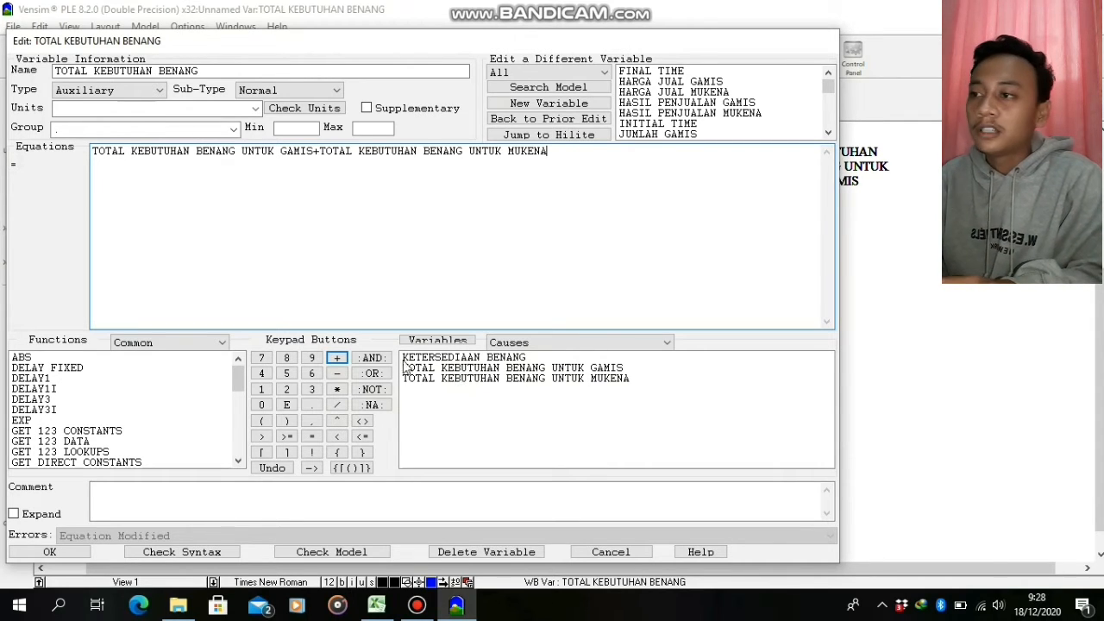
{"action": "left_click", "coordinate": [336, 373]}
{"action": "left_click", "coordinate": [444, 357]}
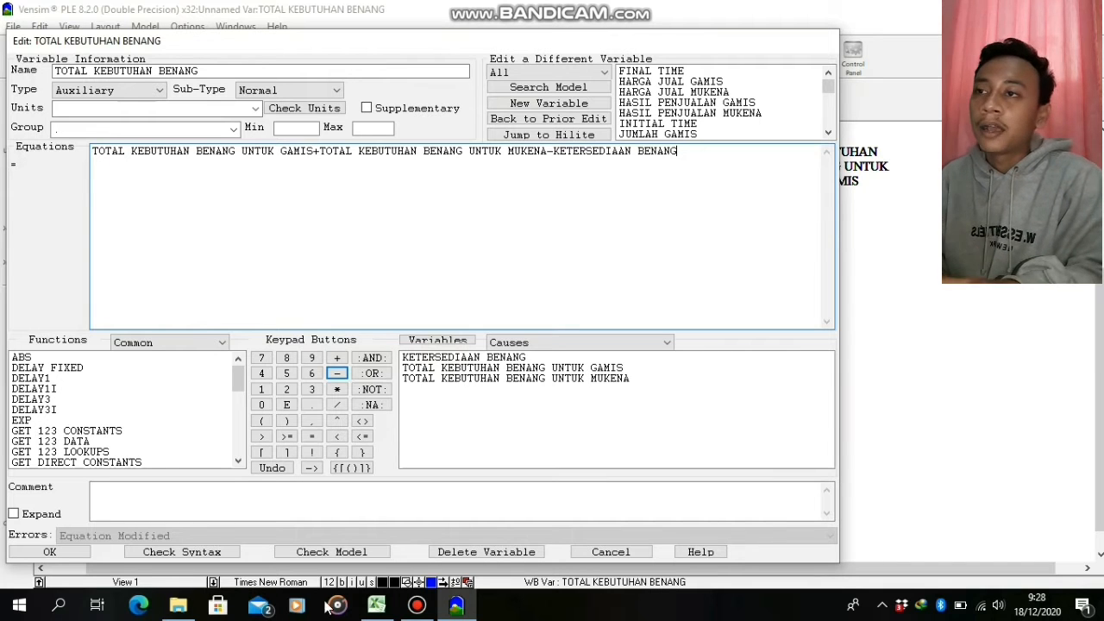
{"action": "left_click", "coordinate": [74, 552]}
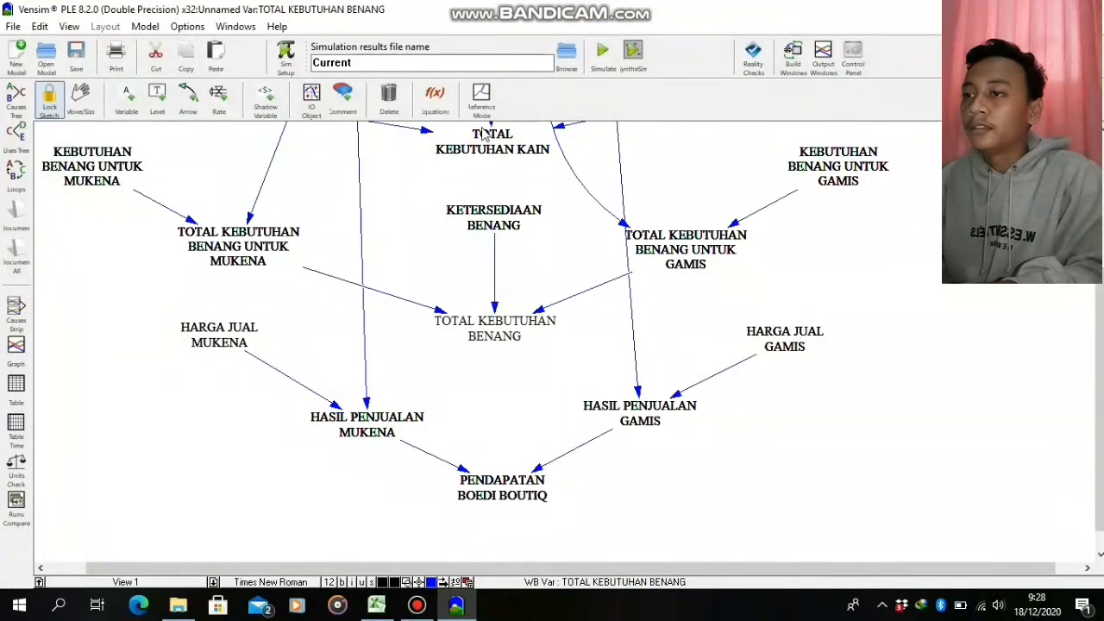
Set the equation of TOTAL KEBUTUHAN BENANG UNTUK GAMIS to JUMLAH GAMIS*KEBUTUHAN BENANG UNTUK GAMIS, checking it against the equation table in Excel
{"action": "right_click", "coordinate": [714, 255]}
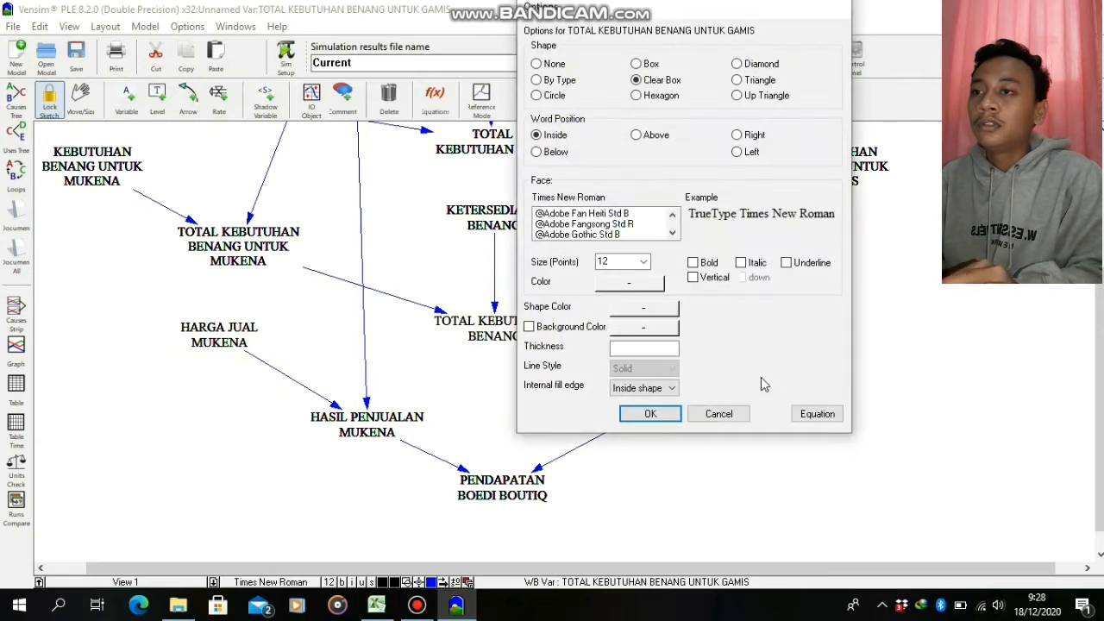
{"action": "left_click", "coordinate": [815, 416]}
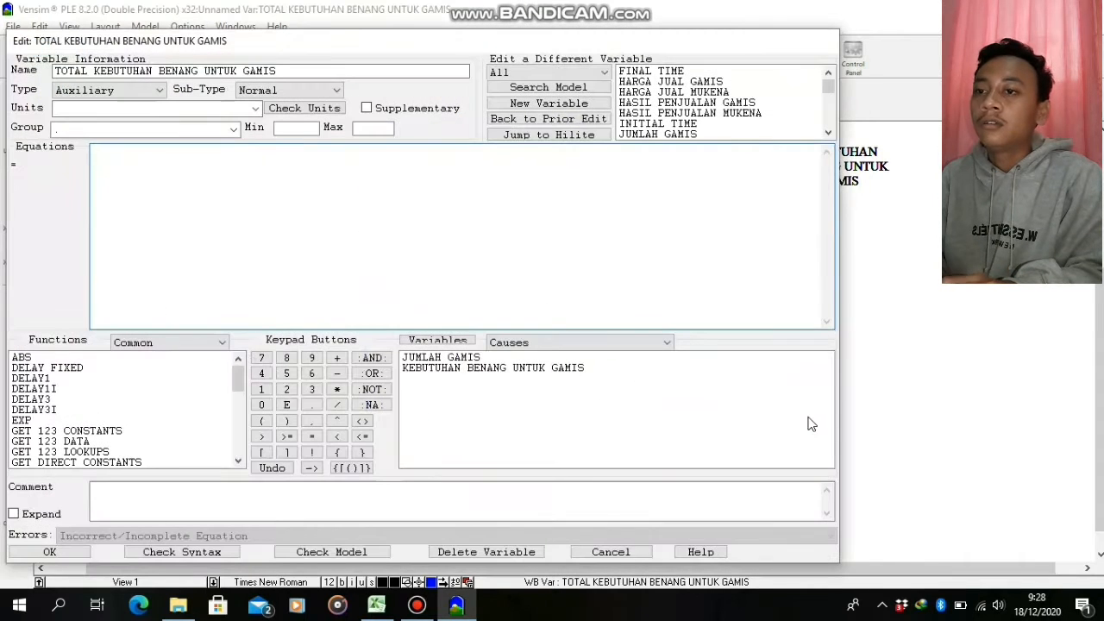
{"action": "left_click", "coordinate": [446, 357]}
{"action": "left_click", "coordinate": [337, 390]}
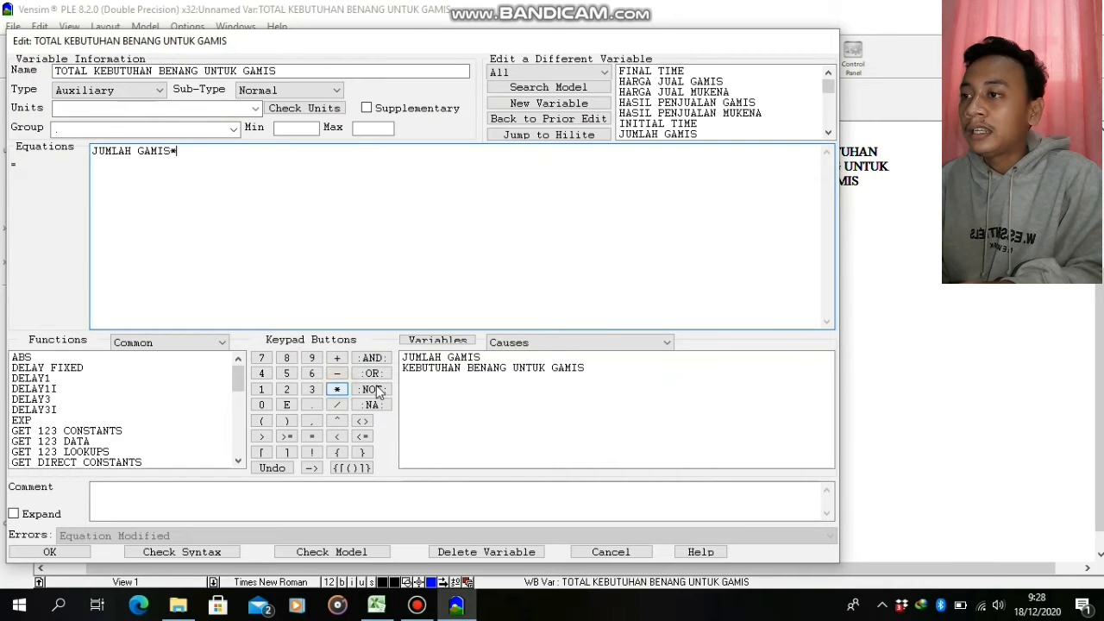
{"action": "left_click", "coordinate": [426, 369]}
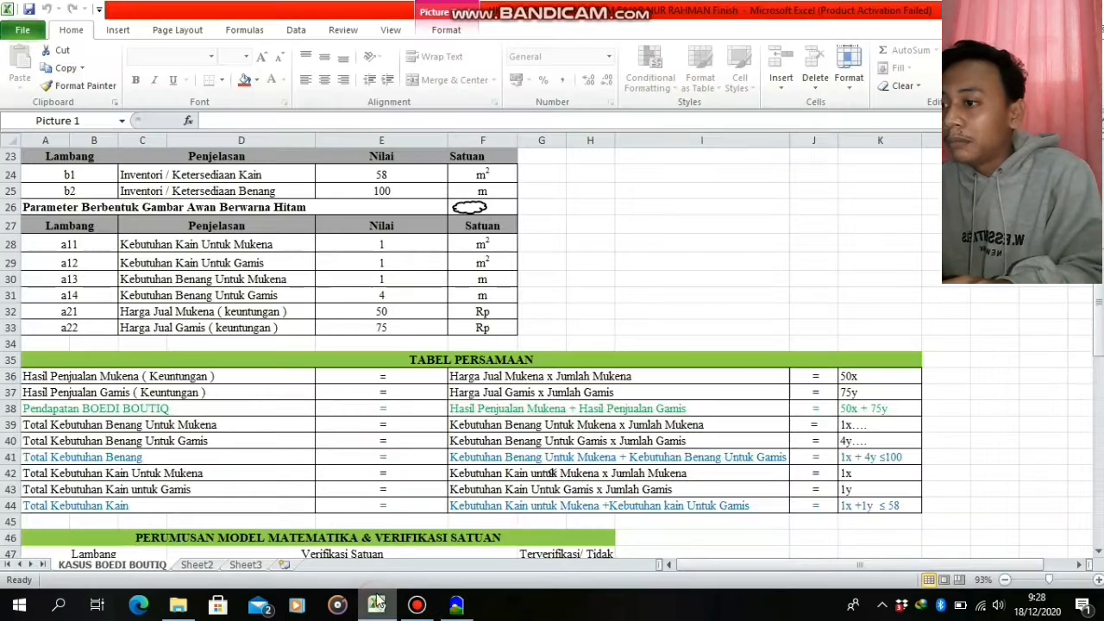
{"action": "left_click", "coordinate": [376, 604]}
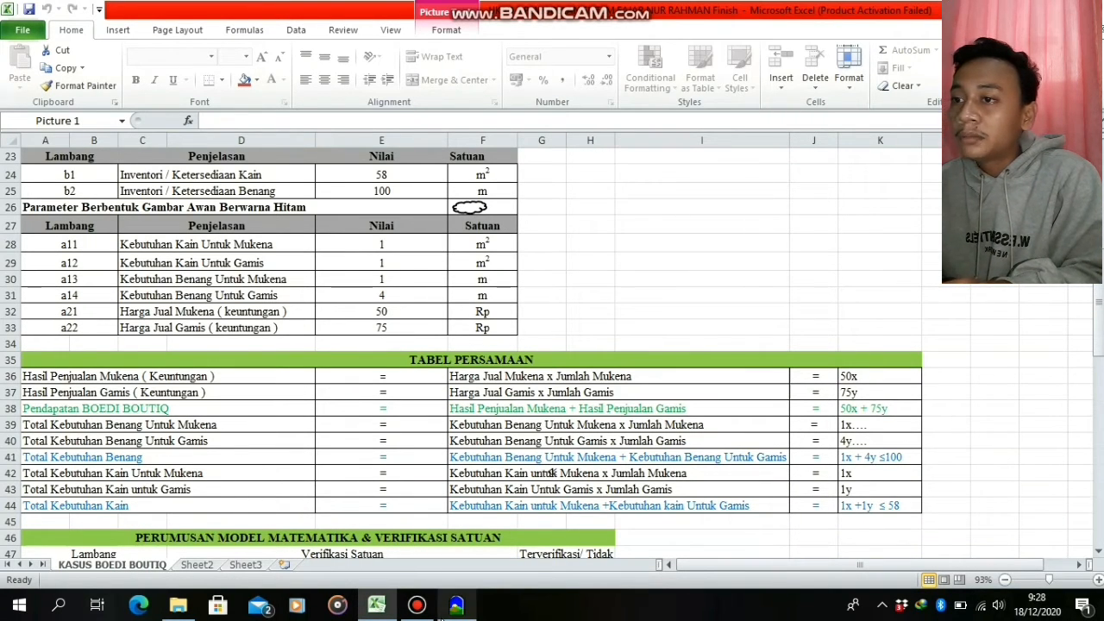
{"action": "left_click", "coordinate": [456, 604]}
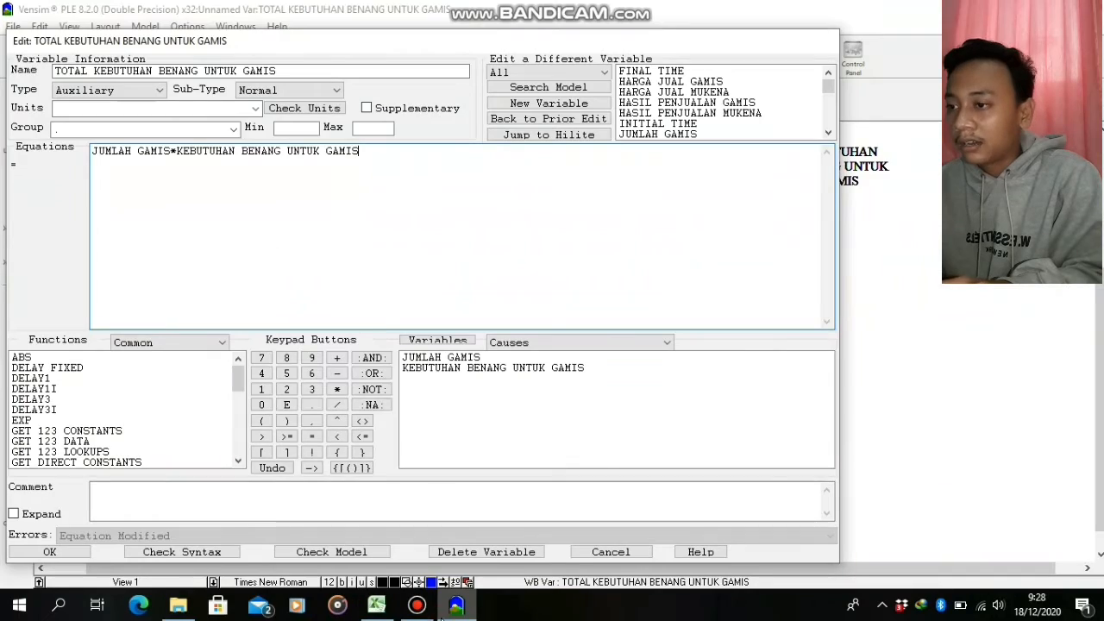
{"action": "left_click", "coordinate": [50, 552]}
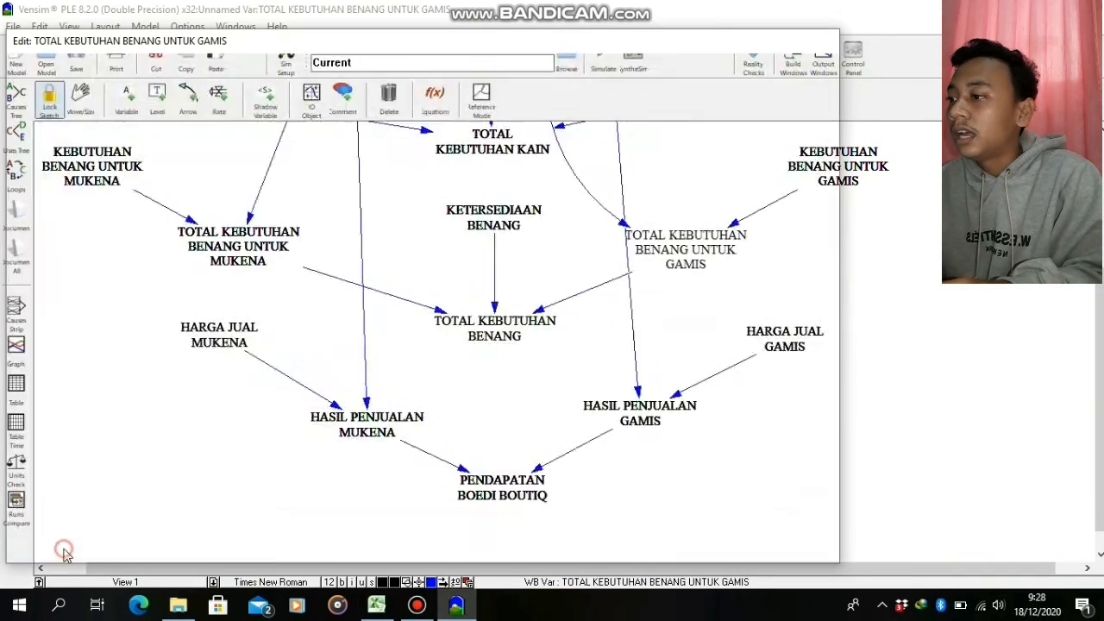
Set the equation of TOTAL KEBUTUHAN BENANG UNTUK MUKENA to KEBUTUHAN BENANG UNTUK MUKENA*JUMLAH MUKENA
{"action": "right_click", "coordinate": [216, 253]}
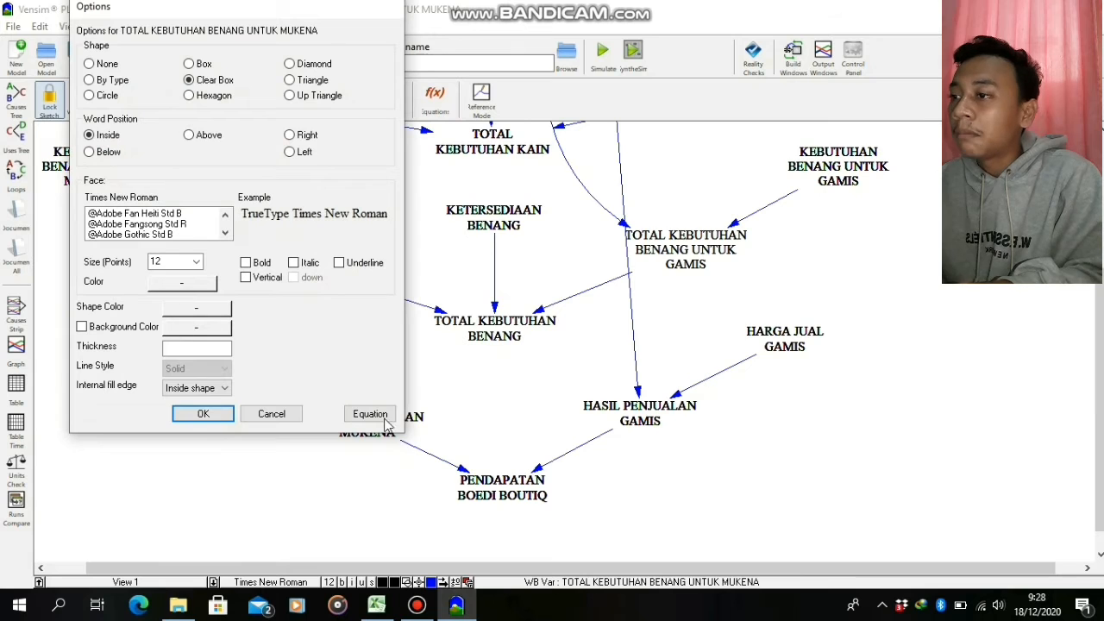
{"action": "left_click", "coordinate": [385, 419]}
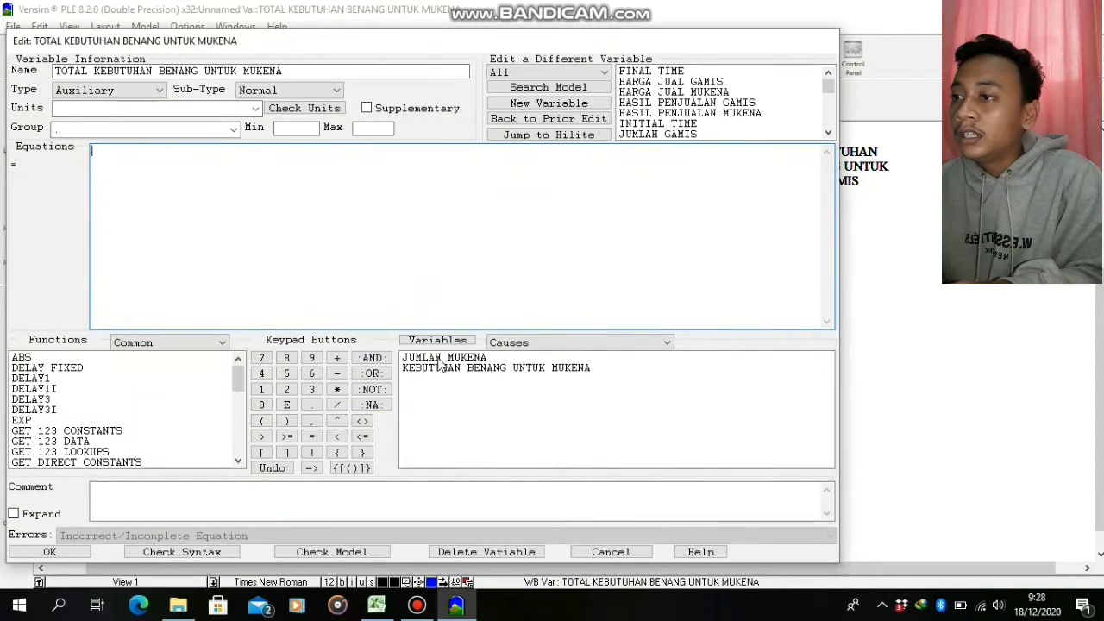
{"action": "left_click", "coordinate": [442, 367]}
{"action": "left_click", "coordinate": [338, 389]}
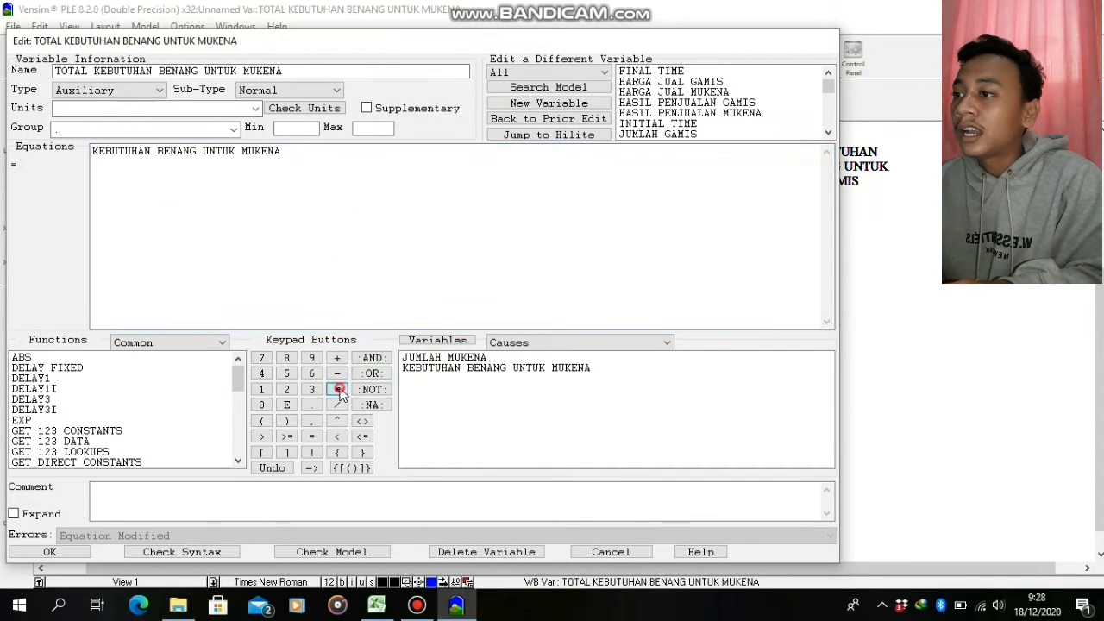
{"action": "left_click", "coordinate": [436, 358]}
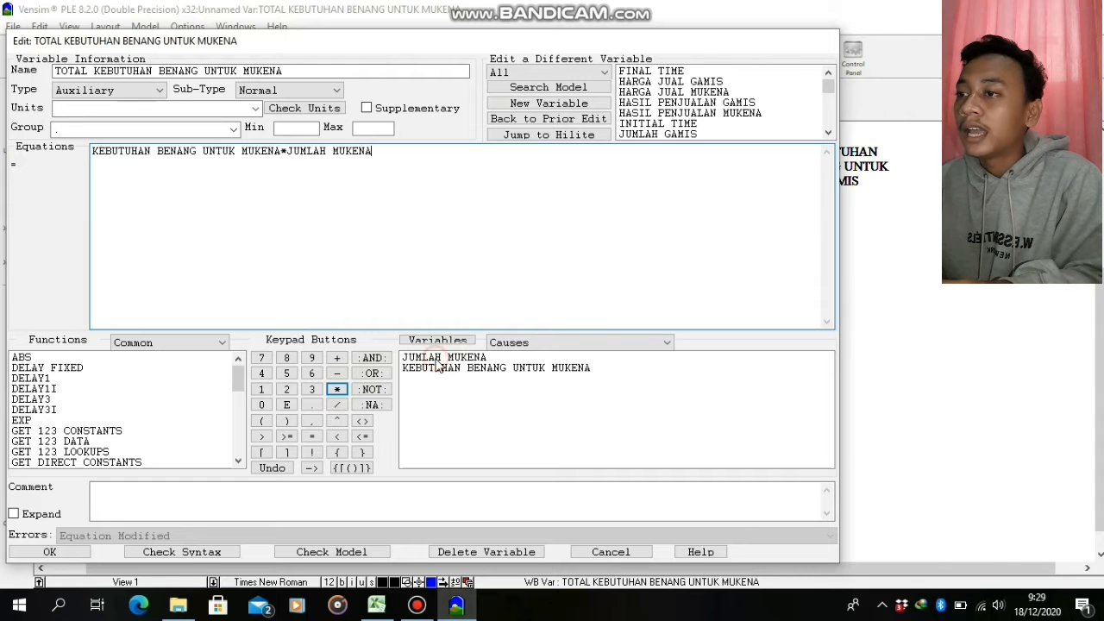
{"action": "left_click", "coordinate": [50, 551]}
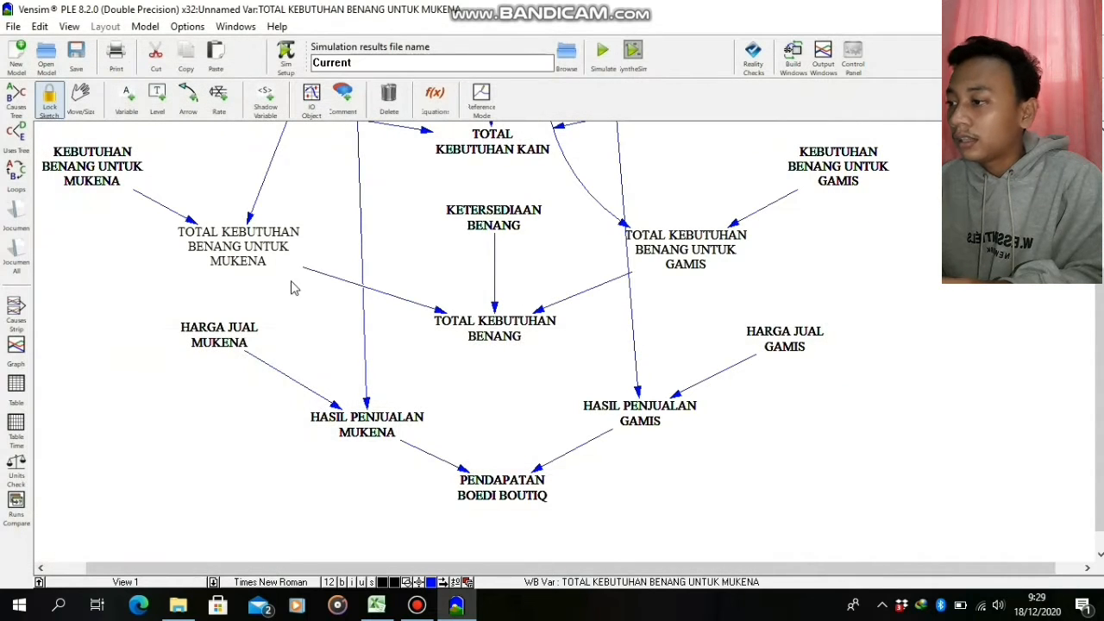
Set the constant KETERSEDIAAN BENANG to 100
{"action": "right_click", "coordinate": [477, 211]}
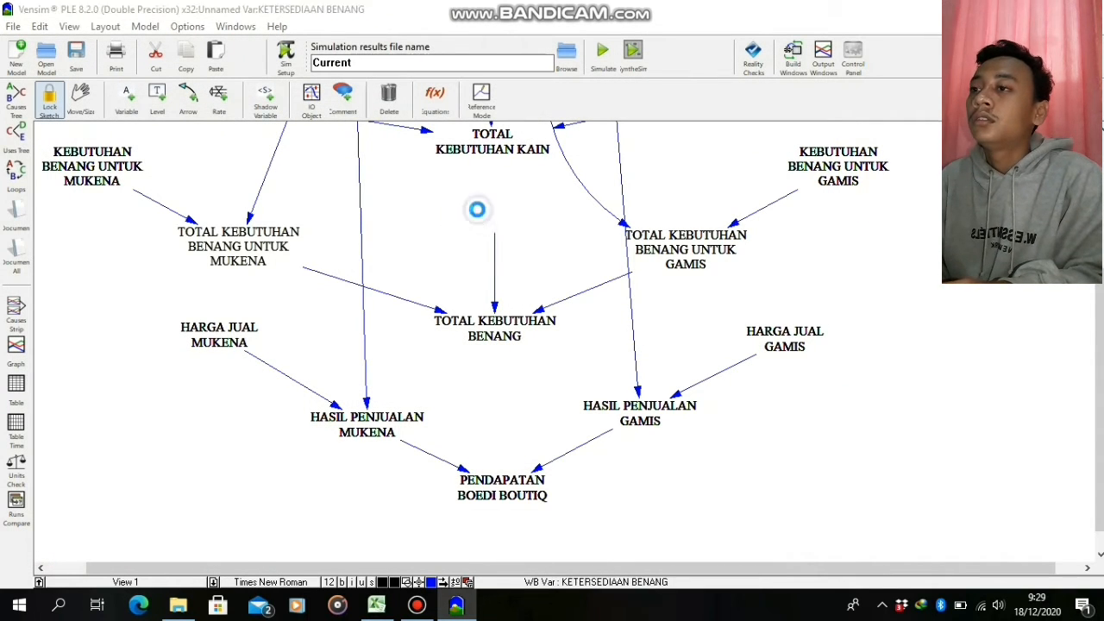
{"action": "left_click", "coordinate": [619, 414]}
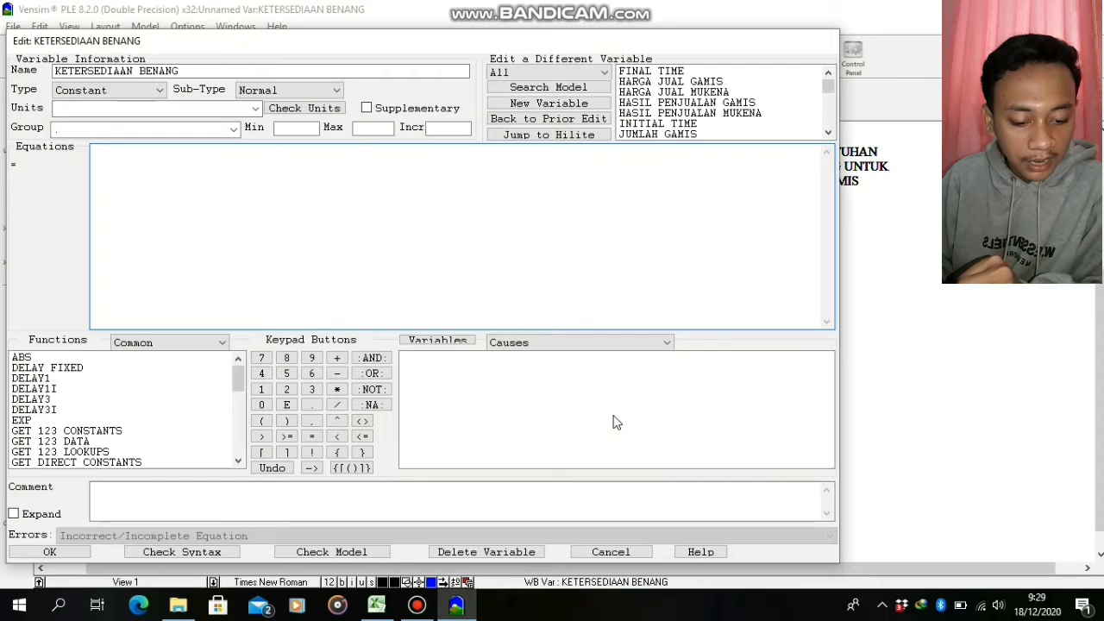
{"action": "type", "text": "100"}
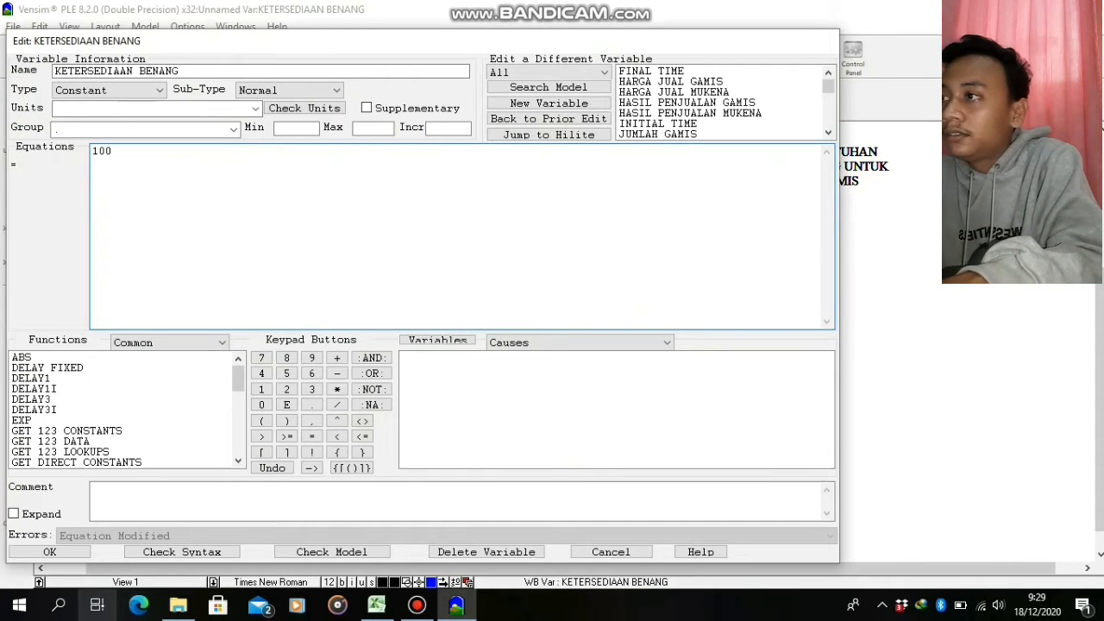
{"action": "left_click", "coordinate": [80, 550]}
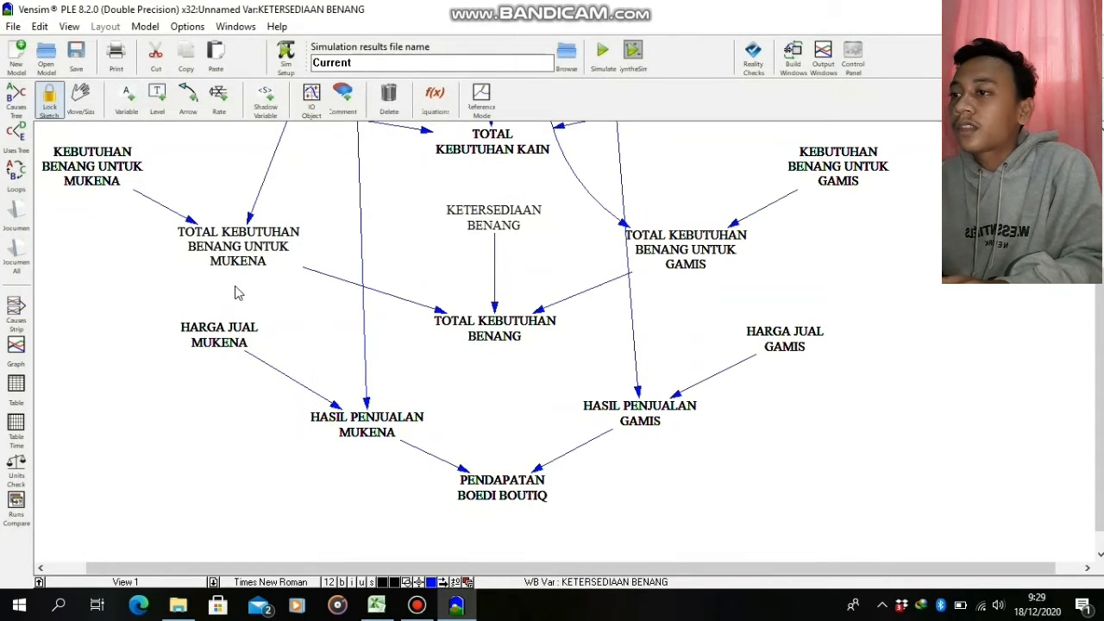
Set the constant KEBUTUHAN BENANG UNTUK MUKENA to 1
{"action": "scroll", "coordinate": [1099, 363], "scroll_direction": "up", "scroll_amount": 4}
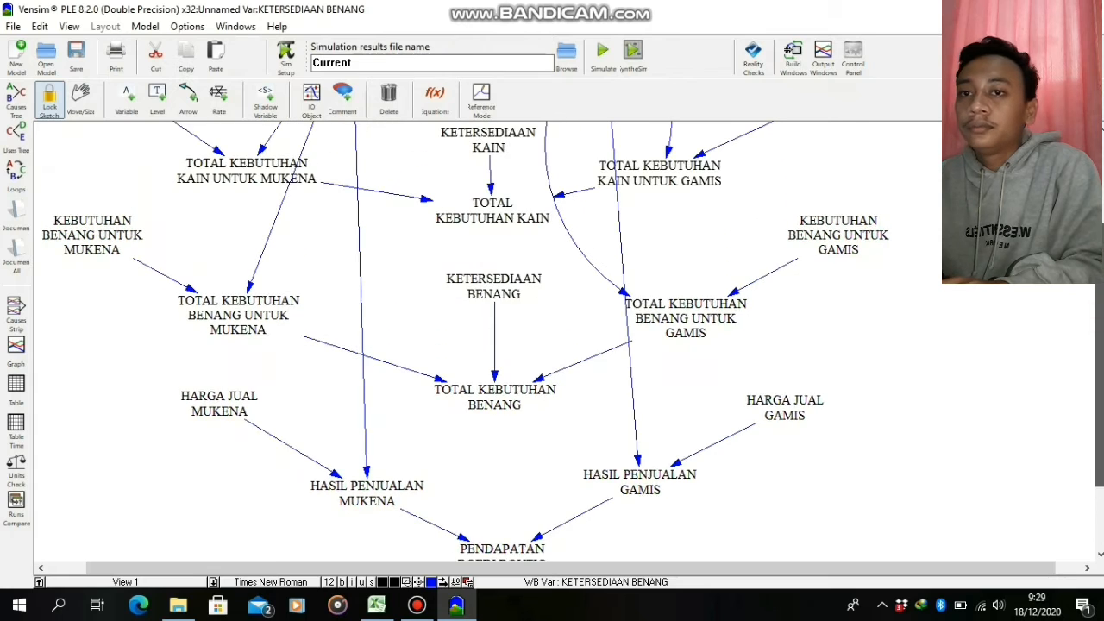
{"action": "right_click", "coordinate": [93, 277]}
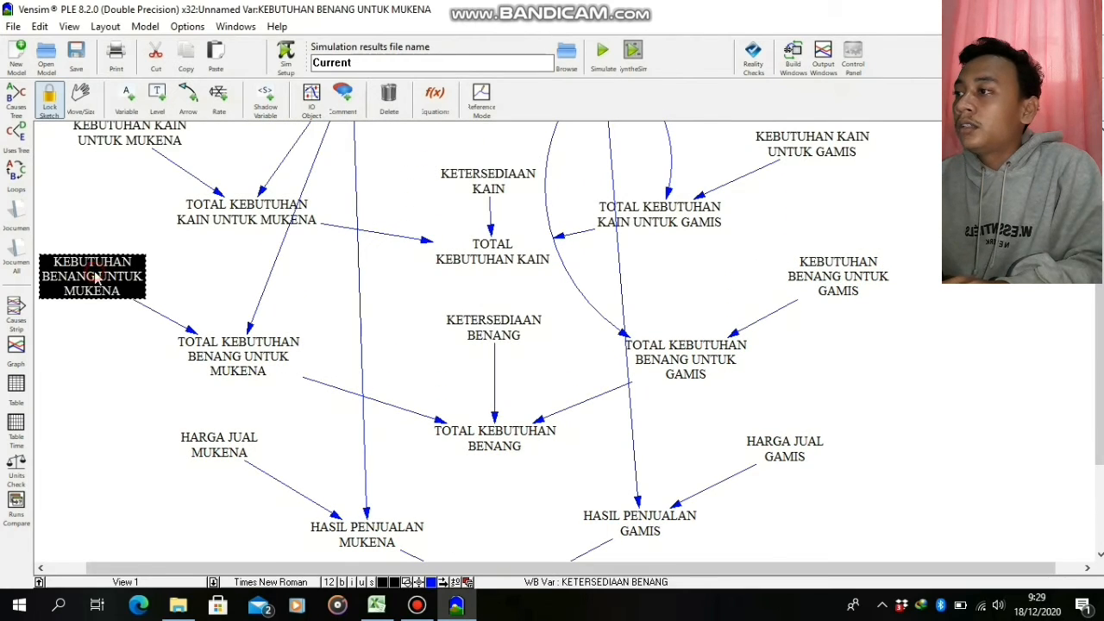
{"action": "left_click", "coordinate": [300, 431]}
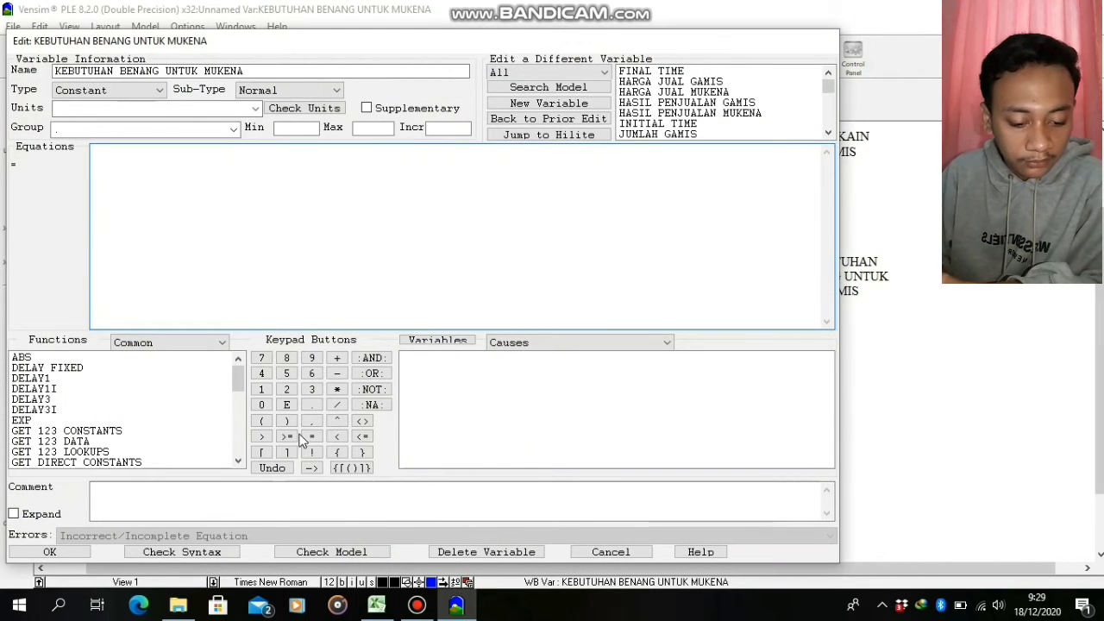
{"action": "type", "text": "1"}
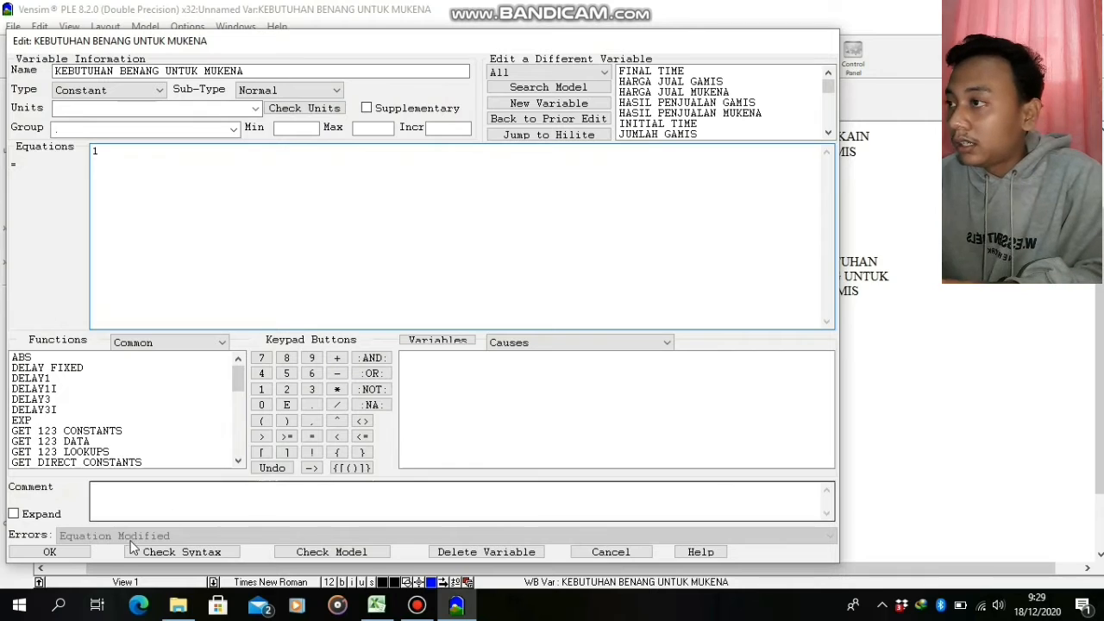
{"action": "left_click", "coordinate": [84, 551]}
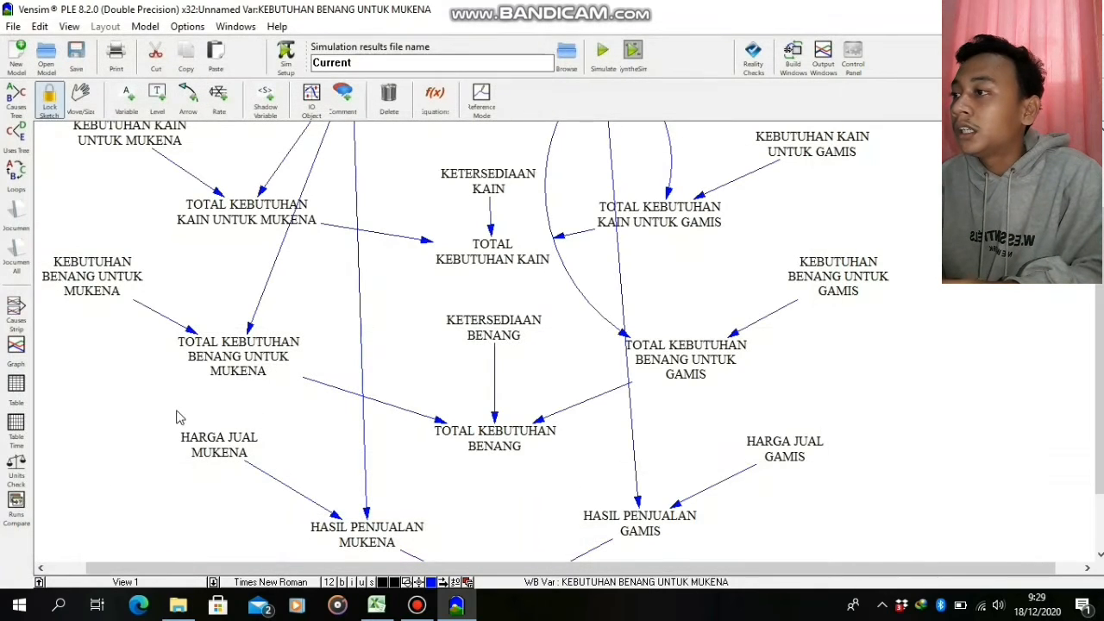
Review the equation defined for TOTAL KEBUTUHAN BENANG UNTUK MUKENA and close its editor
{"action": "right_click", "coordinate": [240, 382]}
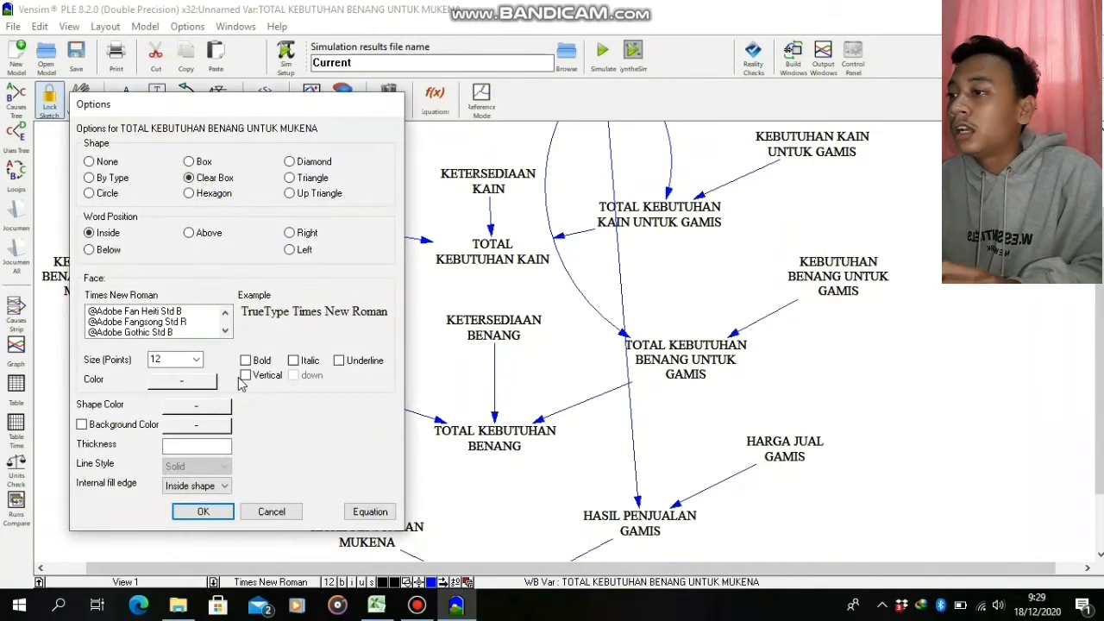
{"action": "left_click", "coordinate": [370, 511]}
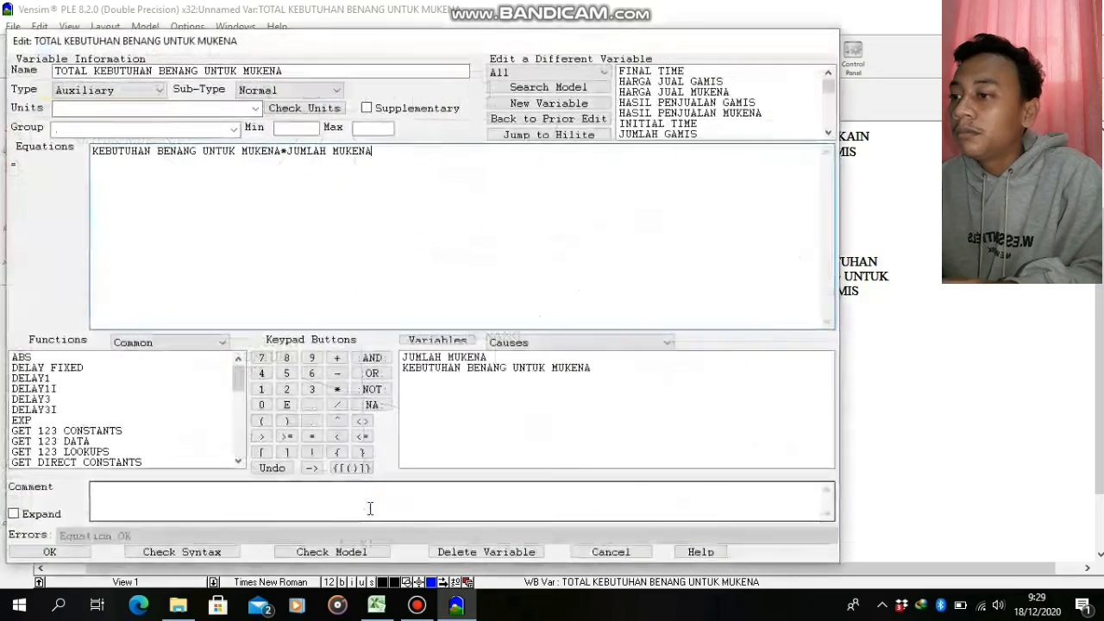
{"action": "left_click", "coordinate": [50, 552]}
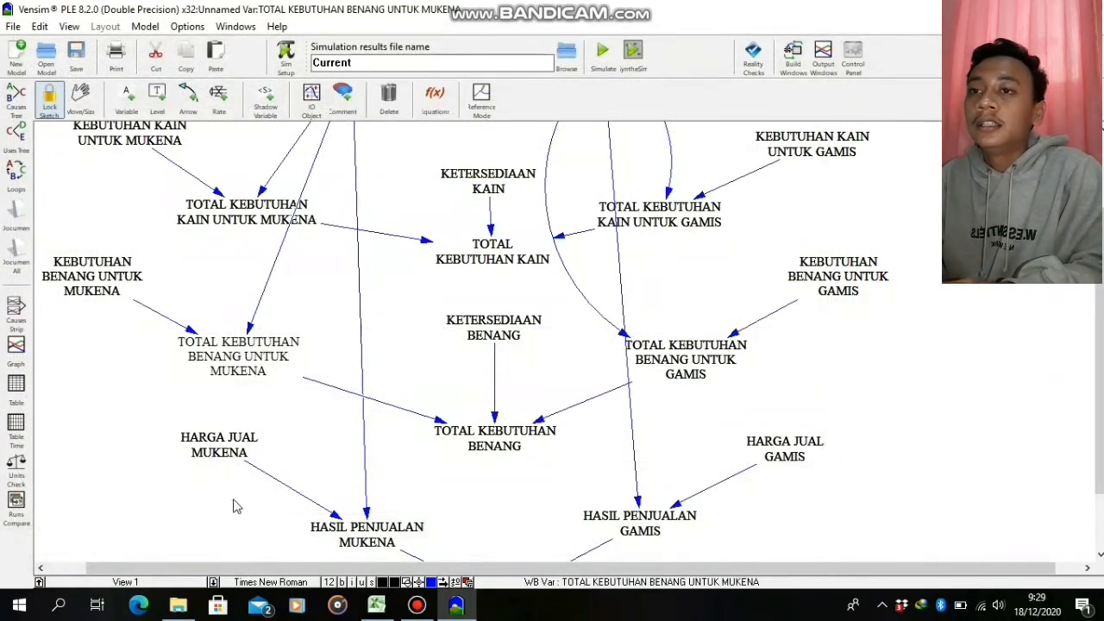
Set the constant KEBUTUHAN BENANG UNTUK GAMIS to 4
{"action": "left_click", "coordinate": [841, 279]}
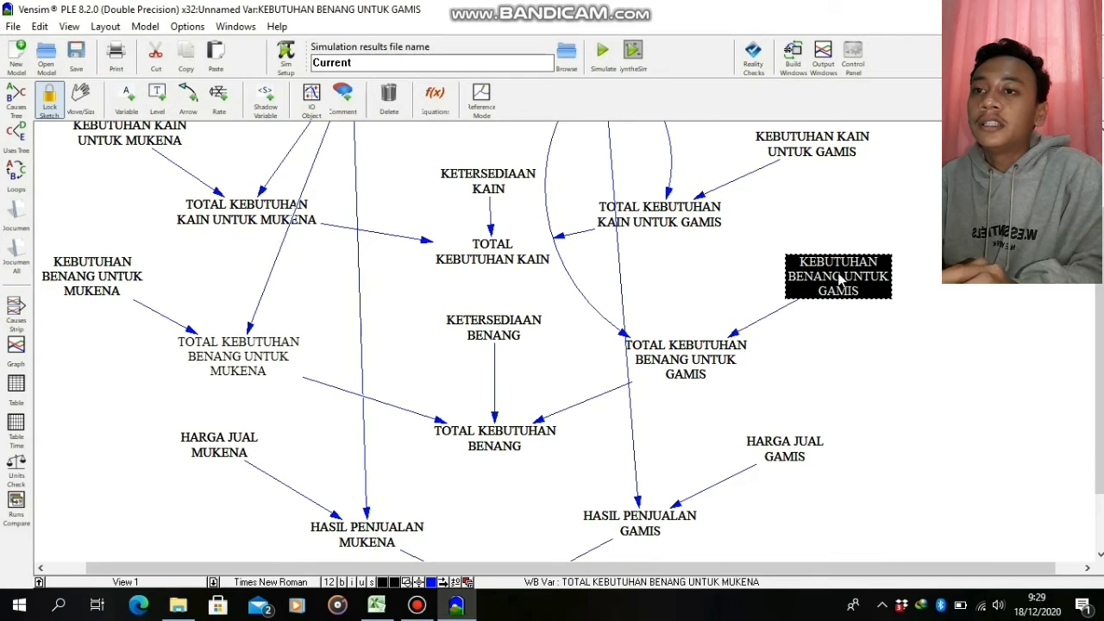
{"action": "right_click", "coordinate": [834, 277]}
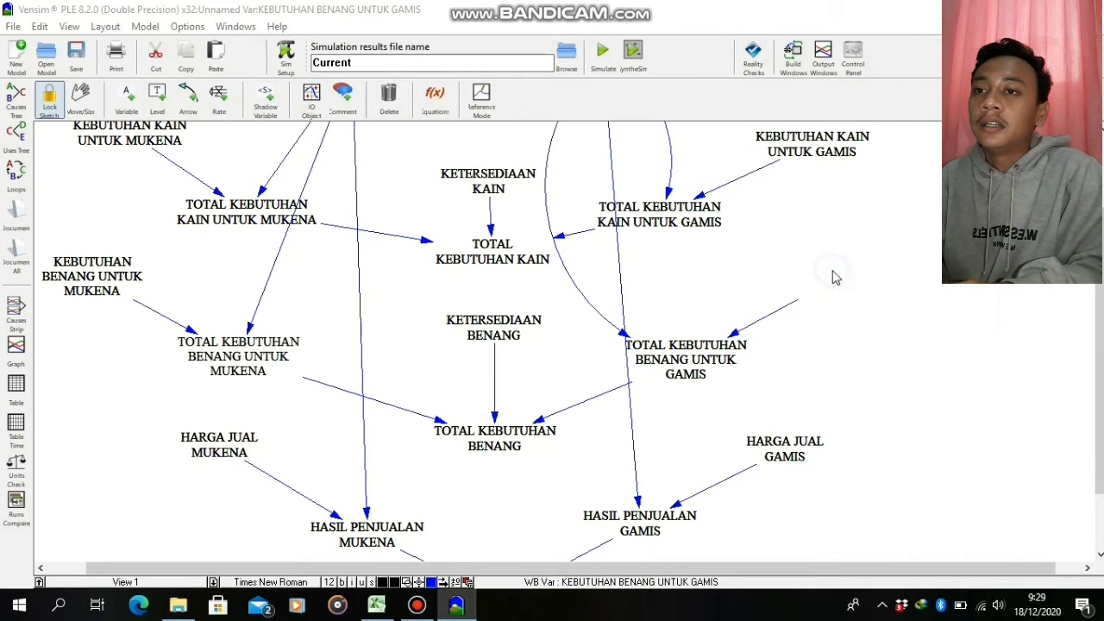
{"action": "left_click", "coordinate": [971, 433]}
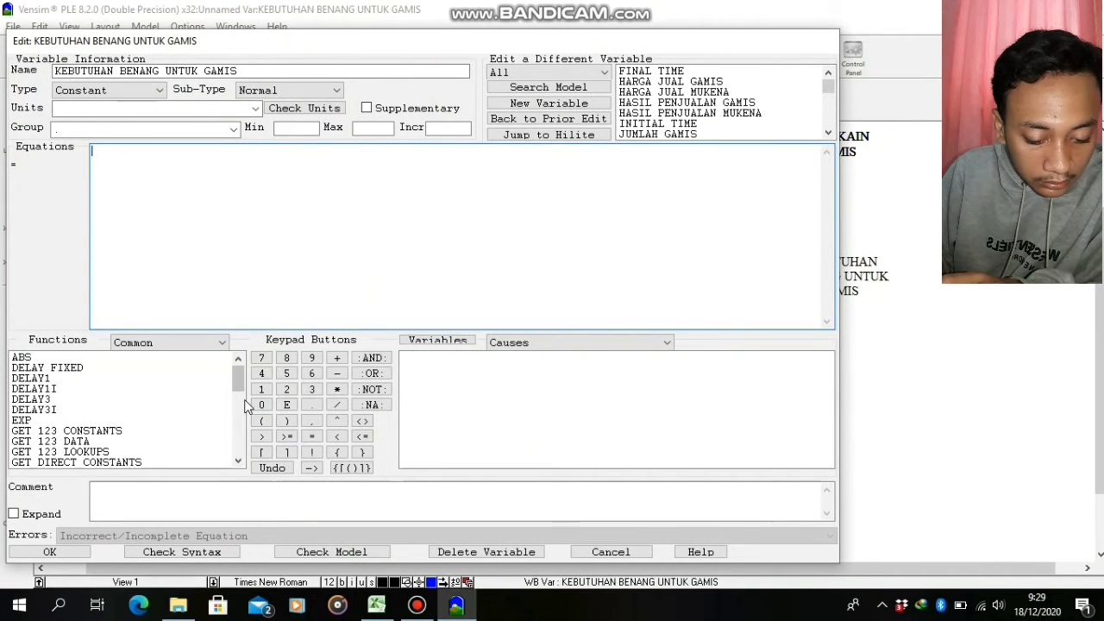
{"action": "type", "text": "4"}
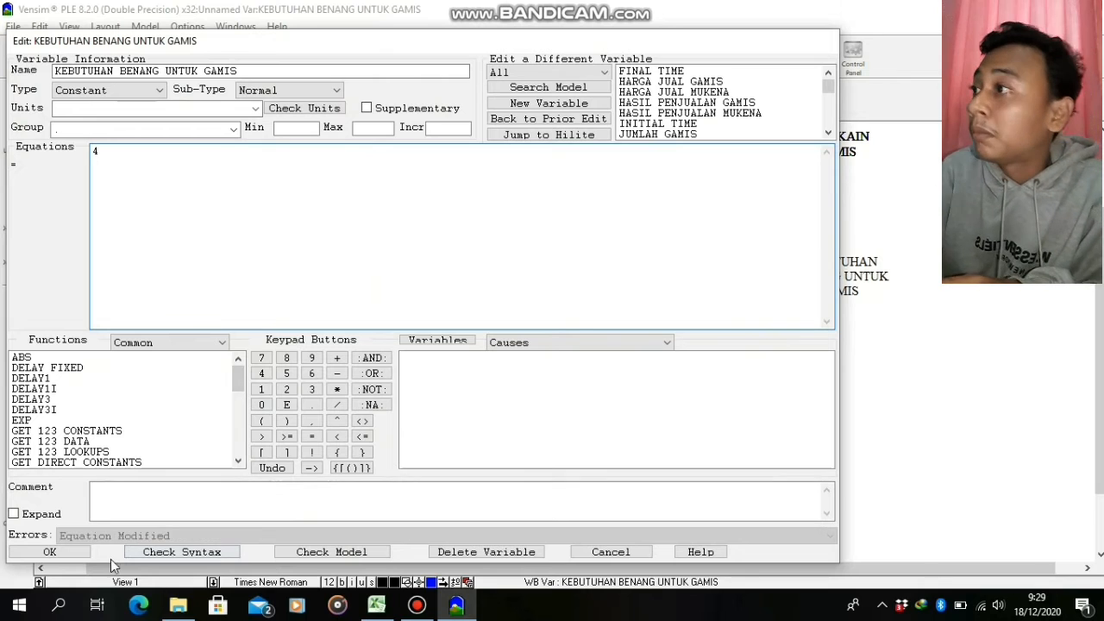
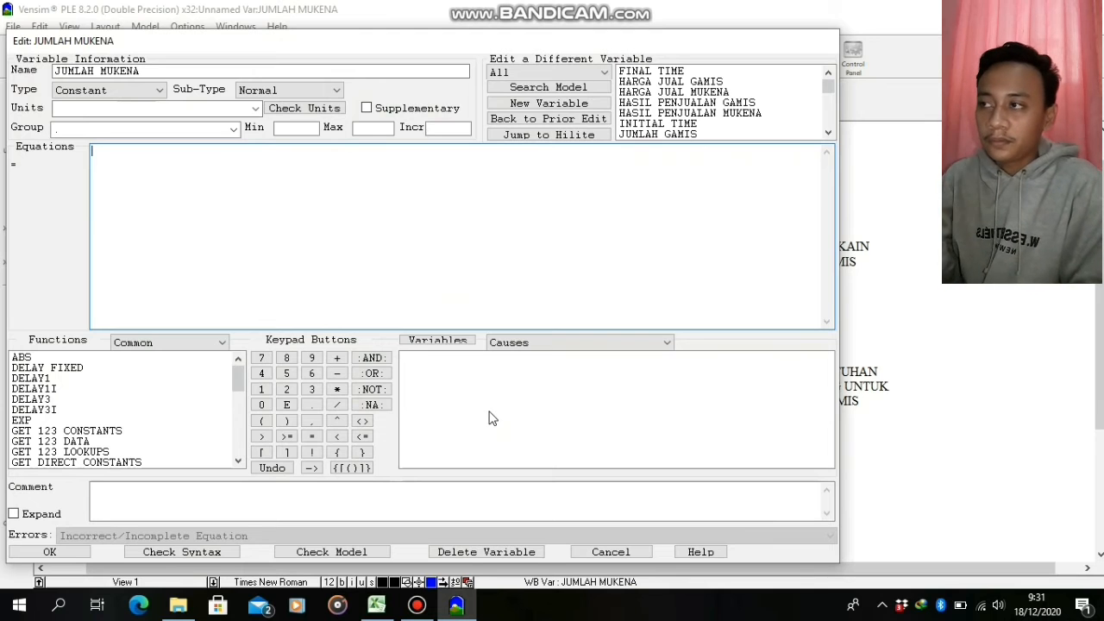
Set the constant JUMLAH MUKENA to 1
{"action": "type", "text": "1"}
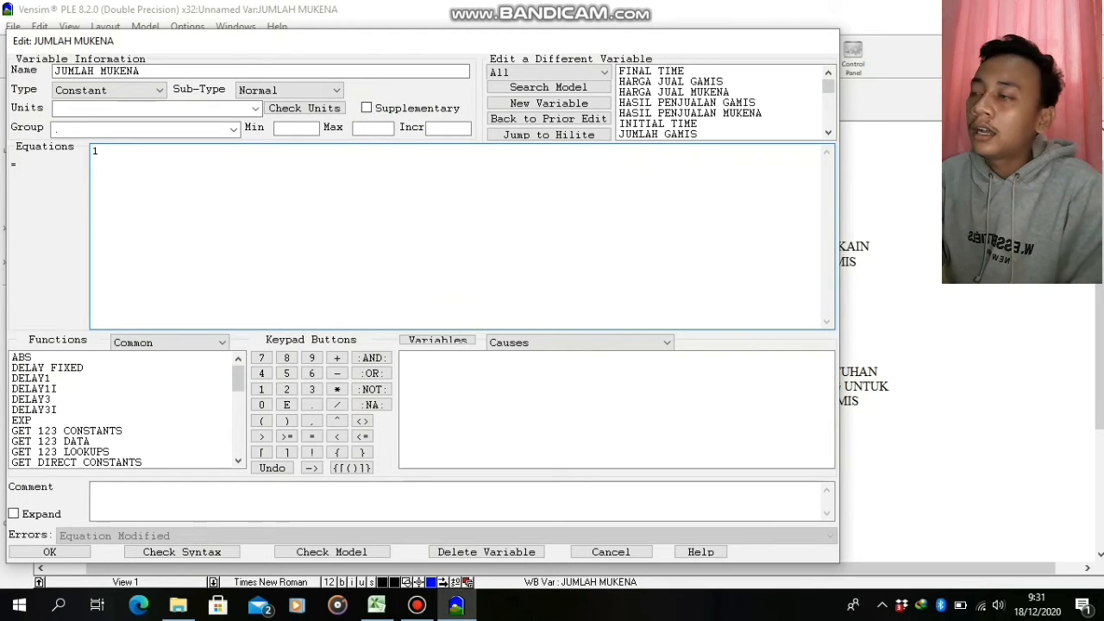
{"action": "left_click", "coordinate": [75, 551]}
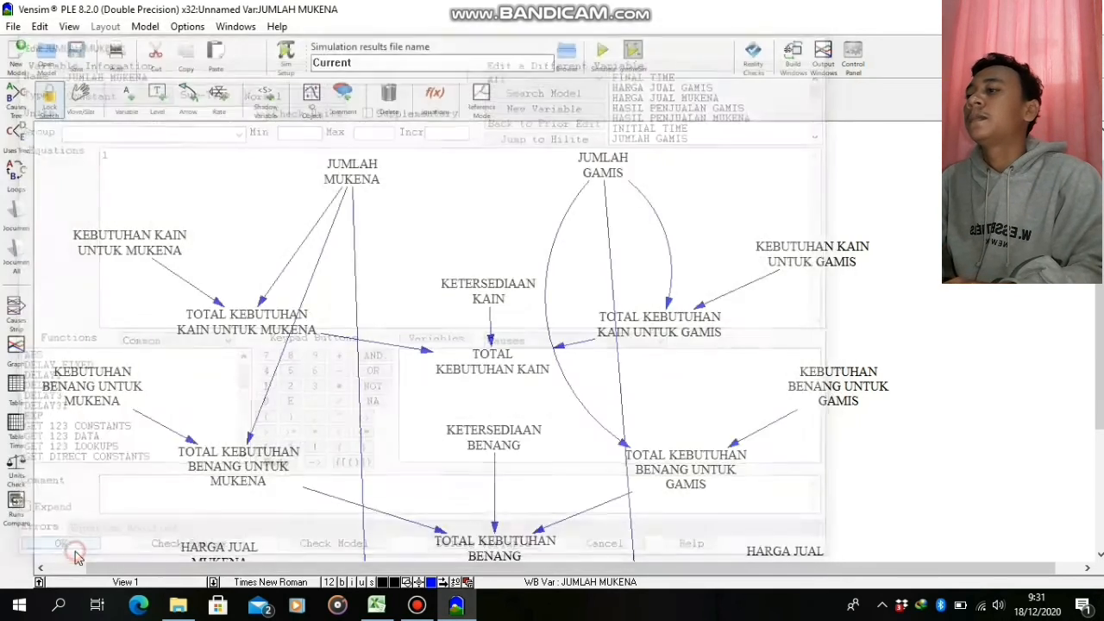
Set the constant JUMLAH GAMIS to 1
{"action": "right_click", "coordinate": [697, 175]}
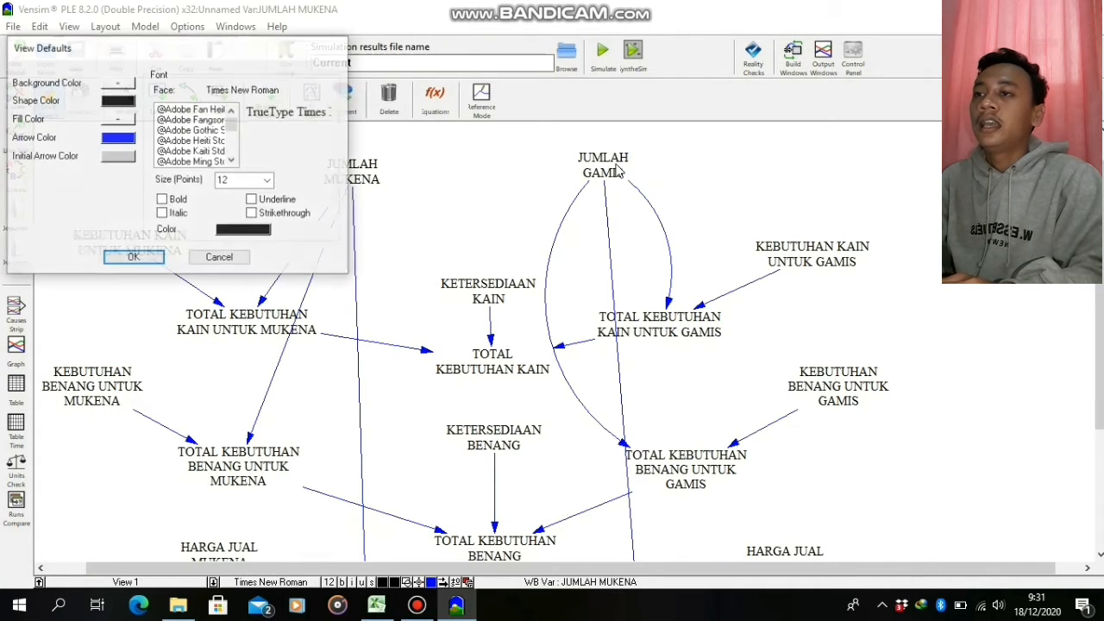
{"action": "left_click", "coordinate": [219, 257]}
{"action": "right_click", "coordinate": [602, 165]}
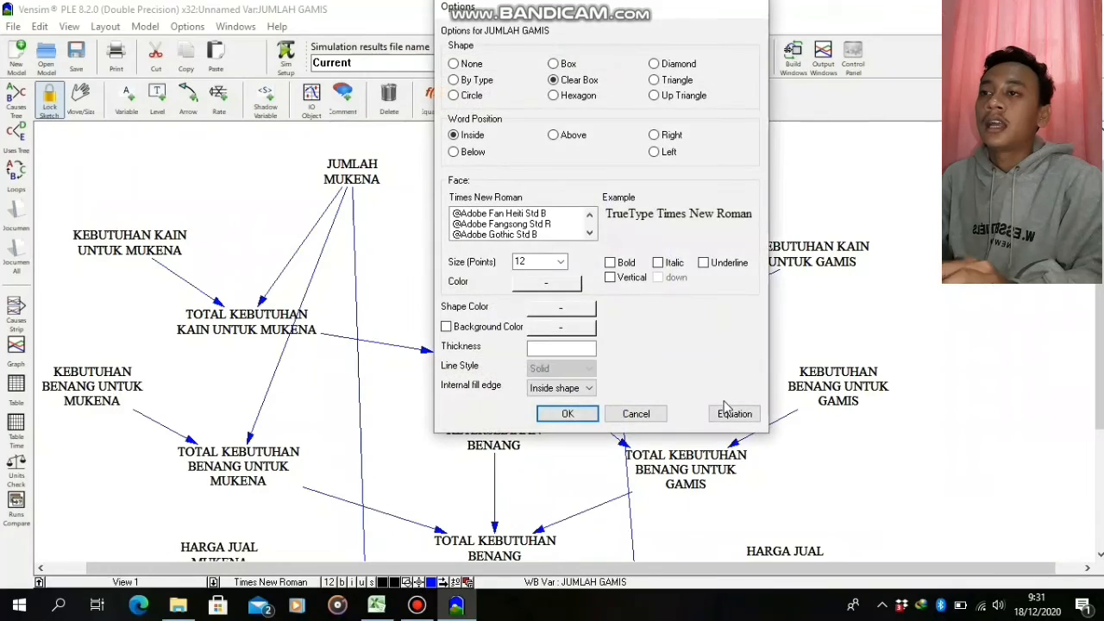
{"action": "left_click", "coordinate": [731, 411]}
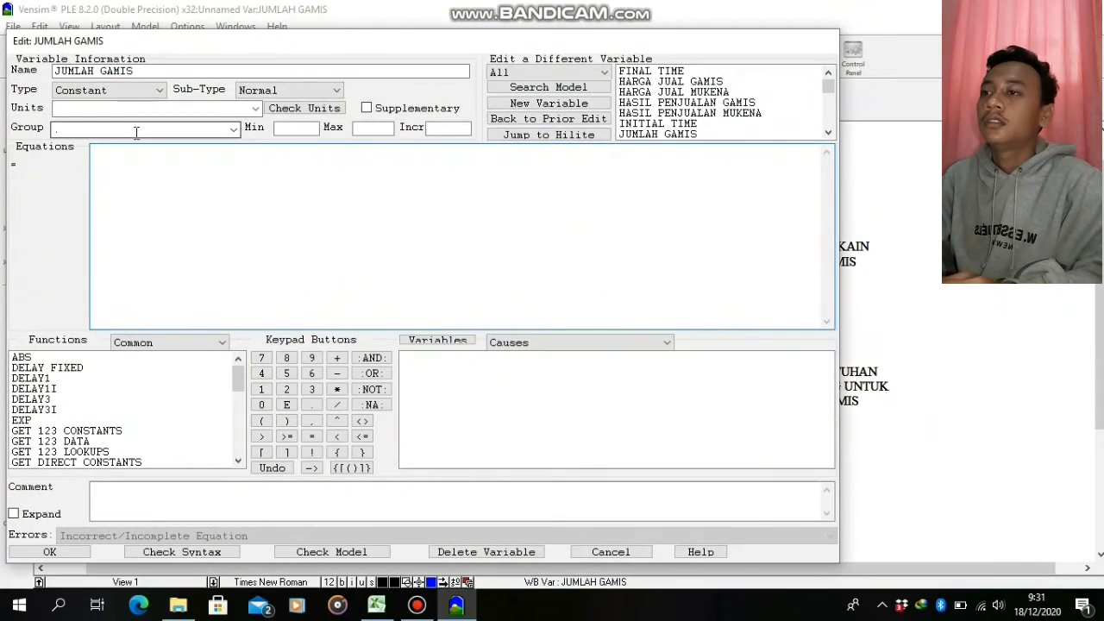
{"action": "type", "text": "1"}
{"action": "left_click", "coordinate": [52, 552]}
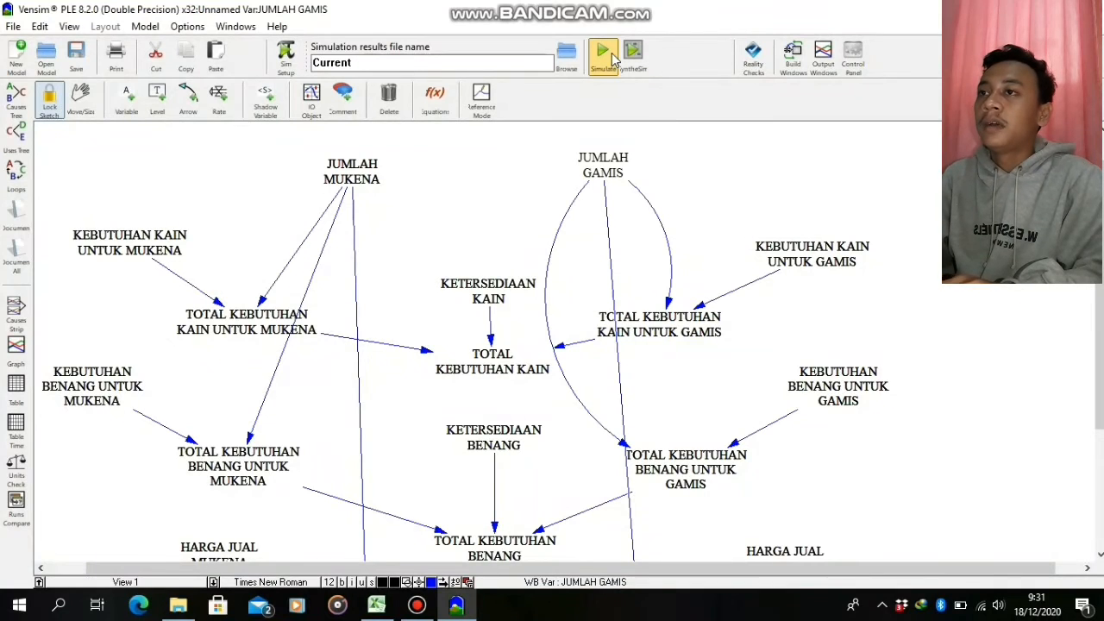
Try to simulate the model, choose to correct its errors, and set the constant KETERSEDIAAN KAIN to 58
{"action": "left_click", "coordinate": [607, 56]}
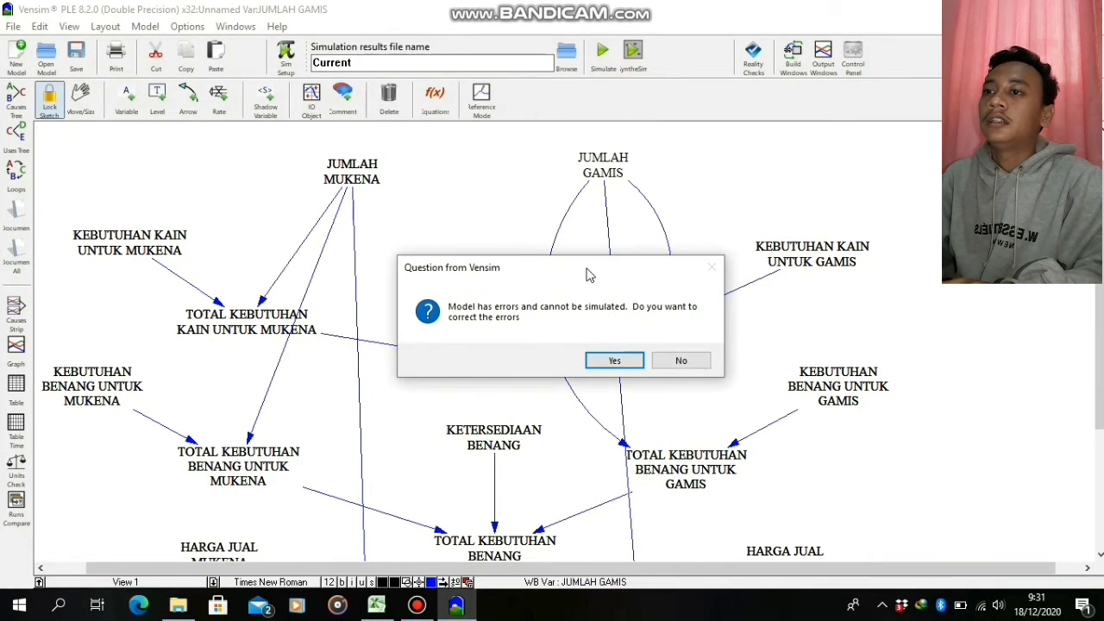
{"action": "left_click", "coordinate": [623, 361]}
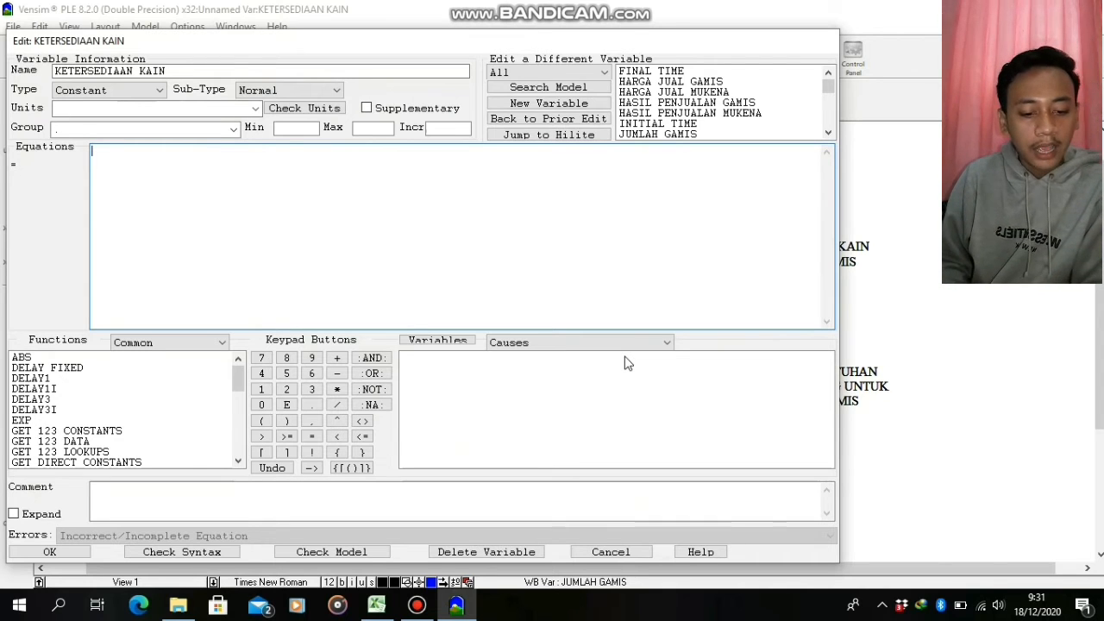
{"action": "type", "text": "5"}
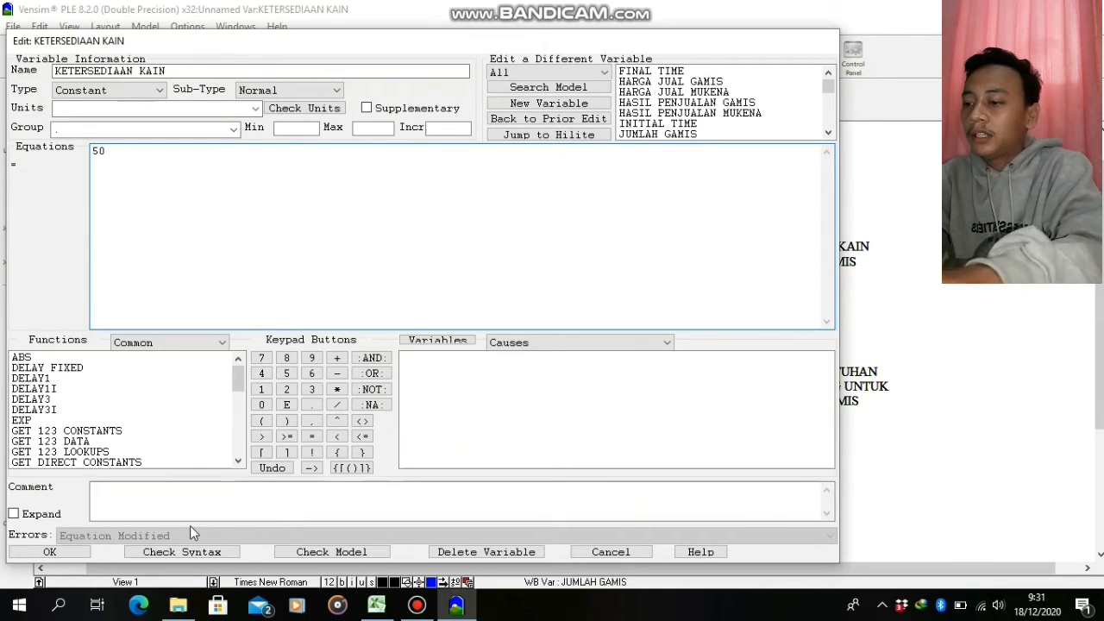
{"action": "type", "text": "8"}
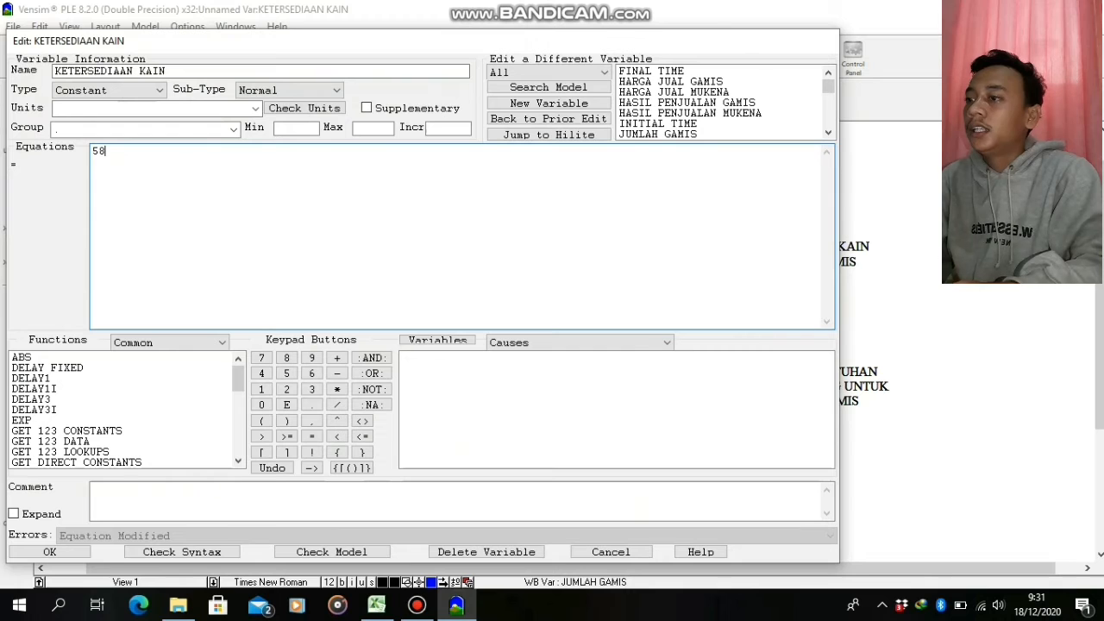
{"action": "left_click", "coordinate": [69, 550]}
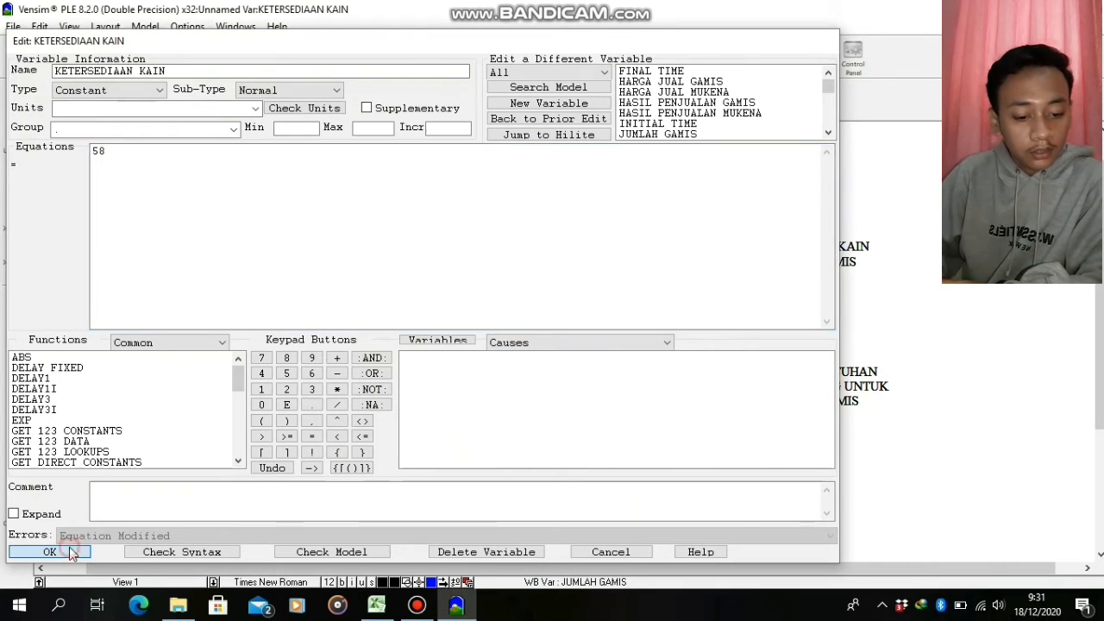
{"action": "left_click", "coordinate": [603, 56]}
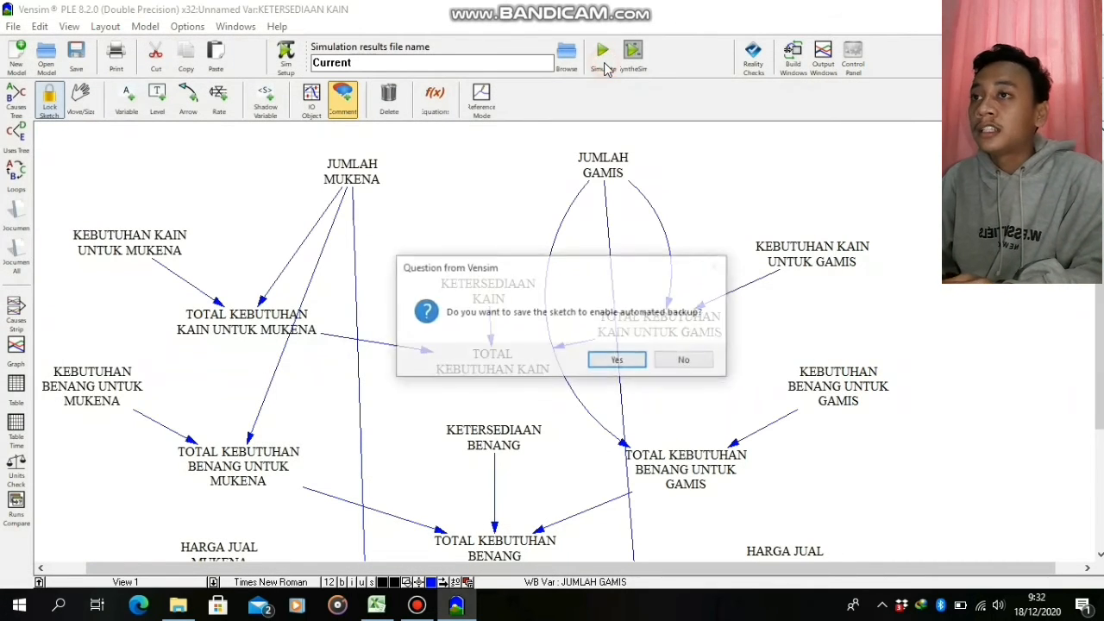
{"action": "left_click", "coordinate": [672, 362]}
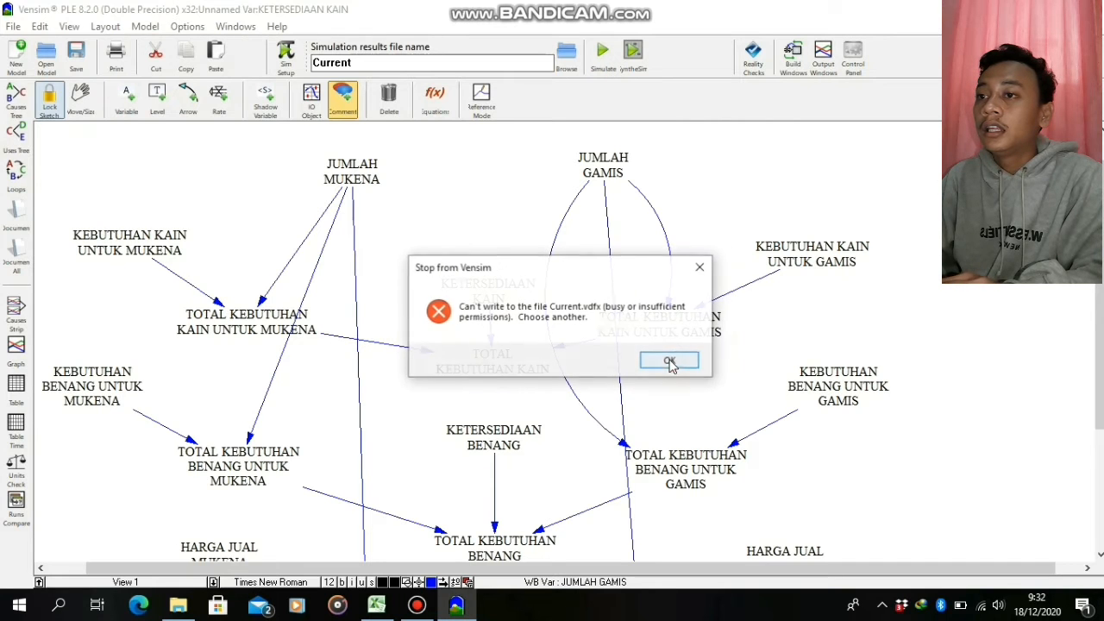
{"action": "left_click", "coordinate": [656, 367]}
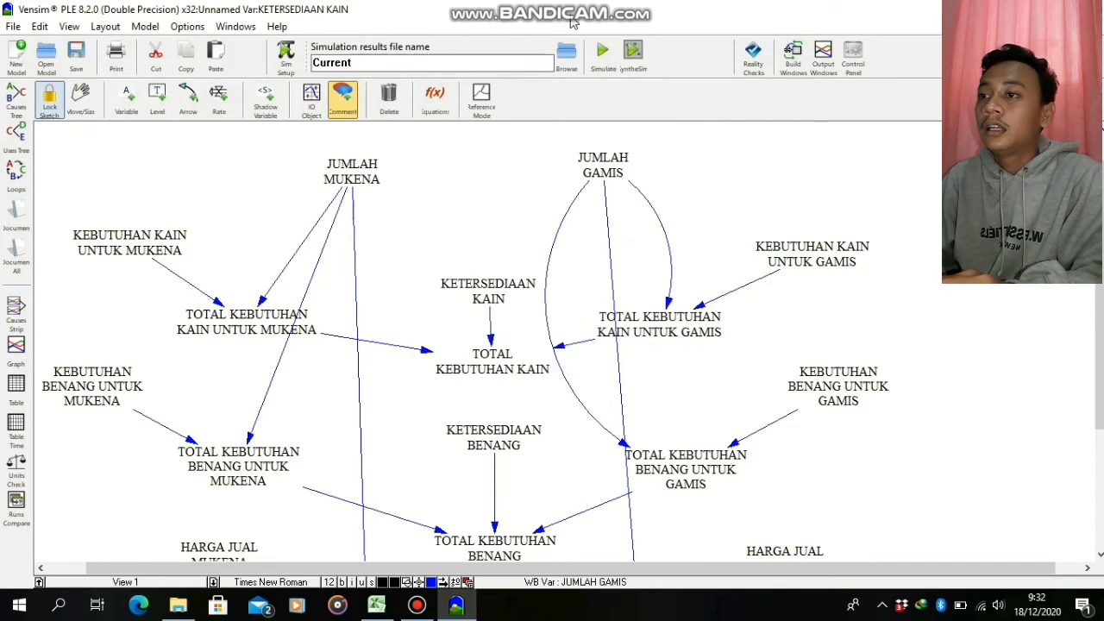
{"action": "left_click", "coordinate": [599, 63]}
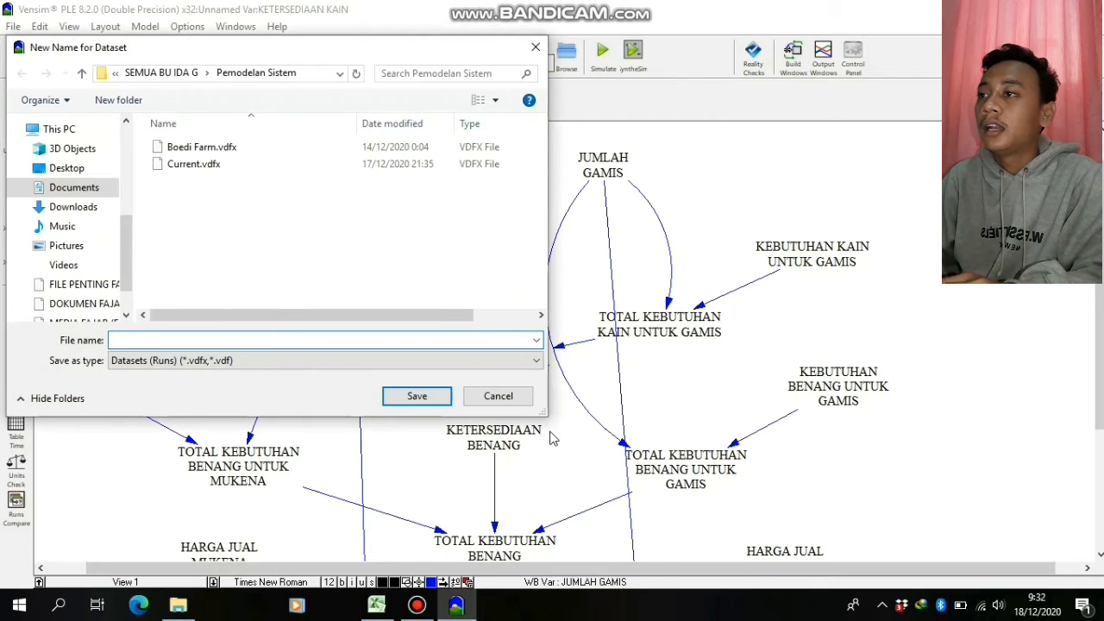
{"action": "left_click", "coordinate": [509, 397]}
Simulate the model and save the results dataset under the new name VENSIM BOEDI DOUTIQ
{"action": "left_click", "coordinate": [602, 71]}
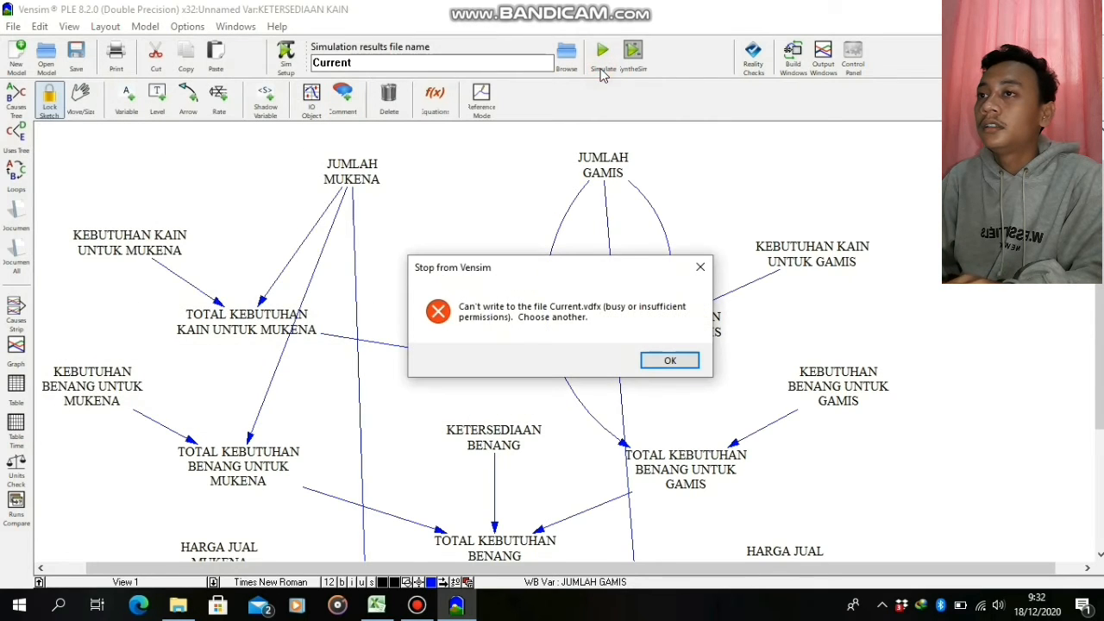
{"action": "left_click", "coordinate": [652, 363]}
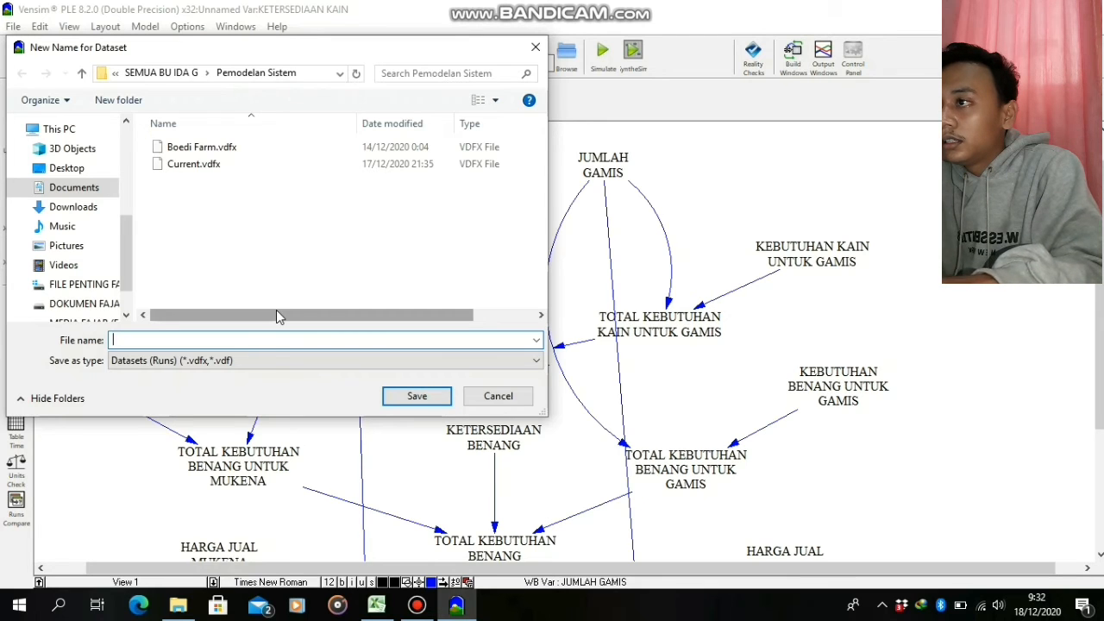
{"action": "type", "text": "VENSIM"}
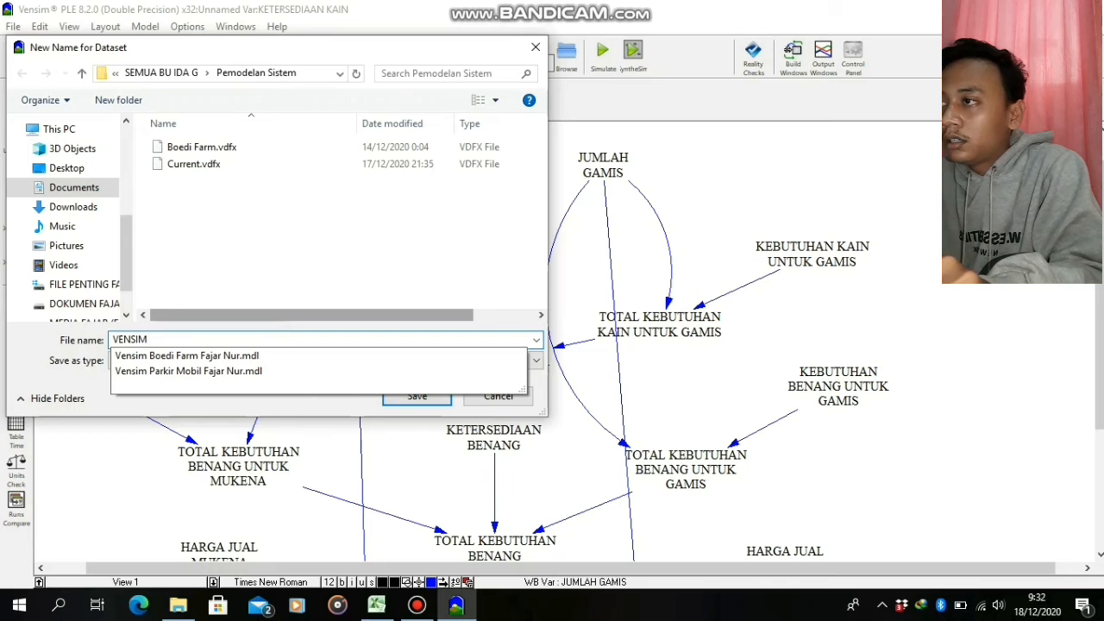
{"action": "type", "text": " BOEDI"}
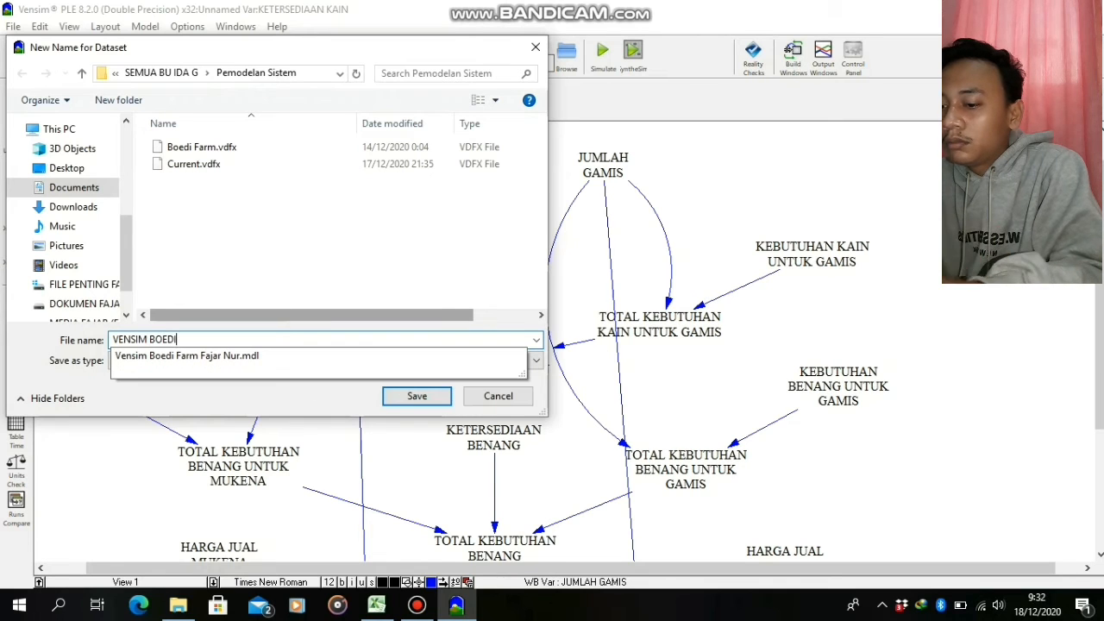
{"action": "type", "text": " D"}
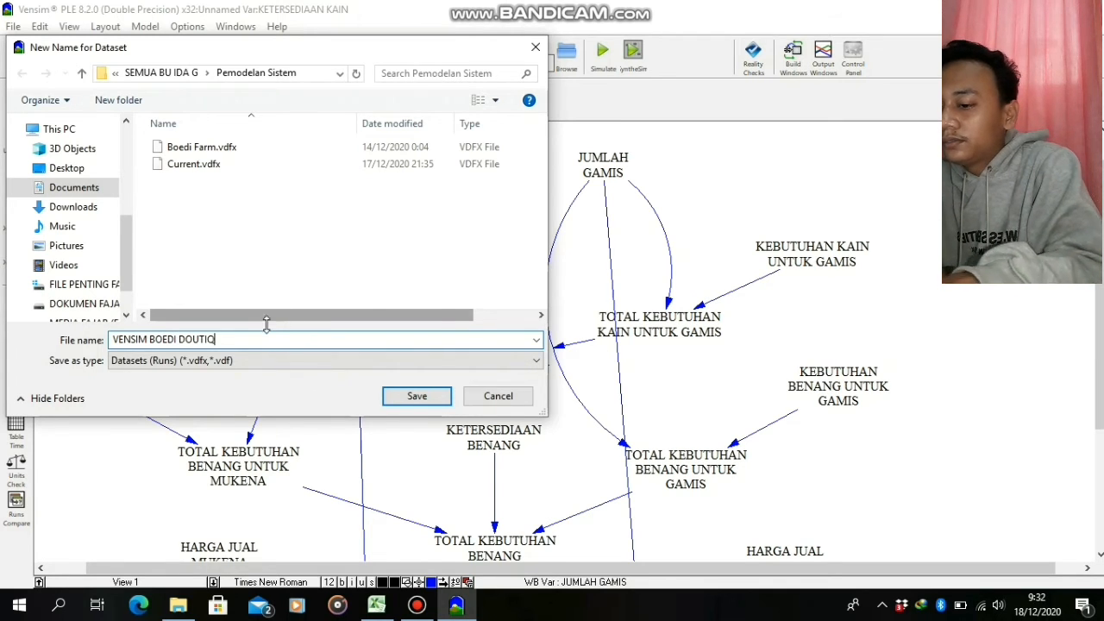
{"action": "type", "text": "OUTIQ"}
{"action": "left_click", "coordinate": [406, 396]}
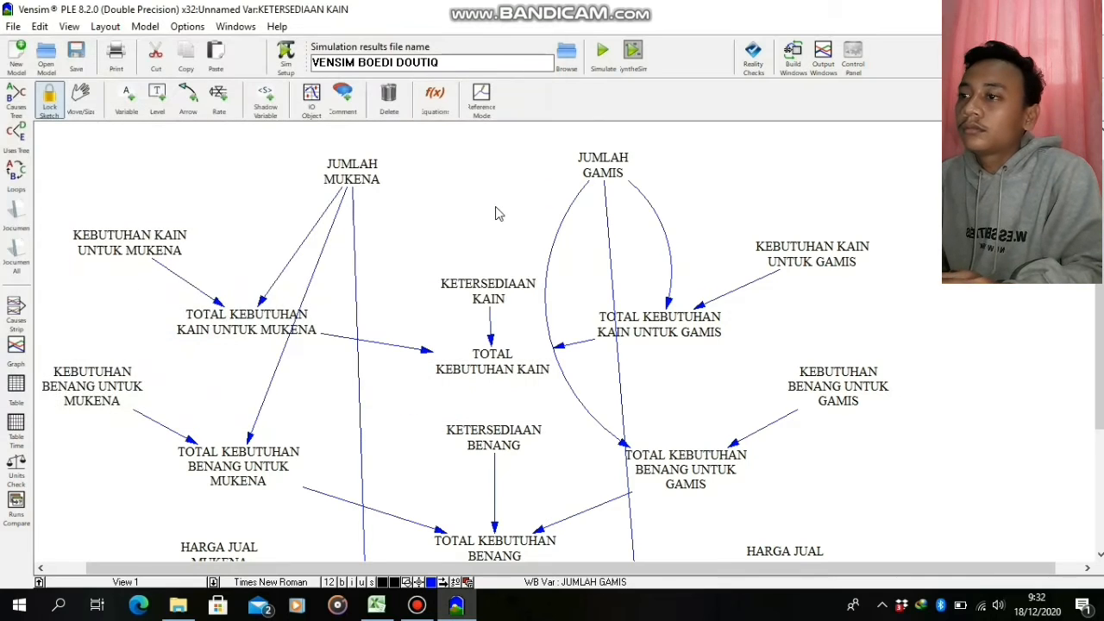
{"action": "left_click", "coordinate": [603, 54]}
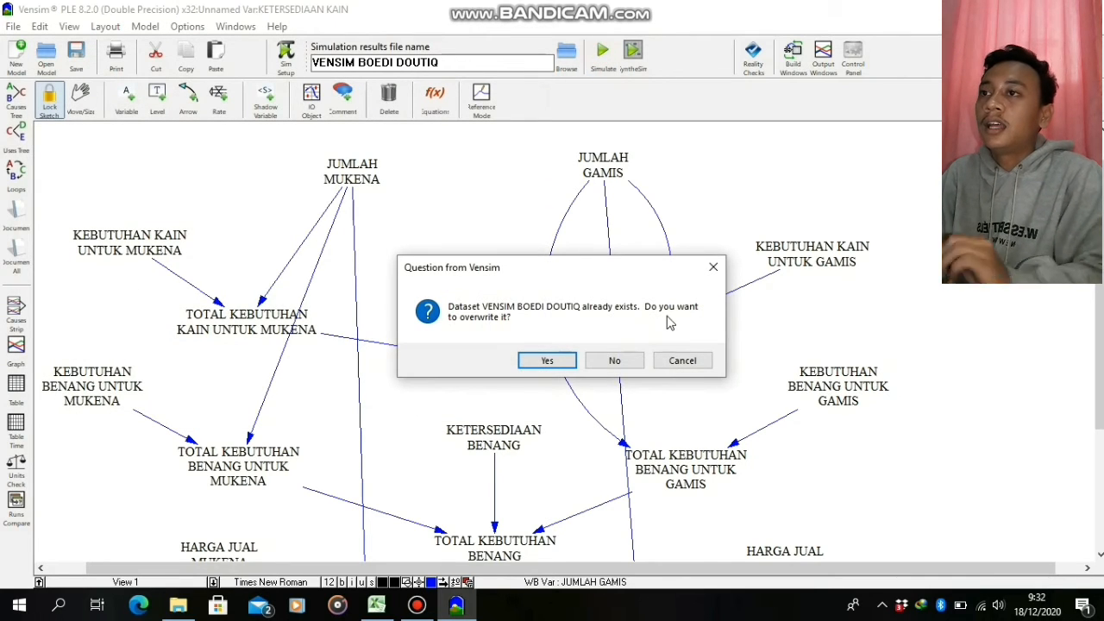
{"action": "left_click", "coordinate": [623, 362]}
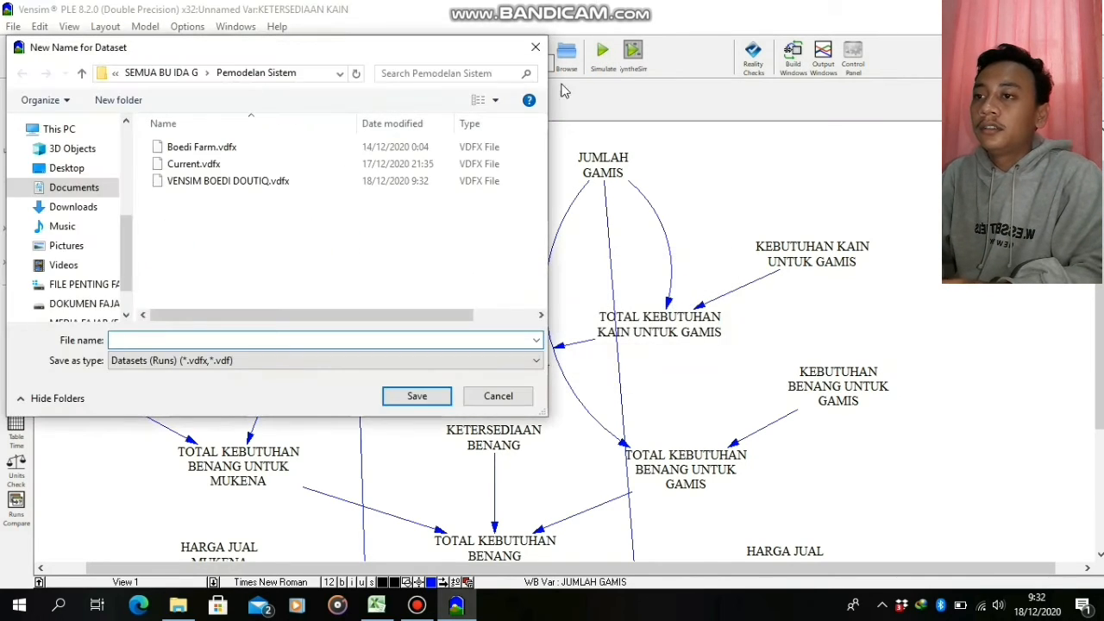
{"action": "left_click", "coordinate": [535, 47]}
Rerun the simulation, overwriting the existing VENSIM BOEDI DOUTIQ dataset
{"action": "left_click", "coordinate": [603, 53]}
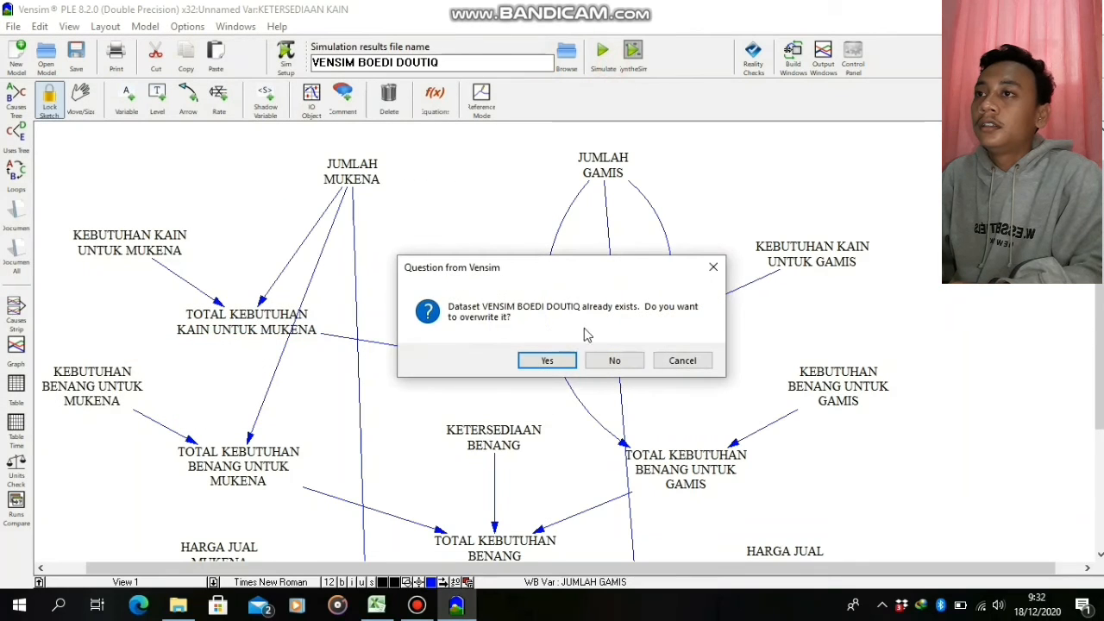
{"action": "left_click", "coordinate": [561, 361]}
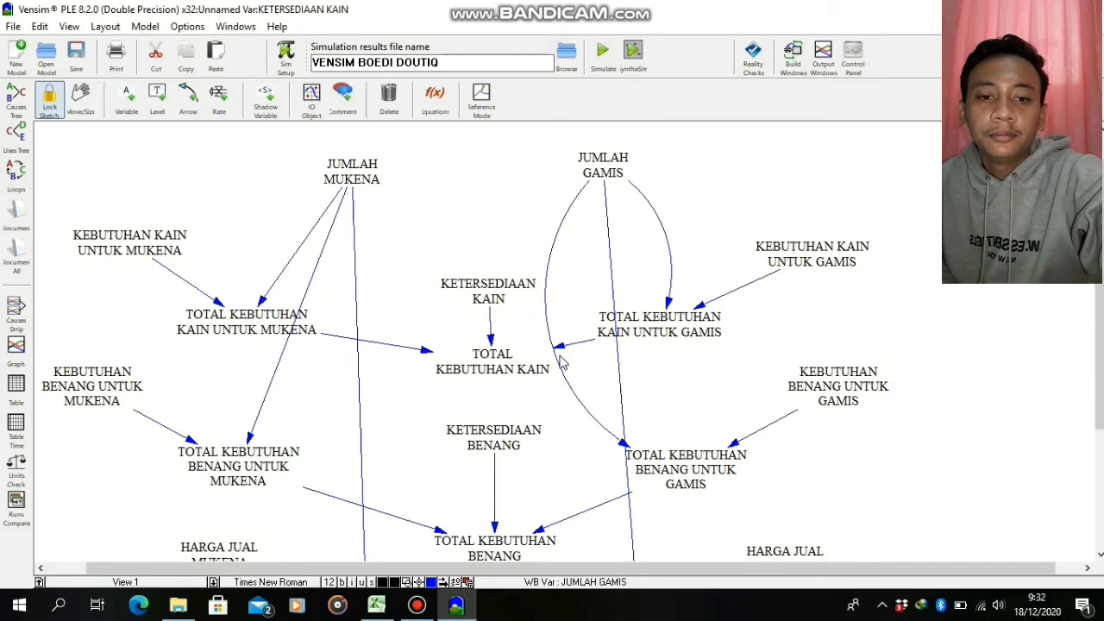
{"action": "left_click", "coordinate": [763, 167]}
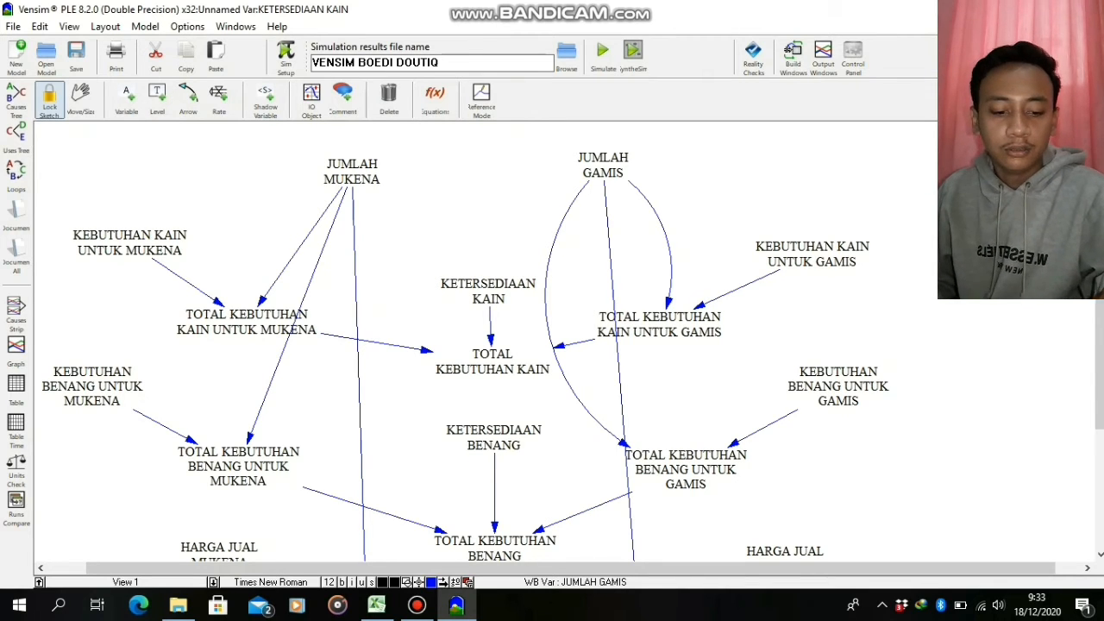
Set the units of PENDAPATAN BOEDI BOUTIQ to Rp
{"action": "scroll", "coordinate": [850, 439], "scroll_direction": "down", "scroll_amount": 5}
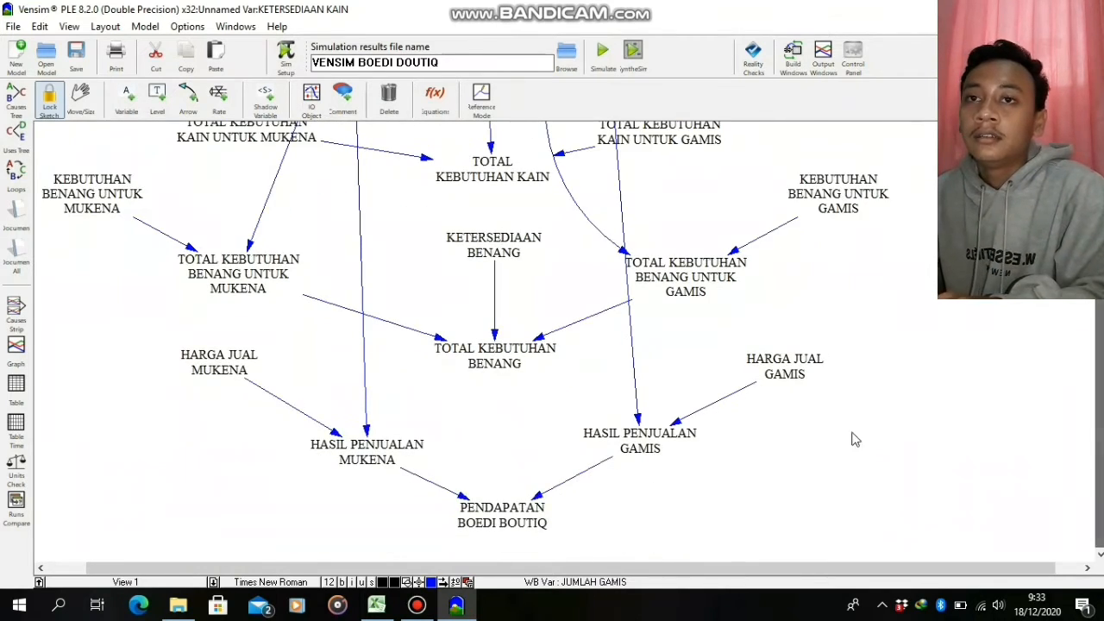
{"action": "left_click", "coordinate": [526, 504]}
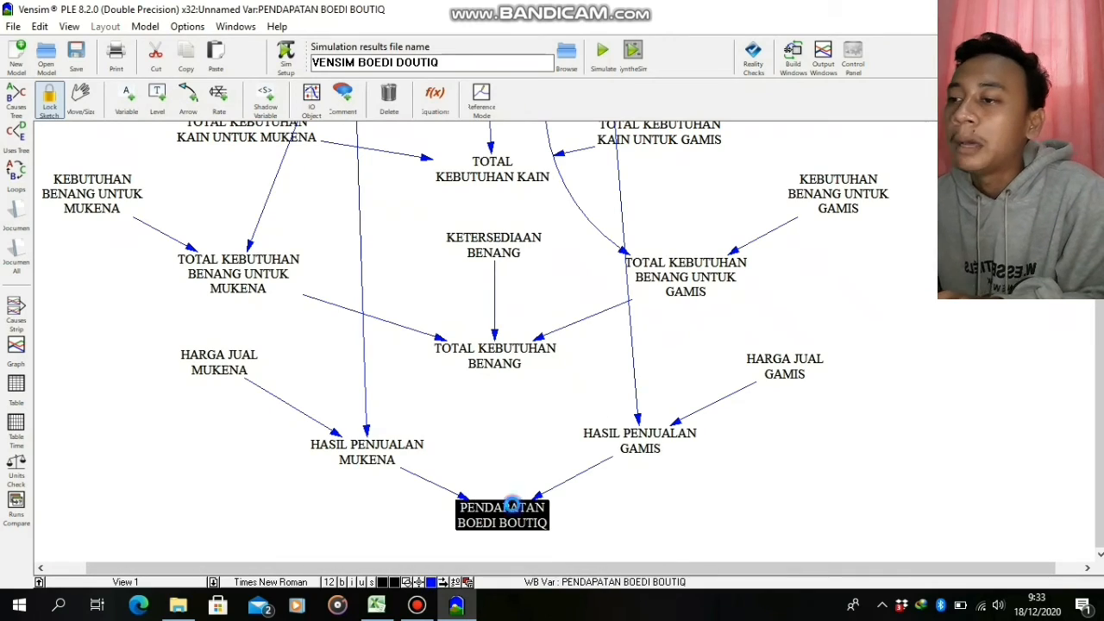
{"action": "right_click", "coordinate": [526, 505]}
{"action": "left_click", "coordinate": [645, 571]}
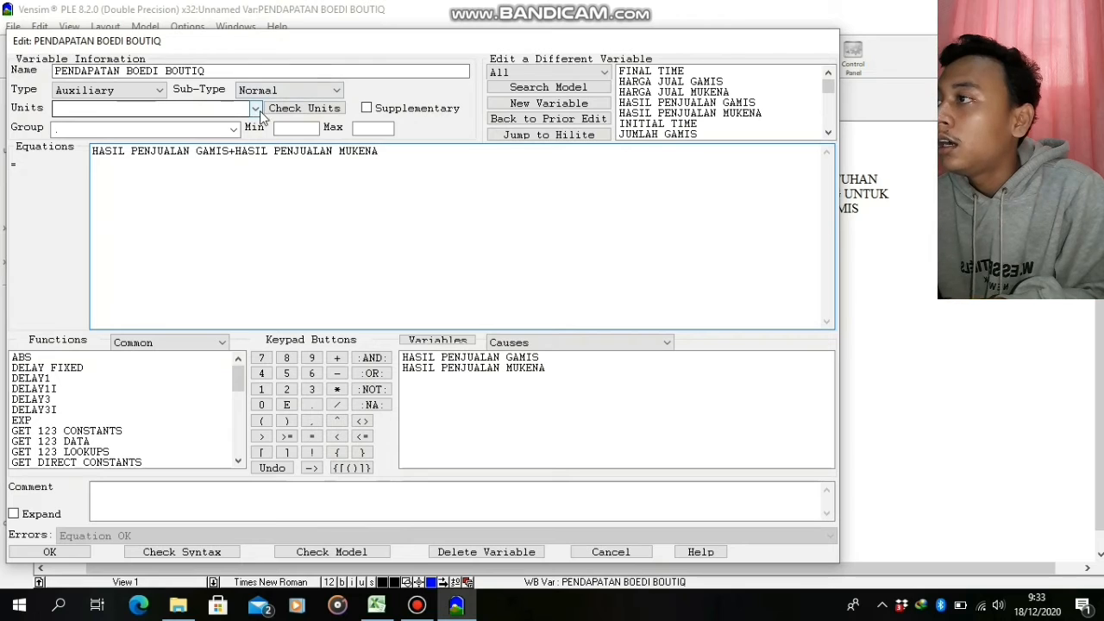
{"action": "left_click", "coordinate": [256, 110]}
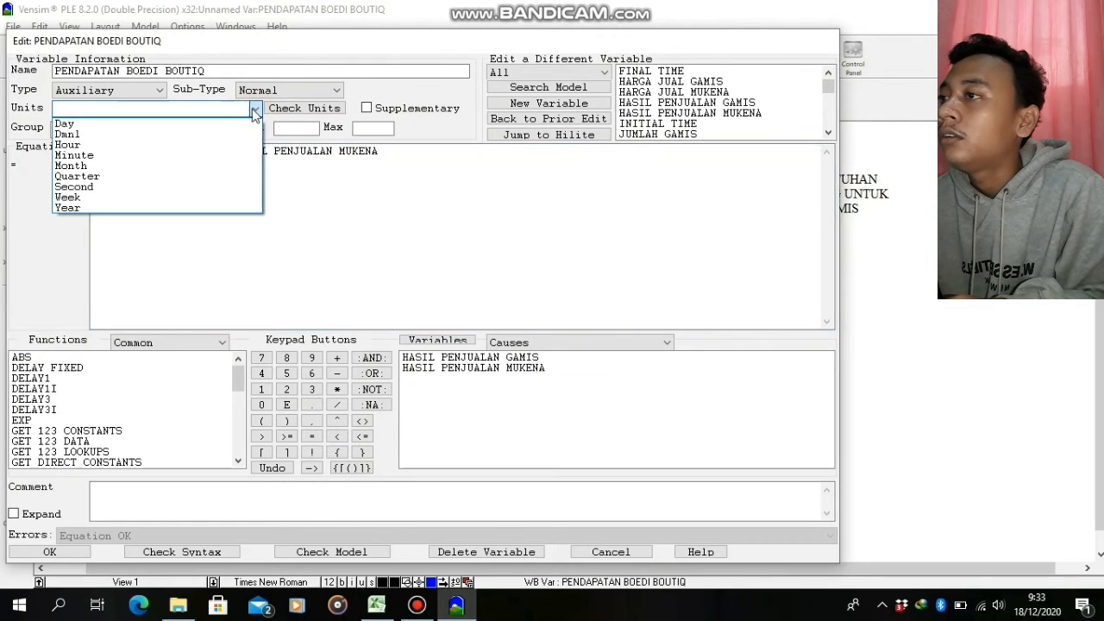
{"action": "left_click", "coordinate": [213, 106]}
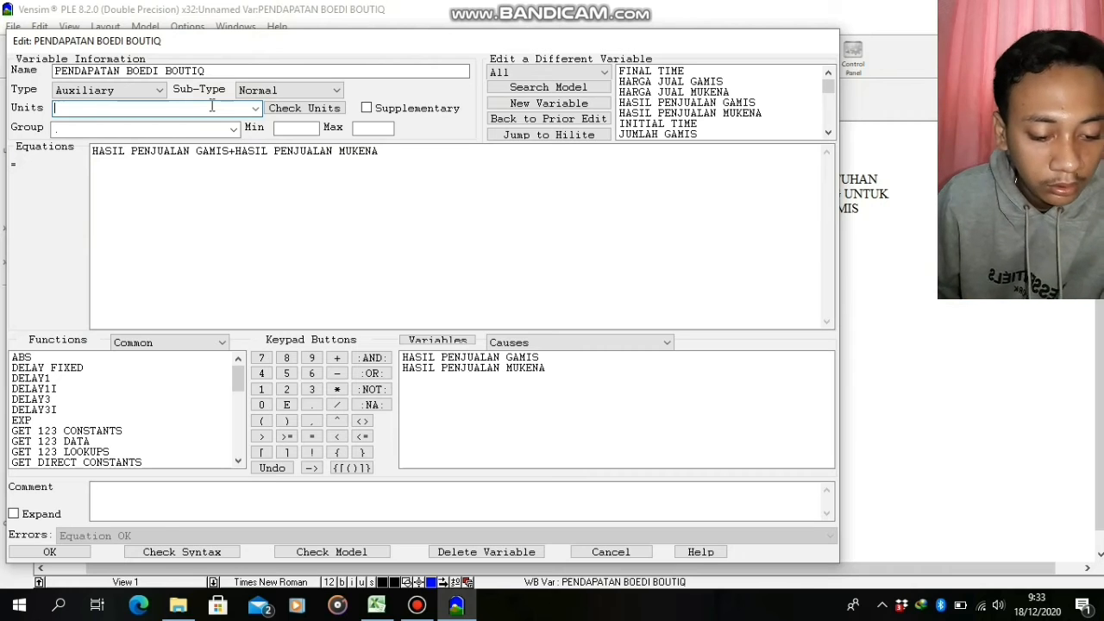
{"action": "type", "text": "Rp"}
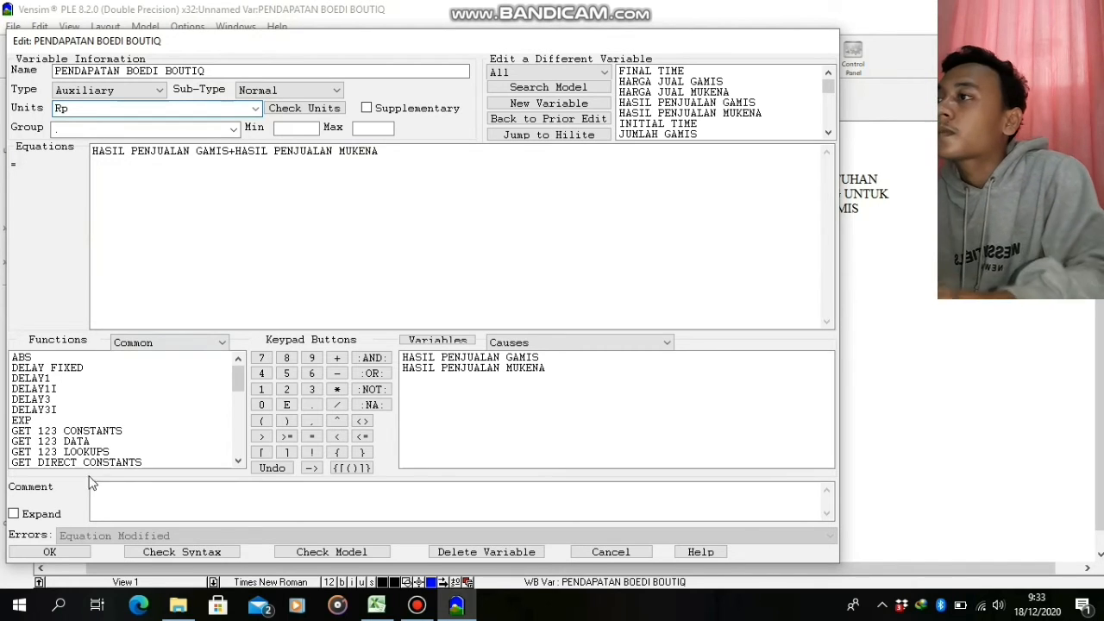
{"action": "left_click", "coordinate": [57, 554]}
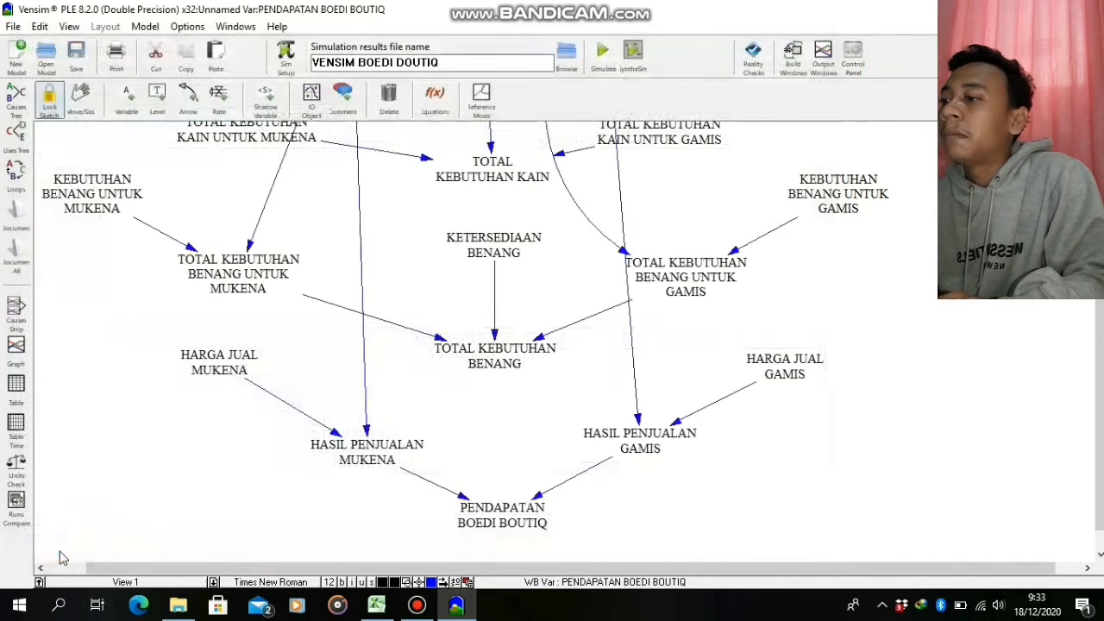
Set the units of HASIL PENJUALAN MUKENA to Rp
{"action": "left_click", "coordinate": [360, 456]}
{"action": "right_click", "coordinate": [359, 447]}
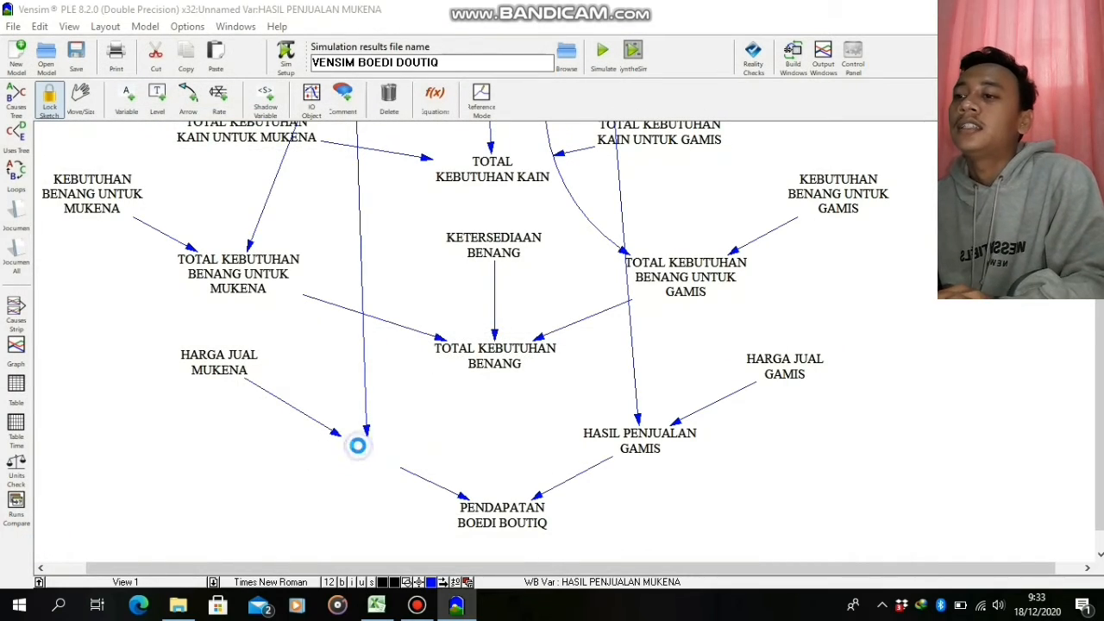
{"action": "left_click", "coordinate": [497, 572]}
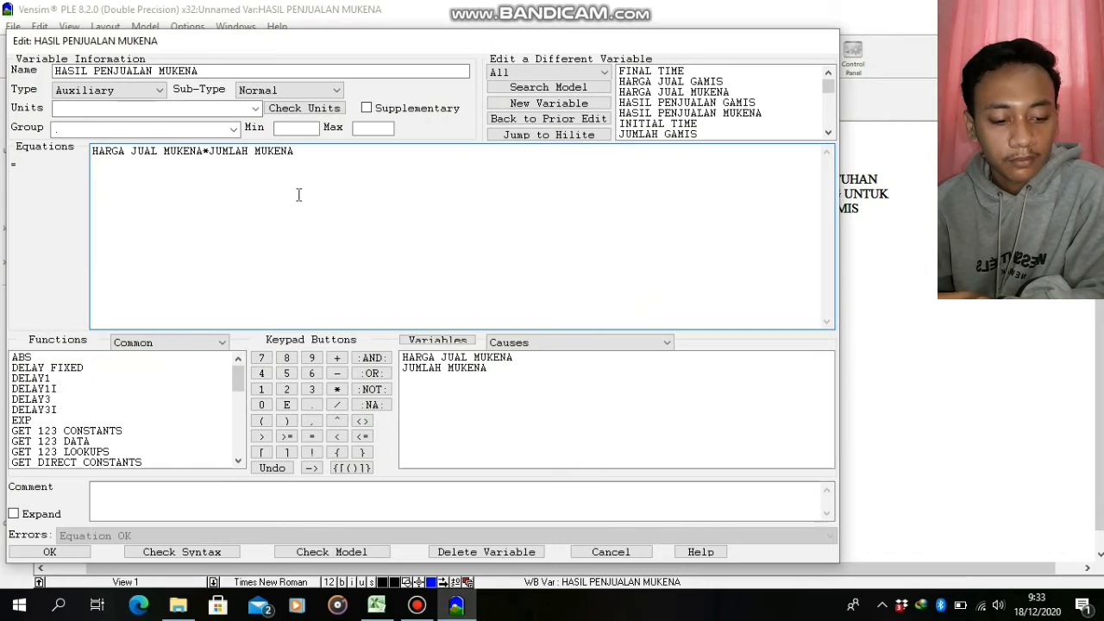
{"action": "left_click", "coordinate": [255, 108]}
{"action": "left_click", "coordinate": [140, 187]}
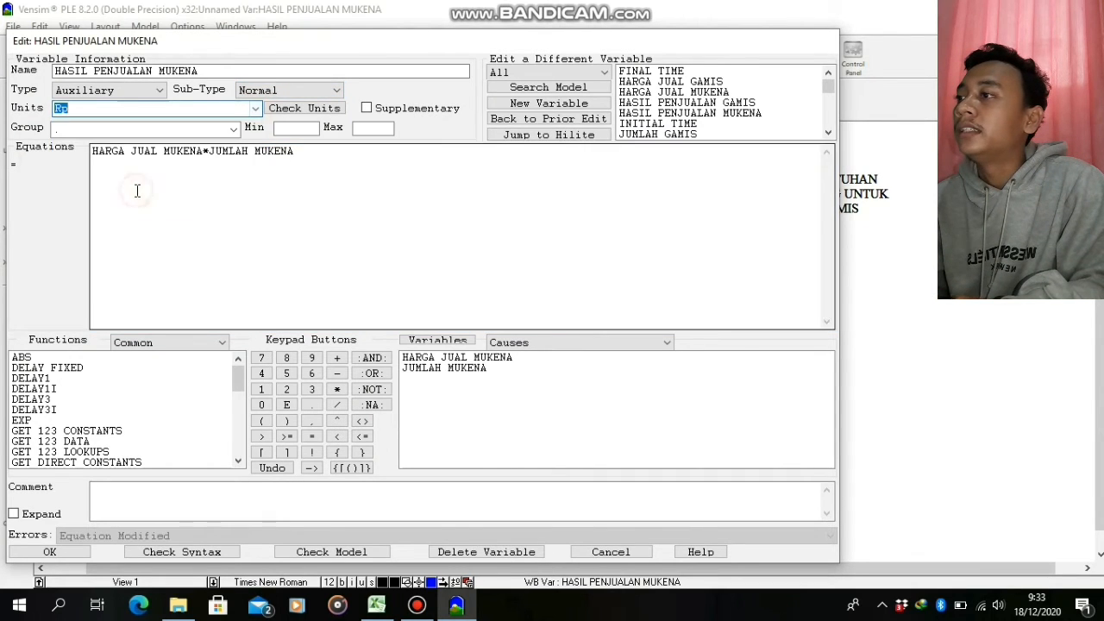
{"action": "left_click", "coordinate": [47, 555]}
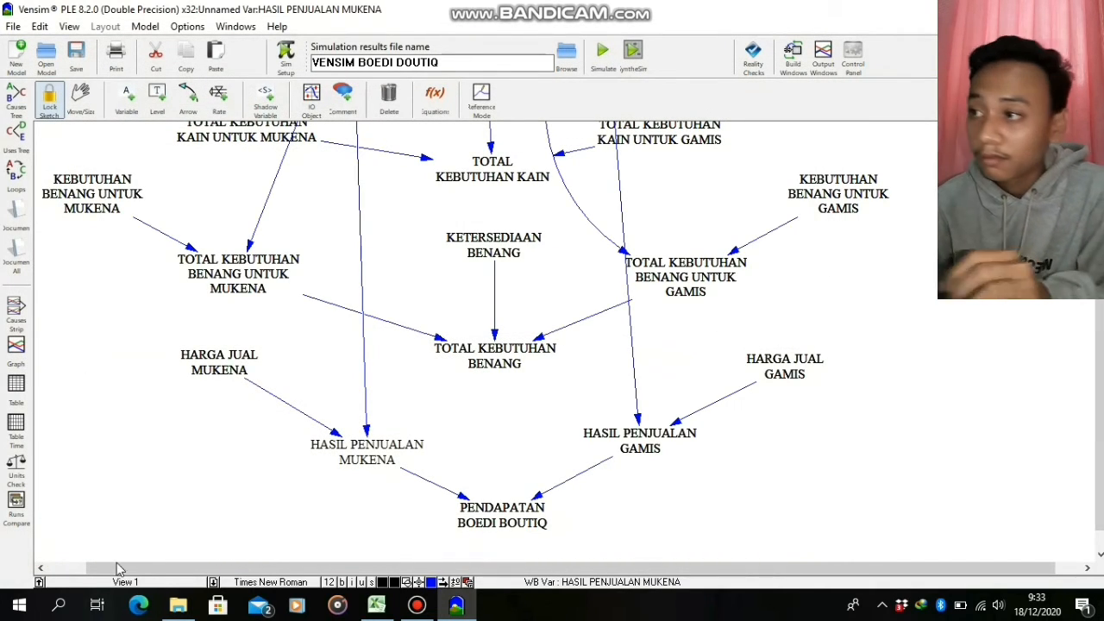
Switch to the Excel workbook, examine the variables' units and the equation table, and return to Vensim
{"action": "left_click", "coordinate": [377, 606]}
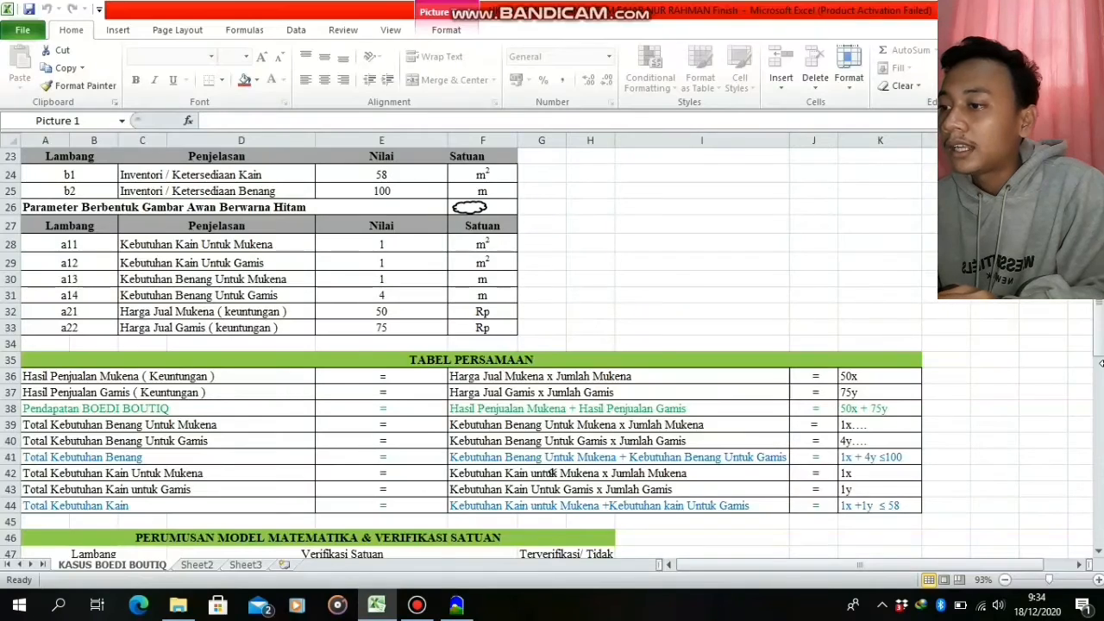
{"action": "scroll", "coordinate": [552, 472], "scroll_direction": "up", "scroll_amount": 4}
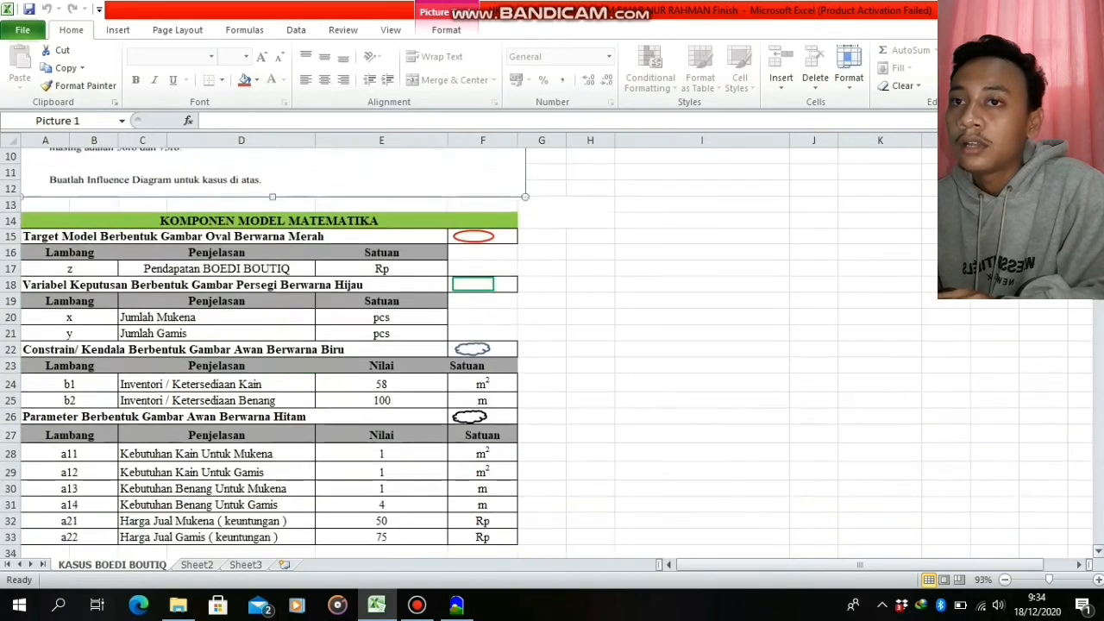
{"action": "scroll", "coordinate": [553, 472], "scroll_direction": "down", "scroll_amount": 2}
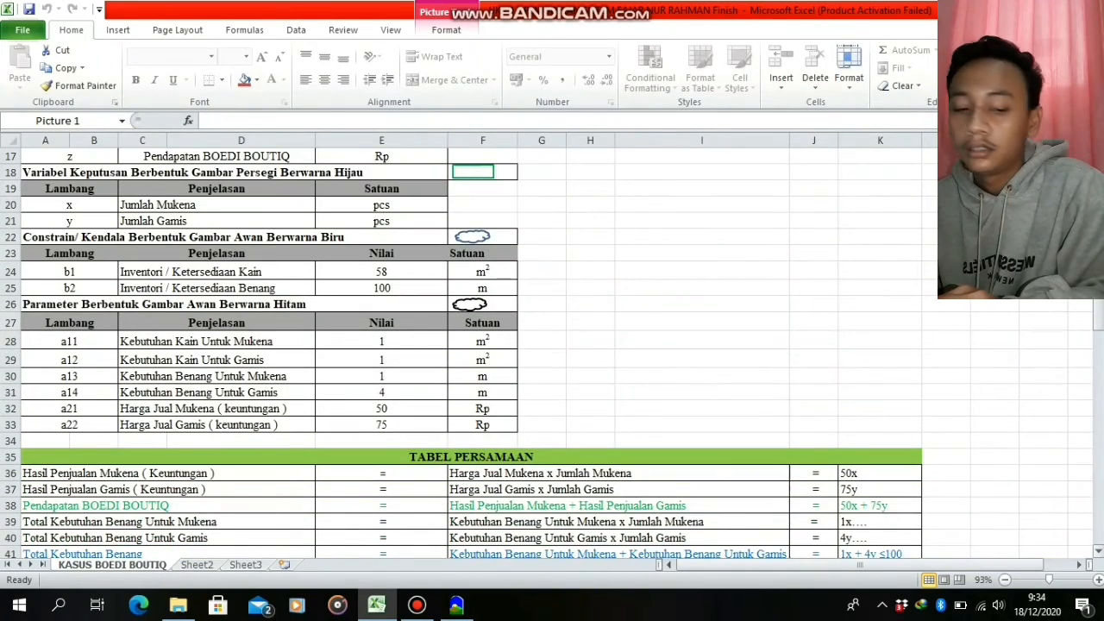
{"action": "scroll", "coordinate": [550, 473], "scroll_direction": "down", "scroll_amount": 2}
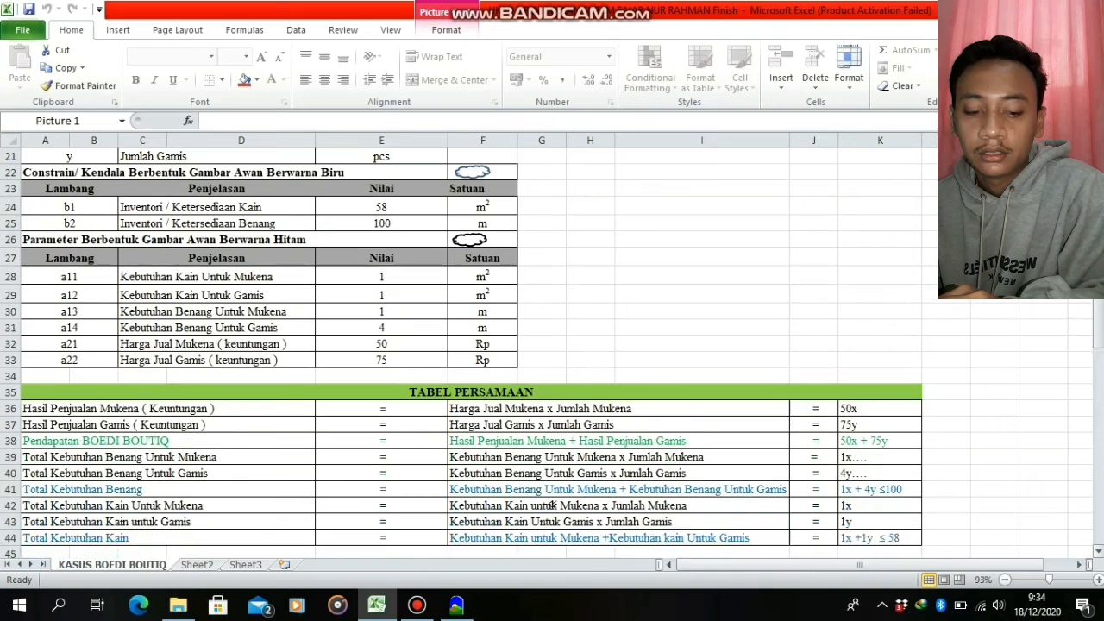
{"action": "scroll", "coordinate": [549, 472], "scroll_direction": "up", "scroll_amount": 1}
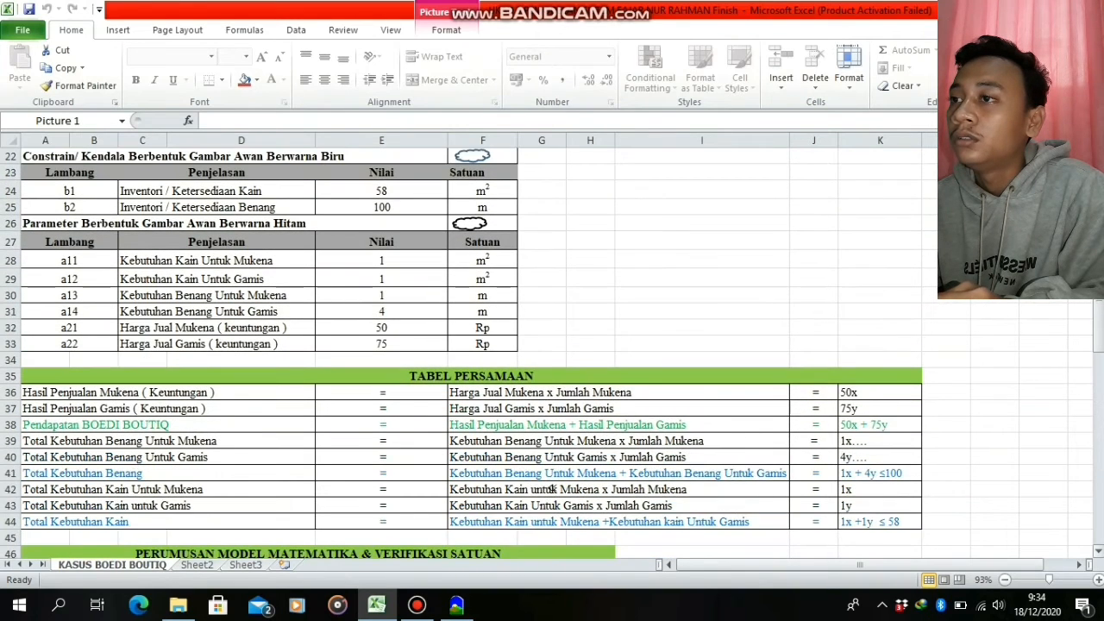
{"action": "scroll", "coordinate": [549, 472], "scroll_direction": "down", "scroll_amount": 1}
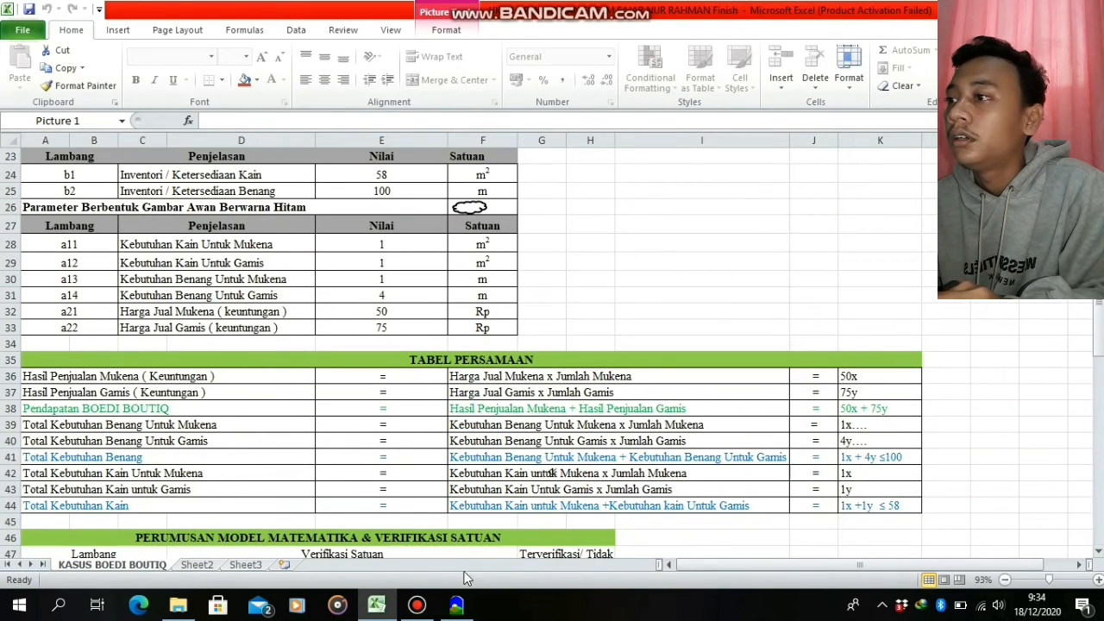
{"action": "left_click", "coordinate": [457, 606]}
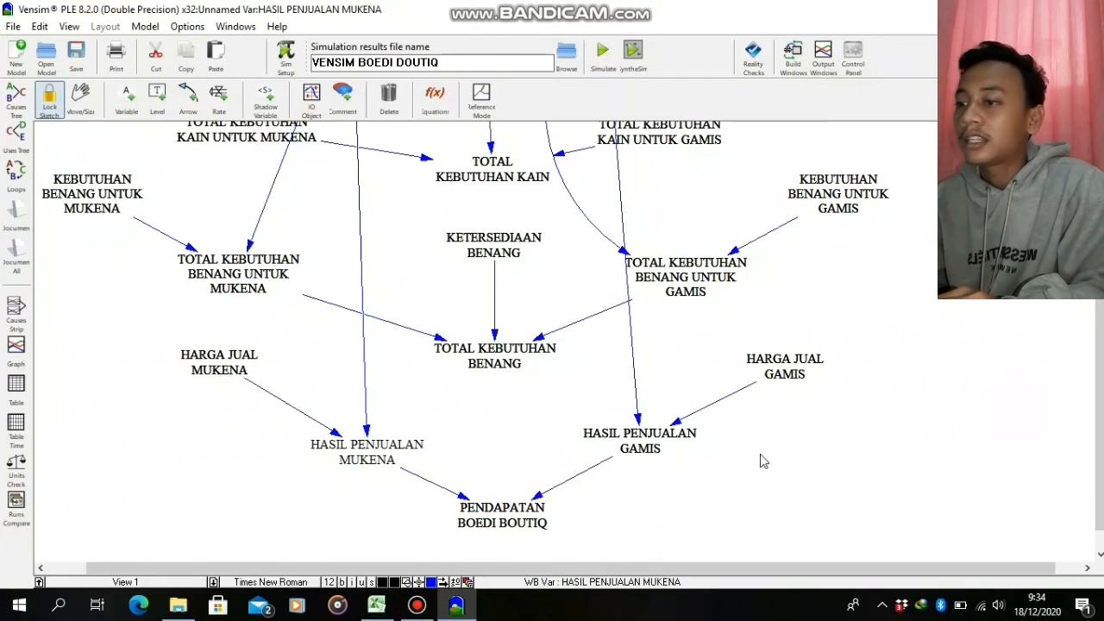
Set the units of HASIL PENJUALAN GAMIS to Rp
{"action": "right_click", "coordinate": [662, 447]}
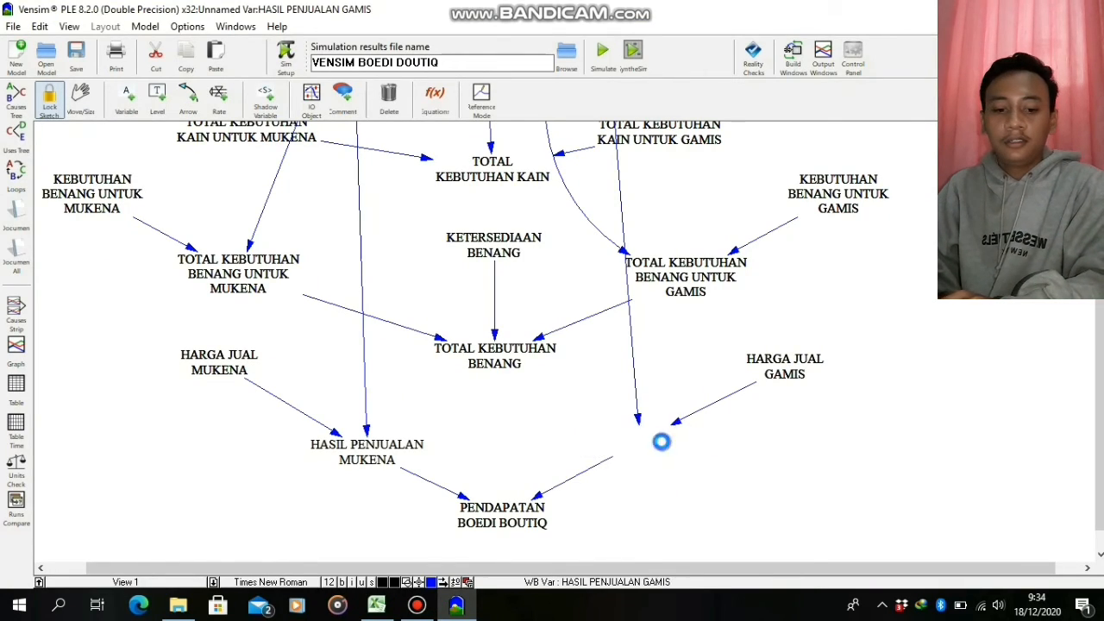
{"action": "left_click", "coordinate": [780, 569]}
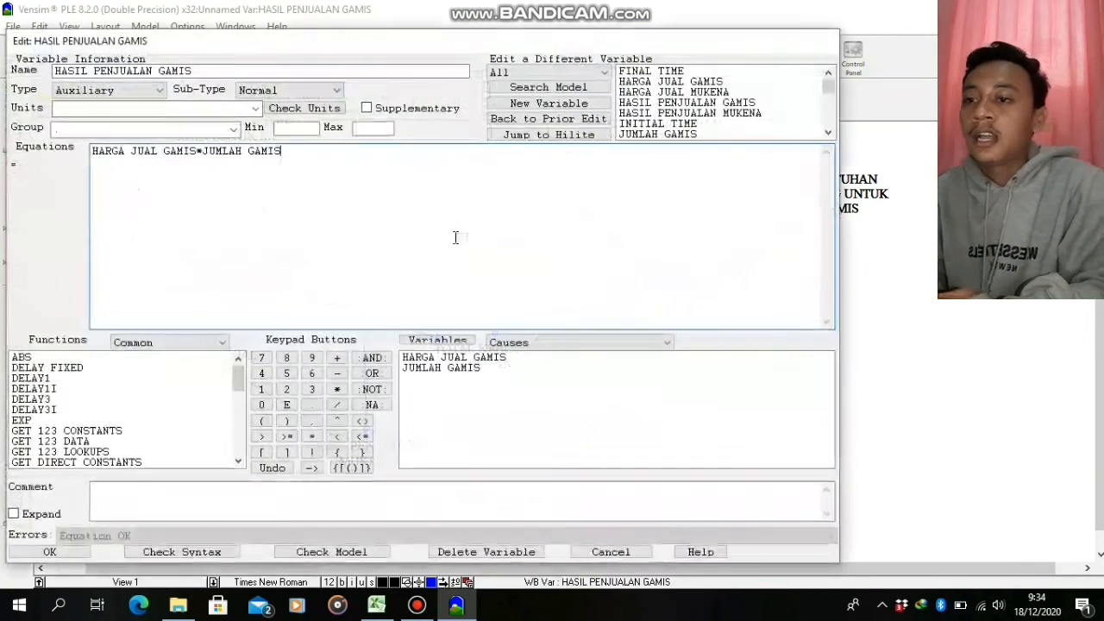
{"action": "left_click", "coordinate": [163, 106]}
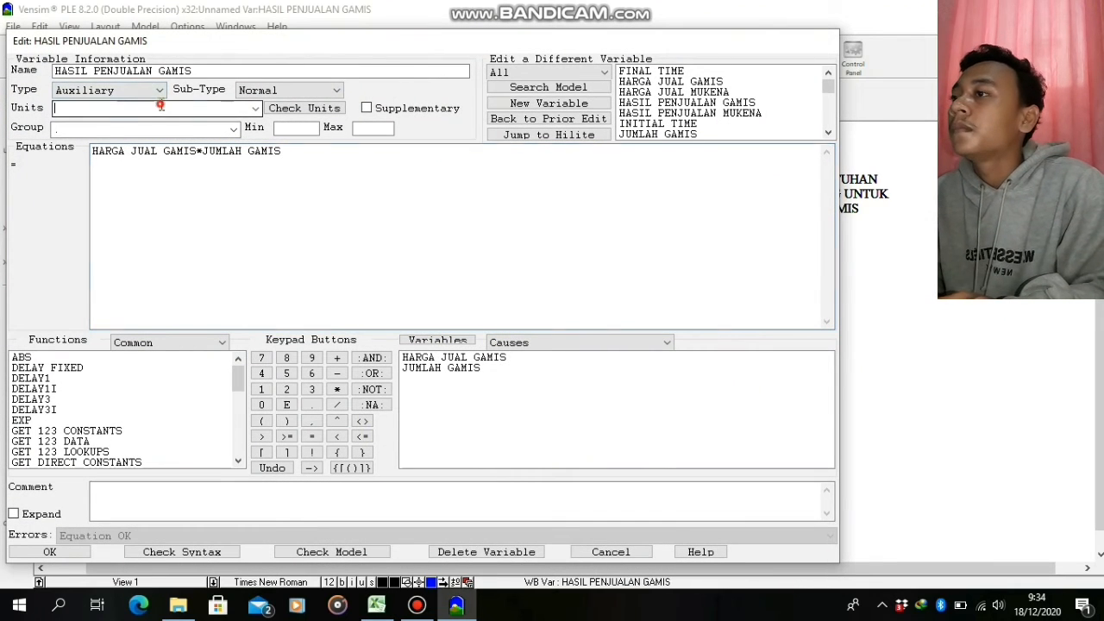
{"action": "left_click", "coordinate": [255, 108]}
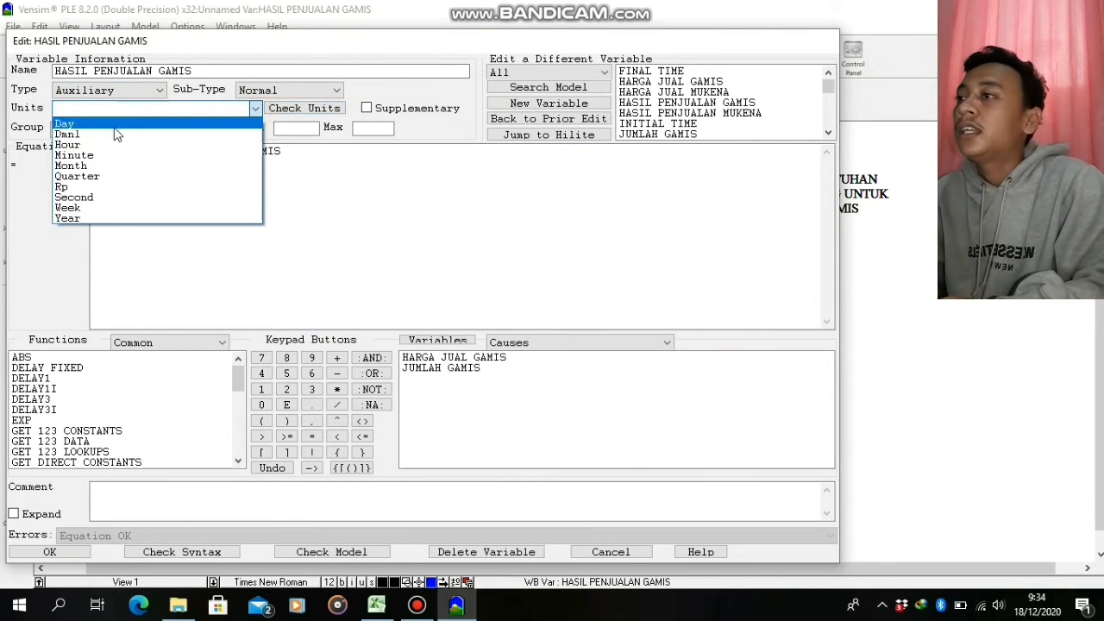
{"action": "left_click", "coordinate": [112, 197]}
{"action": "left_click", "coordinate": [49, 552]}
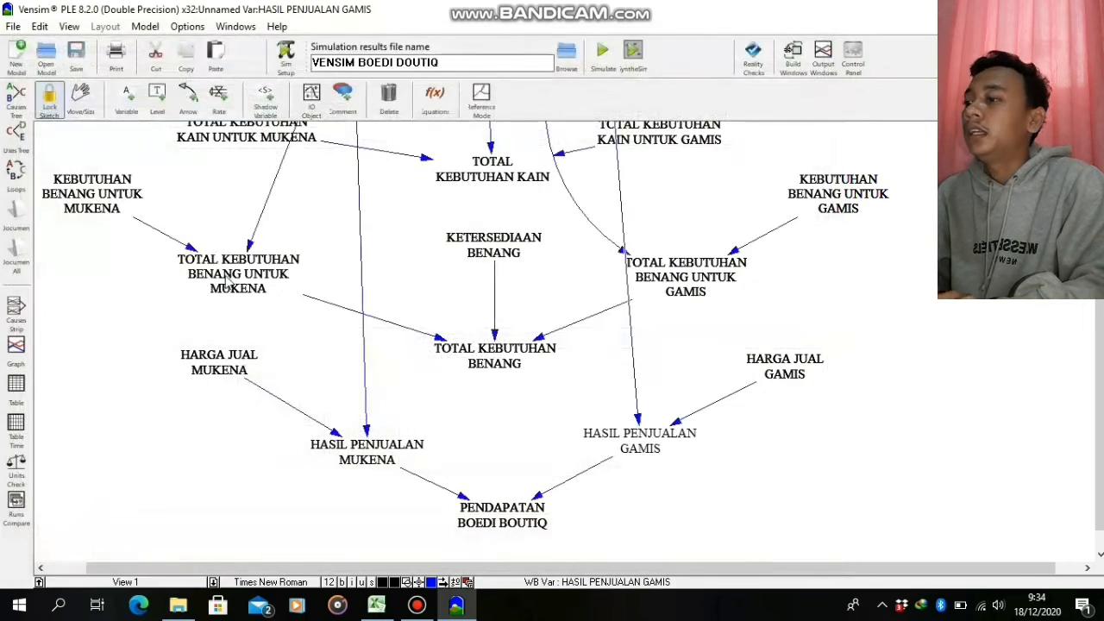
Set the units of the constant HARGA JUAL MUKENA to Rp
{"action": "right_click", "coordinate": [227, 360]}
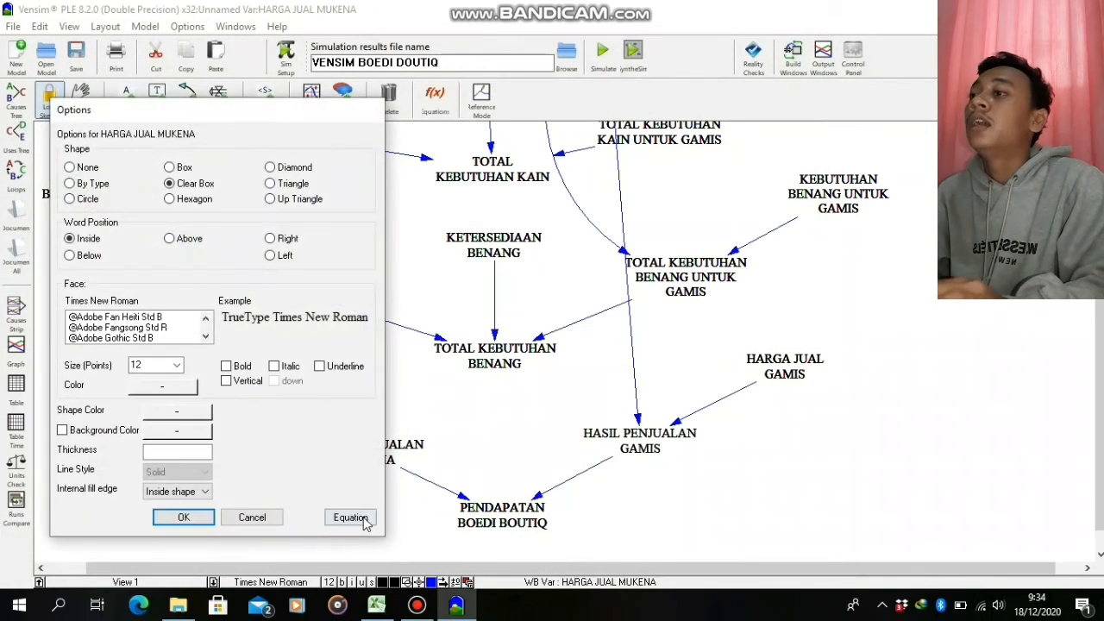
{"action": "left_click", "coordinate": [350, 517]}
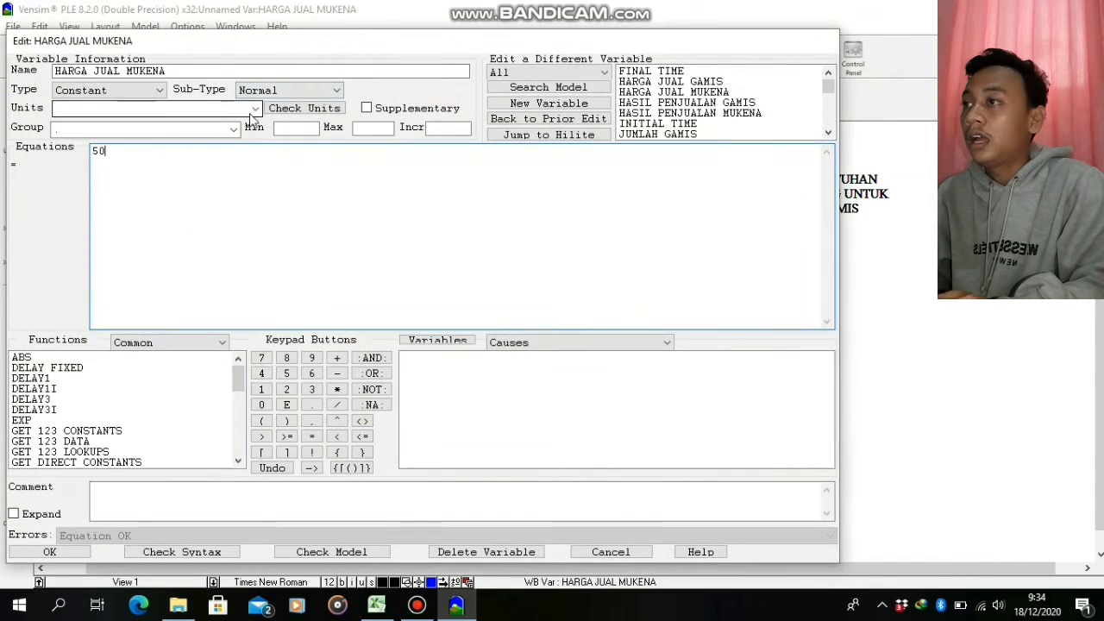
{"action": "left_click", "coordinate": [256, 108]}
{"action": "left_click", "coordinate": [162, 181]}
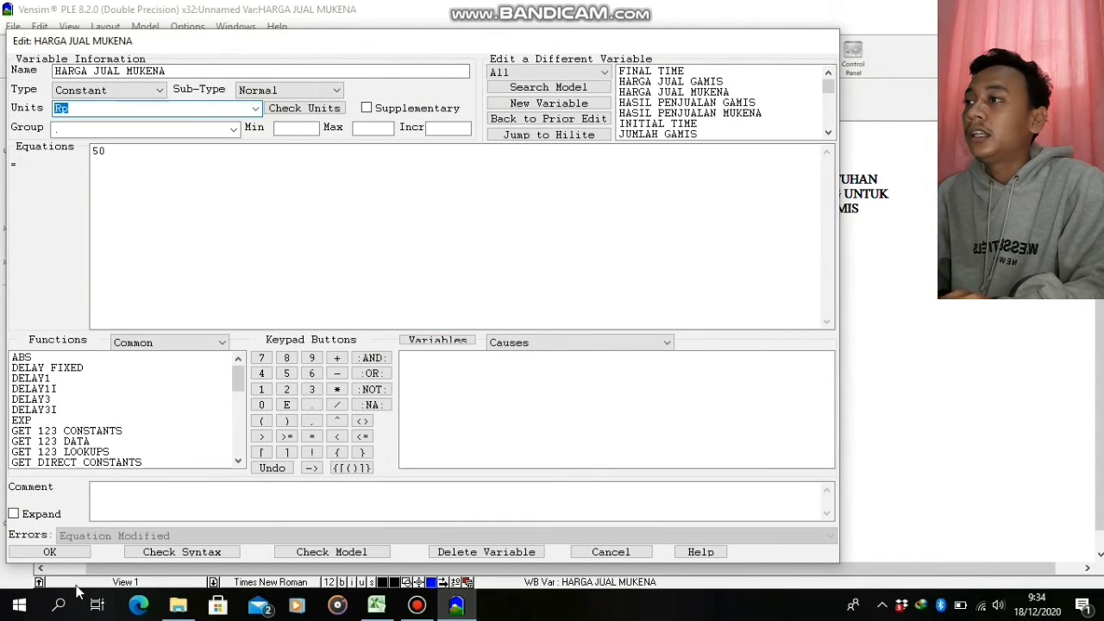
{"action": "left_click", "coordinate": [71, 554]}
Set the units of the constant HARGA JUAL GAMIS to Rp
{"action": "right_click", "coordinate": [787, 370]}
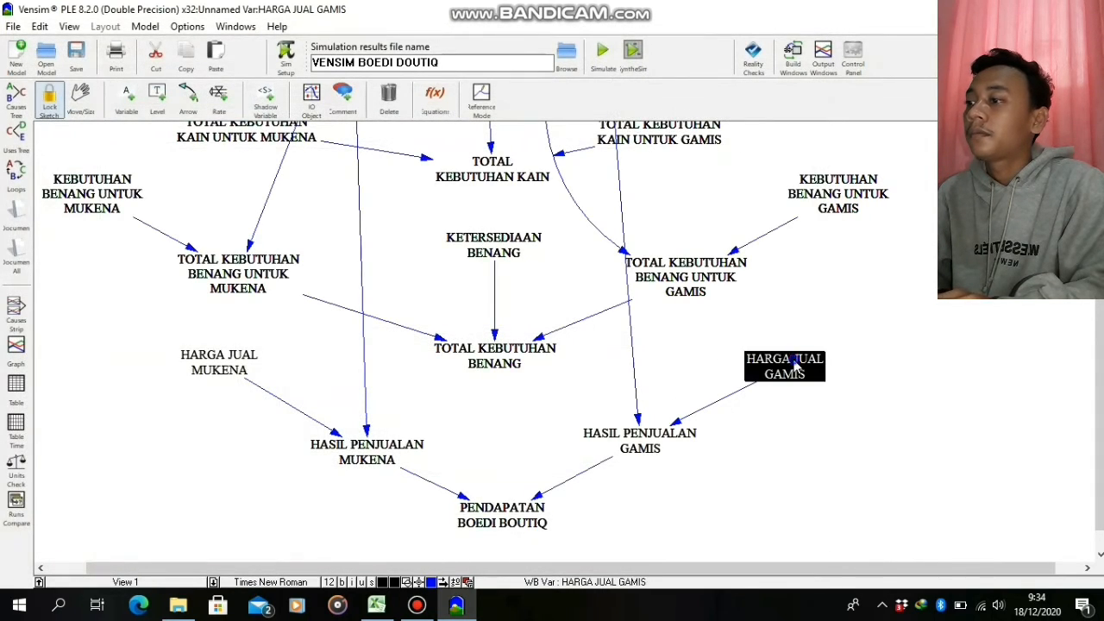
{"action": "left_click", "coordinate": [914, 519]}
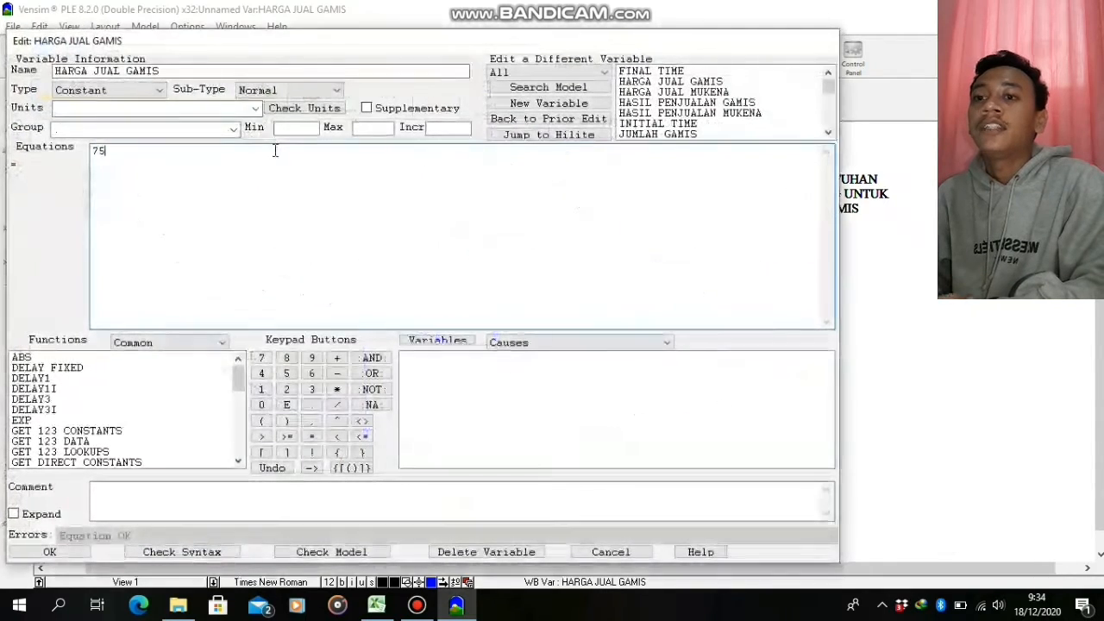
{"action": "left_click", "coordinate": [258, 110]}
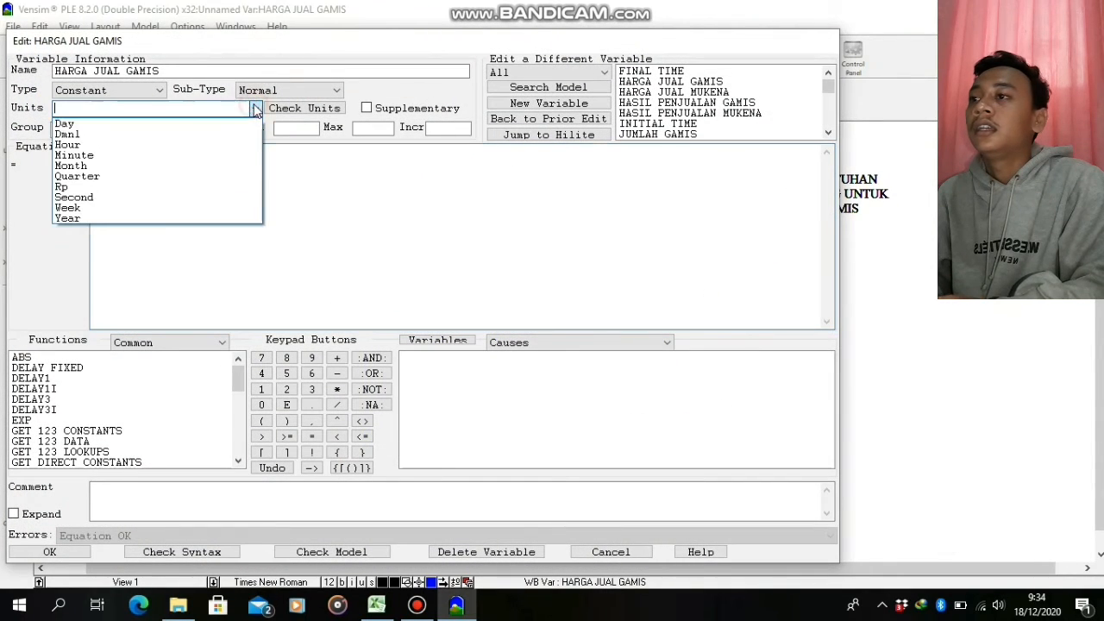
{"action": "left_click", "coordinate": [129, 187]}
{"action": "left_click", "coordinate": [49, 552]}
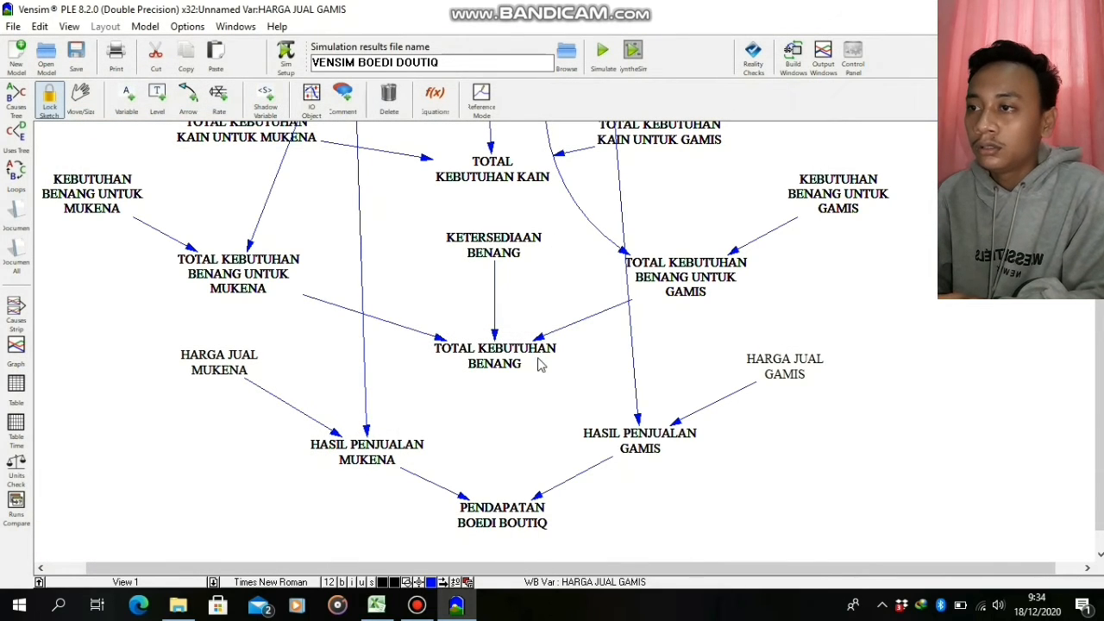
Set the units of TOTAL KEBUTUHAN BENANG to m, checking the thread unit in the Excel workbook
{"action": "right_click", "coordinate": [509, 358]}
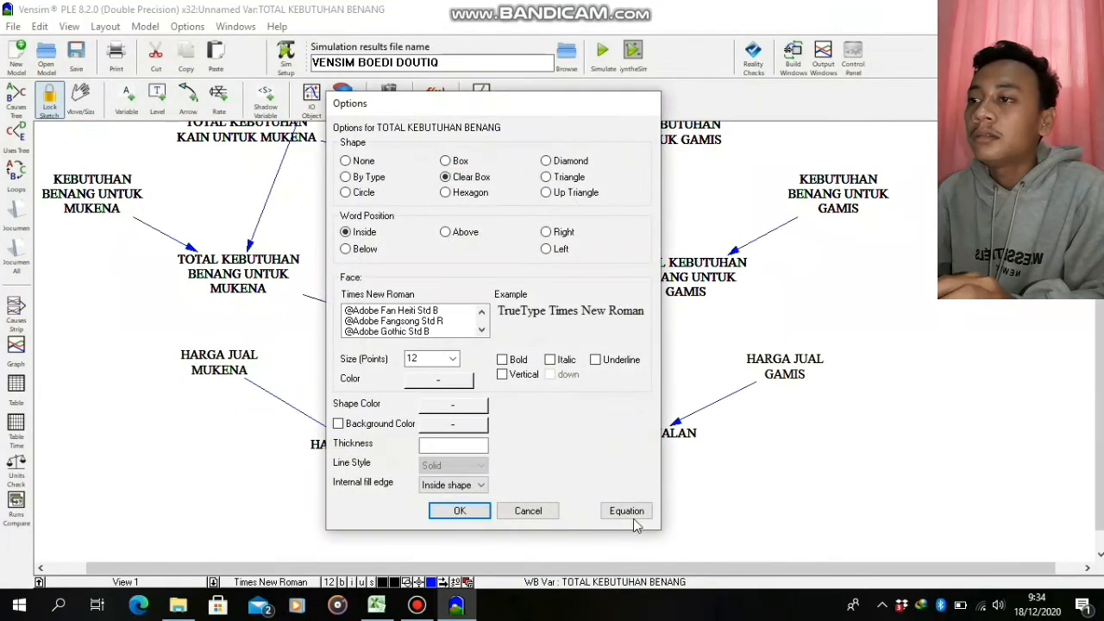
{"action": "left_click", "coordinate": [626, 511]}
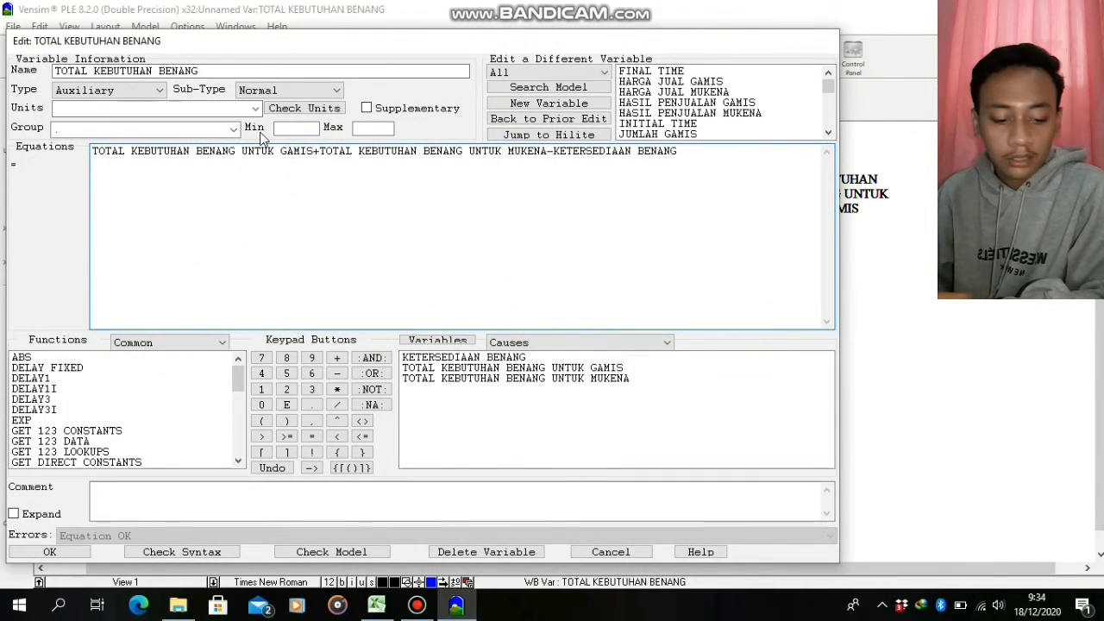
{"action": "left_click", "coordinate": [376, 605]}
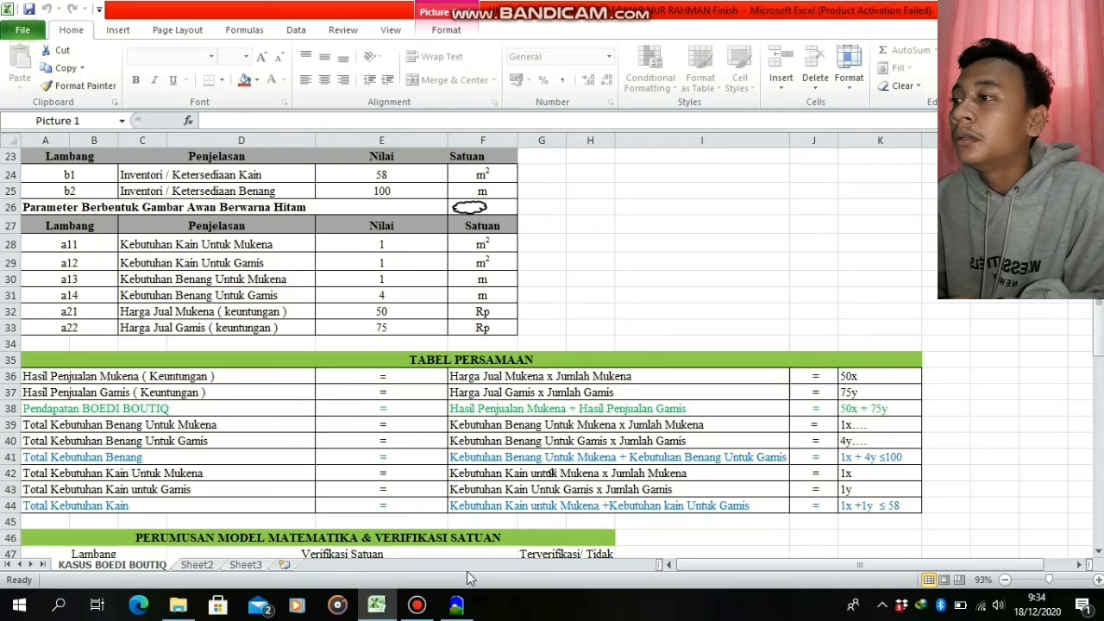
{"action": "left_click", "coordinate": [456, 604]}
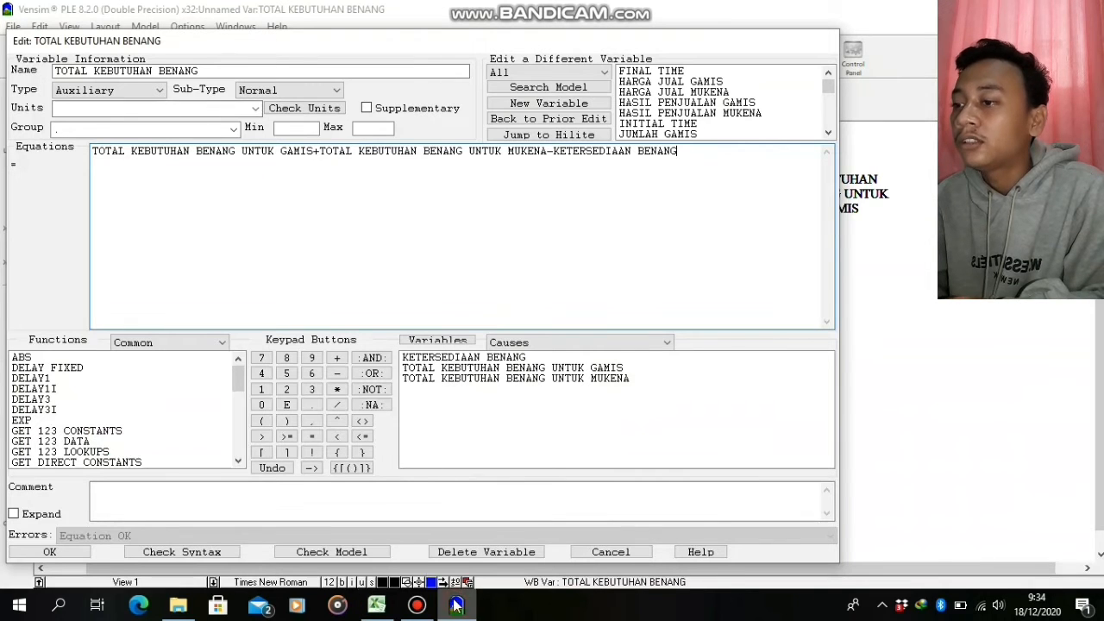
{"action": "left_click", "coordinate": [218, 113]}
{"action": "type", "text": "m"}
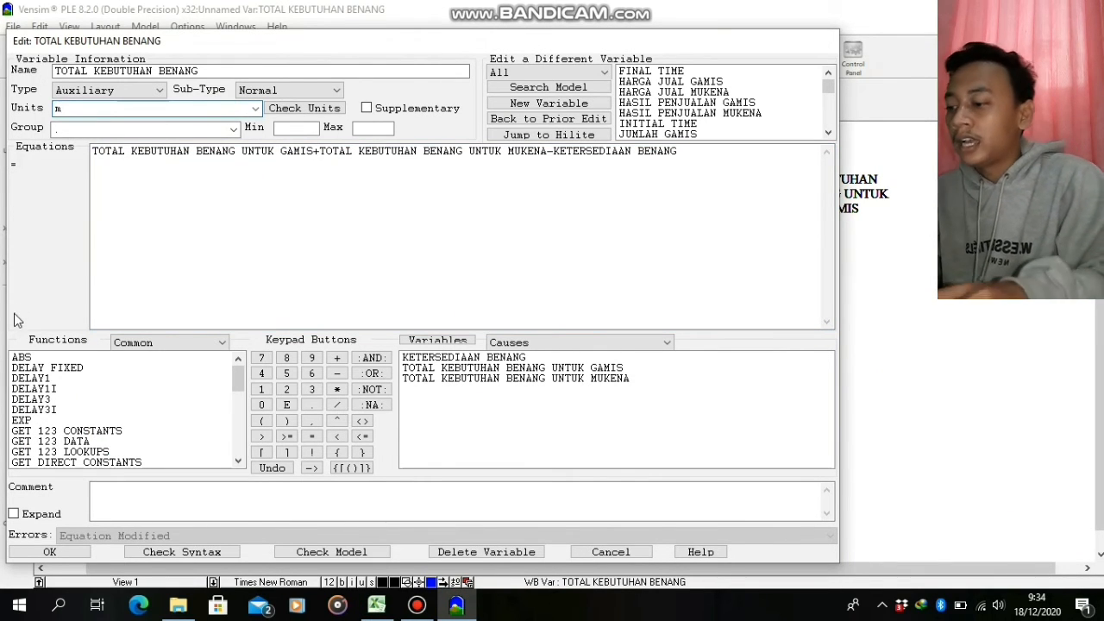
{"action": "left_click", "coordinate": [57, 552]}
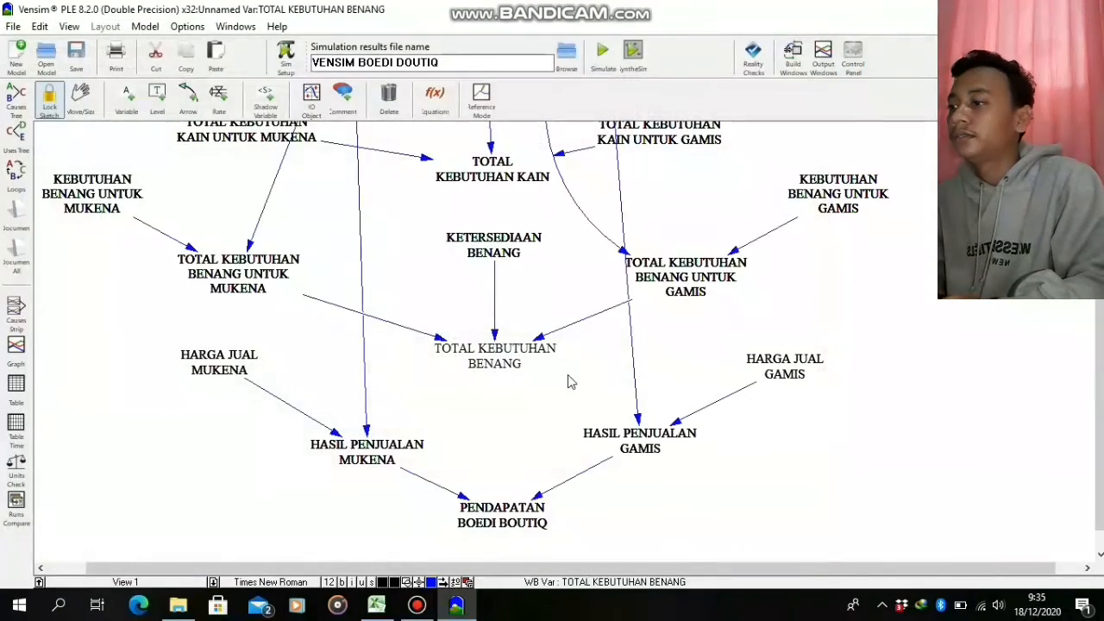
Set the units of TOTAL KEBUTUHAN BENANG UNTUK GAMIS to m
{"action": "right_click", "coordinate": [713, 272]}
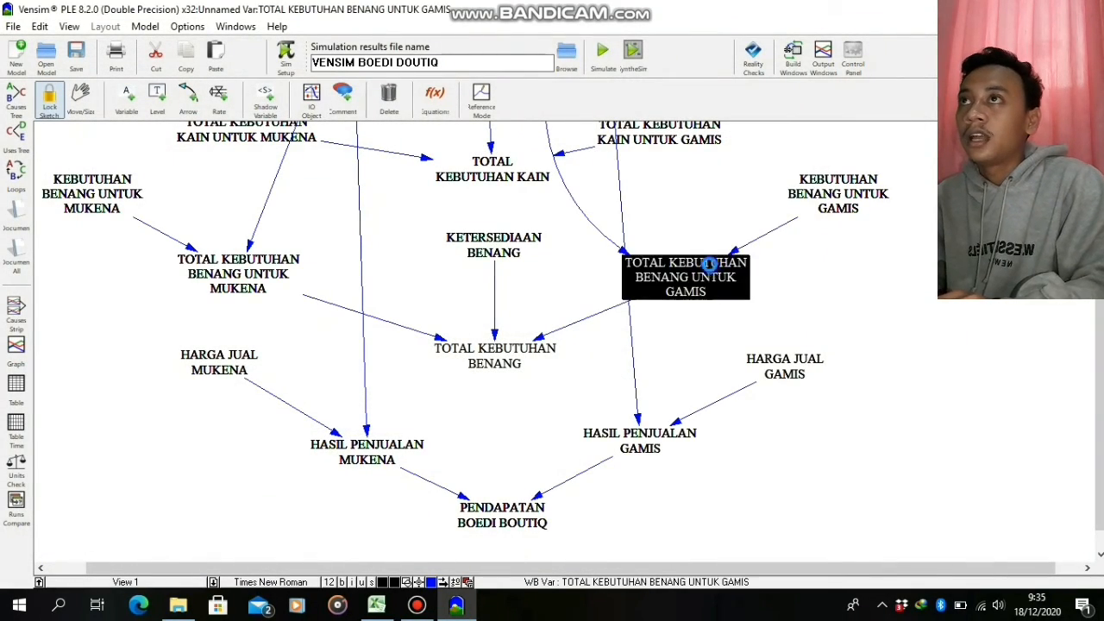
{"action": "left_click", "coordinate": [816, 433]}
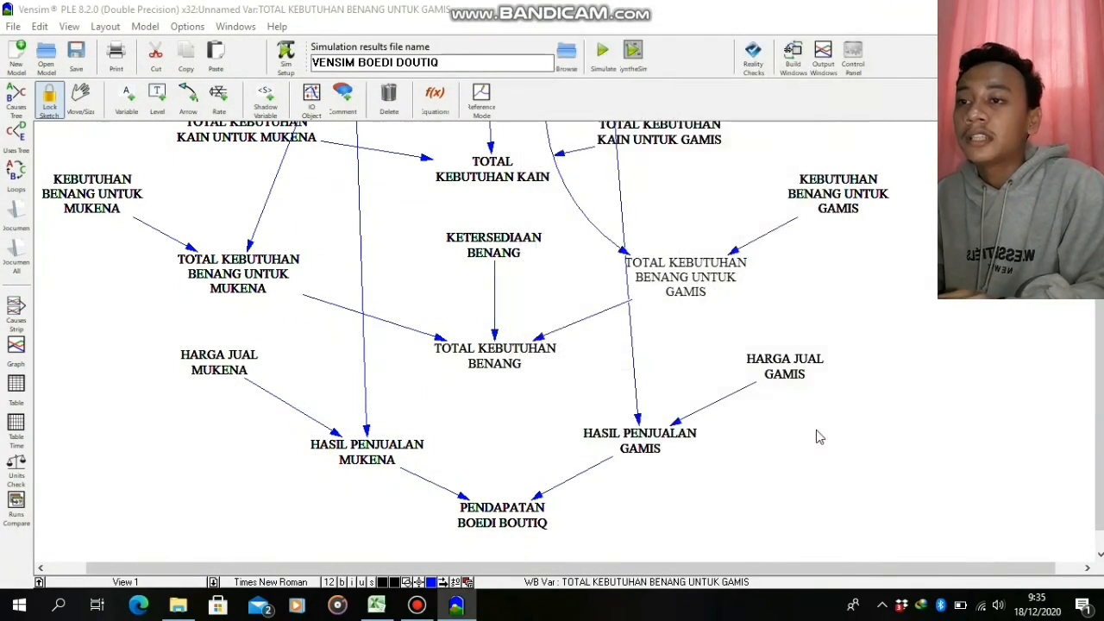
{"action": "left_click", "coordinate": [258, 109]}
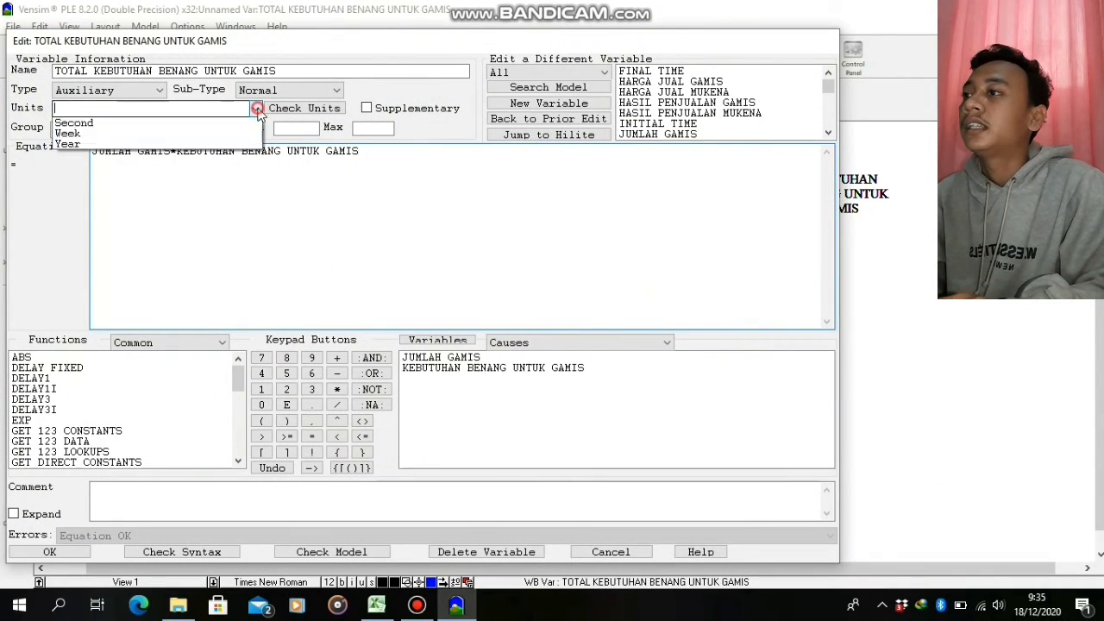
{"action": "left_click", "coordinate": [120, 156]}
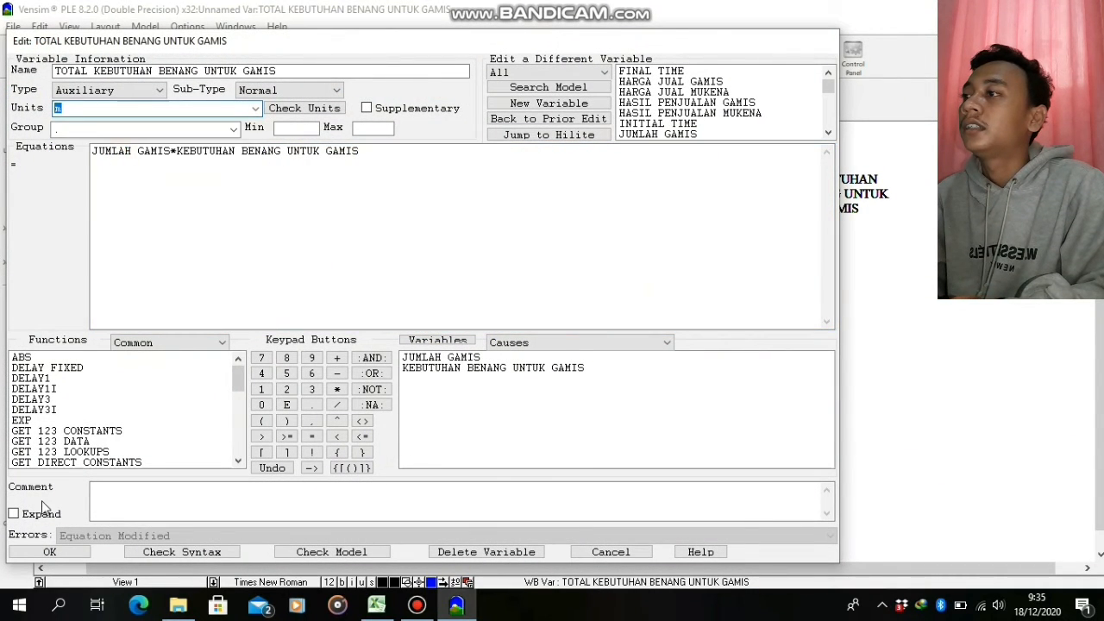
{"action": "left_click", "coordinate": [50, 553]}
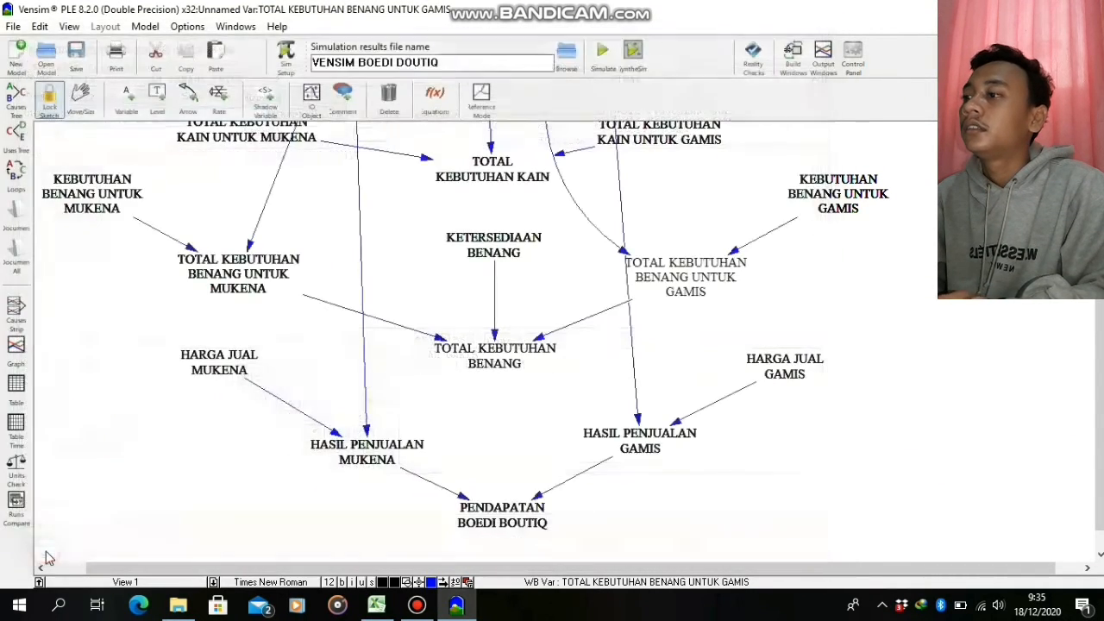
Set the units of the constant KEBUTUHAN BENANG UNTUK GAMIS to m
{"action": "left_click", "coordinate": [869, 184]}
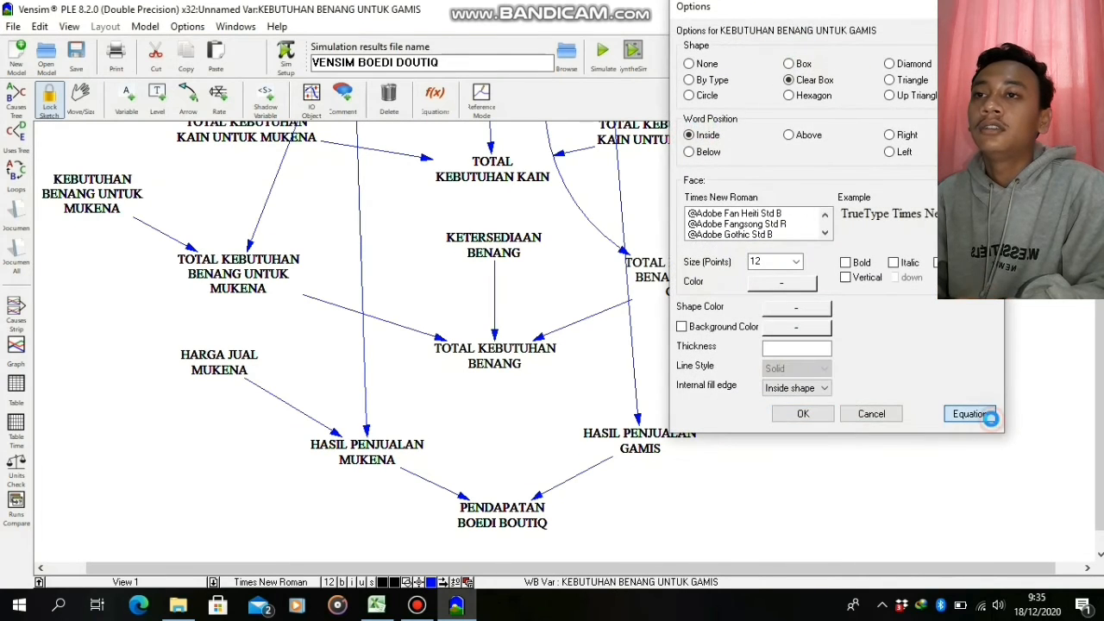
{"action": "left_click", "coordinate": [982, 414]}
{"action": "left_click", "coordinate": [256, 108]}
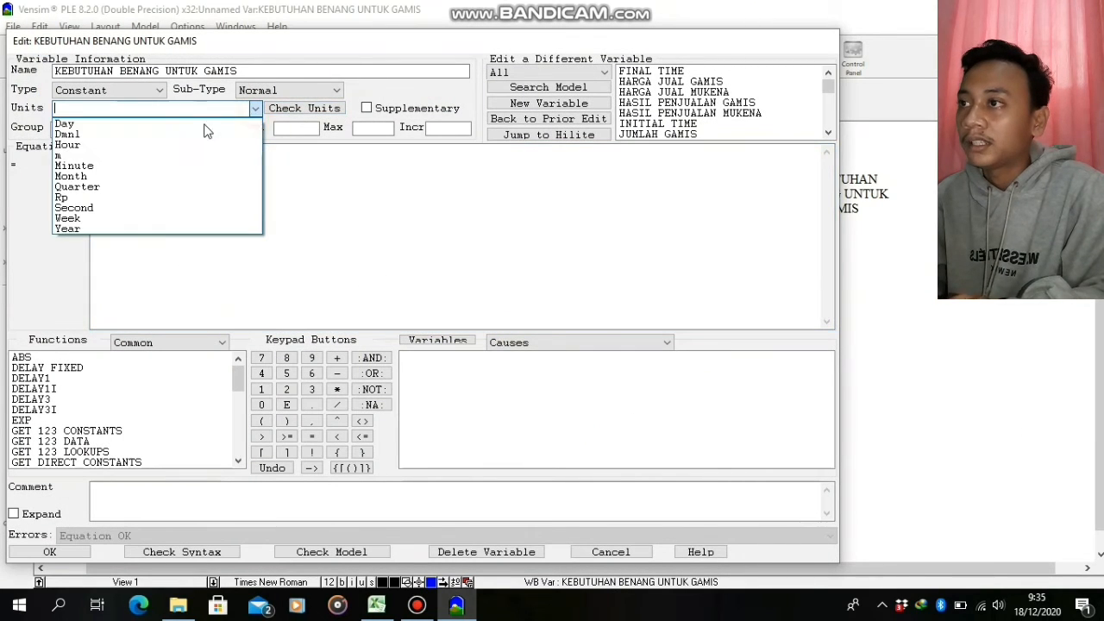
{"action": "left_click", "coordinate": [142, 148]}
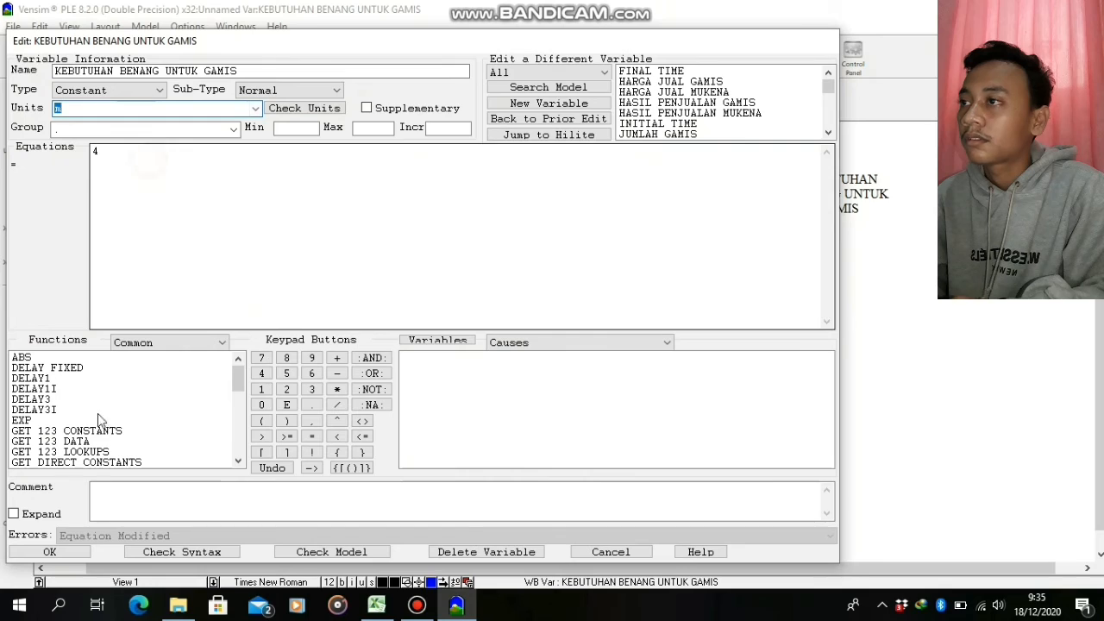
{"action": "left_click", "coordinate": [52, 551]}
Set the units of TOTAL KEBUTUHAN BENANG UNTUK MUKENA to m
{"action": "right_click", "coordinate": [211, 263]}
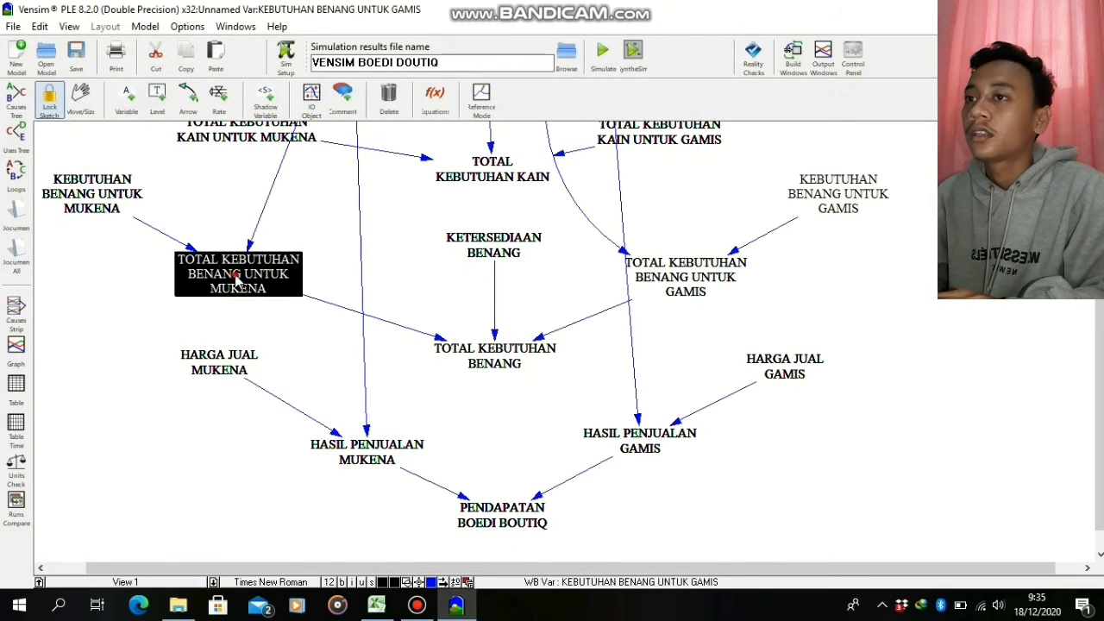
{"action": "left_click", "coordinate": [370, 429]}
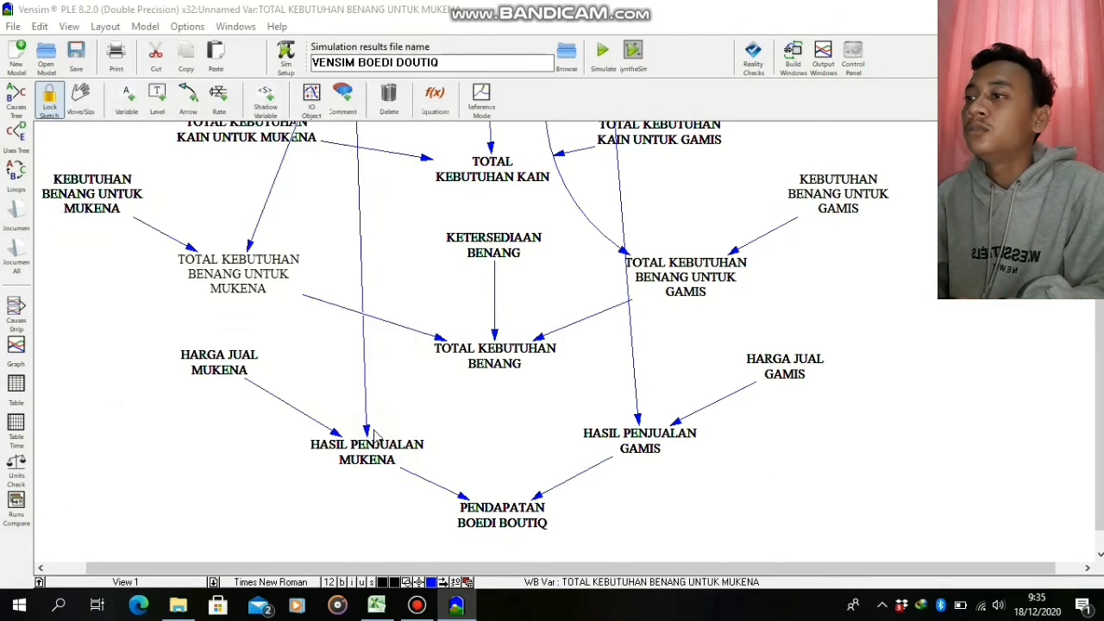
{"action": "left_click", "coordinate": [256, 108]}
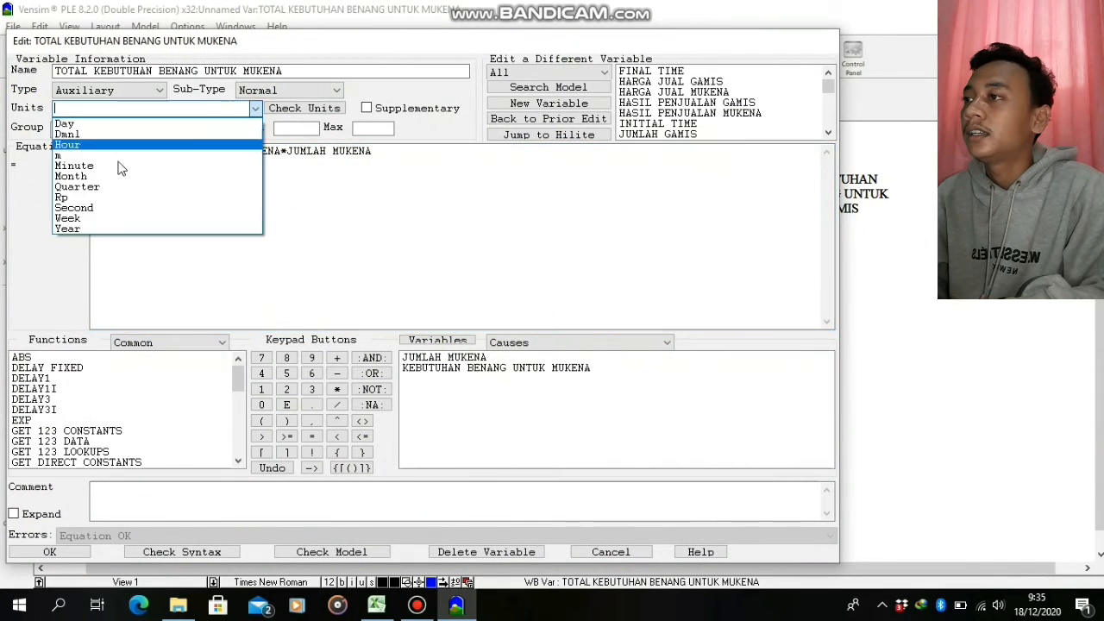
{"action": "left_click", "coordinate": [65, 144]}
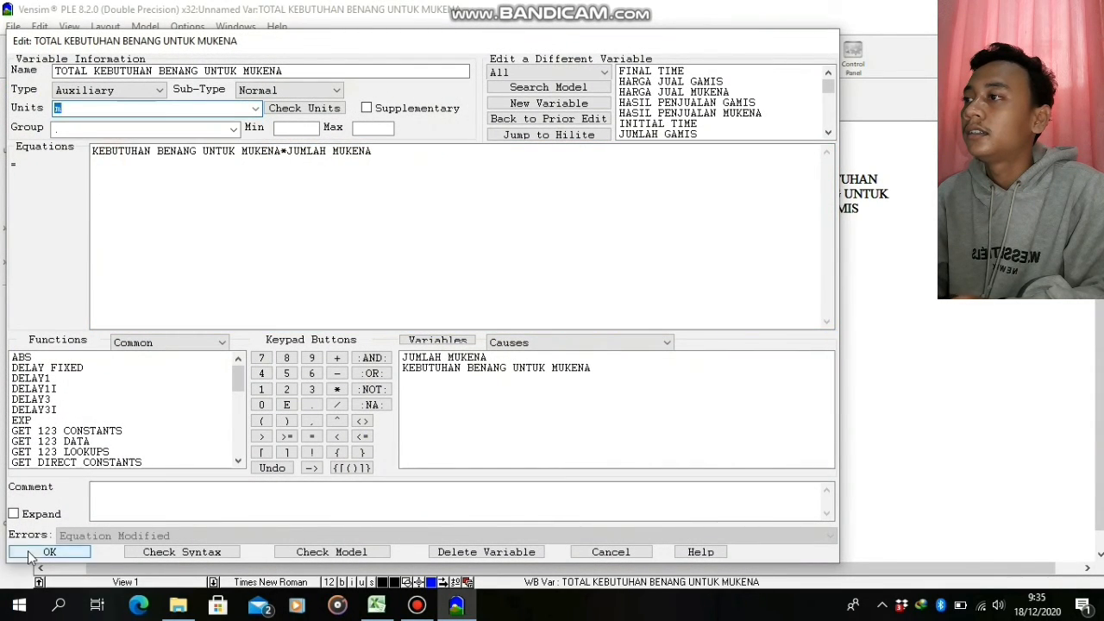
{"action": "left_click", "coordinate": [34, 551]}
Set the units of the constant KEBUTUHAN BENANG UNTUK MUKENA to m
{"action": "right_click", "coordinate": [96, 207]}
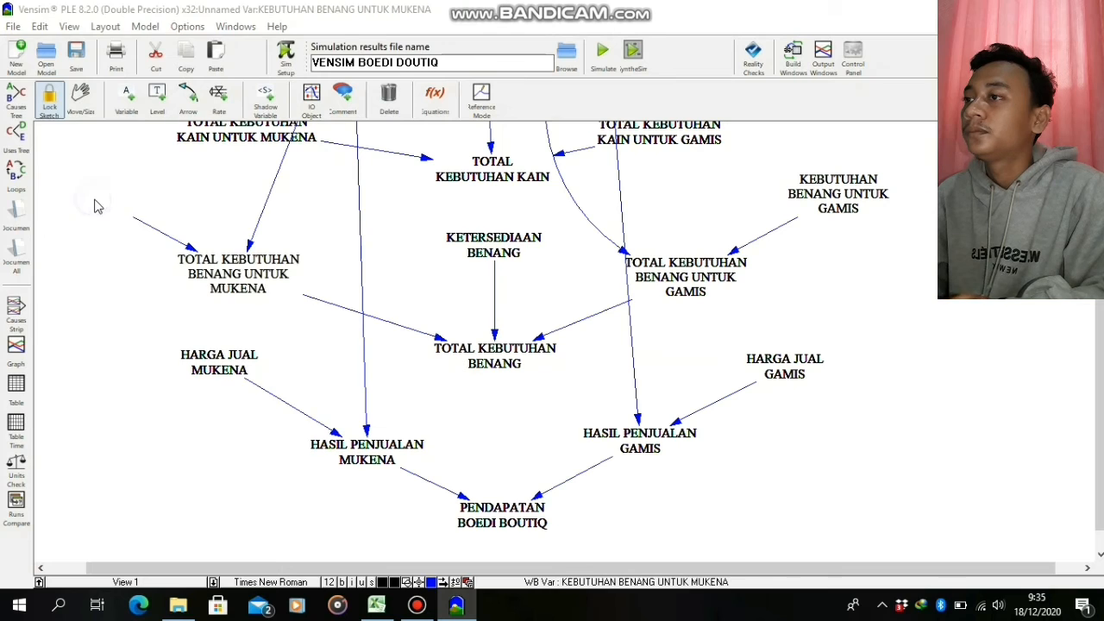
{"action": "left_click", "coordinate": [304, 408]}
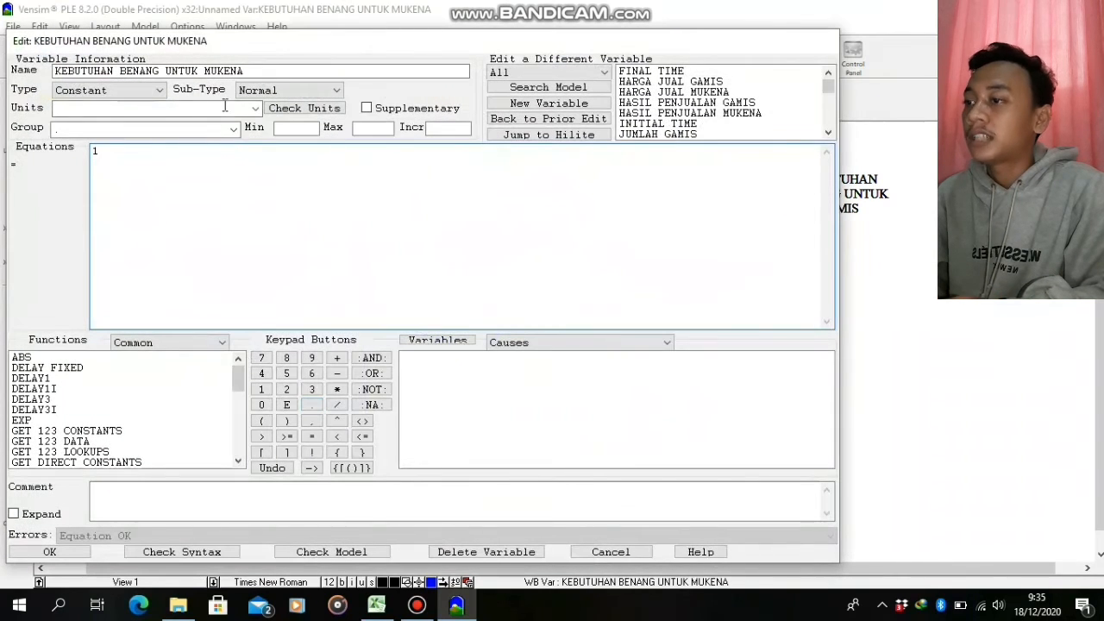
{"action": "left_click", "coordinate": [255, 109]}
{"action": "left_click", "coordinate": [142, 161]}
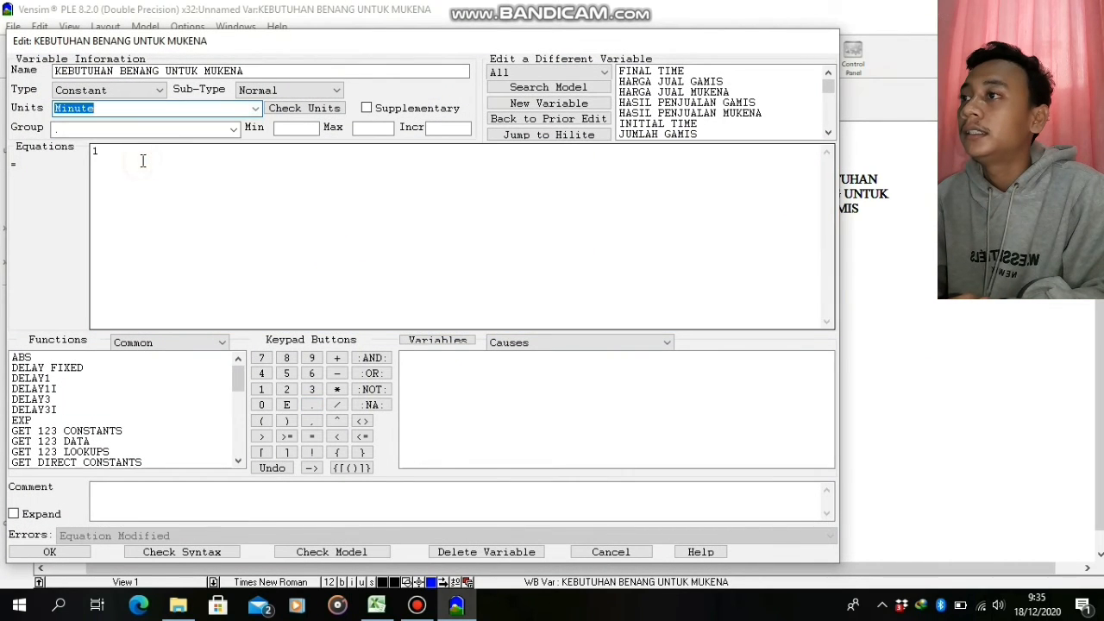
{"action": "left_click", "coordinate": [255, 109]}
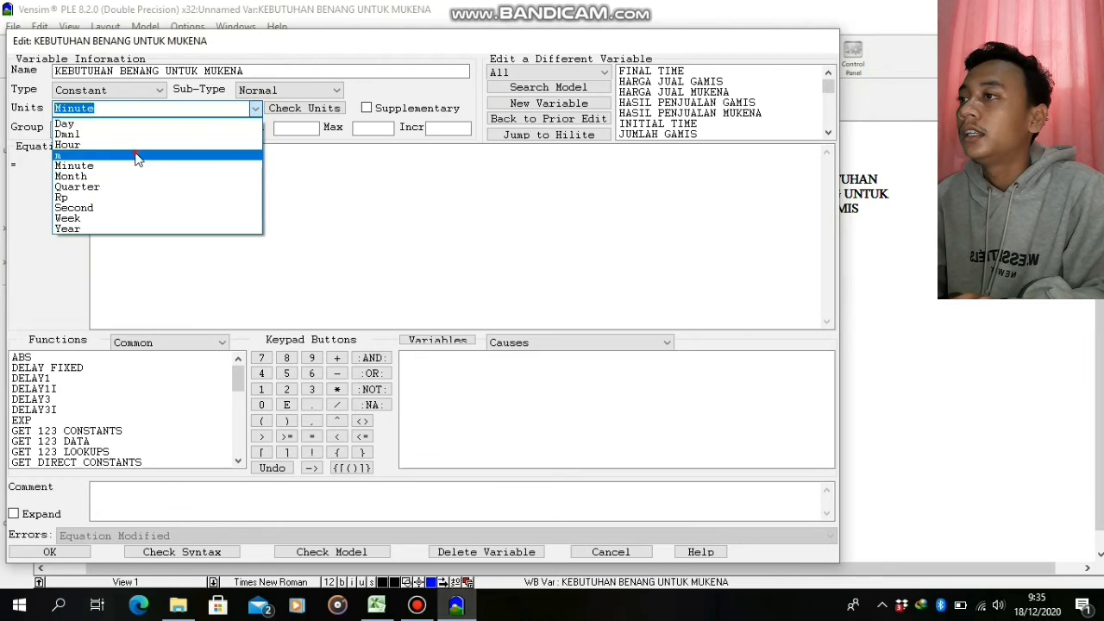
{"action": "type", "text": "m"}
{"action": "left_click", "coordinate": [50, 552]}
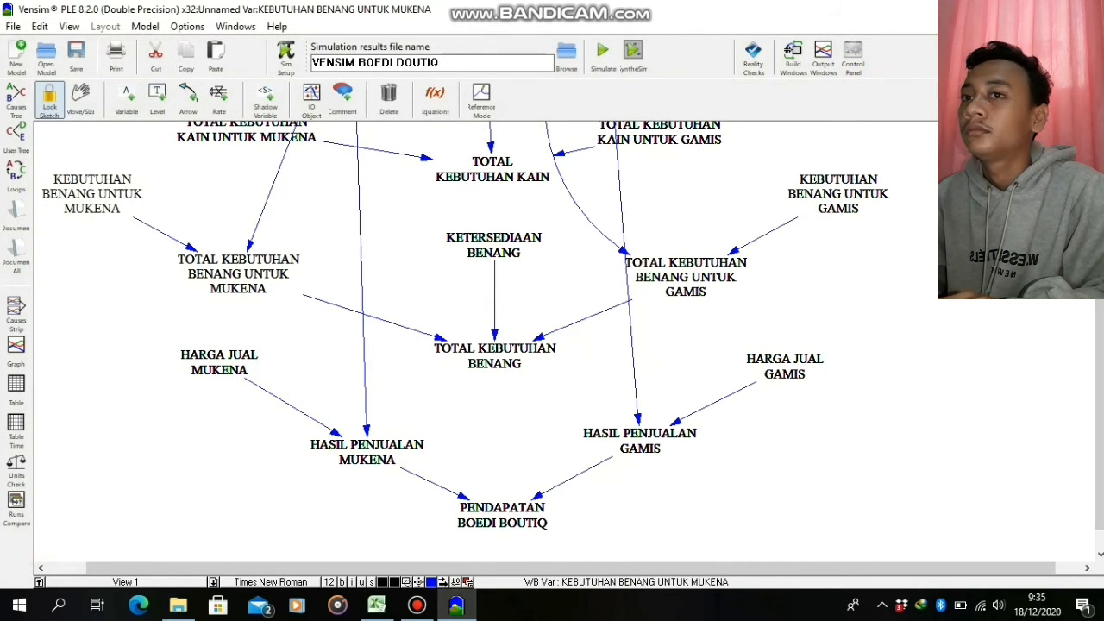
Enter m2 as the units of TOTAL KEBUTUHAN KAIN
{"action": "scroll", "coordinate": [572, 342], "scroll_direction": "up", "scroll_amount": 3}
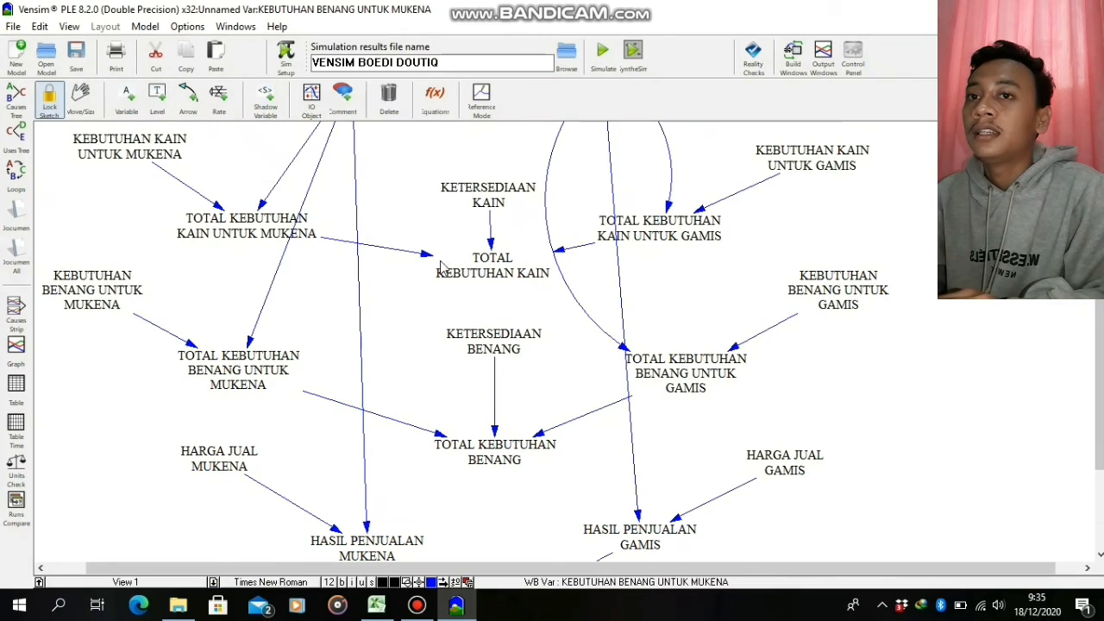
{"action": "right_click", "coordinate": [497, 282]}
{"action": "left_click", "coordinate": [619, 419]}
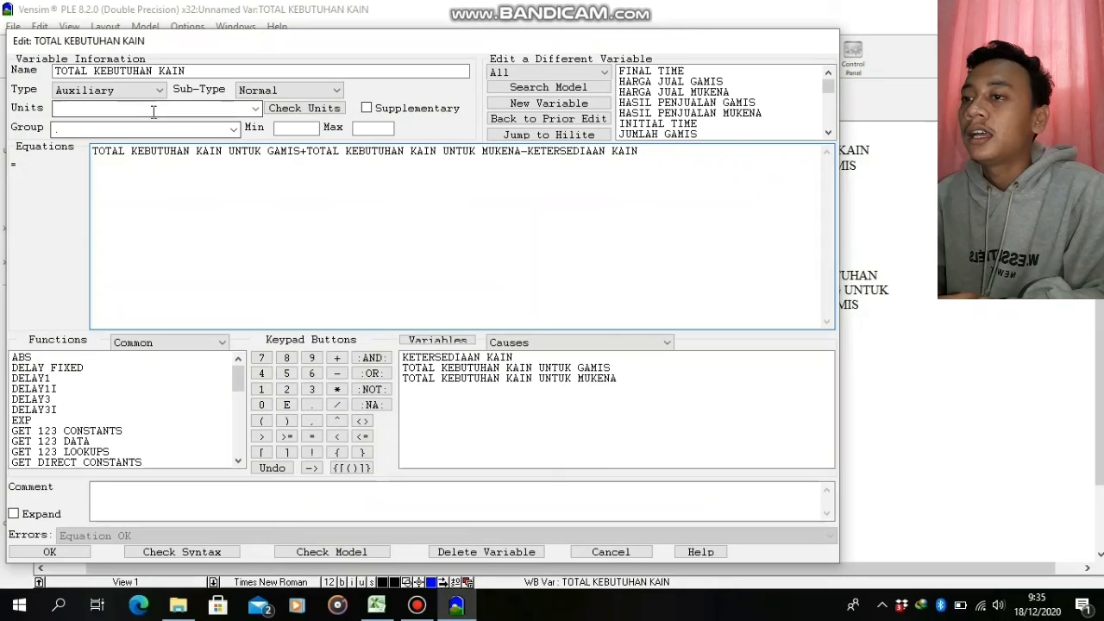
{"action": "left_click", "coordinate": [154, 108]}
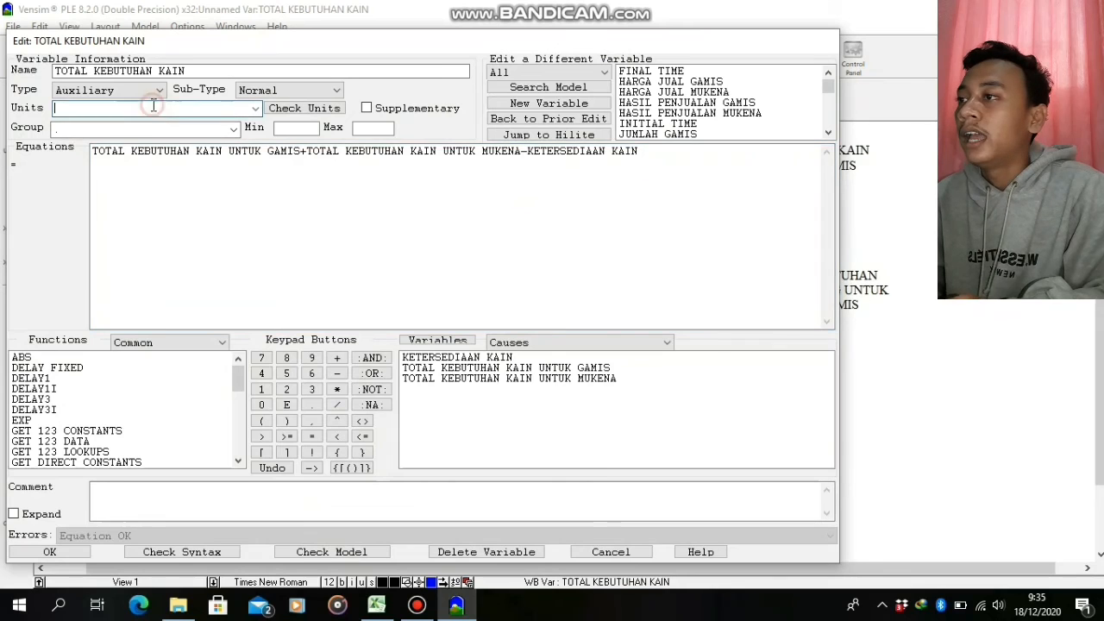
{"action": "type", "text": "m2"}
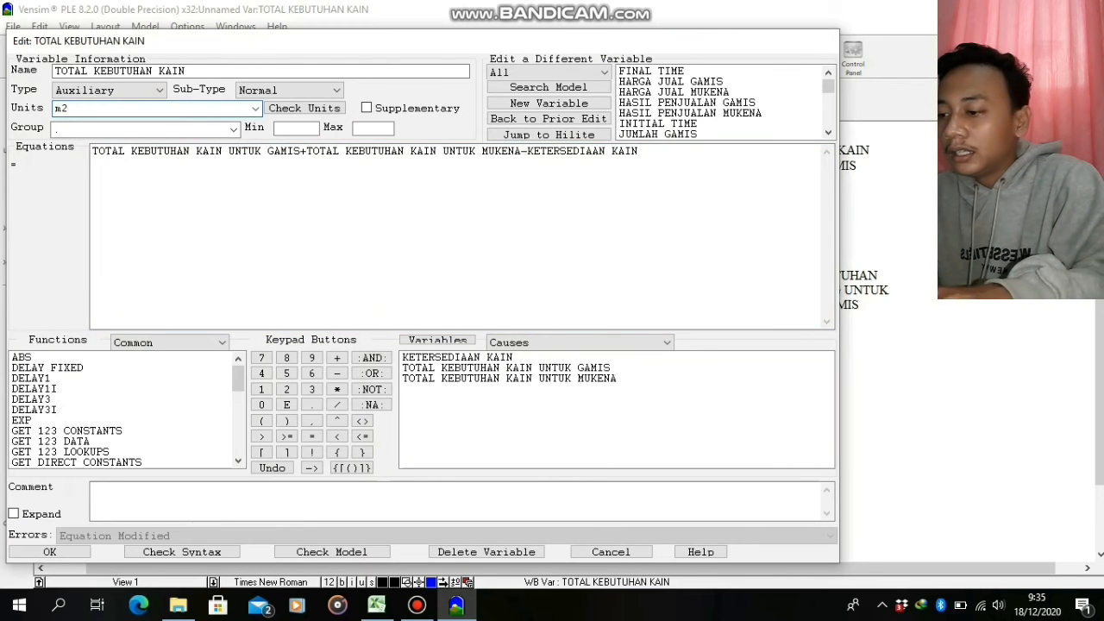
{"action": "left_click", "coordinate": [57, 552]}
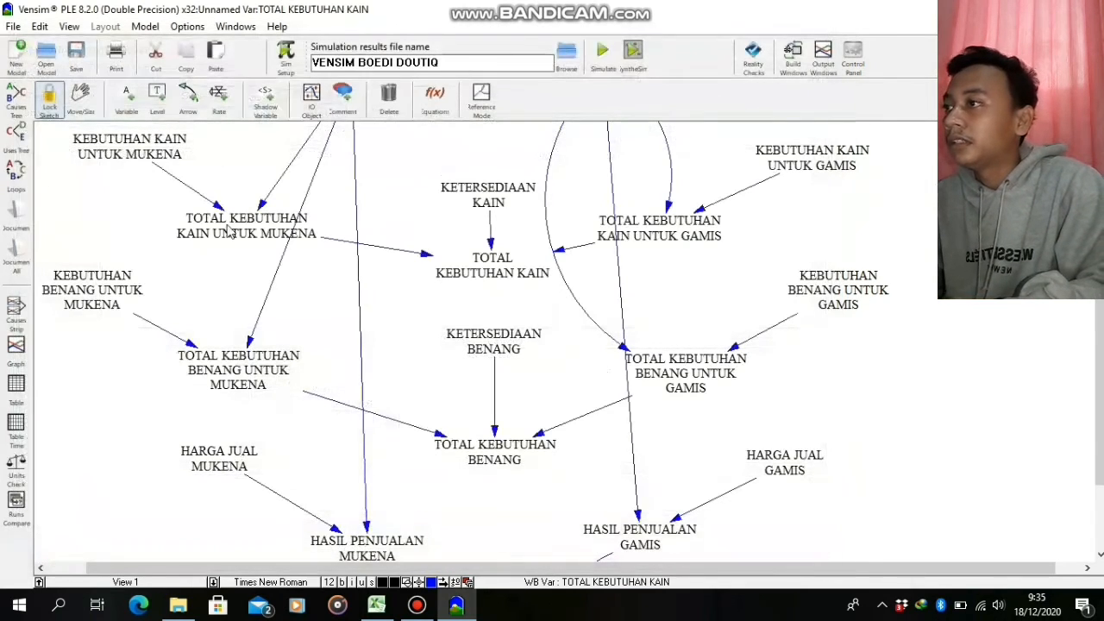
Set the units of TOTAL KEBUTUHAN KAIN UNTUK MUKENA to m2
{"action": "right_click", "coordinate": [288, 231]}
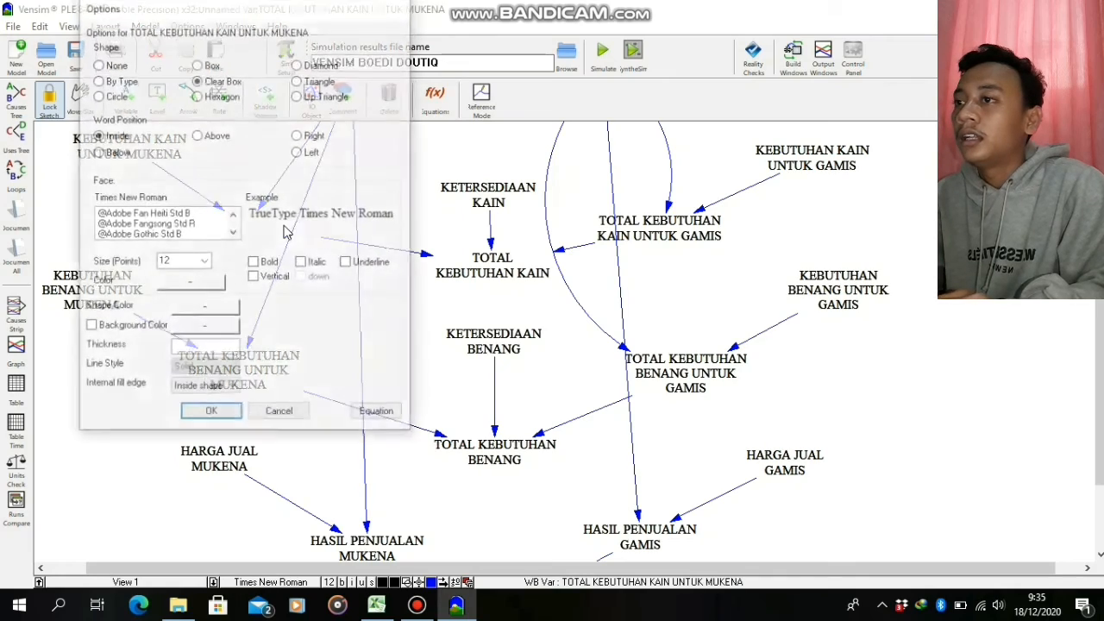
{"action": "left_click", "coordinate": [390, 412]}
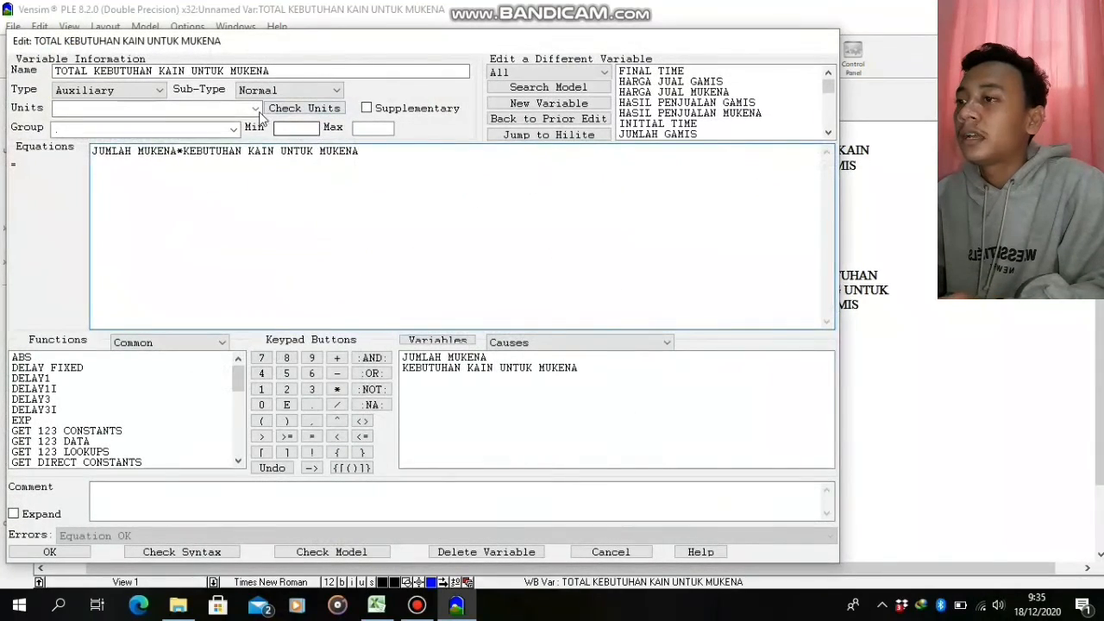
{"action": "left_click", "coordinate": [255, 108]}
{"action": "left_click", "coordinate": [180, 166]}
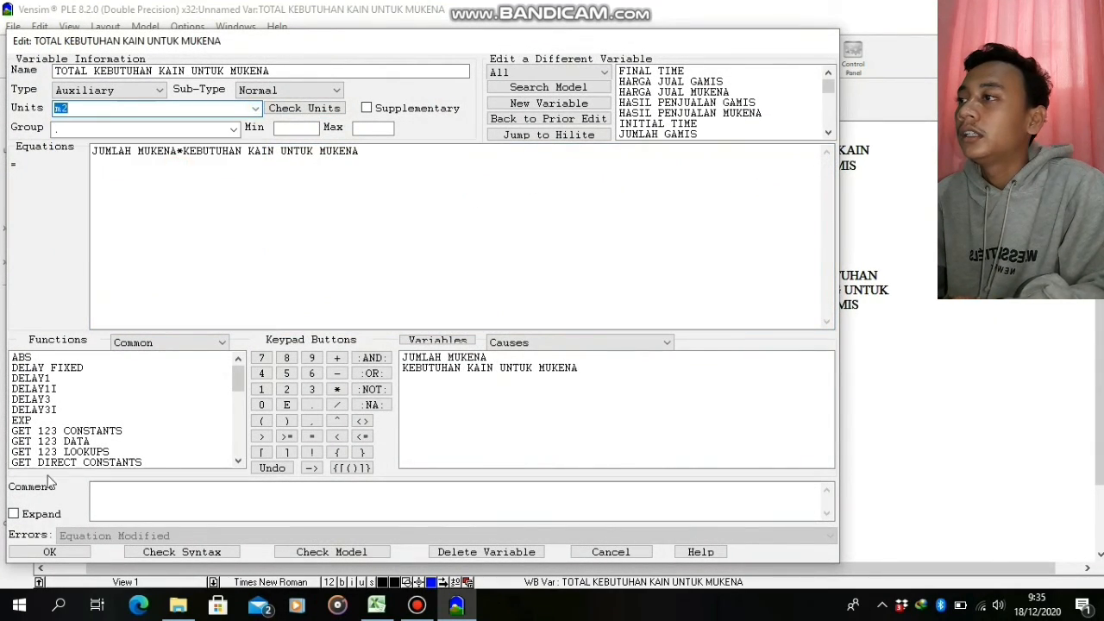
{"action": "left_click", "coordinate": [49, 551]}
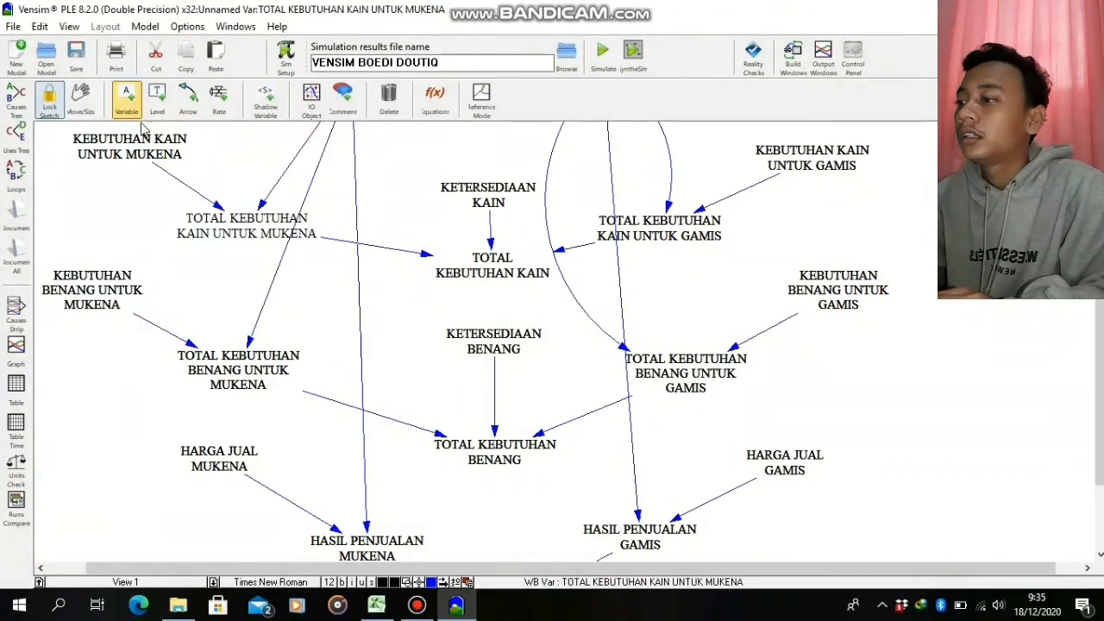
Set the units of the constant KEBUTUHAN KAIN UNTUK MUKENA to m2
{"action": "left_click", "coordinate": [129, 152]}
{"action": "right_click", "coordinate": [129, 152]}
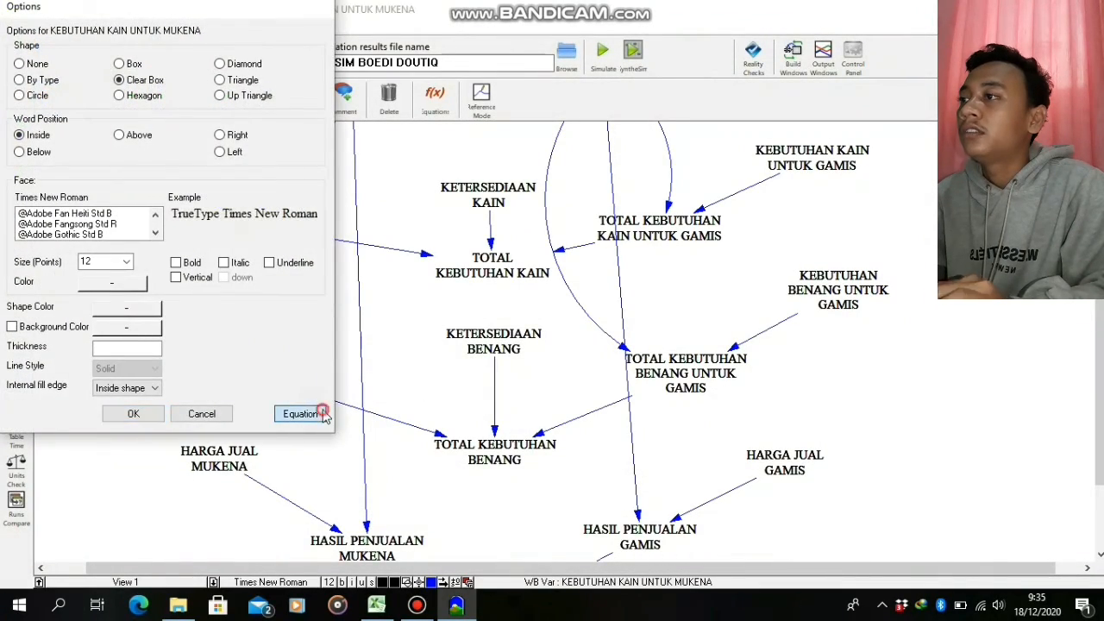
{"action": "left_click", "coordinate": [310, 413]}
{"action": "left_click", "coordinate": [255, 108]}
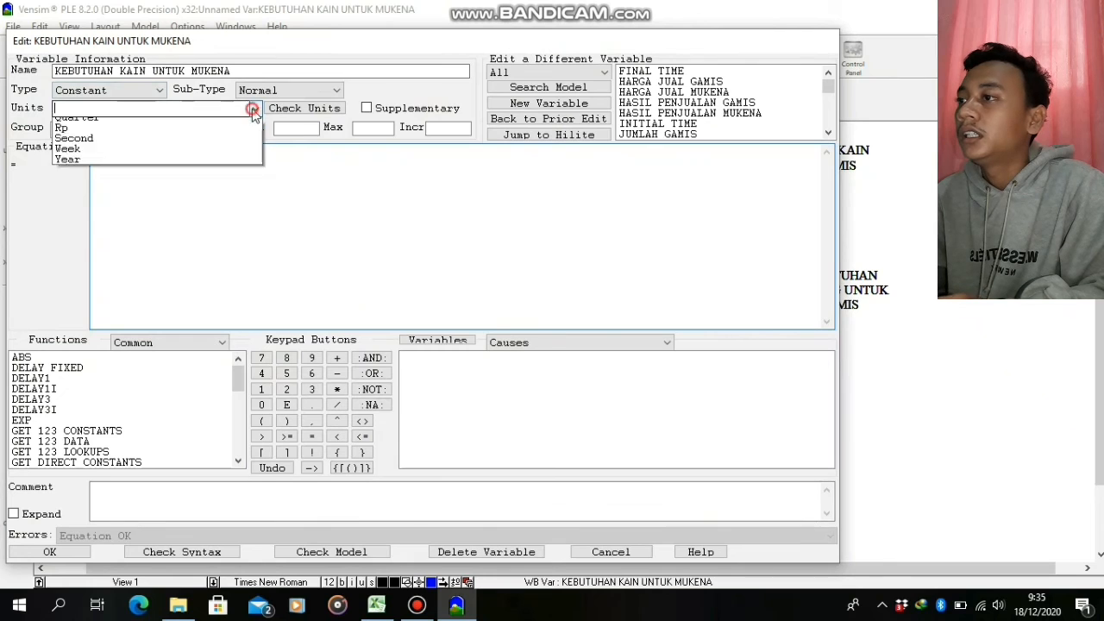
{"action": "left_click", "coordinate": [120, 165]}
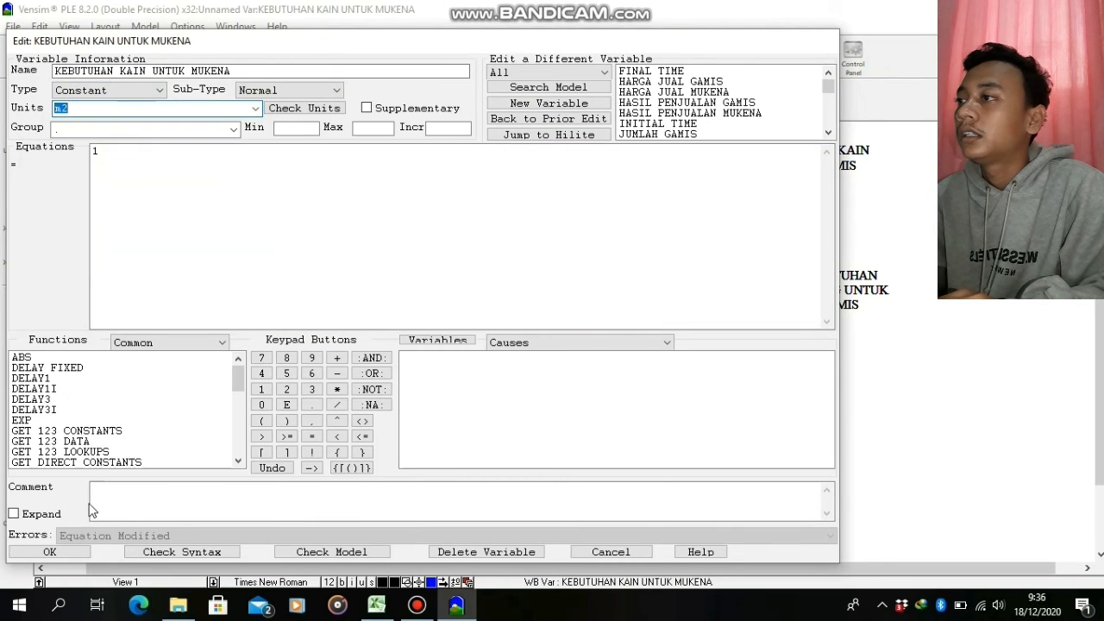
{"action": "left_click", "coordinate": [50, 551]}
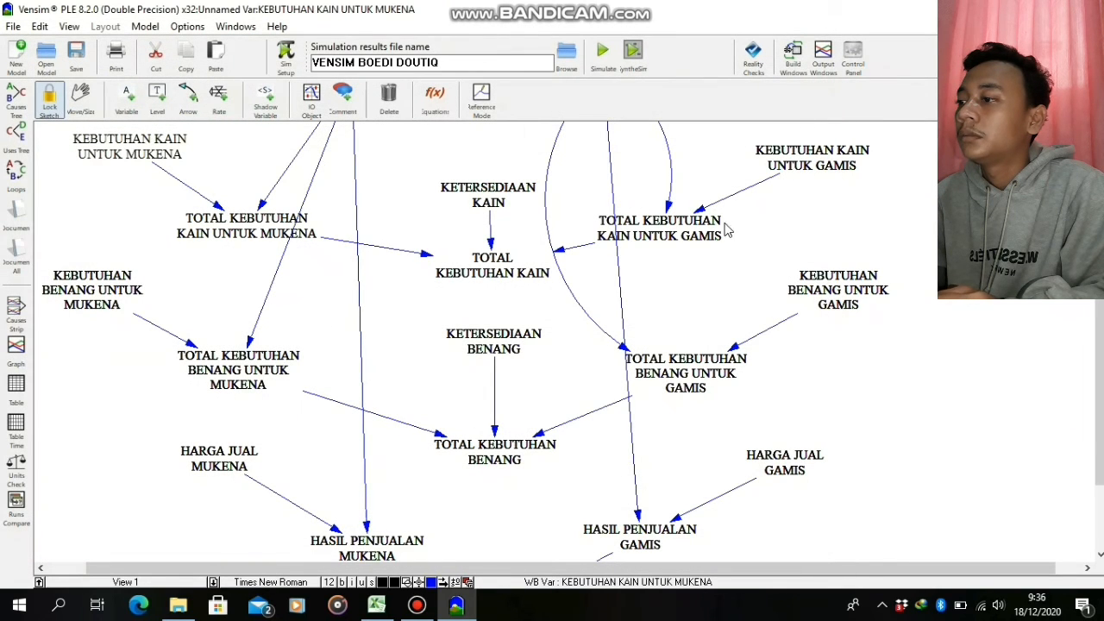
Set the units of the constant KETERSEDIAAN KAIN to m2
{"action": "right_click", "coordinate": [500, 199]}
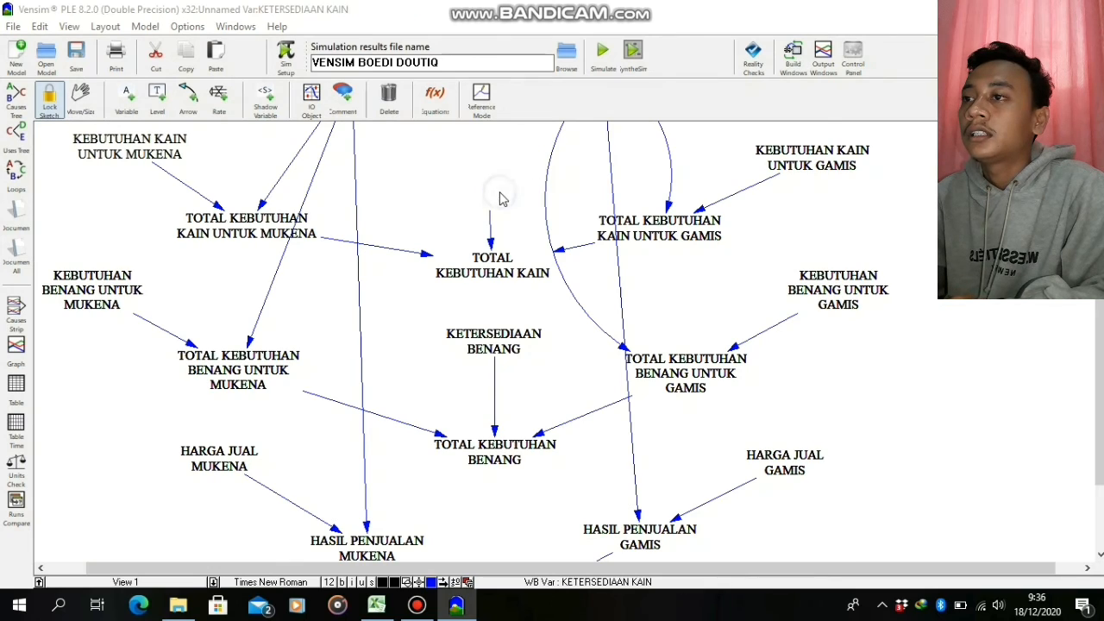
{"action": "left_click", "coordinate": [621, 413]}
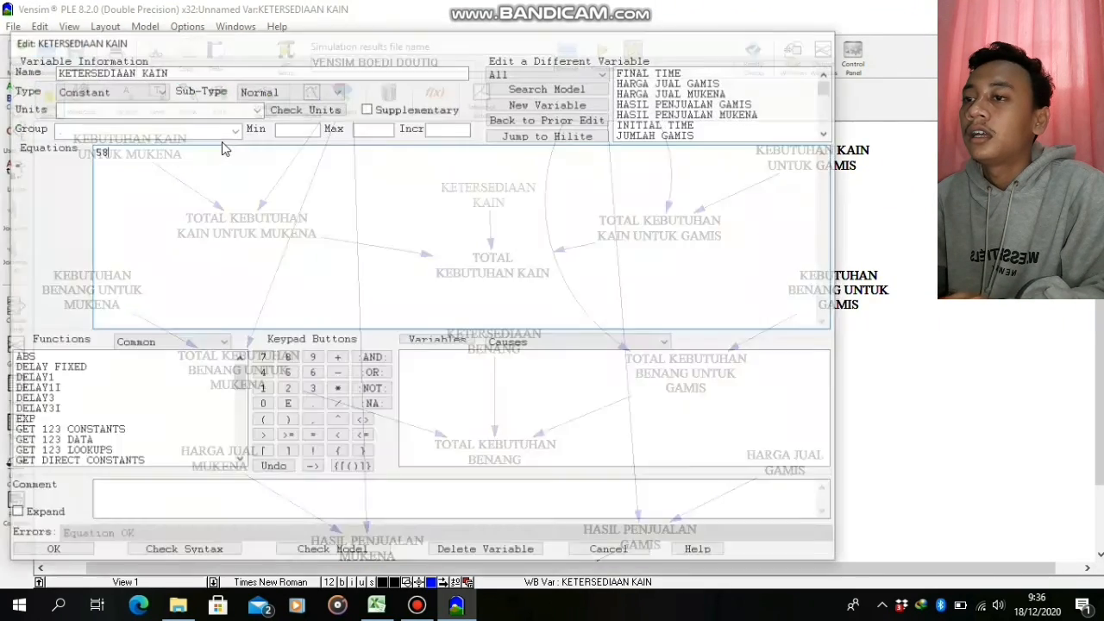
{"action": "left_click", "coordinate": [259, 110]}
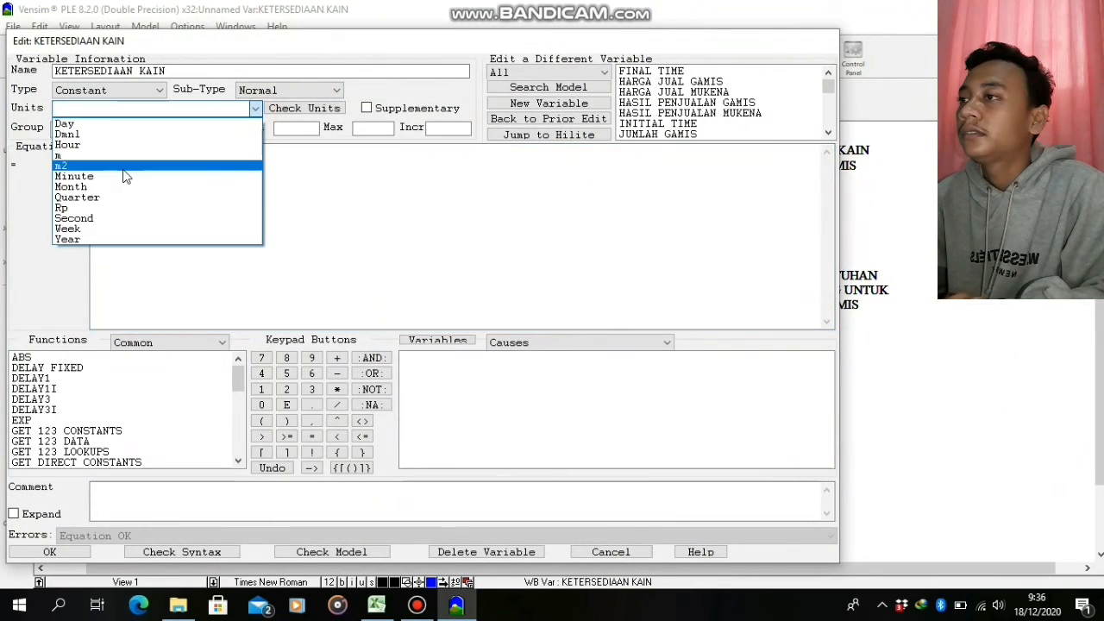
{"action": "left_click", "coordinate": [124, 167]}
{"action": "left_click", "coordinate": [49, 552]}
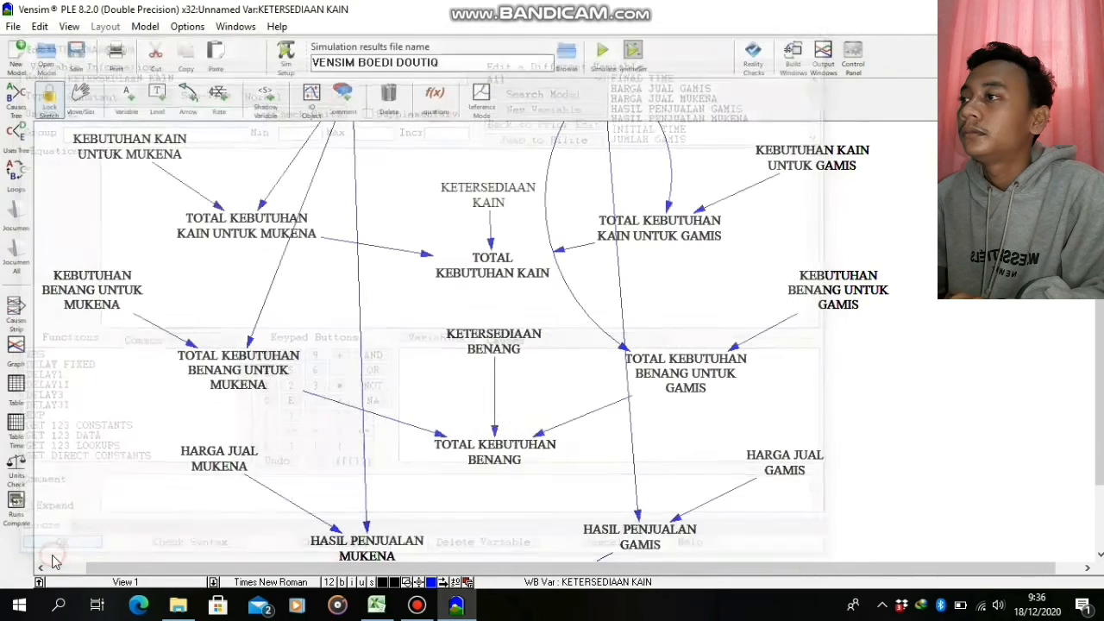
Set the units of the constant KETERSEDIAAN BENANG to m
{"action": "right_click", "coordinate": [494, 341]}
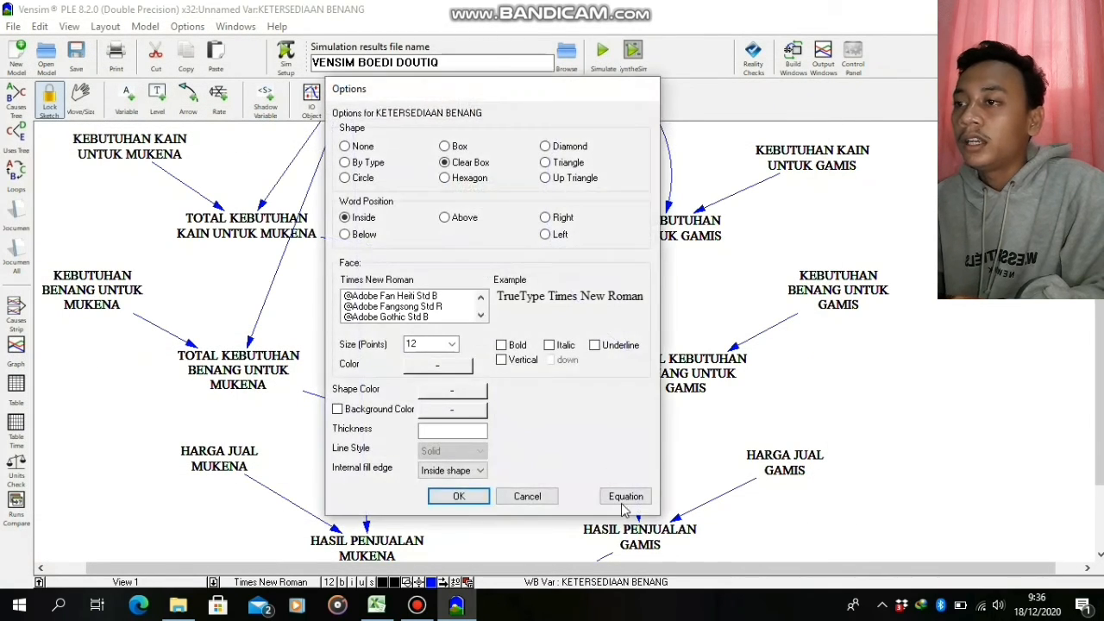
{"action": "left_click", "coordinate": [626, 497]}
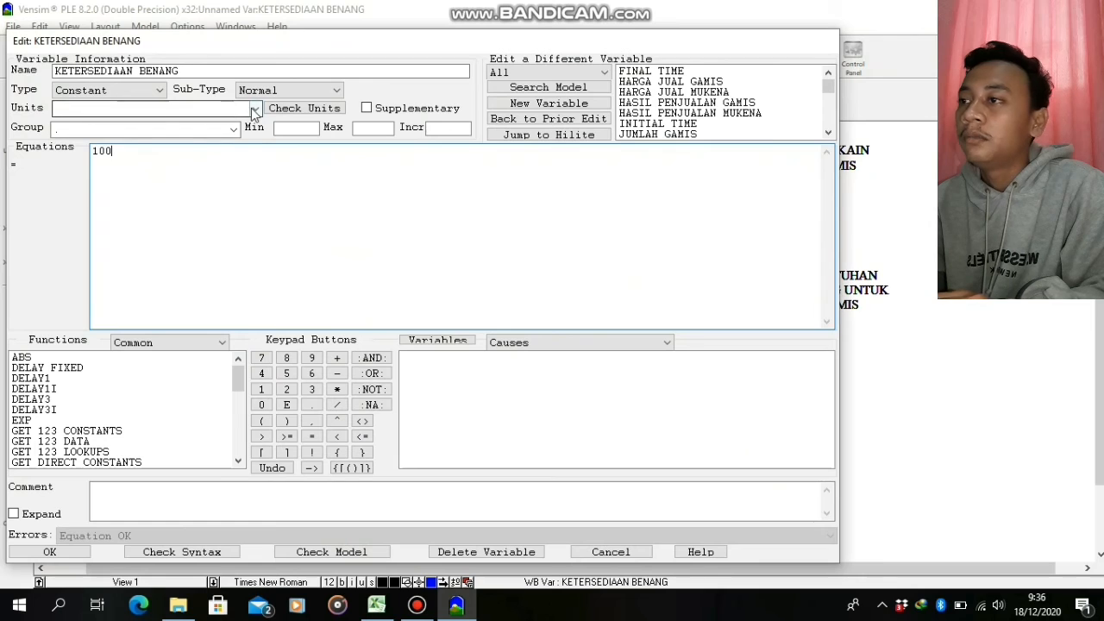
{"action": "left_click", "coordinate": [255, 108]}
{"action": "left_click", "coordinate": [129, 153]}
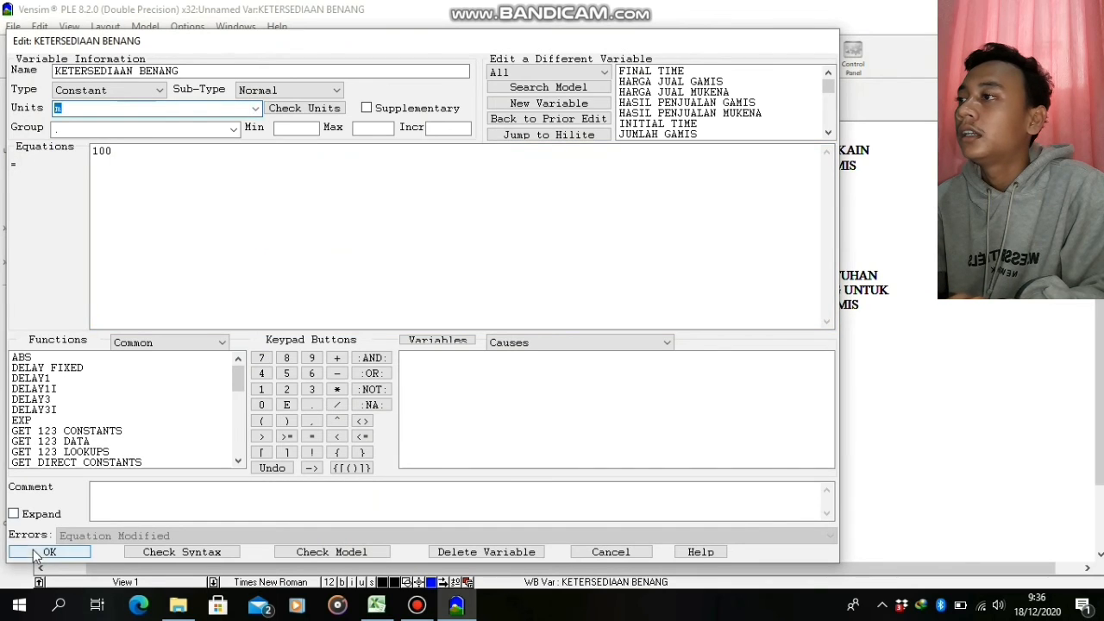
{"action": "left_click", "coordinate": [50, 552]}
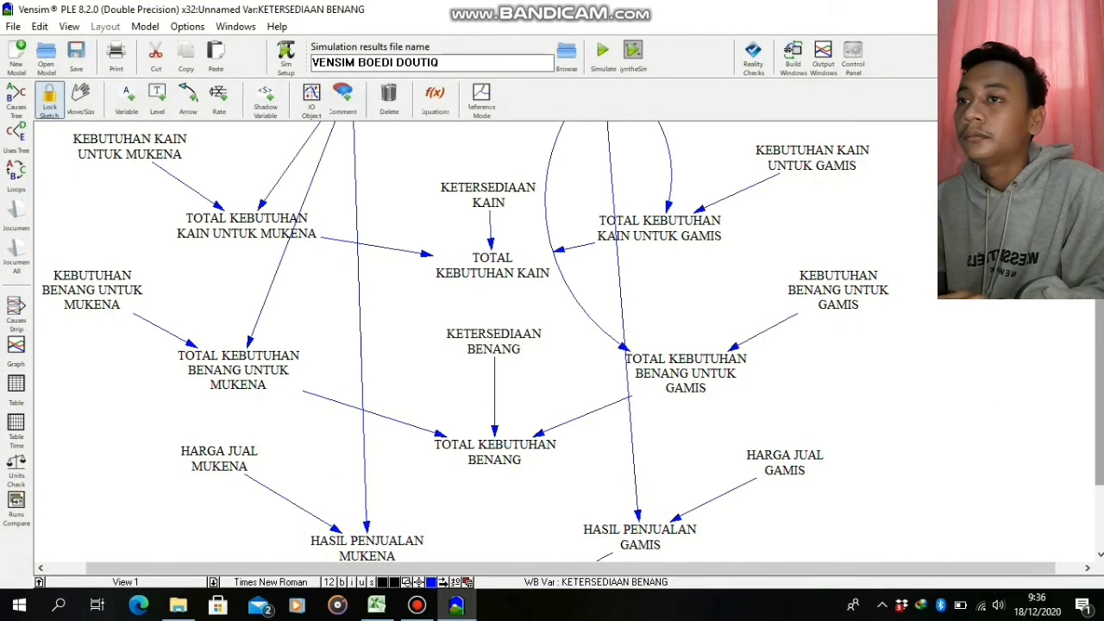
Set the units of TOTAL KEBUTUHAN KAIN UNTUK GAMIS to m2
{"action": "scroll", "coordinate": [622, 319], "scroll_direction": "up", "scroll_amount": 2}
{"action": "right_click", "coordinate": [622, 317]}
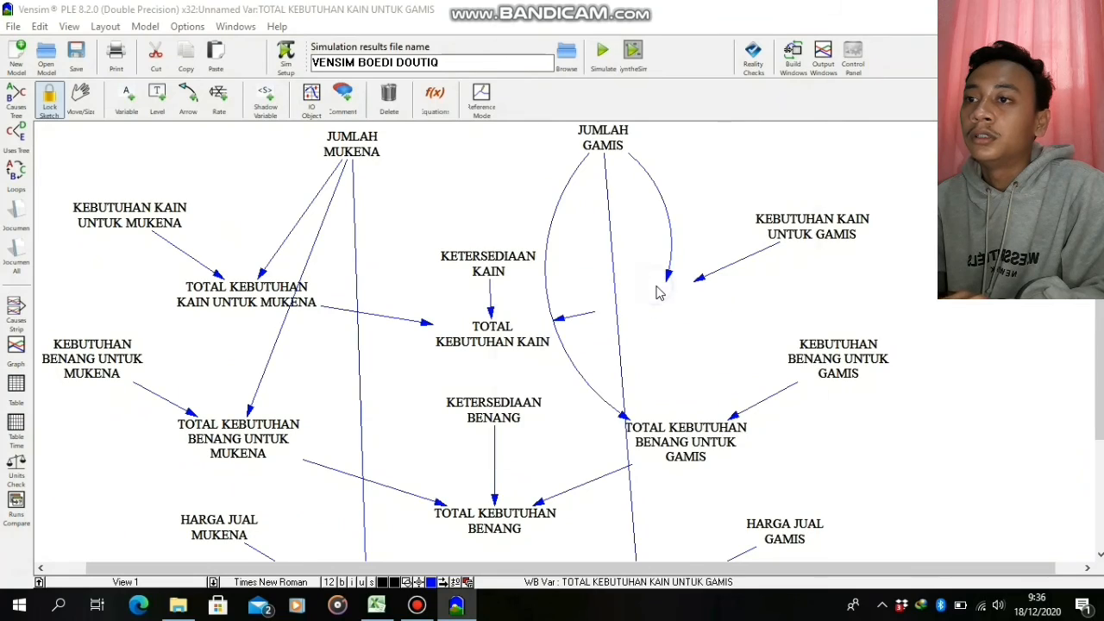
{"action": "left_click", "coordinate": [791, 451]}
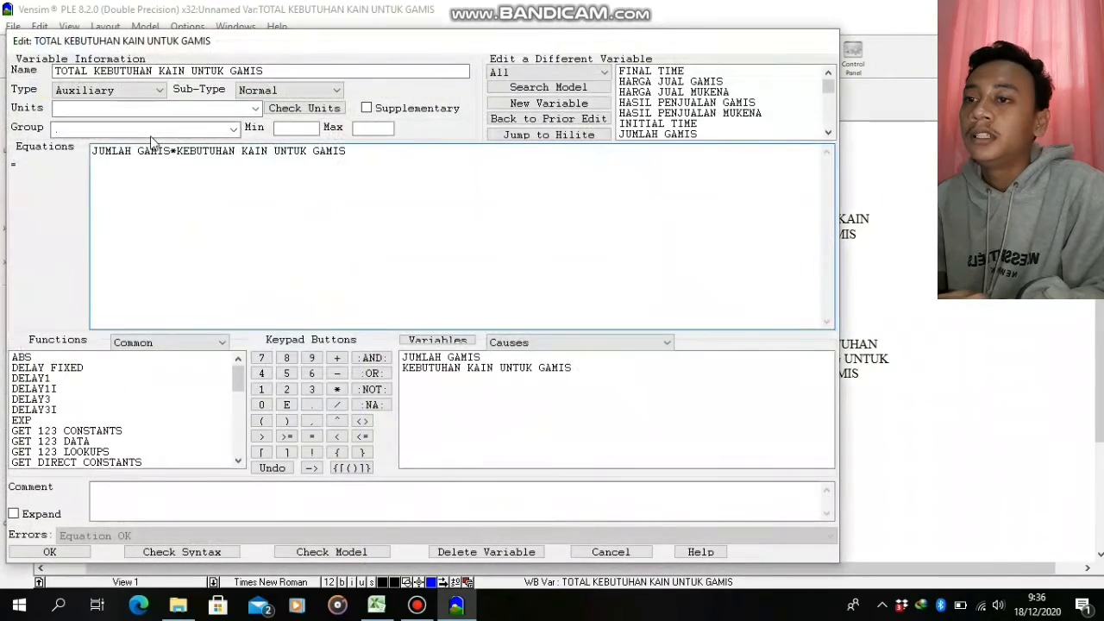
{"action": "left_click", "coordinate": [251, 107]}
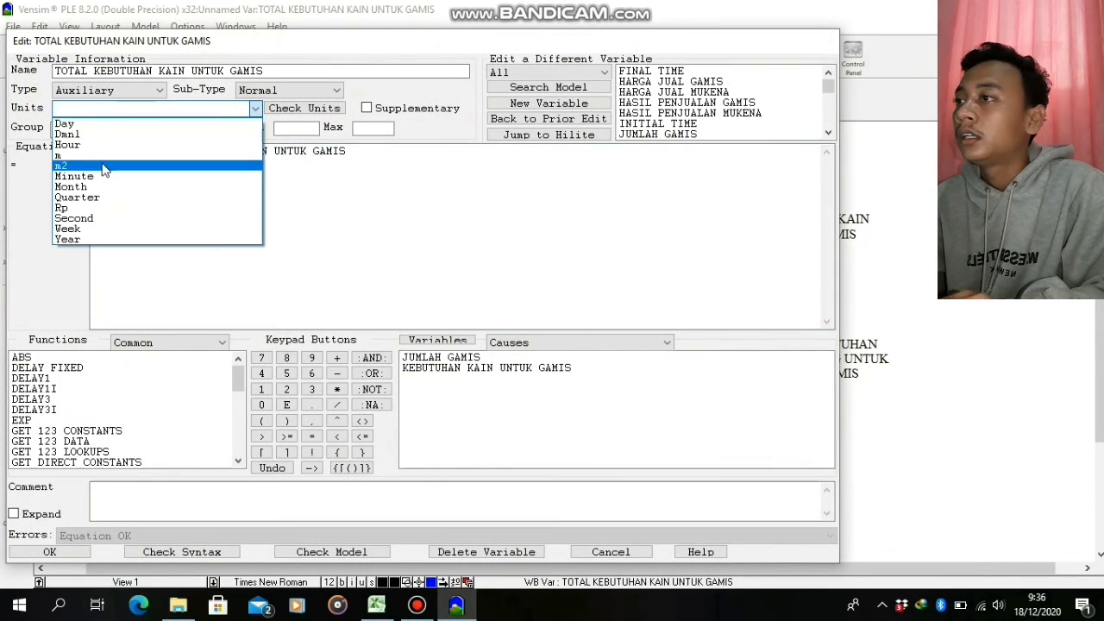
{"action": "left_click", "coordinate": [111, 161]}
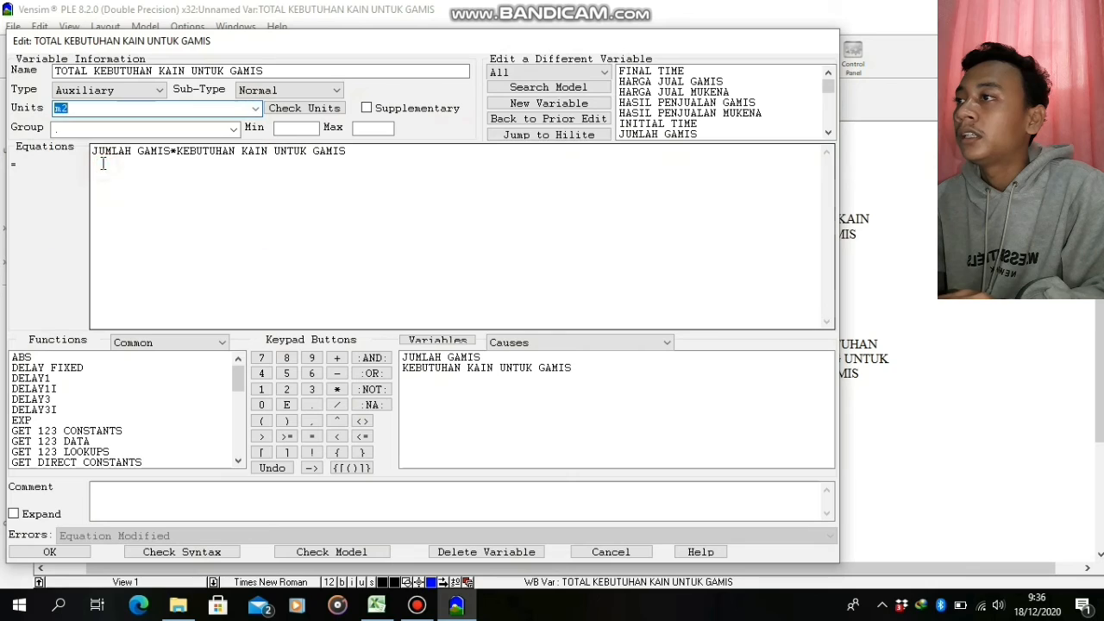
{"action": "left_click", "coordinate": [65, 551]}
Set the units of the constant KEBUTUHAN KAIN UNTUK GAMIS to m2
{"action": "right_click", "coordinate": [864, 223]}
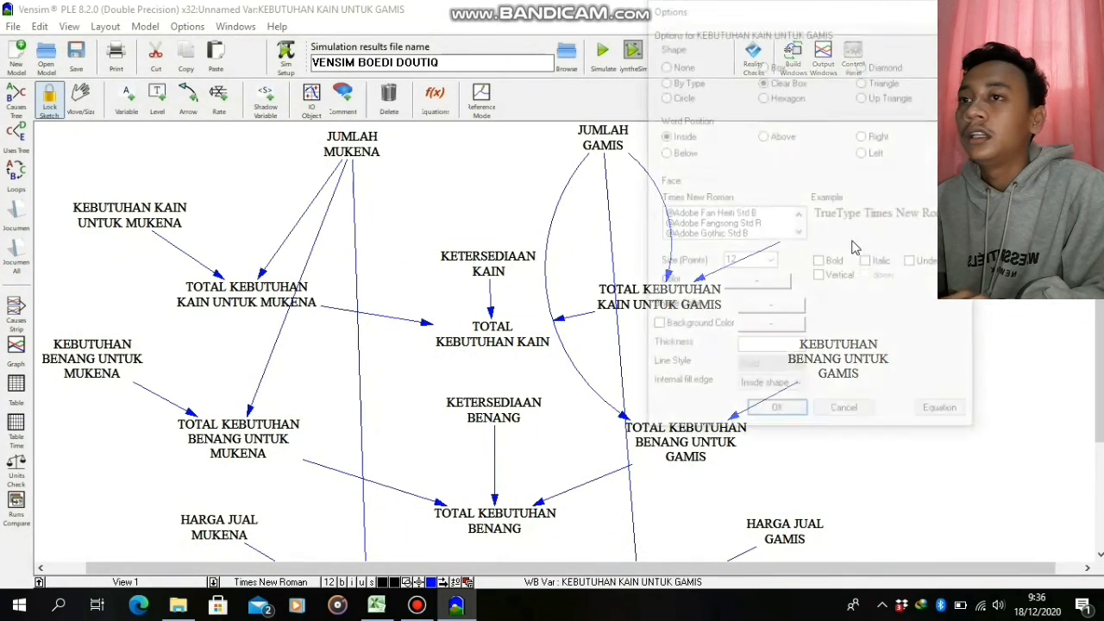
{"action": "left_click", "coordinate": [945, 417]}
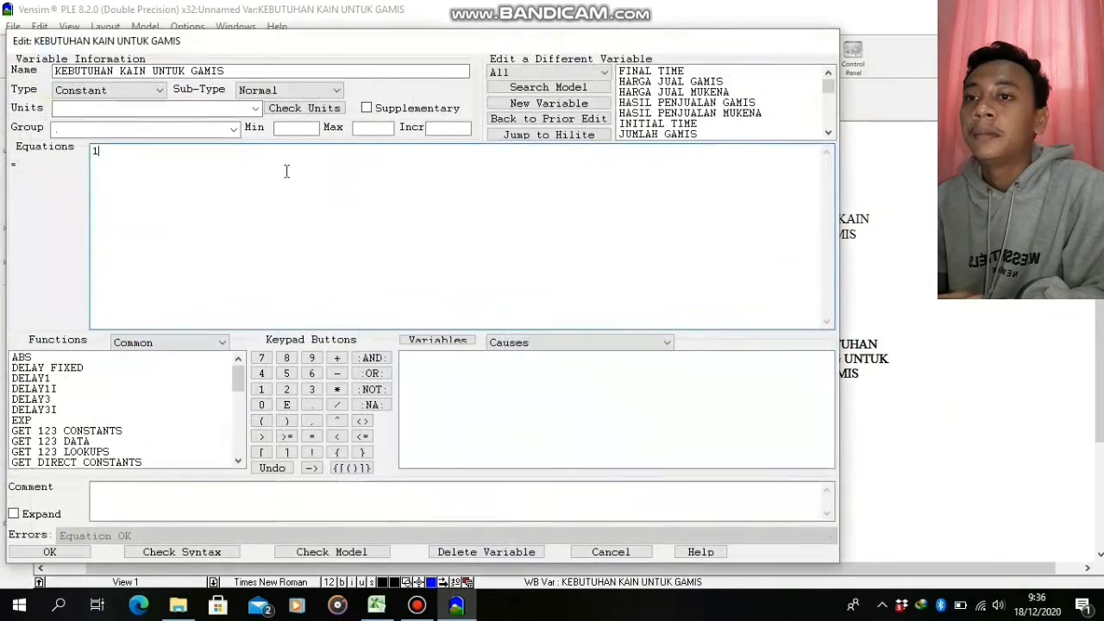
{"action": "left_click", "coordinate": [257, 107]}
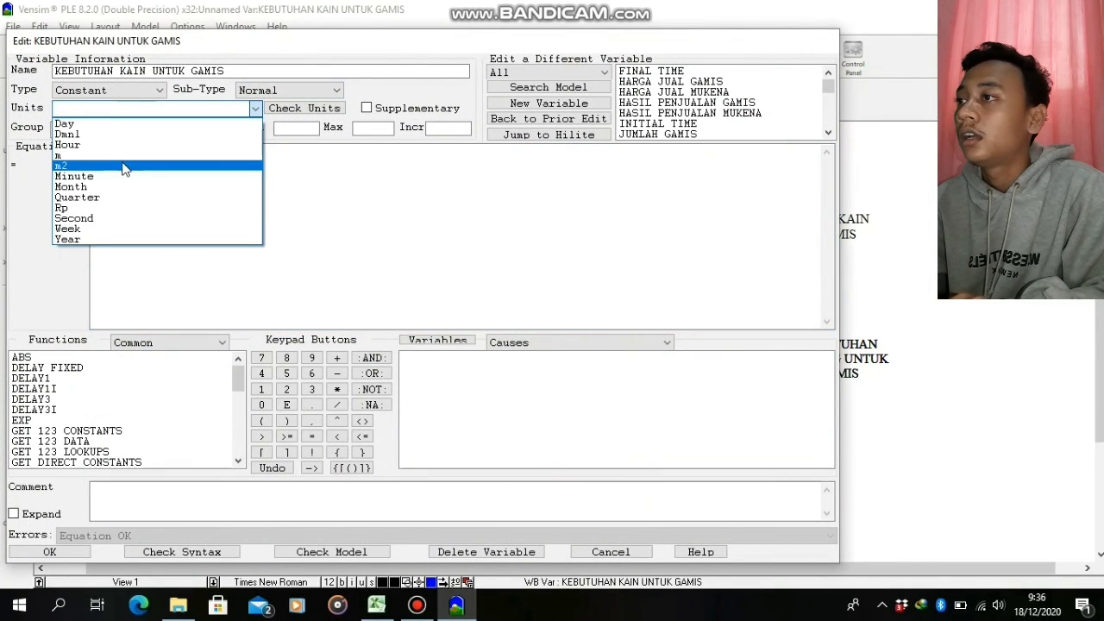
{"action": "left_click", "coordinate": [124, 162]}
{"action": "left_click", "coordinate": [60, 554]}
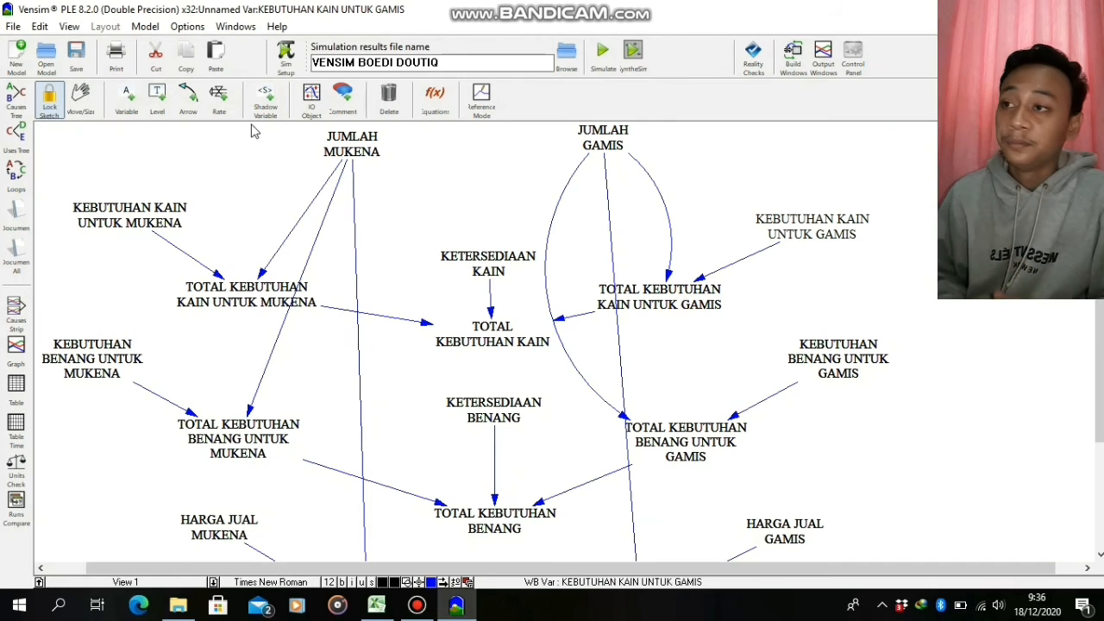
Set the units of the constant JUMLAH MUKENA to Pcs
{"action": "left_click", "coordinate": [351, 144]}
{"action": "right_click", "coordinate": [357, 151]}
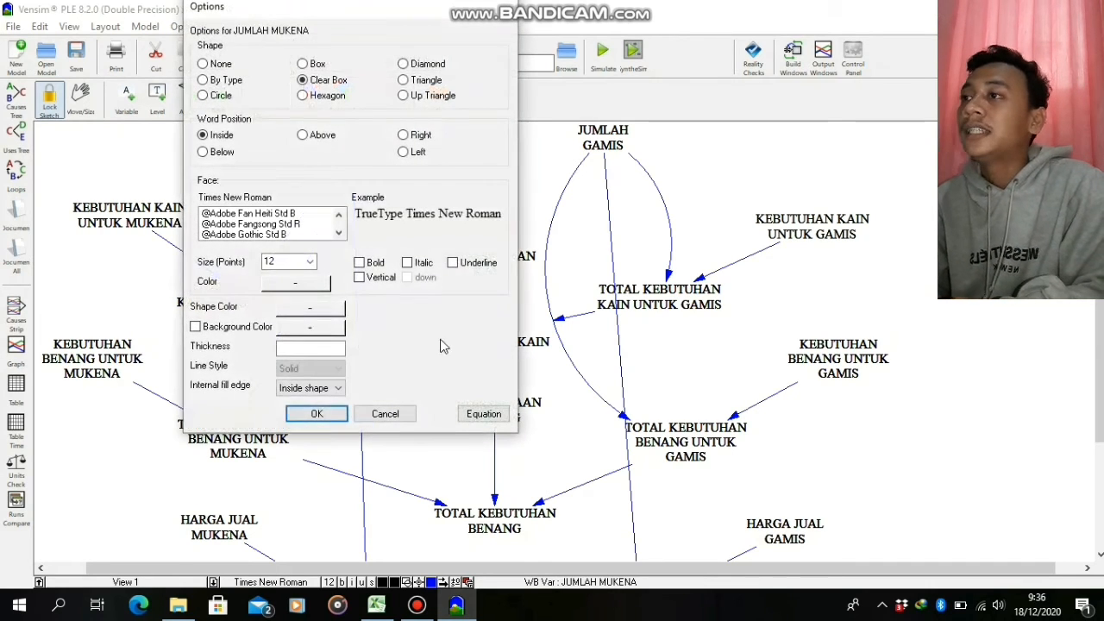
{"action": "left_click", "coordinate": [484, 414]}
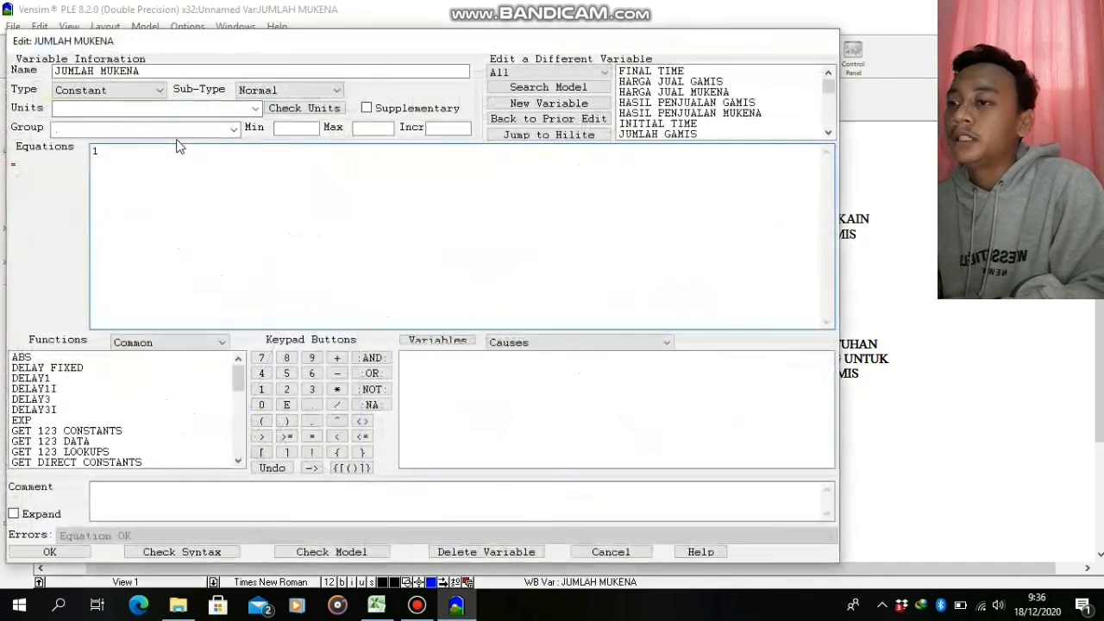
{"action": "left_click", "coordinate": [153, 108]}
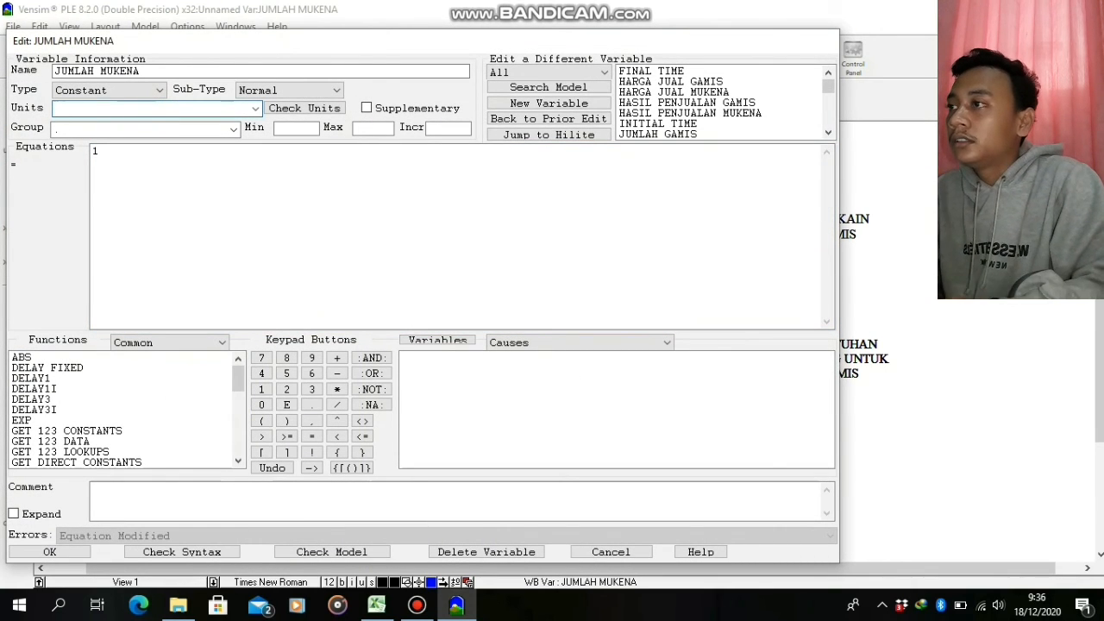
{"action": "type", "text": "Pcs"}
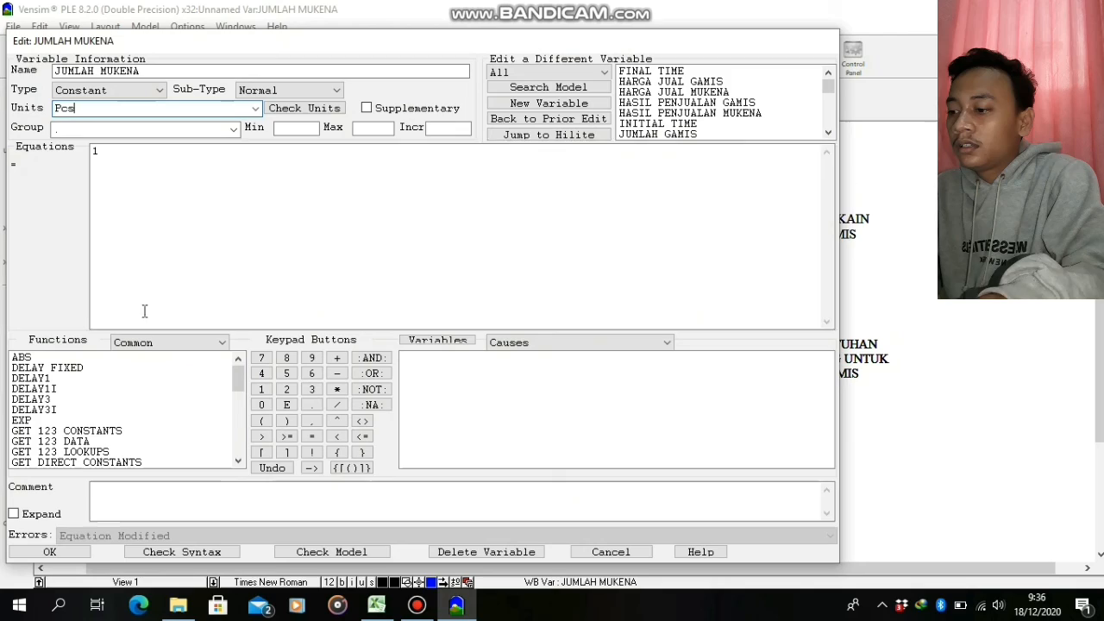
{"action": "left_click", "coordinate": [83, 554]}
Set the units of the constant JUMLAH GAMIS to Pcs
{"action": "left_click", "coordinate": [614, 138]}
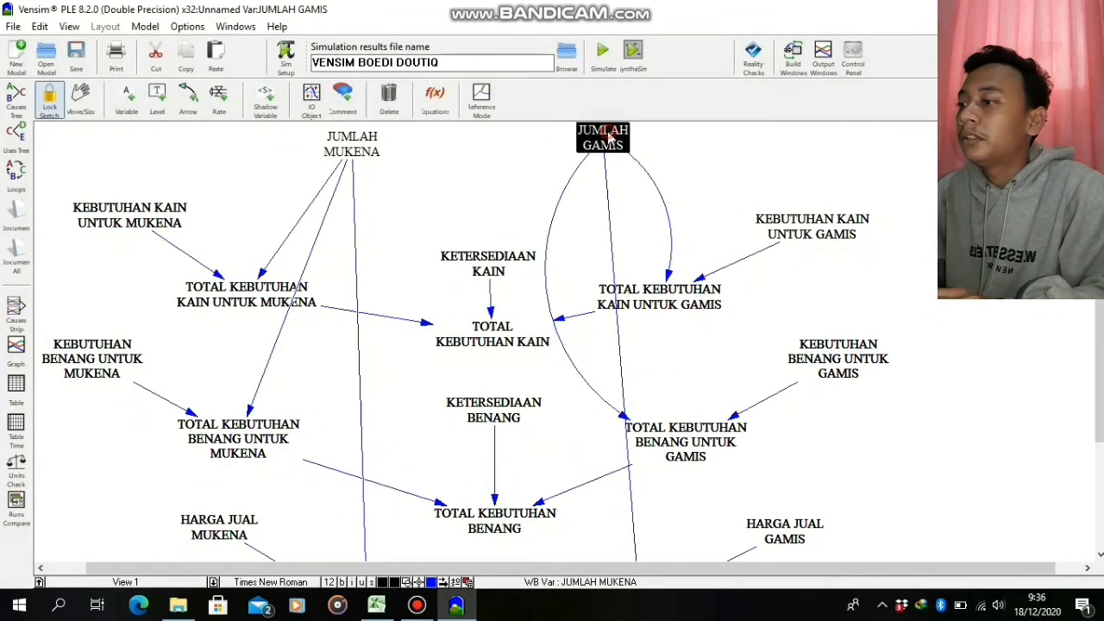
{"action": "right_click", "coordinate": [608, 138]}
{"action": "left_click", "coordinate": [735, 413]}
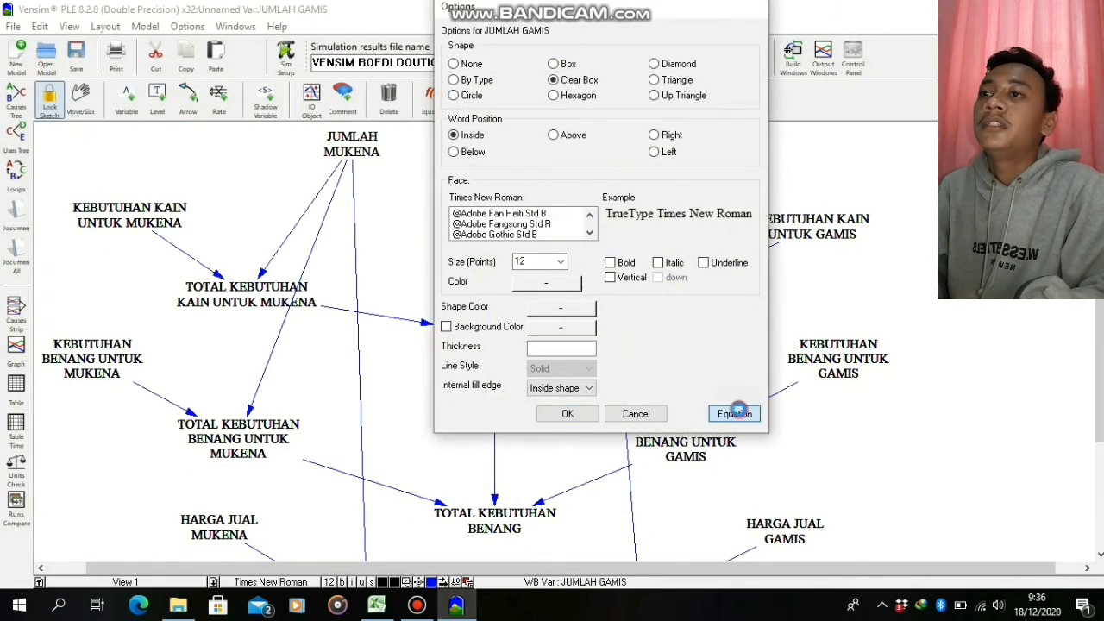
{"action": "left_click", "coordinate": [256, 109]}
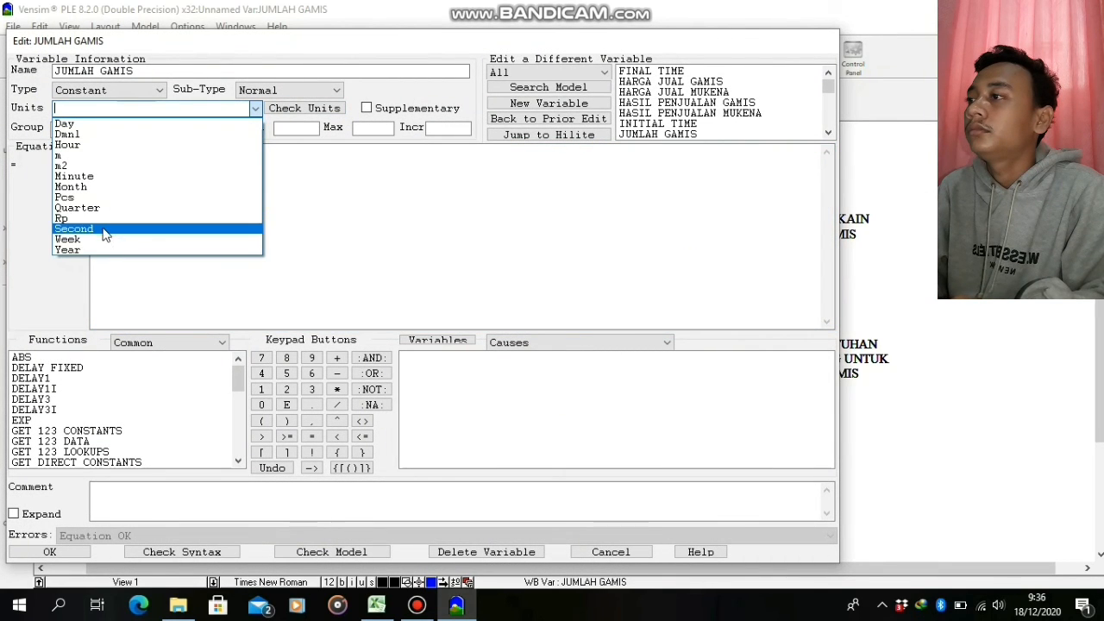
{"action": "left_click", "coordinate": [94, 198]}
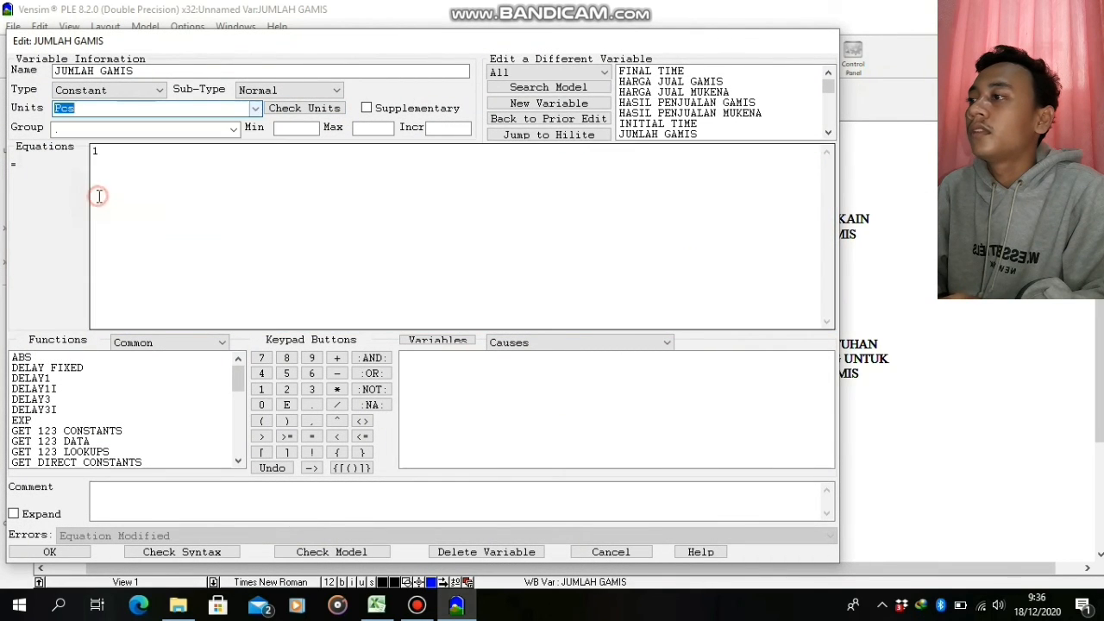
{"action": "left_click", "coordinate": [54, 552]}
Run the simulation twice, accepting the sketch save for automated backup and overwriting the existing VENSIM BOEDI DOUTIQ dataset
{"action": "scroll", "coordinate": [1101, 382], "scroll_direction": "down", "scroll_amount": 4}
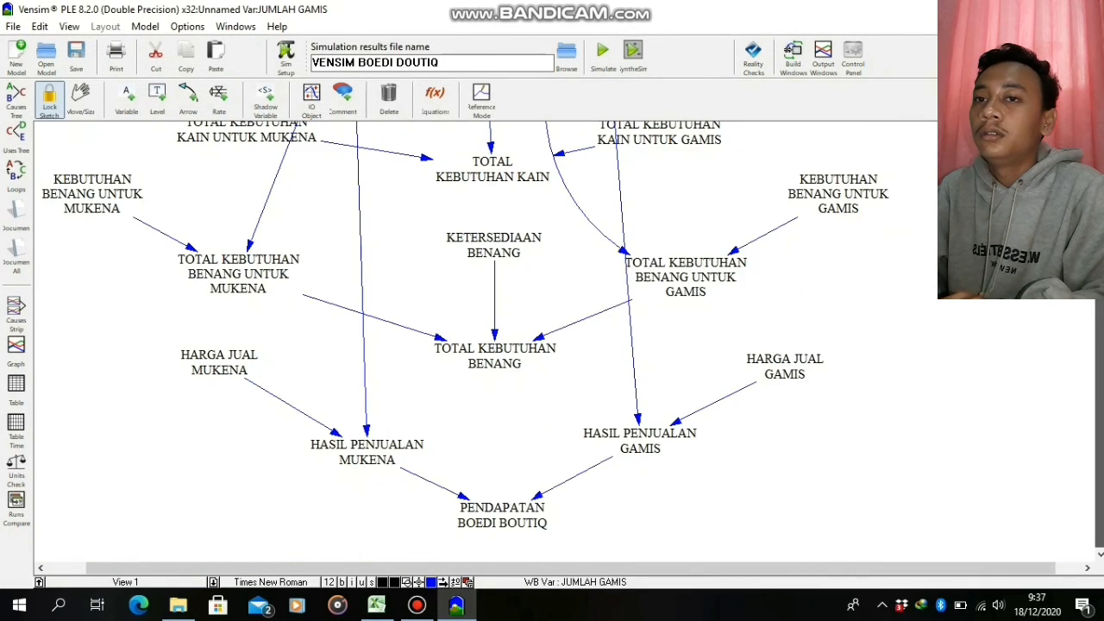
{"action": "scroll", "coordinate": [1100, 388], "scroll_direction": "up", "scroll_amount": 4}
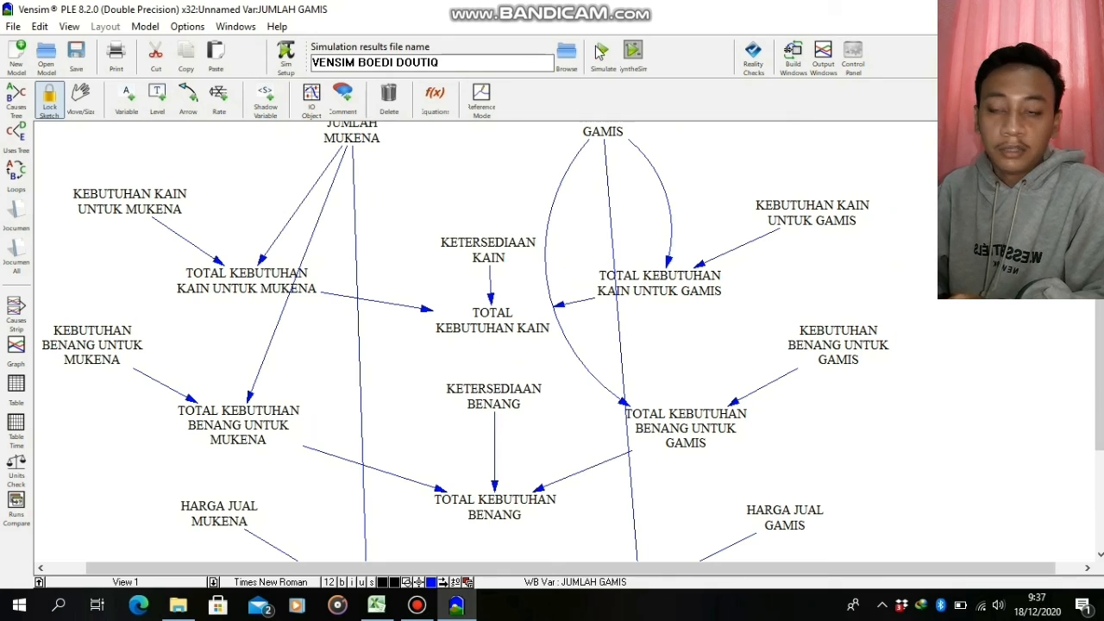
{"action": "left_click", "coordinate": [601, 51]}
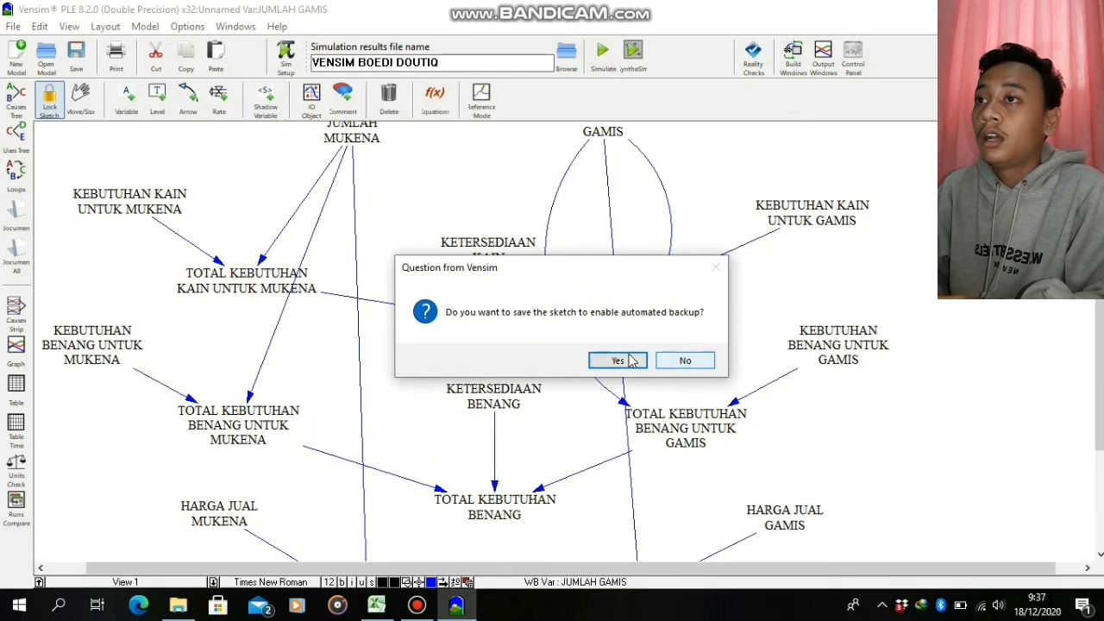
{"action": "left_click", "coordinate": [632, 361]}
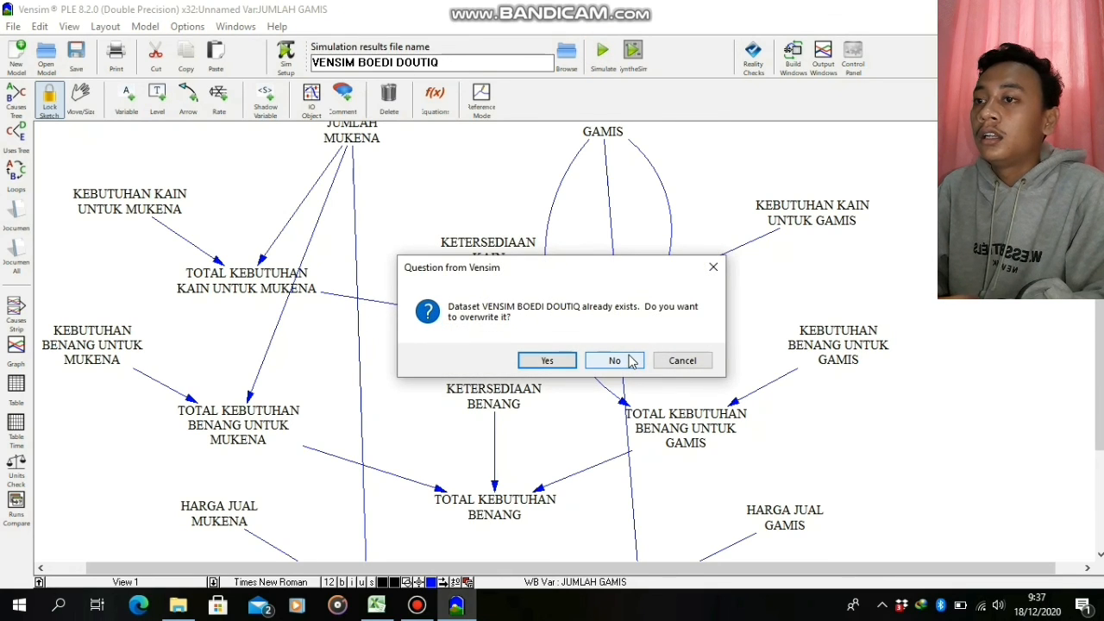
{"action": "left_click", "coordinate": [550, 361]}
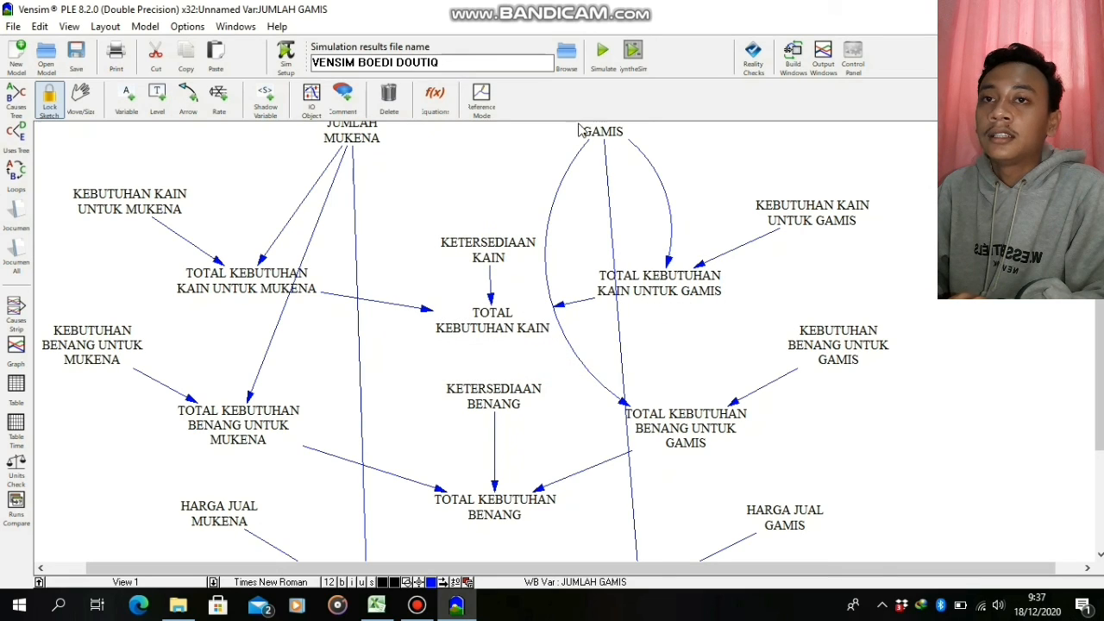
{"action": "left_click", "coordinate": [602, 52]}
{"action": "left_click", "coordinate": [549, 361]}
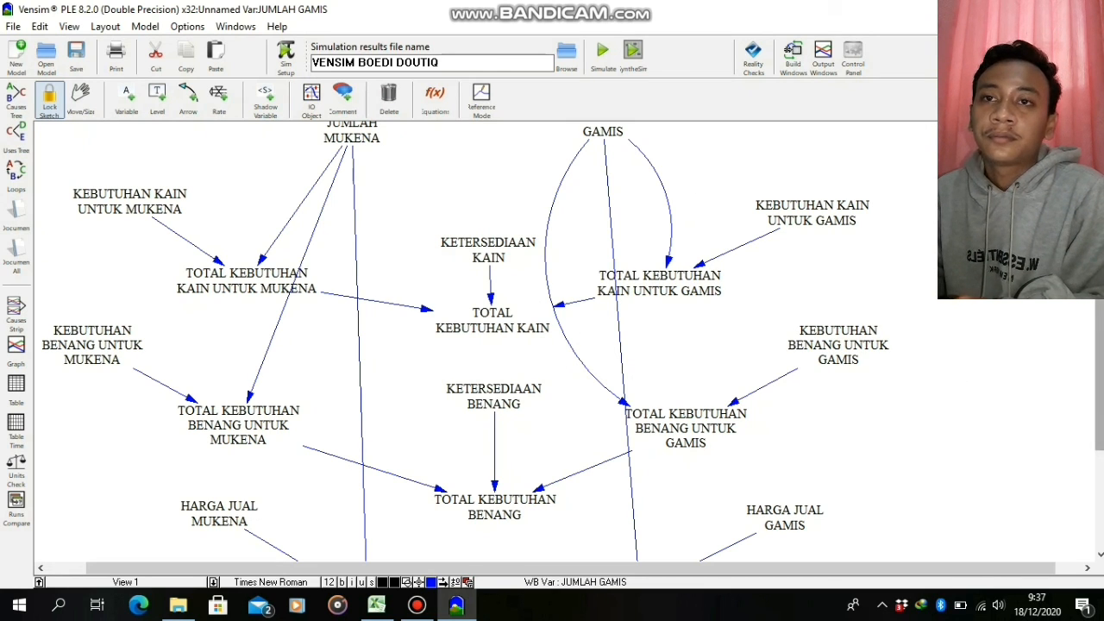
{"action": "mouse_move", "coordinate": [523, 5]}
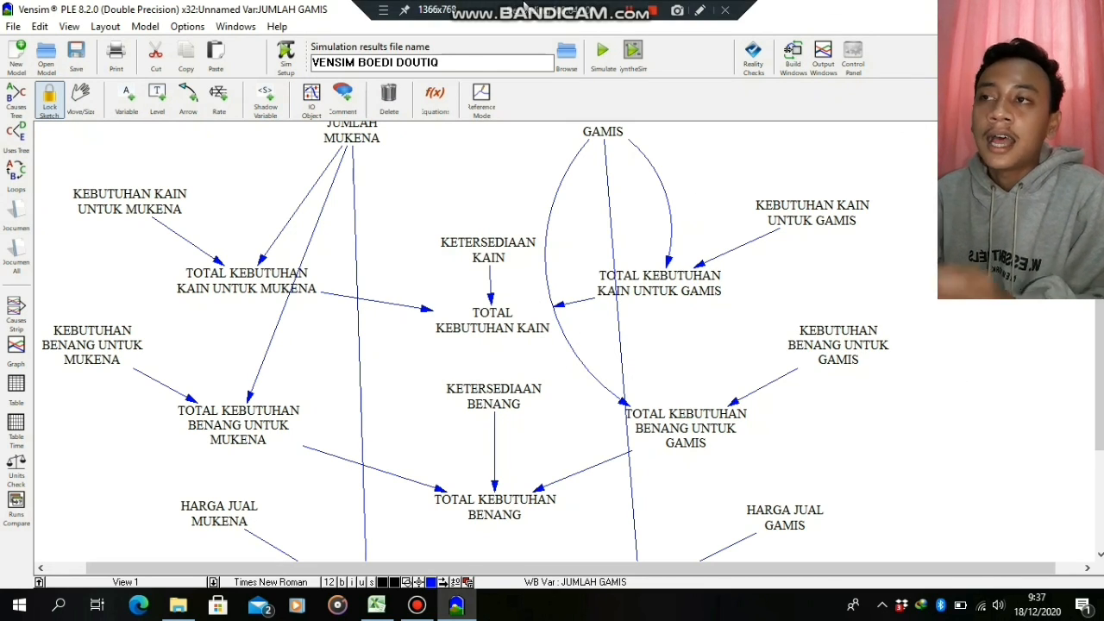